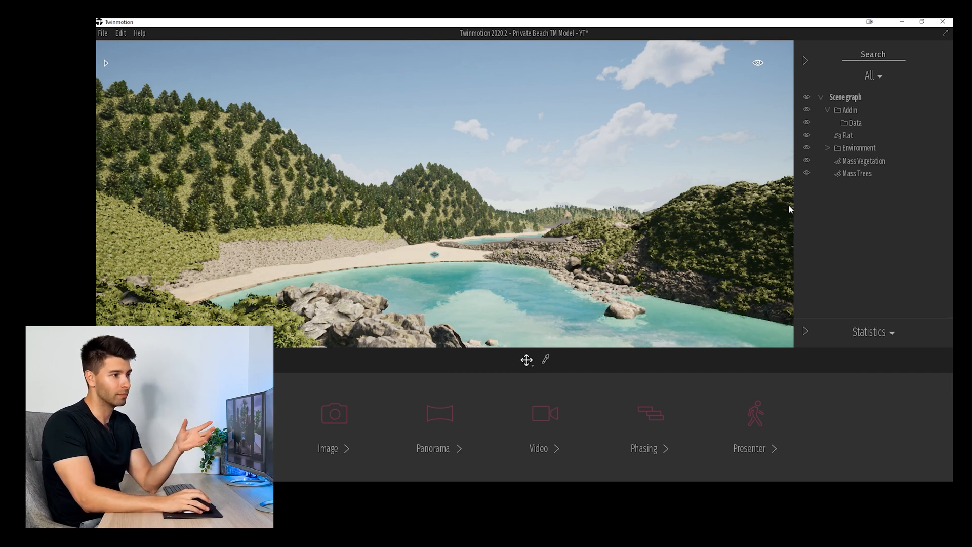
Step: Hide the Mass Trees and Mass Vegetation elements in the scene
{"action": "left_click", "coordinate": [807, 173]}
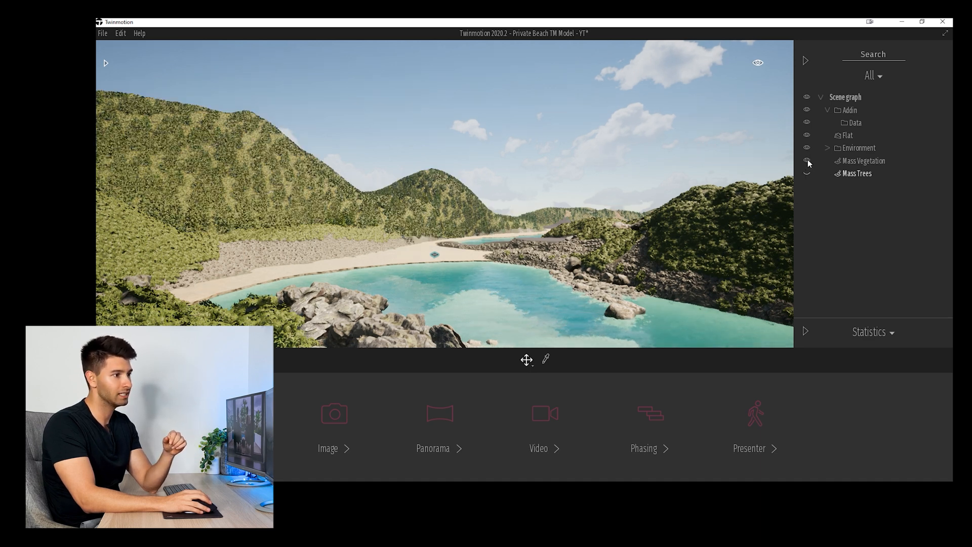
{"action": "left_click", "coordinate": [807, 161]}
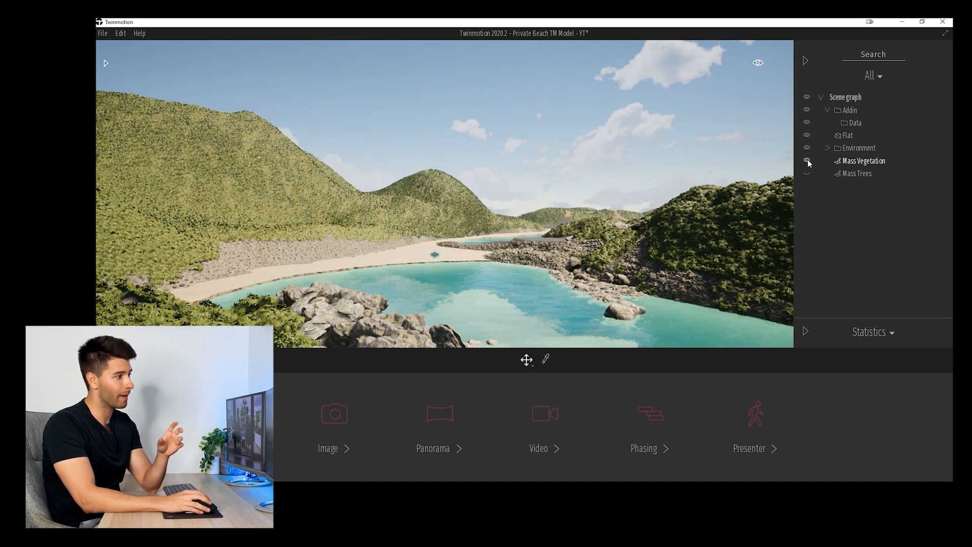
{"action": "left_click", "coordinate": [807, 161]}
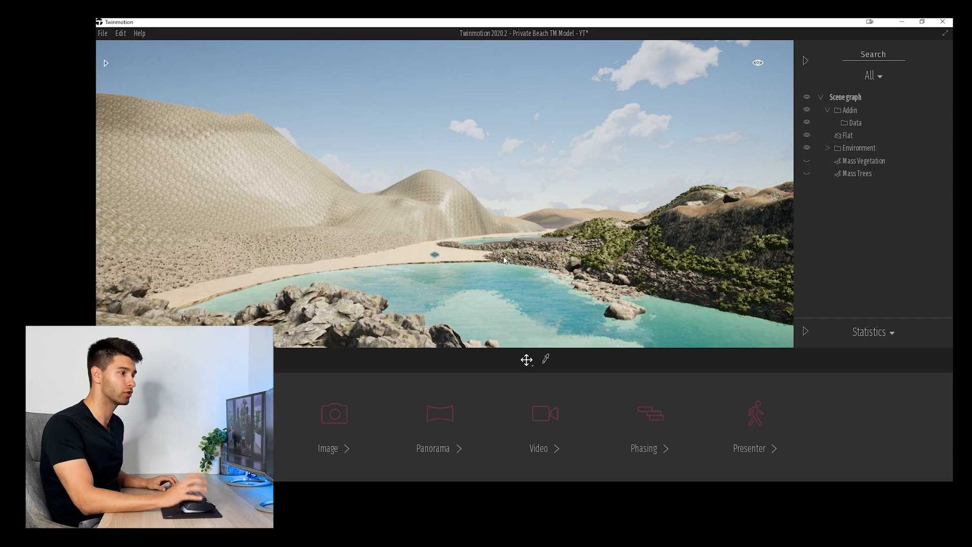
Step: Examine the bare terrain, the beach and the rocky headland with its flat building pad from above
{"action": "key", "text": "s"}
{"action": "mouse_move", "coordinate": [527, 247]}
{"action": "right_mouse_down"}
{"action": "mouse_move", "coordinate": [503, 288]}
{"action": "mouse_move", "coordinate": [522, 314]}
{"action": "mouse_move", "coordinate": [557, 332]}
{"action": "mouse_move", "coordinate": [729, 323]}
{"action": "mouse_move", "coordinate": [501, 340]}
{"action": "mouse_move", "coordinate": [456, 336]}
{"action": "mouse_move", "coordinate": [421, 314]}
{"action": "mouse_move", "coordinate": [390, 313]}
{"action": "mouse_move", "coordinate": [569, 337]}
{"action": "mouse_move", "coordinate": [568, 284]}
{"action": "mouse_move", "coordinate": [527, 242]}
{"action": "right_mouse_up"}
{"action": "key", "text": "e"}
{"action": "key", "text": "d"}
{"action": "key", "text": "w"}
{"action": "key", "text": "w"}
{"action": "key", "text": "e"}
{"action": "key", "text": "w"}
{"action": "key", "text": "q"}
{"action": "key", "text": "w"}
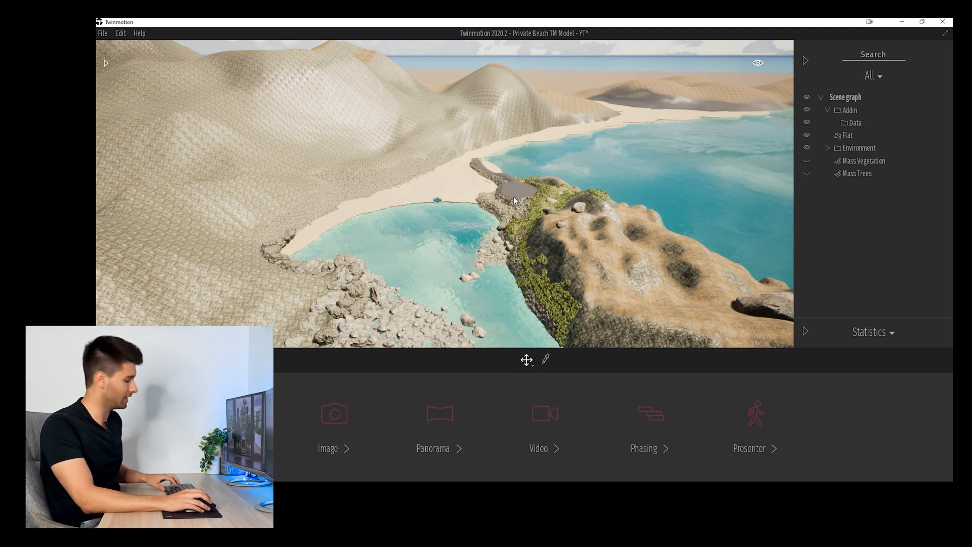
{"action": "mouse_move", "coordinate": [513, 196]}
{"action": "right_mouse_down"}
{"action": "mouse_move", "coordinate": [514, 185]}
{"action": "mouse_move", "coordinate": [572, 175]}
{"action": "mouse_move", "coordinate": [709, 188]}
{"action": "mouse_move", "coordinate": [678, 182]}
{"action": "mouse_move", "coordinate": [509, 207]}
{"action": "mouse_move", "coordinate": [513, 216]}
{"action": "right_mouse_up"}
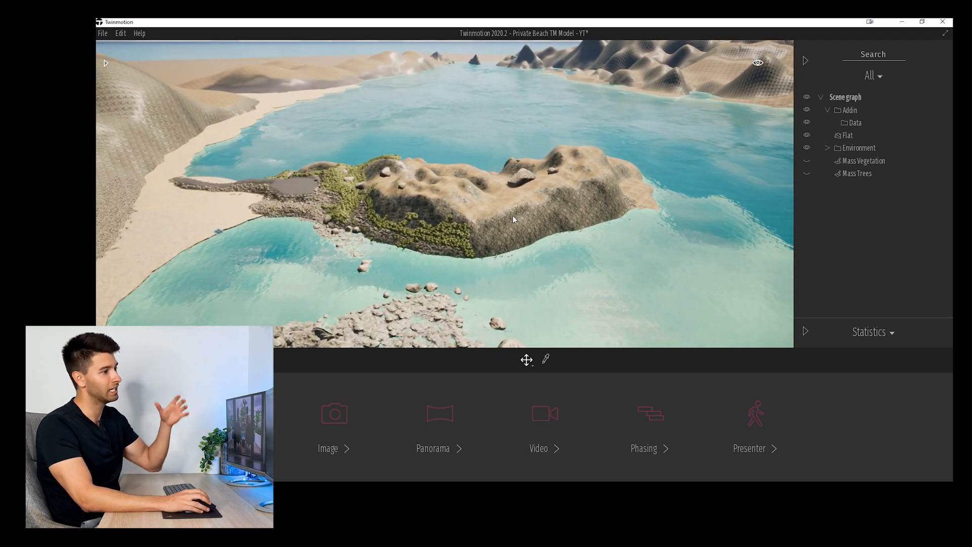
{"action": "left_click", "coordinate": [810, 162]}
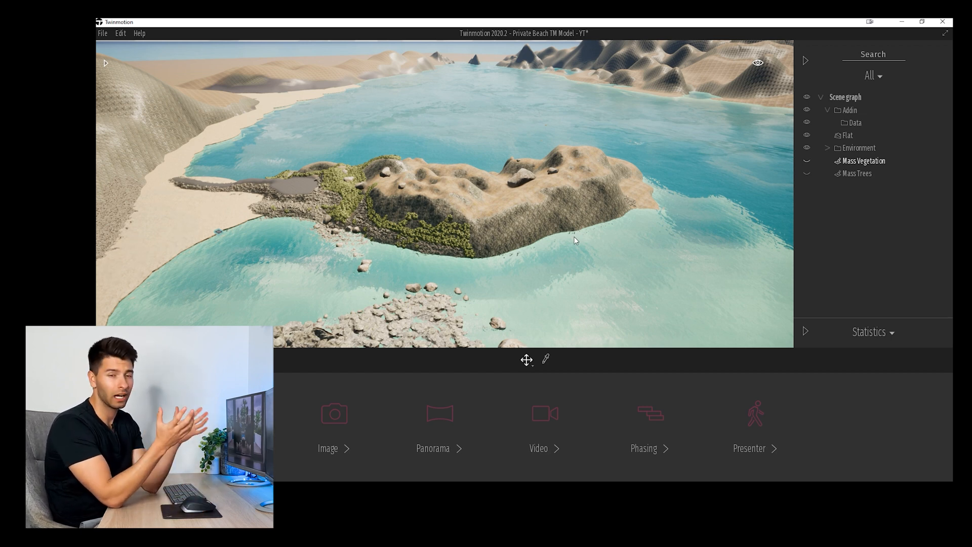
{"action": "middle_click_drag", "start_coordinate": [574, 237], "coordinate": [484, 191], "text": "shift"}
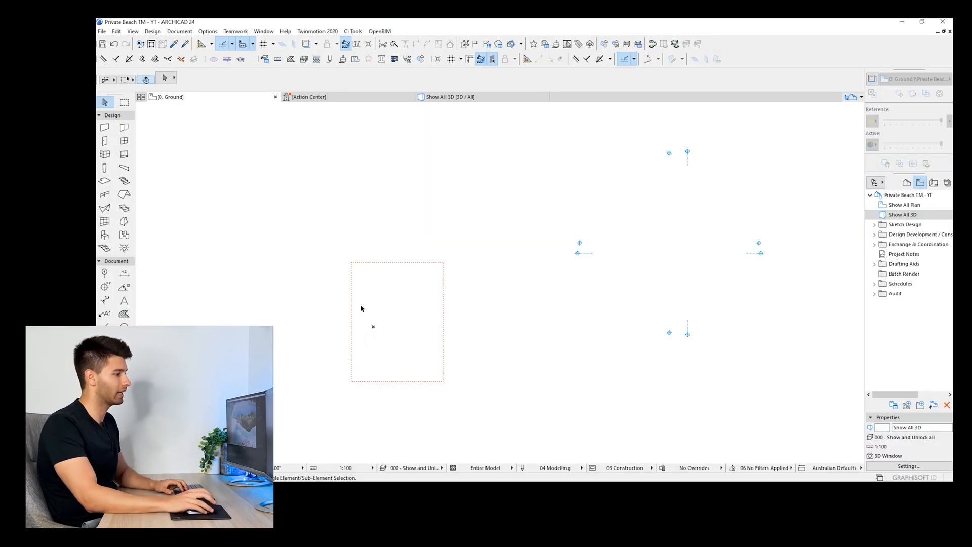
Step: Switch to ARCHICAD and measure the lower edge of the dashed site boundary on the ground floor plan
{"action": "key", "text": "m"}
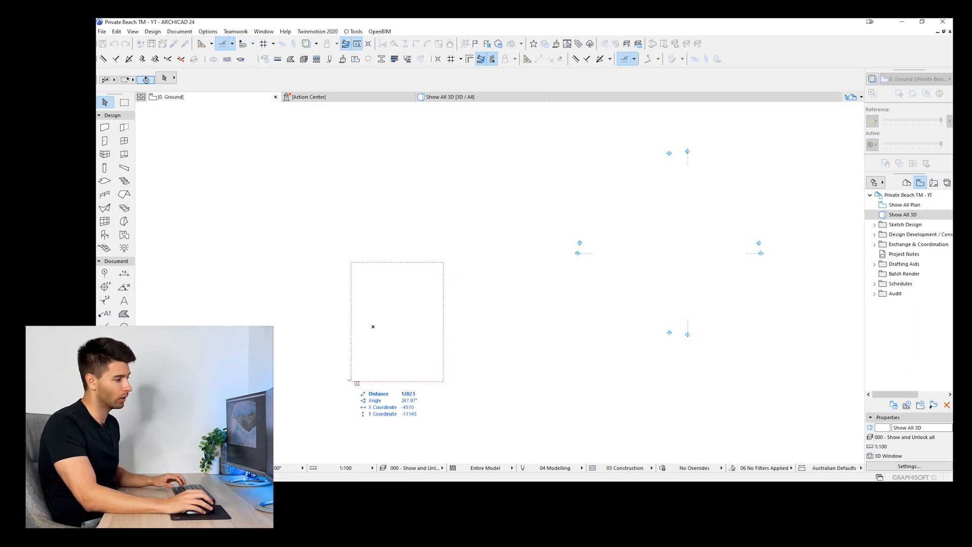
{"action": "left_click", "coordinate": [351, 381]}
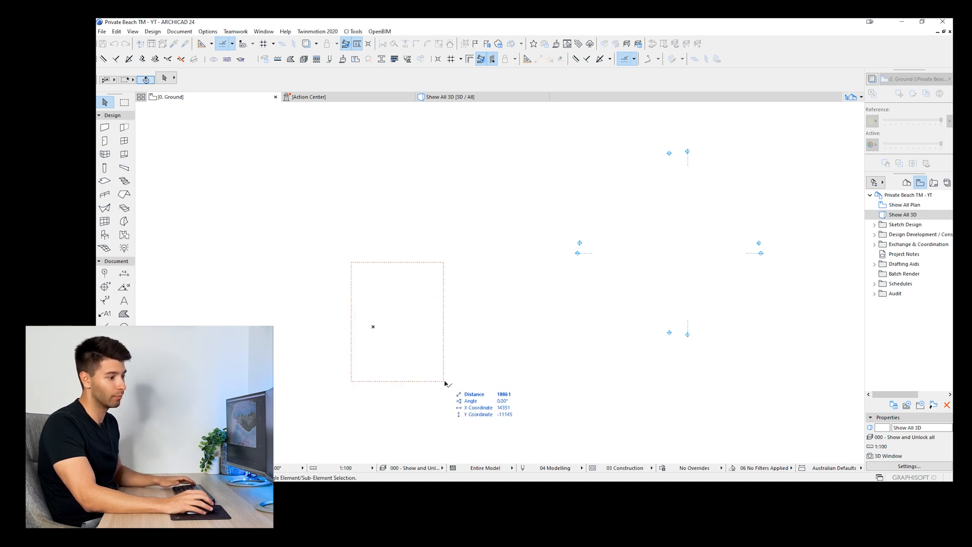
{"action": "key", "text": "Escape"}
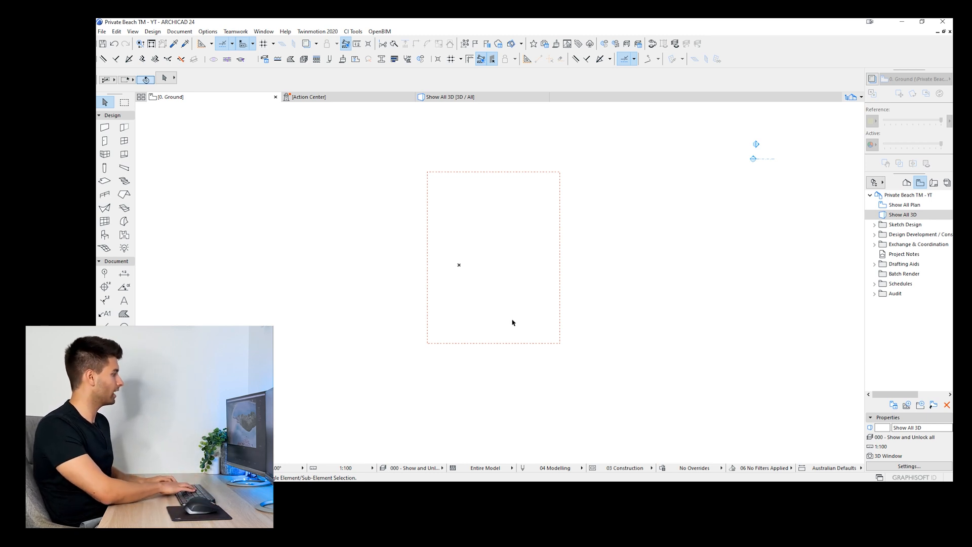
Step: Rename storey 0 to Mountains and storey 1 to Ground in the storey settings
{"action": "key", "text": "ctrl+7"}
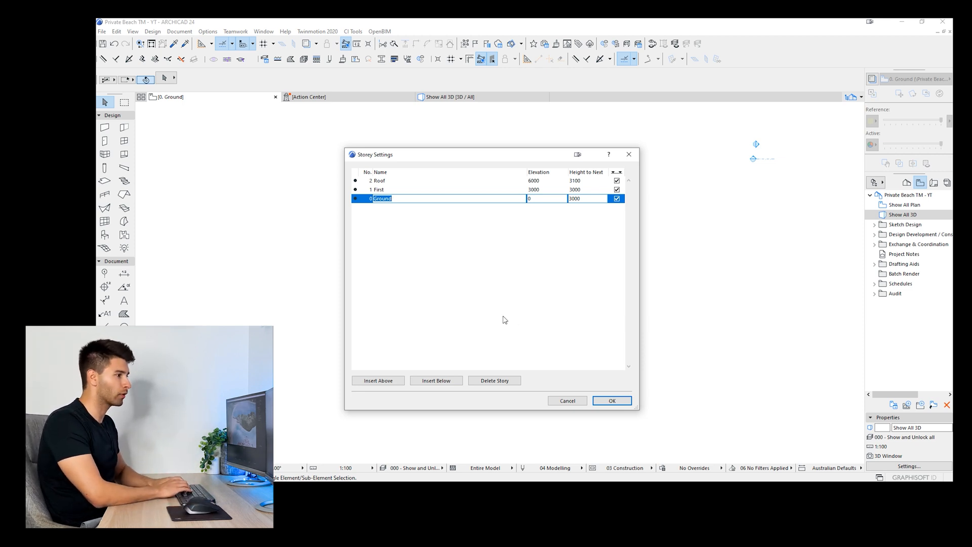
{"action": "type", "text": "Mountains"}
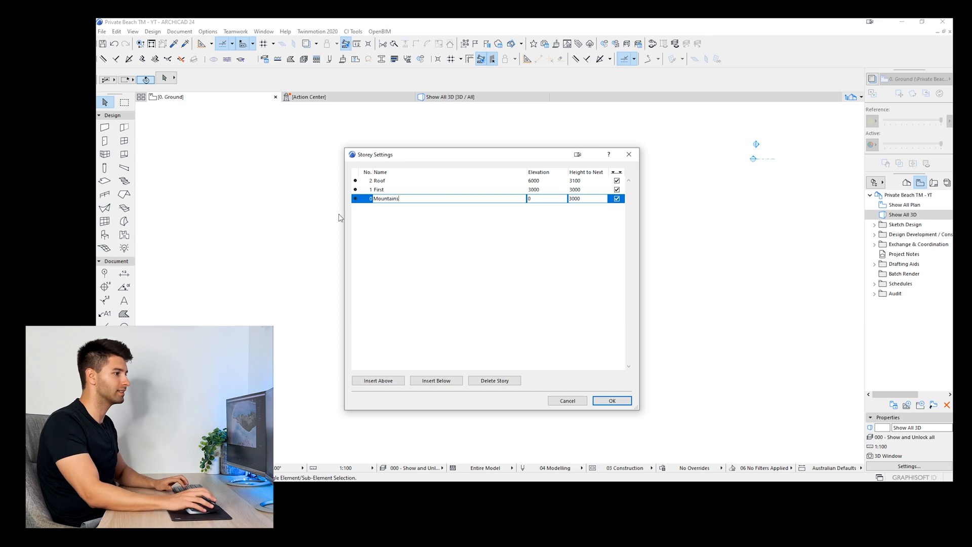
{"action": "key", "text": "Up"}
{"action": "type", "text": "Gro"}
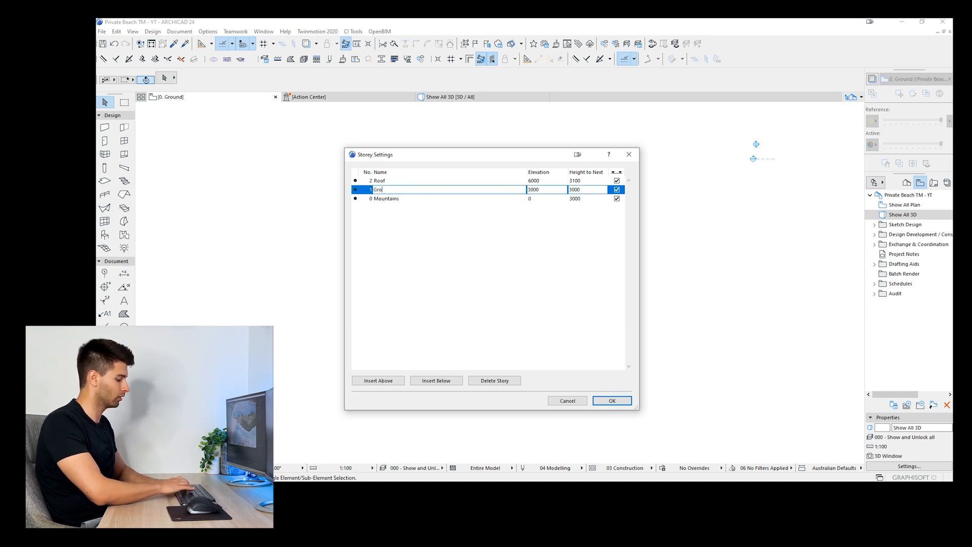
{"action": "type", "text": "und"}
Step: Set the Mountains storey's height to next to 7250
{"action": "left_click", "coordinate": [577, 198]}
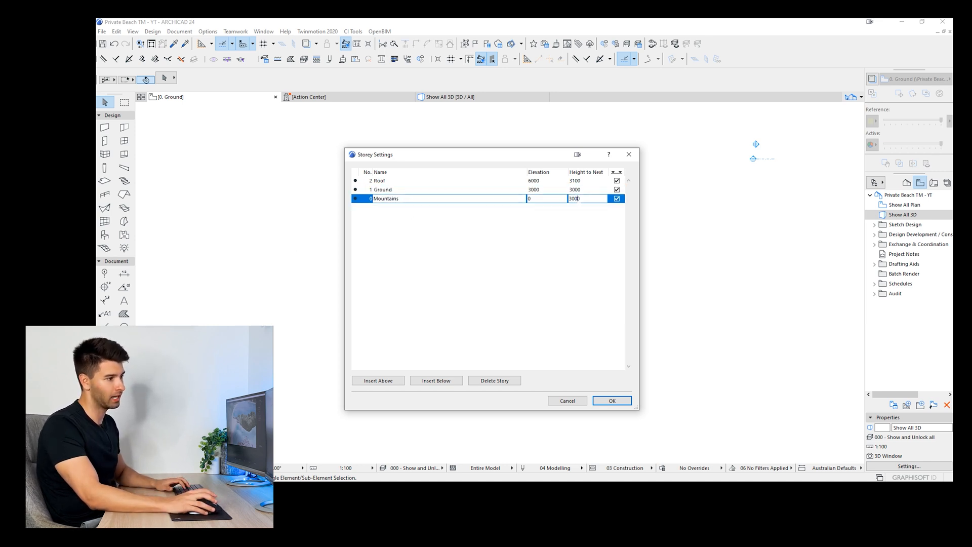
{"action": "double_click", "coordinate": [578, 199]}
{"action": "type", "text": "7250"}
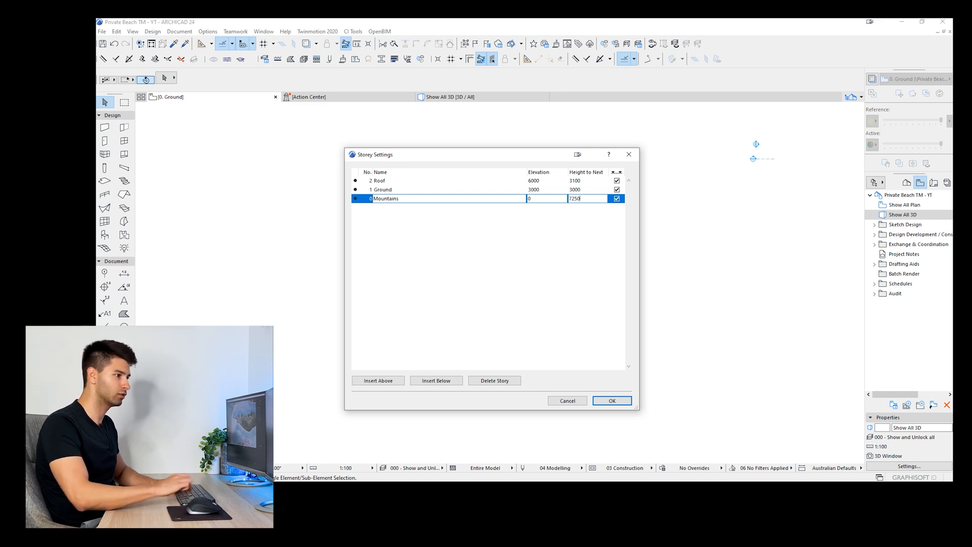
{"action": "key", "text": "Return"}
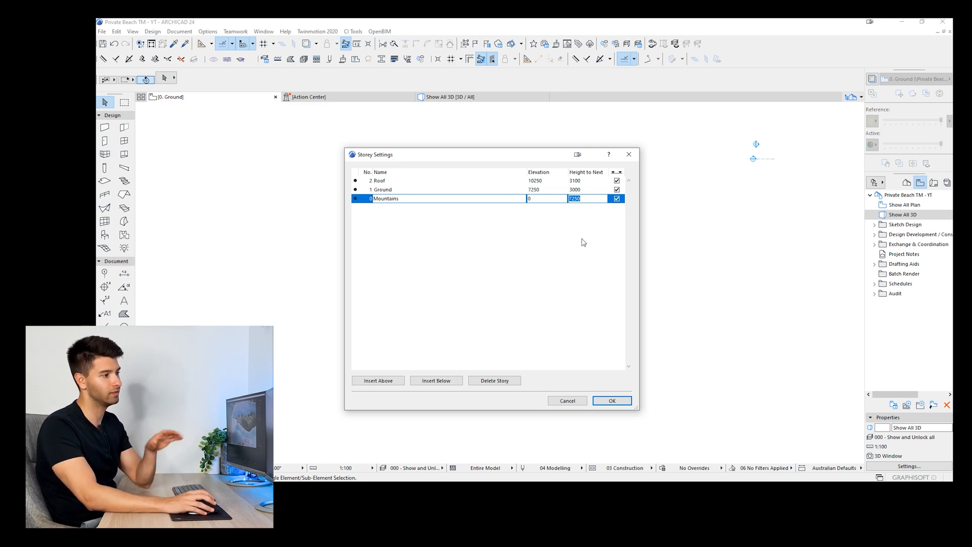
Step: Turn off the storey level line display for the Mountains, Ground and Roof storeys and apply the storey settings
{"action": "left_click", "coordinate": [617, 197]}
{"action": "left_click_drag", "start_coordinate": [617, 186], "coordinate": [616, 183]}
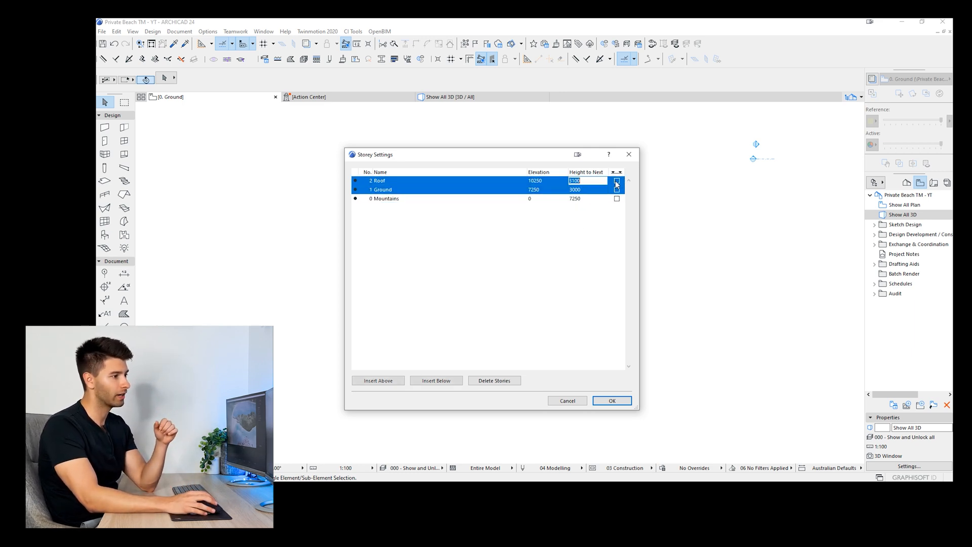
{"action": "left_click", "coordinate": [618, 190]}
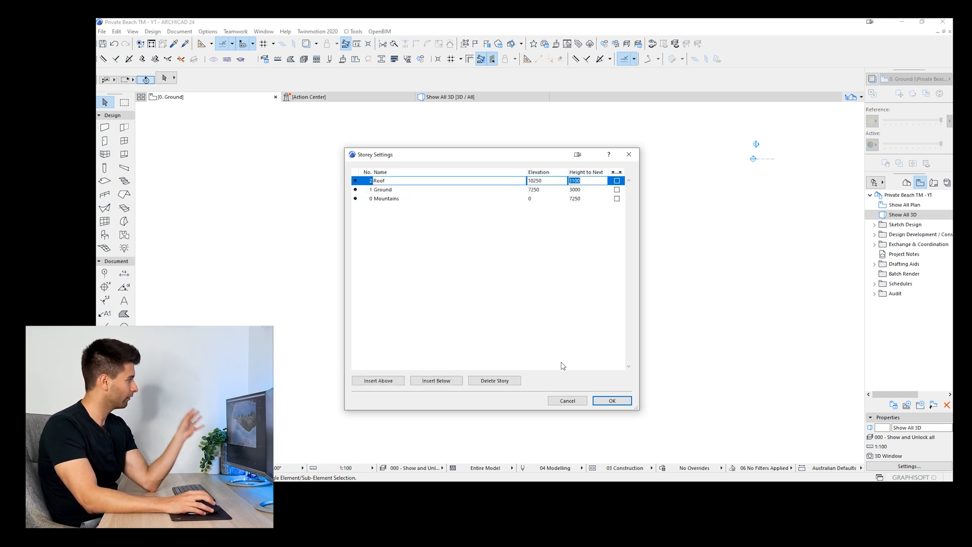
{"action": "left_click", "coordinate": [609, 401]}
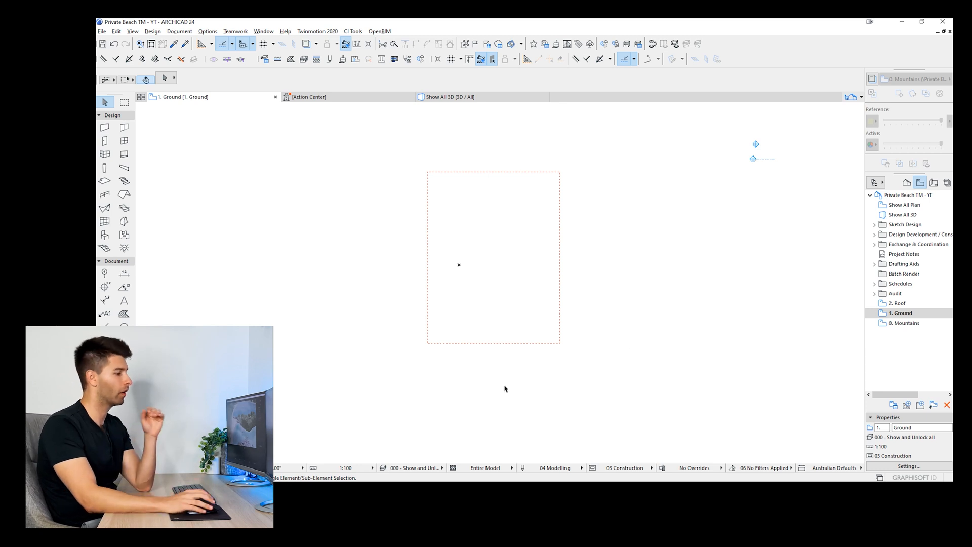
Step: Rotate the Ground floor plan view a quarter turn counter-clockwise
{"action": "left_click", "coordinate": [302, 469]}
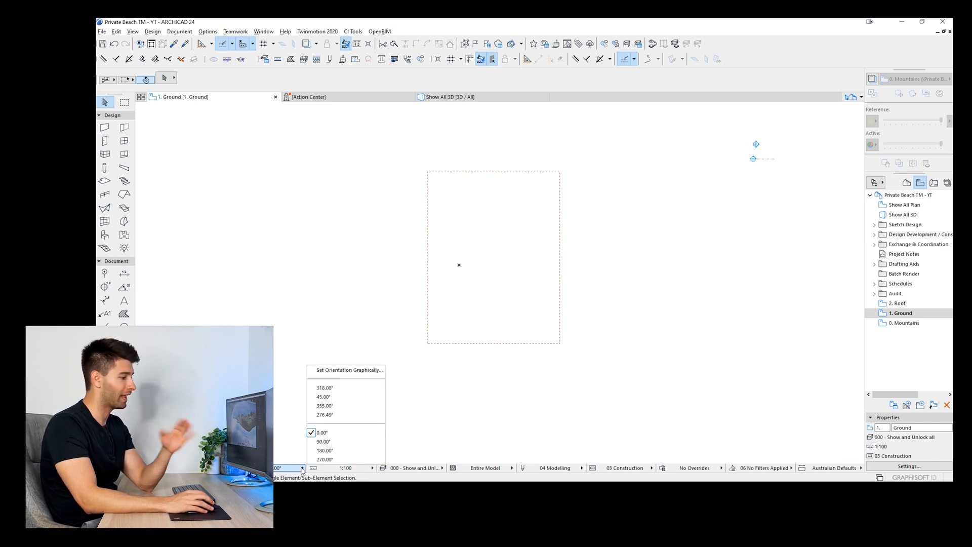
{"action": "left_click", "coordinate": [333, 448]}
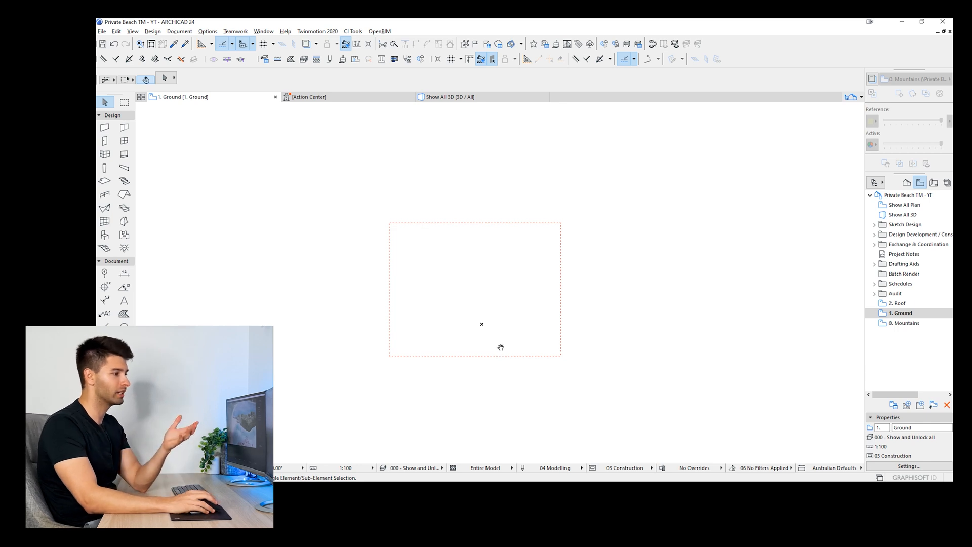
{"action": "middle_click_drag", "start_coordinate": [502, 348], "coordinate": [484, 291]}
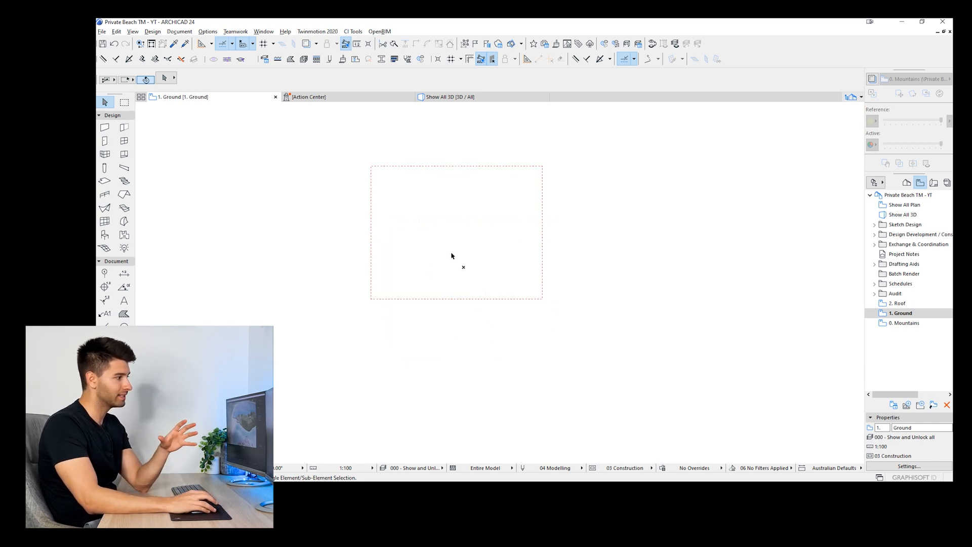
Step: Draw a rectangular fill 7000 wide by 5000 high near the lower left corner inside the site boundary
{"action": "left_click", "coordinate": [124, 313]}
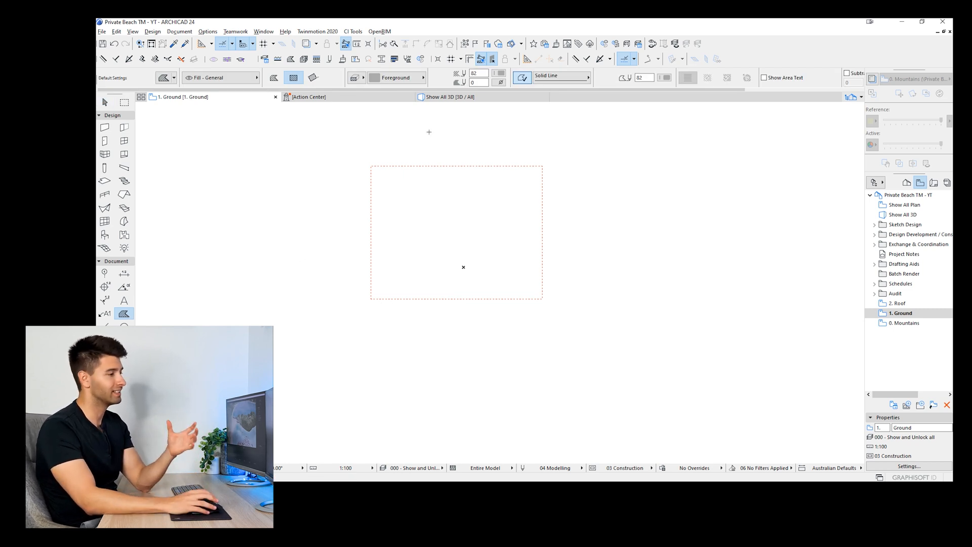
{"action": "scroll", "coordinate": [451, 253], "scroll_direction": "up", "scroll_amount": 2}
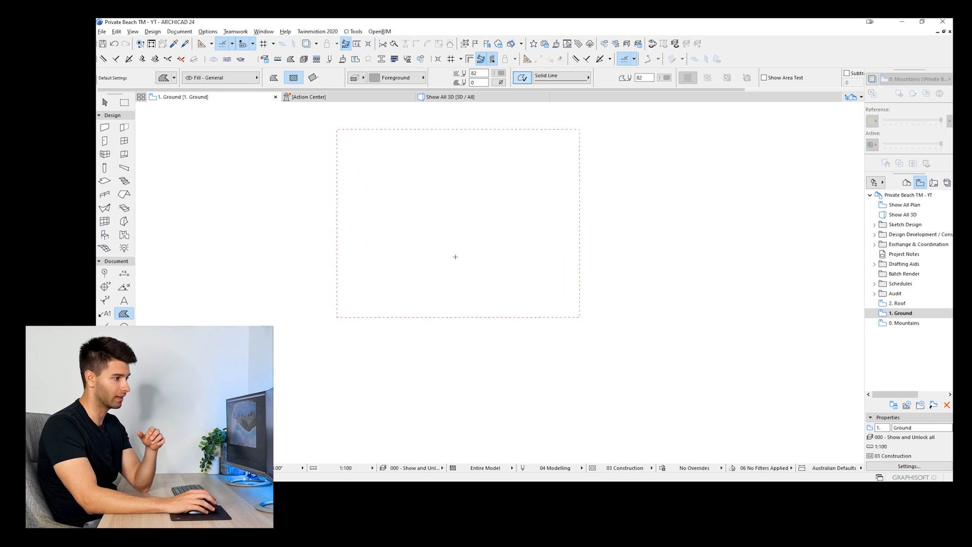
{"action": "middle_click_drag", "start_coordinate": [453, 256], "coordinate": [442, 298]}
{"action": "left_click", "coordinate": [355, 330]}
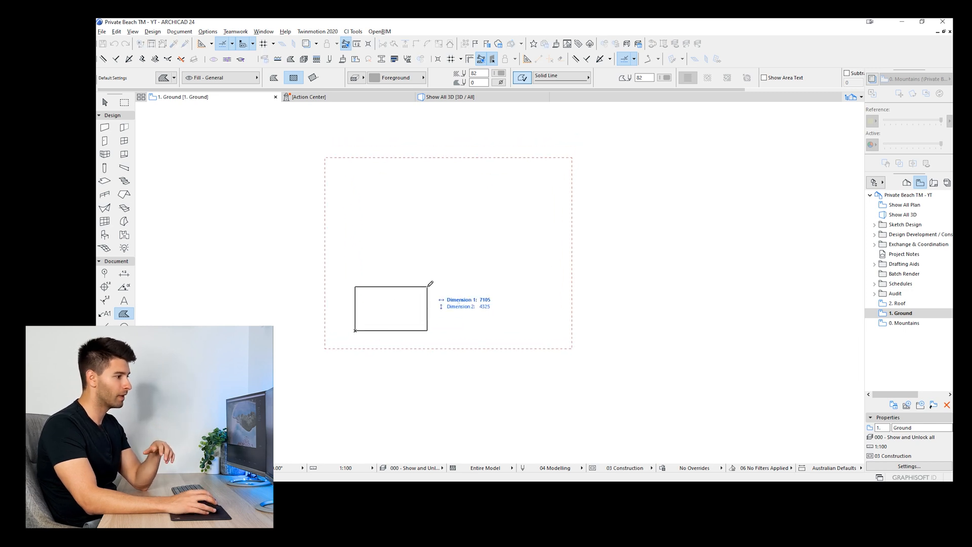
{"action": "type", "text": "7000"}
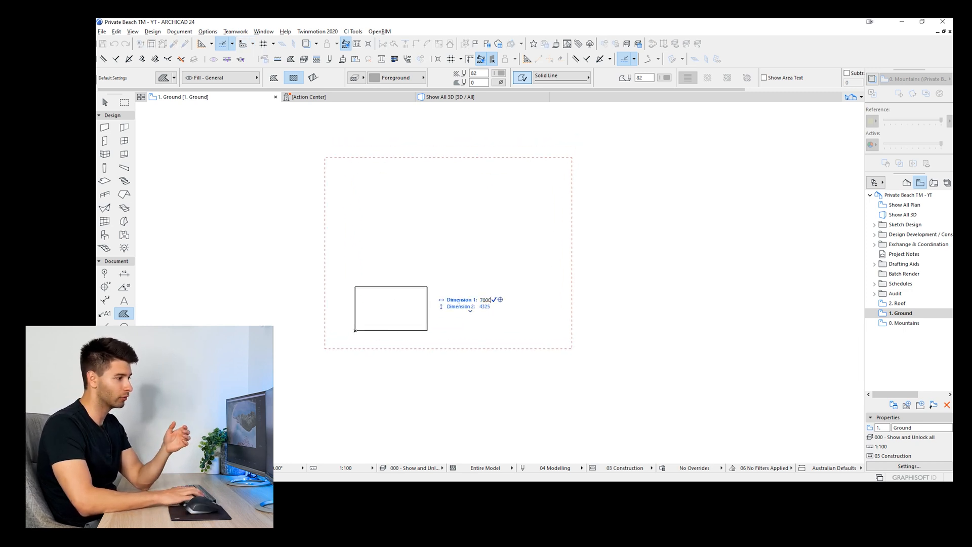
{"action": "key", "text": "Tab"}
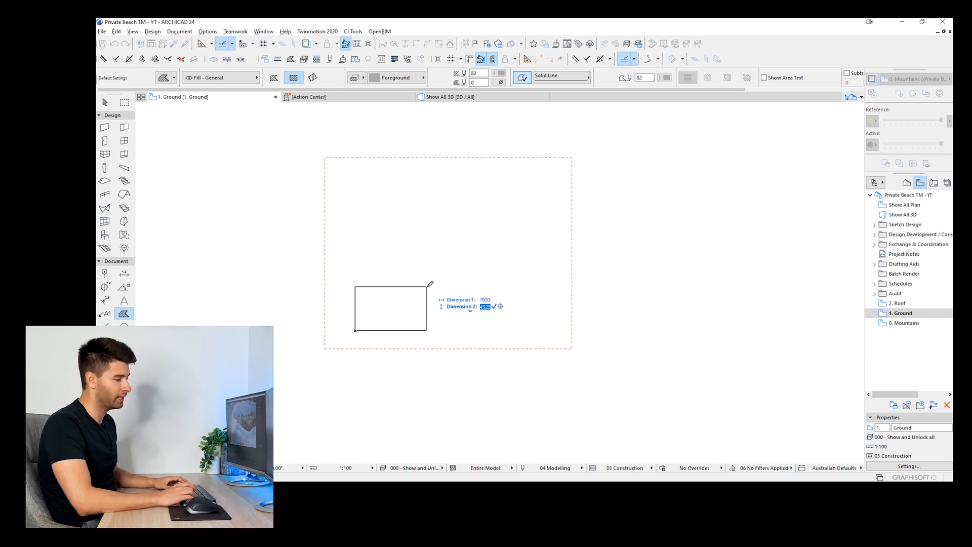
{"action": "type", "text": "5000"}
{"action": "key", "text": "Return"}
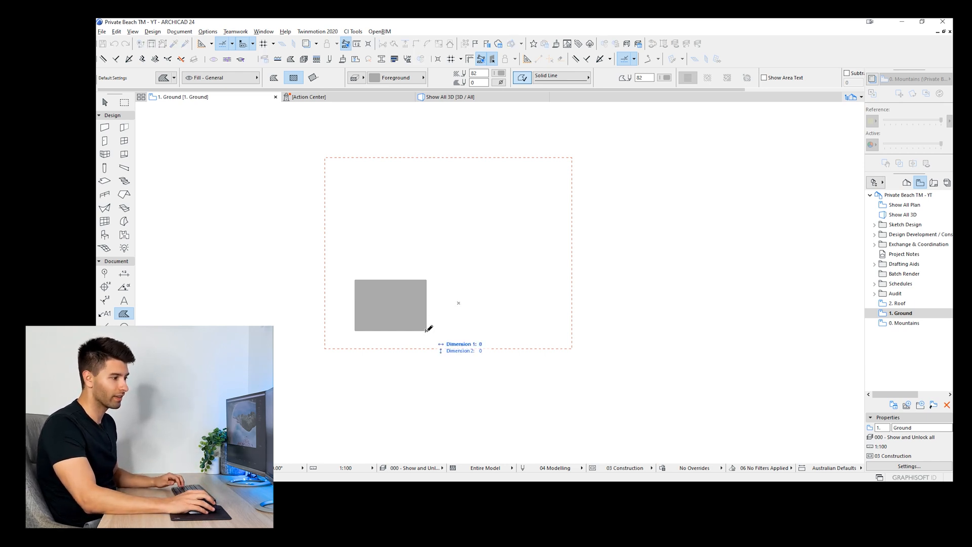
Step: Add a 5000 by 5000 fill directly against the right side of the first rectangle, with its base aligned
{"action": "left_click", "coordinate": [426, 330]}
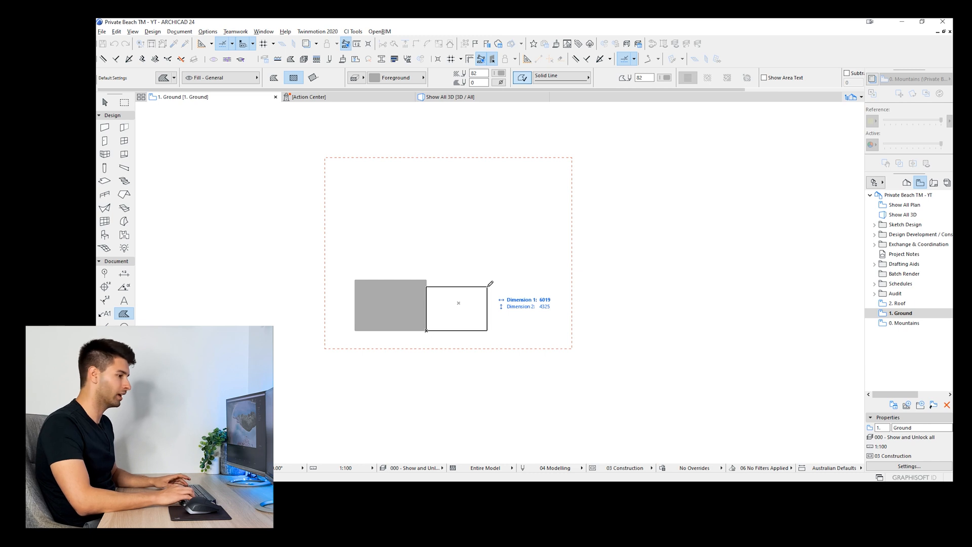
{"action": "type", "text": "5000"}
{"action": "key", "text": "Tab"}
{"action": "type", "text": "5000"}
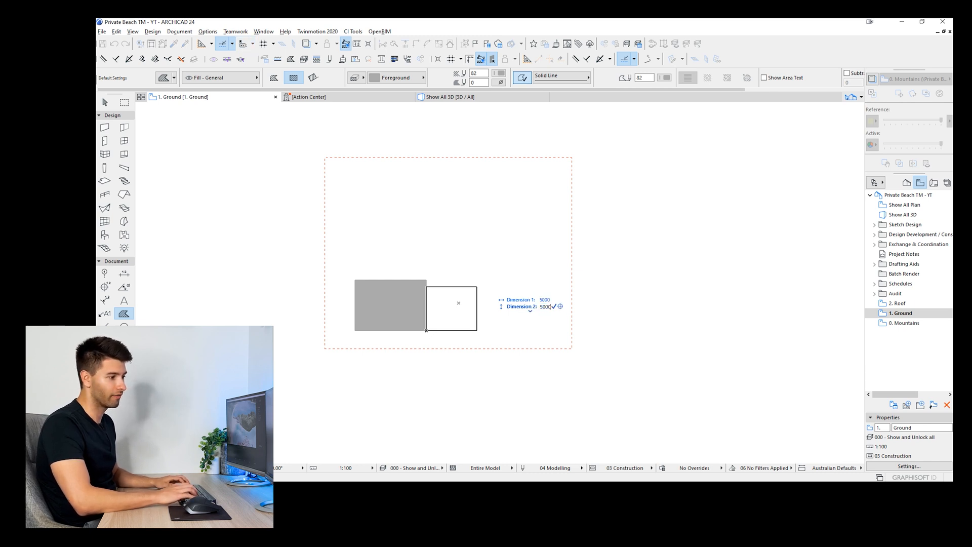
{"action": "key", "text": "Return"}
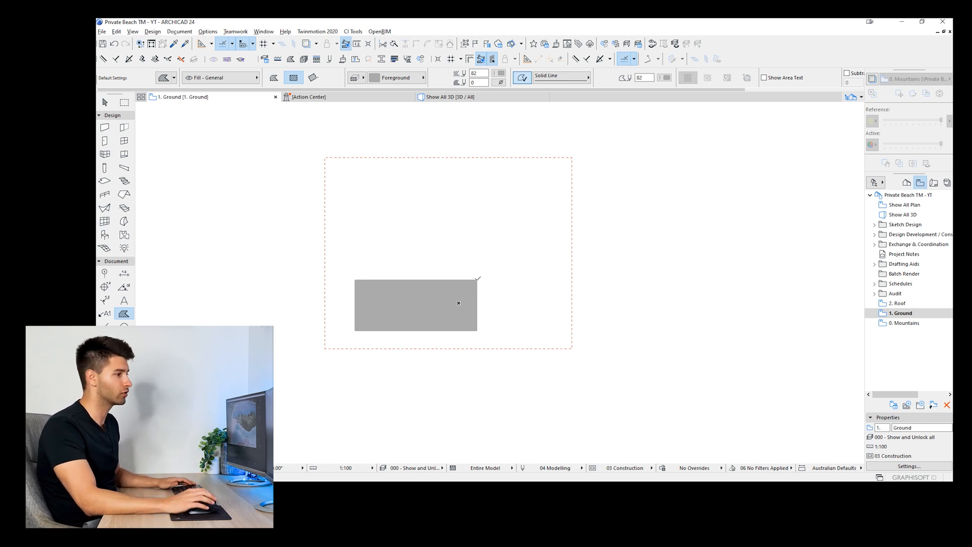
Step: Draw a 6000 by 6000 fill in the free area above the two adjoining fills
{"action": "left_click", "coordinate": [368, 209]}
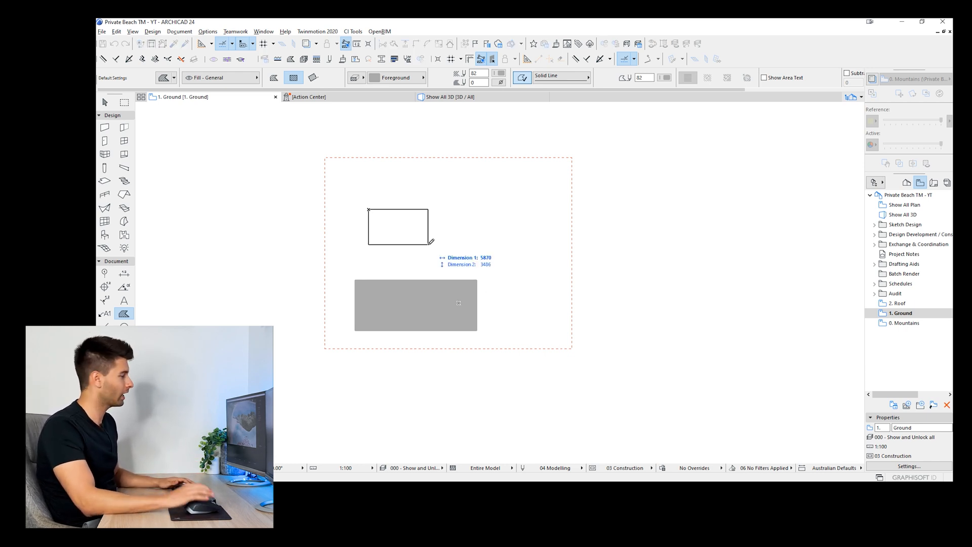
{"action": "type", "text": "6000"}
{"action": "key", "text": "Tab"}
{"action": "type", "text": "60"}
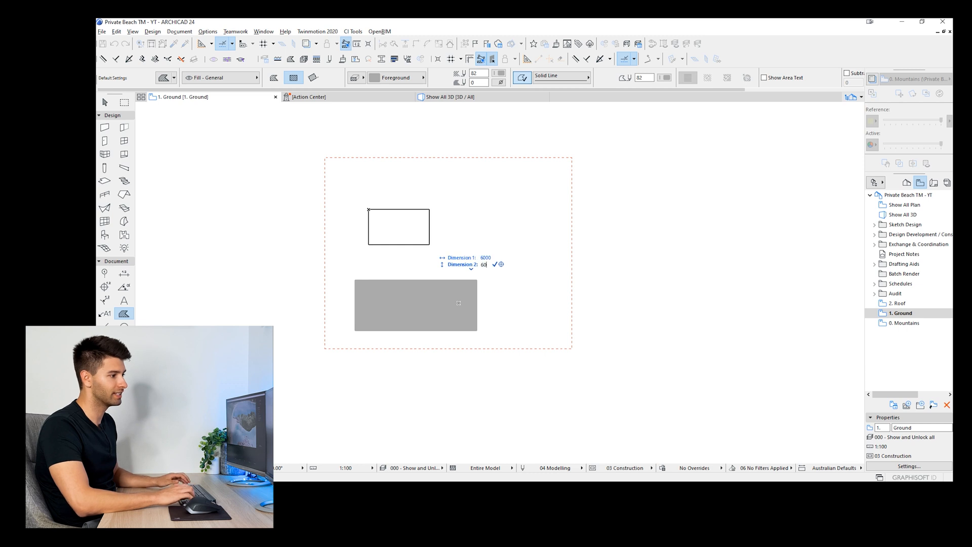
{"action": "key", "text": "Return"}
Step: Move the 6000 by 6000 fill so its lower left corner meets the upper left corner of the 7000 by 5000 fill
{"action": "key", "text": "w"}
{"action": "left_click", "coordinate": [422, 259]}
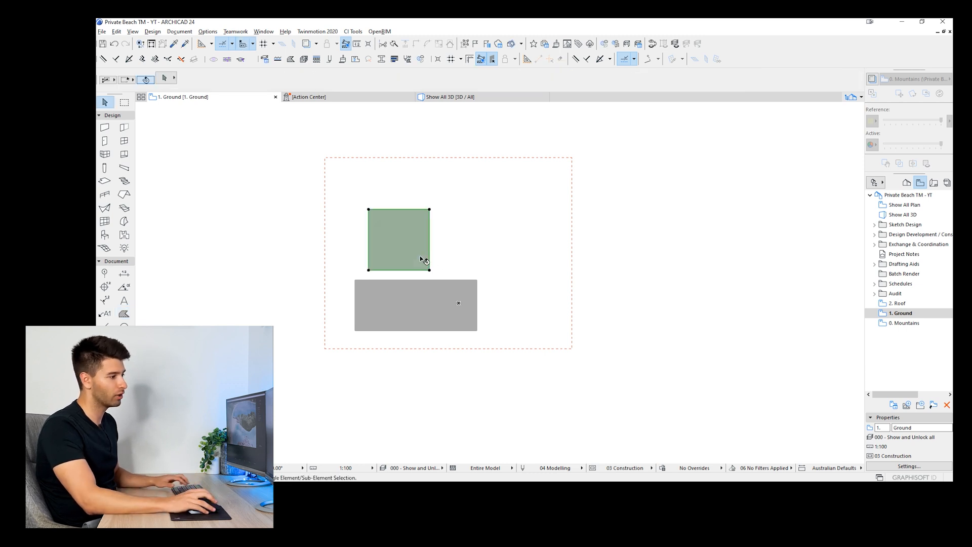
{"action": "left_click_drag", "start_coordinate": [397, 272], "coordinate": [384, 282]}
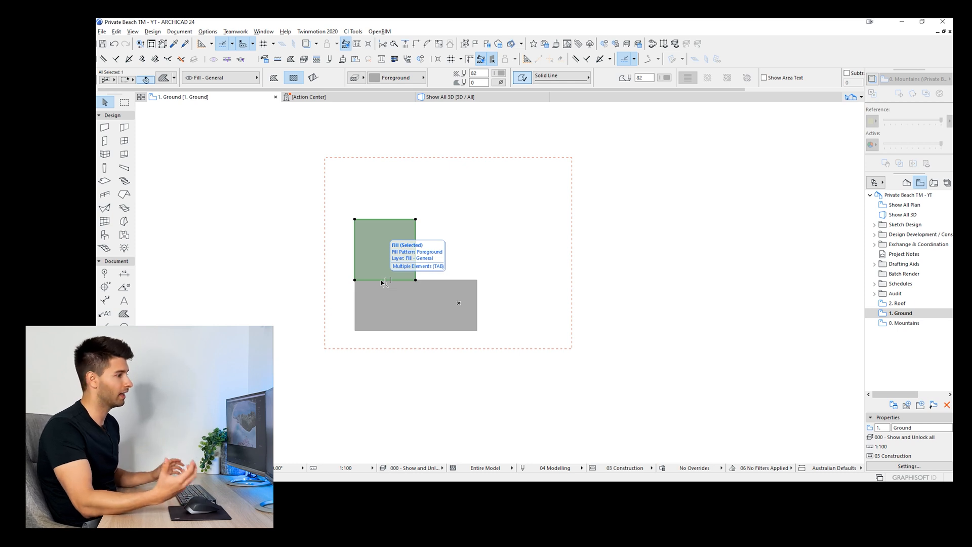
Step: Draw a 4000 by 4000 rectangular fill in the free space beside the 5000 by 5000 fill, using the existing fill's settings
{"action": "left_click", "coordinate": [437, 274]}
{"action": "left_click", "coordinate": [467, 295], "text": "alt"}
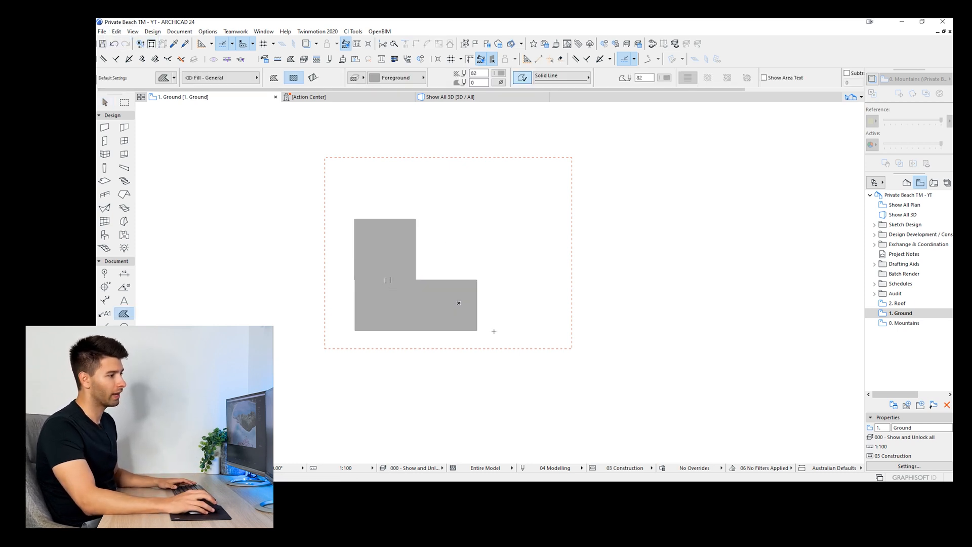
{"action": "left_click", "coordinate": [488, 322]}
{"action": "type", "text": "4000"}
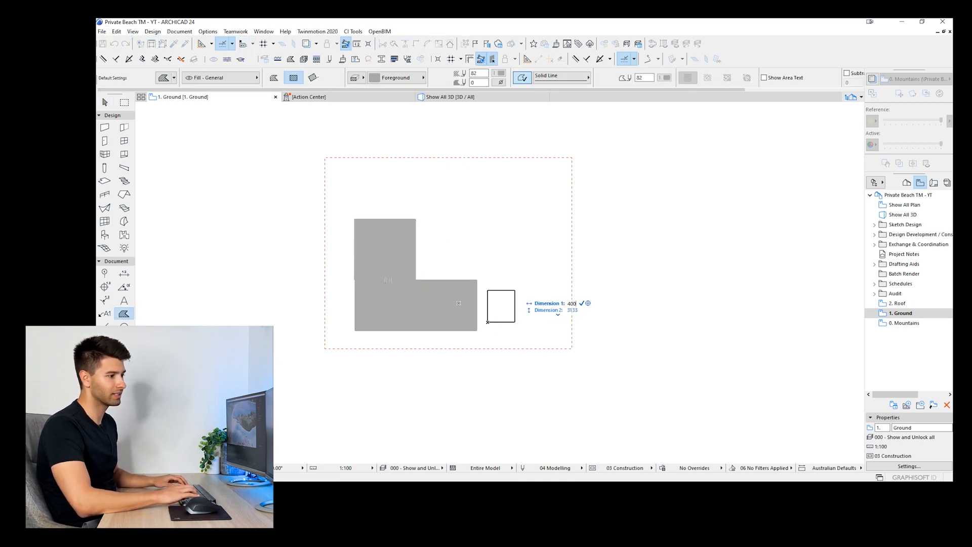
{"action": "key", "text": "Tab"}
{"action": "type", "text": "4000"}
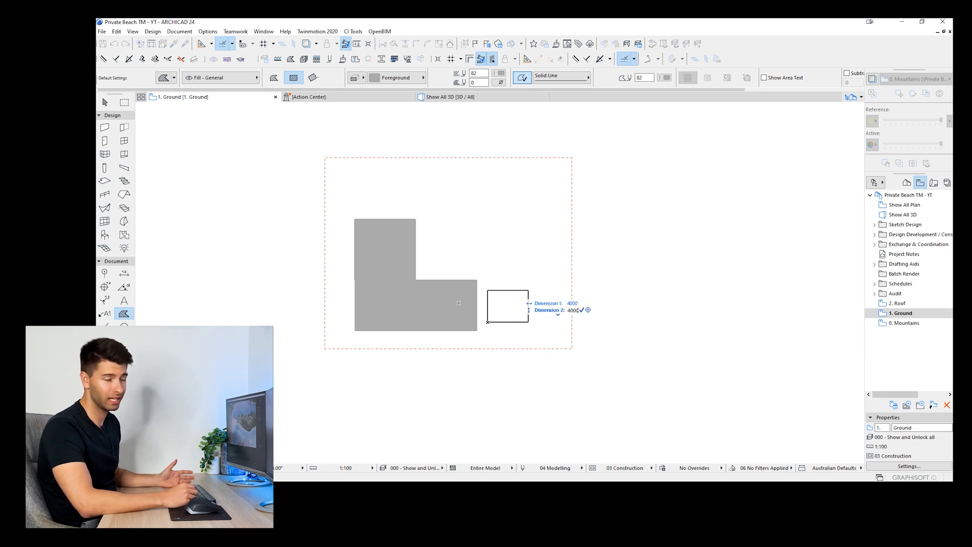
{"action": "key", "text": "Return"}
{"action": "key", "text": "Escape"}
Step: Move the 4000 by 4000 fill against the right side of the 5000 by 5000 fill, its base about halfway up that side
{"action": "left_click", "coordinate": [525, 289]}
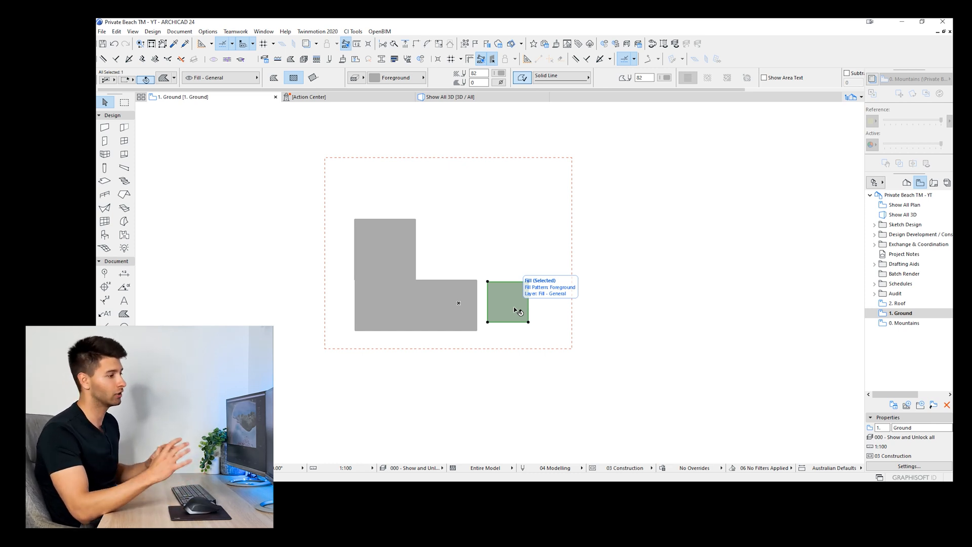
{"action": "left_click_drag", "start_coordinate": [488, 323], "coordinate": [478, 306]}
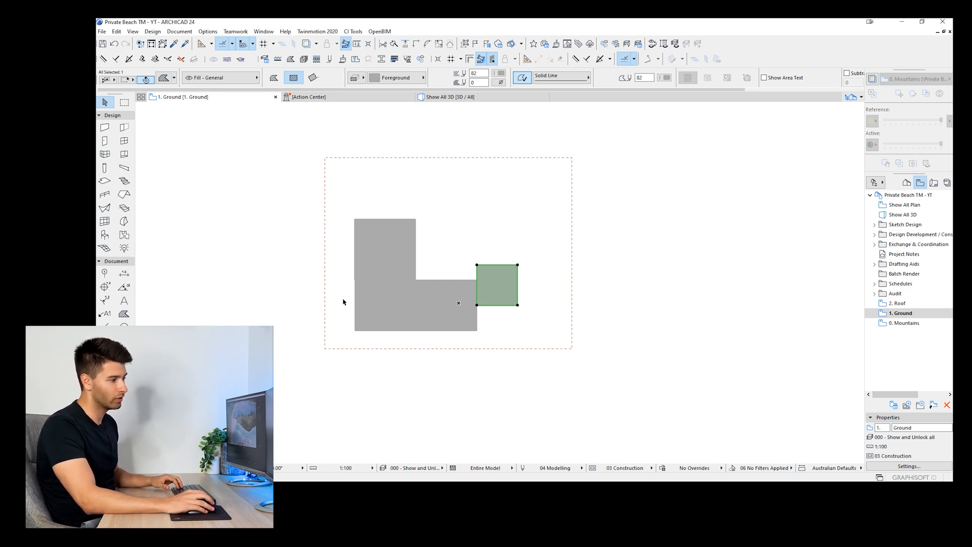
{"action": "left_click", "coordinate": [505, 323]}
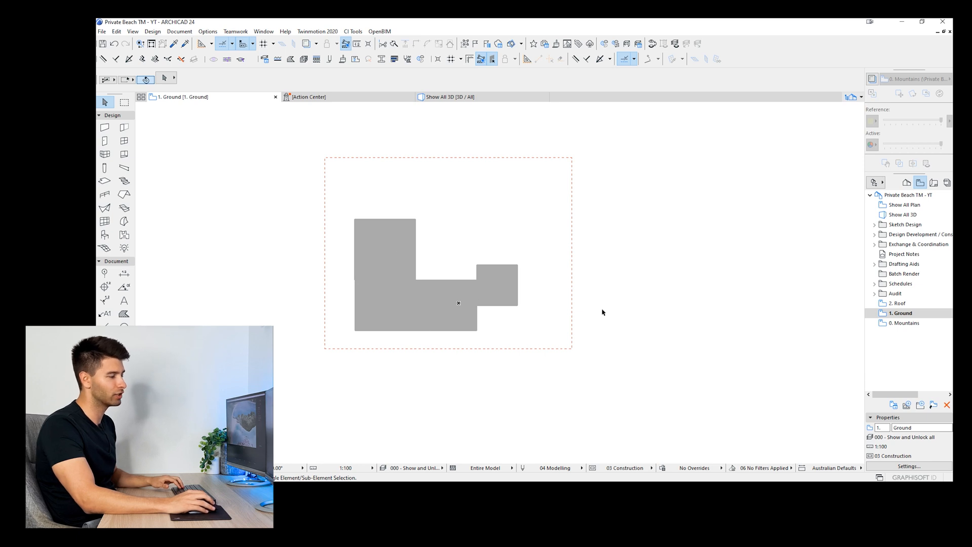
{"action": "left_click", "coordinate": [395, 258]}
{"action": "left_click", "coordinate": [413, 313]}
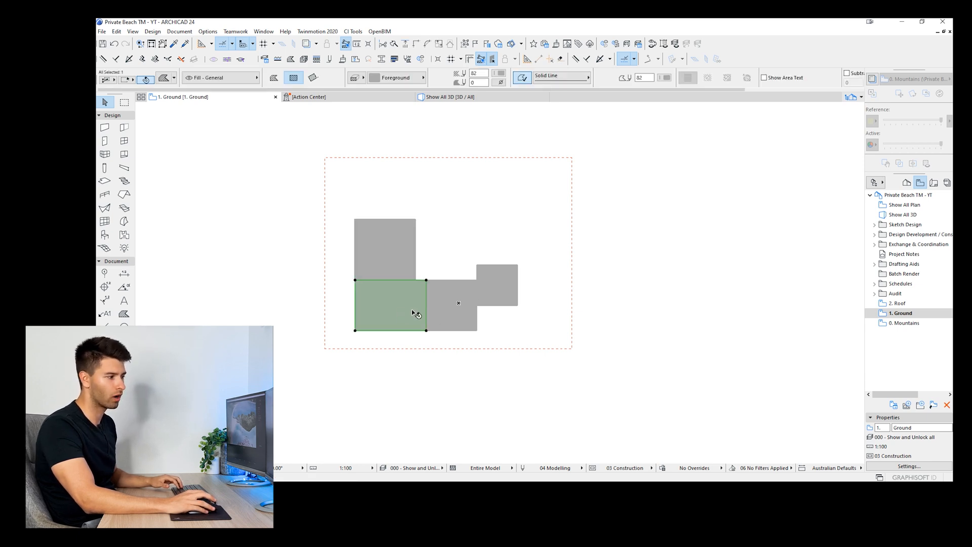
{"action": "left_click", "coordinate": [443, 310]}
{"action": "left_click", "coordinate": [496, 291]}
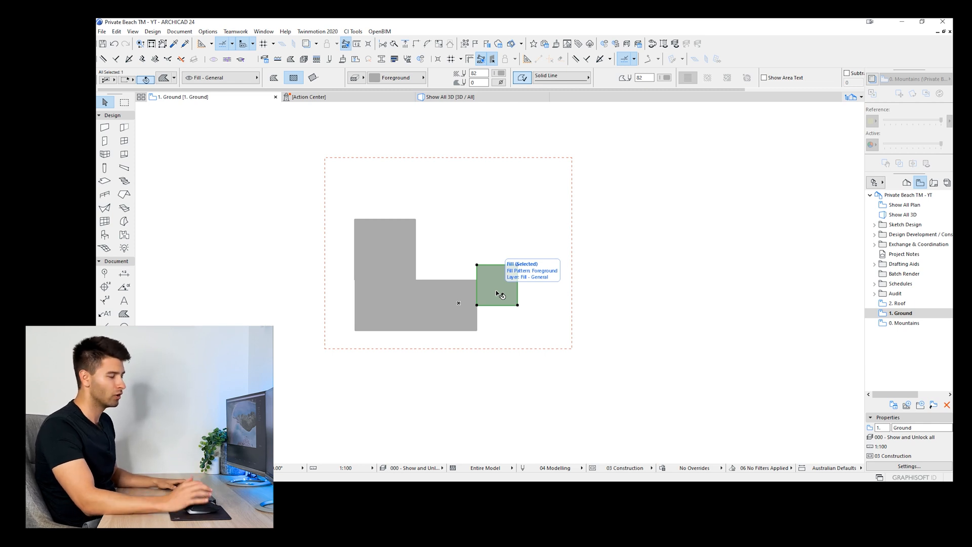
{"action": "key", "text": "Escape"}
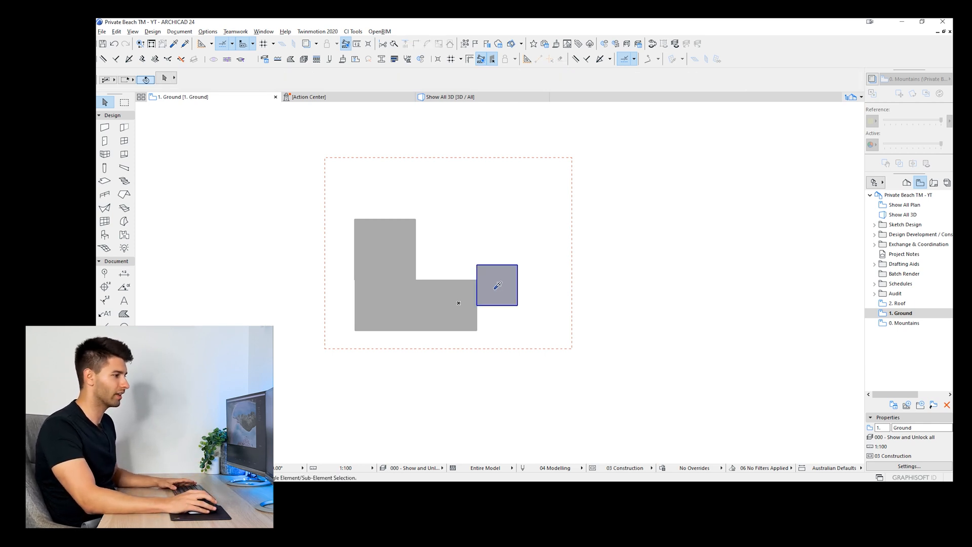
Step: Draw a rectangular fill in the notch above the 5000 by 5000 fill, spanning to the right side of the 6000 by 6000 fill
{"action": "left_click", "coordinate": [495, 286], "text": "alt"}
{"action": "left_click", "coordinate": [477, 279]}
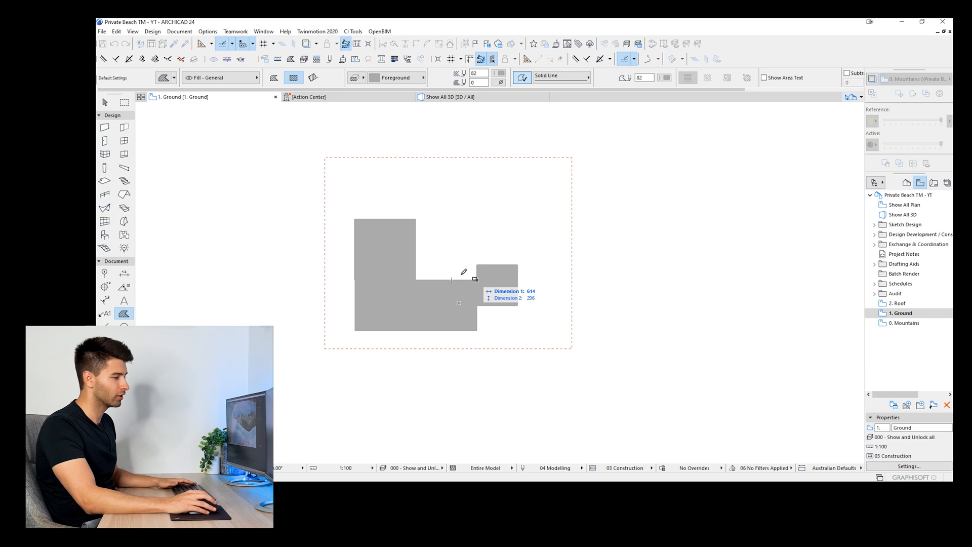
{"action": "left_click", "coordinate": [416, 246]}
{"action": "key", "text": "w"}
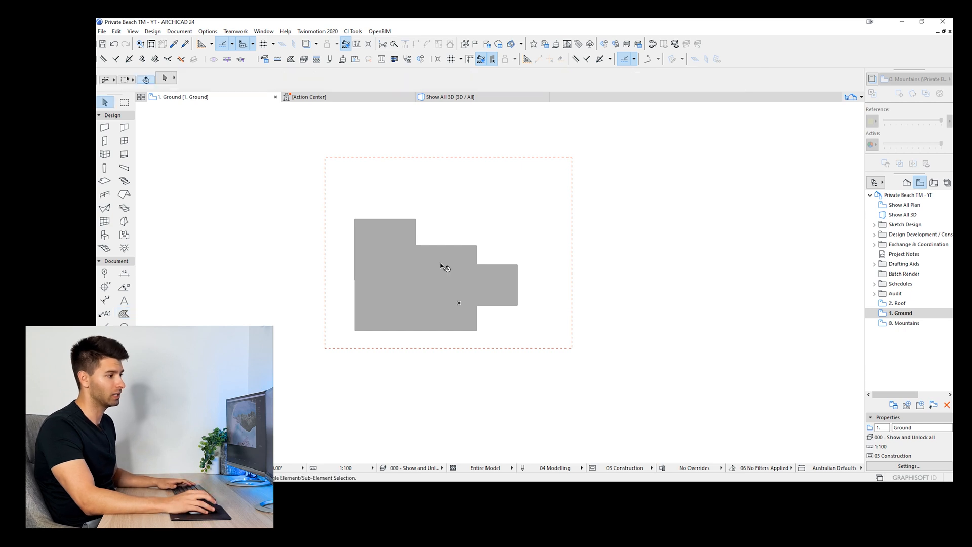
Step: Change the foreground pen of the 4000 by 4000 fill to orange and of the notch fill to dark grey
{"action": "left_click", "coordinate": [485, 274]}
{"action": "left_click", "coordinate": [498, 74]}
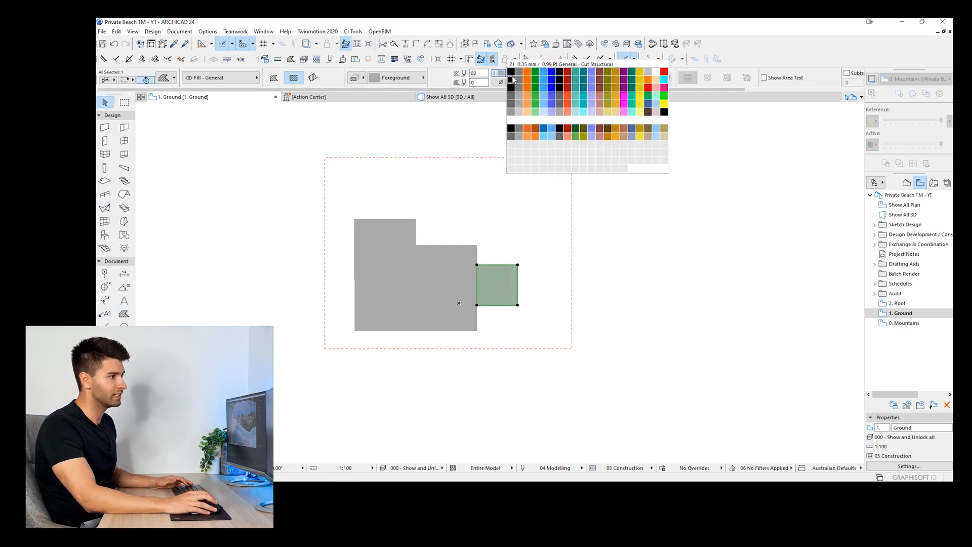
{"action": "left_click", "coordinate": [527, 80]}
{"action": "left_click", "coordinate": [463, 254]}
{"action": "left_click", "coordinate": [499, 75]}
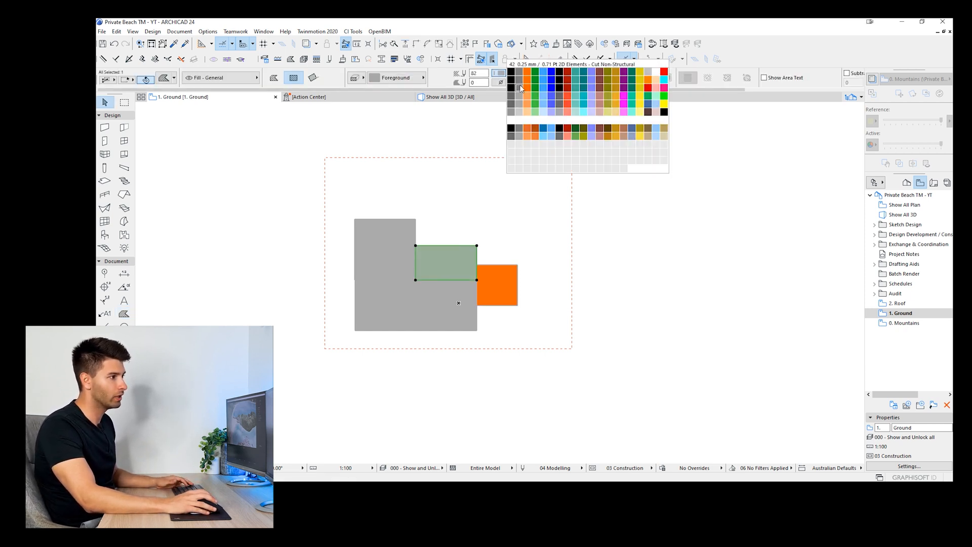
{"action": "left_click", "coordinate": [520, 85]}
Step: Change the foreground pen of the 5000 by 5000 fill to blue and of the 7000 by 5000 fill to teal pen 29
{"action": "left_click", "coordinate": [456, 303]}
{"action": "left_click", "coordinate": [499, 75]}
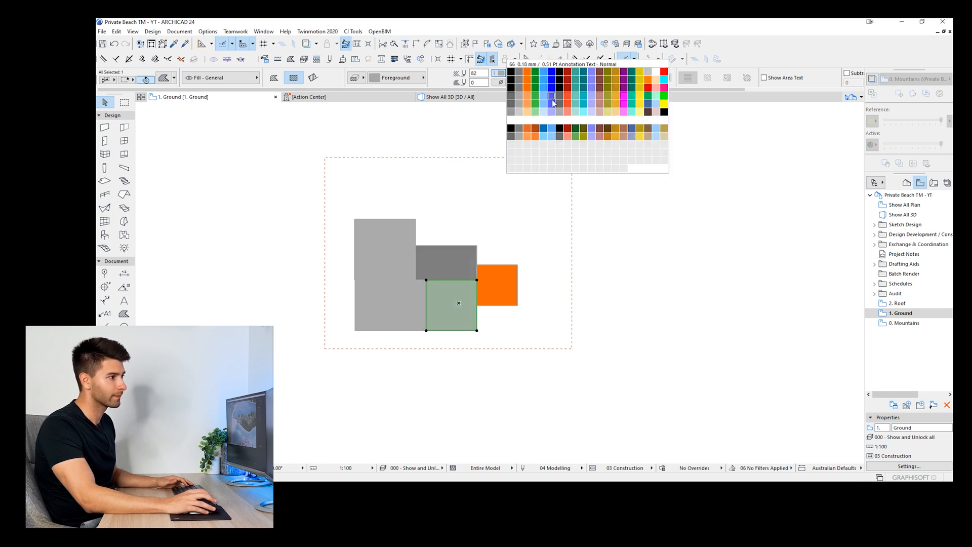
{"action": "left_click", "coordinate": [551, 79]}
{"action": "left_click", "coordinate": [404, 307]}
{"action": "left_click", "coordinate": [500, 75]}
{"action": "left_click", "coordinate": [576, 88]}
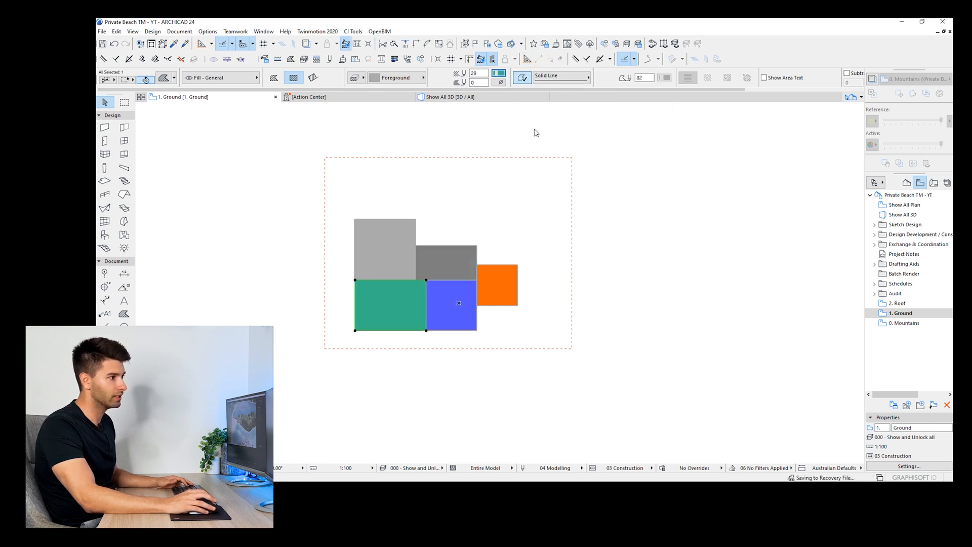
Step: Change the foreground pen of the 6000 by 6000 fill to dusty red pen 72
{"action": "left_click", "coordinate": [394, 227]}
{"action": "left_click", "coordinate": [496, 75]}
{"action": "left_click", "coordinate": [568, 95]}
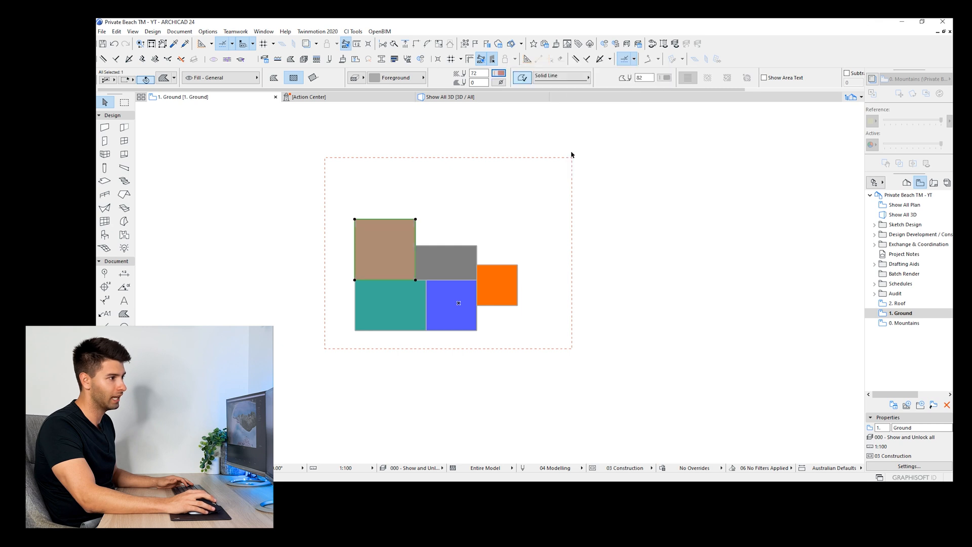
{"action": "key", "text": "Escape"}
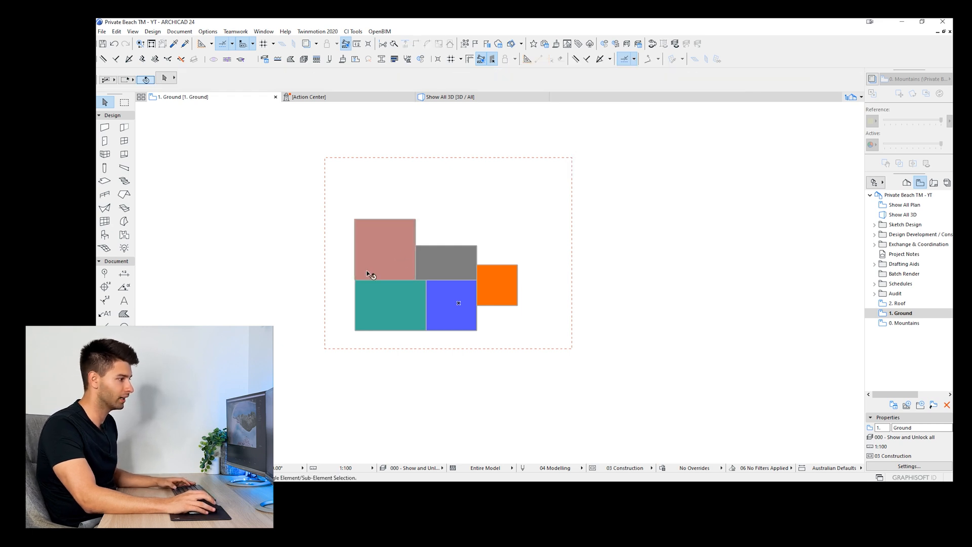
Step: Start a polygonal fill at the teal fill's lower left corner and trace the rooms' lower edges to the orange fill's upper right corner
{"action": "key", "text": "super"}
{"action": "left_click", "coordinate": [395, 263]}
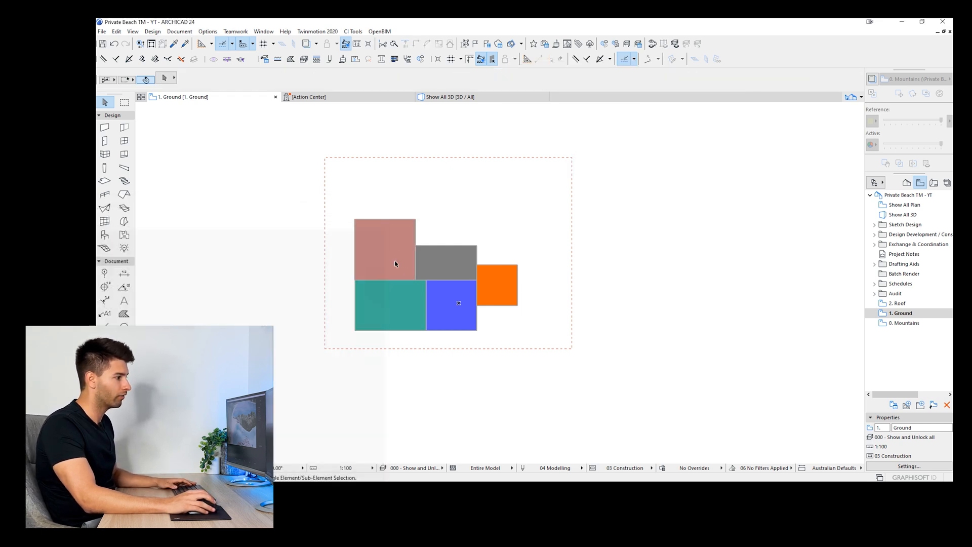
{"action": "left_click", "coordinate": [385, 296]}
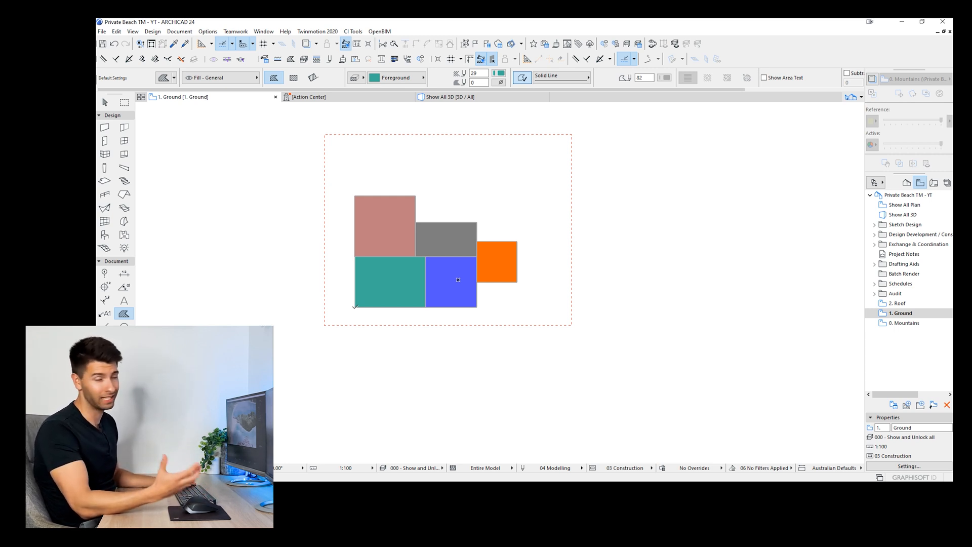
{"action": "left_click", "coordinate": [355, 306]}
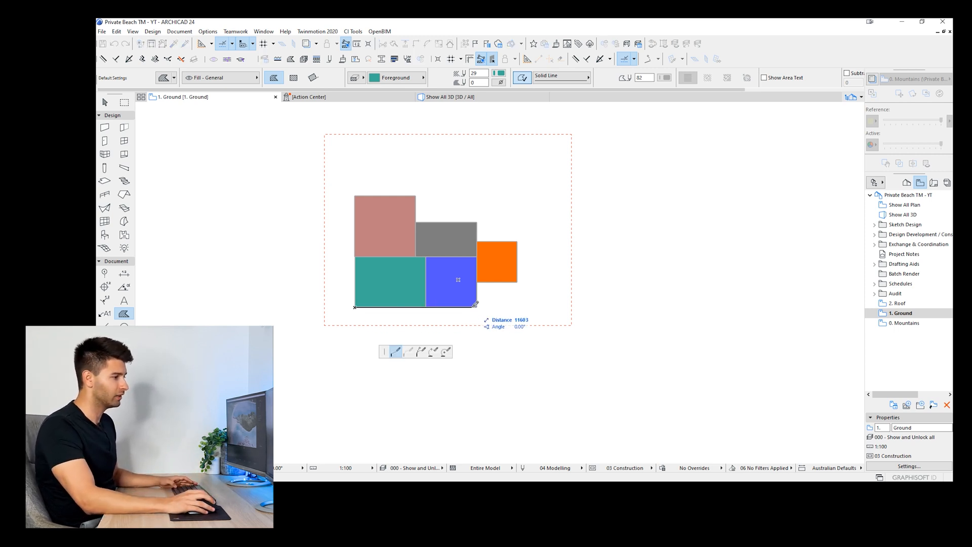
{"action": "left_click", "coordinate": [476, 306]}
{"action": "left_click", "coordinate": [476, 282]}
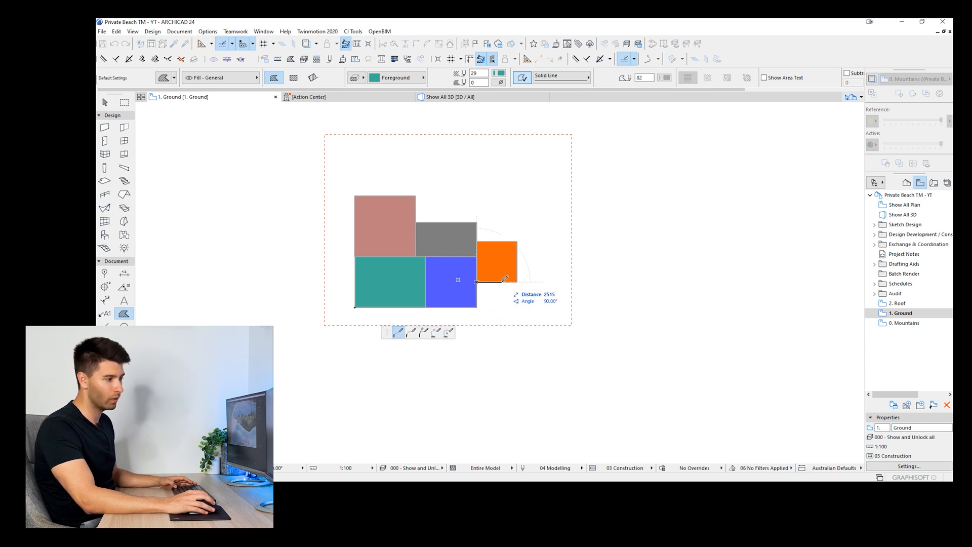
{"action": "left_click", "coordinate": [517, 281]}
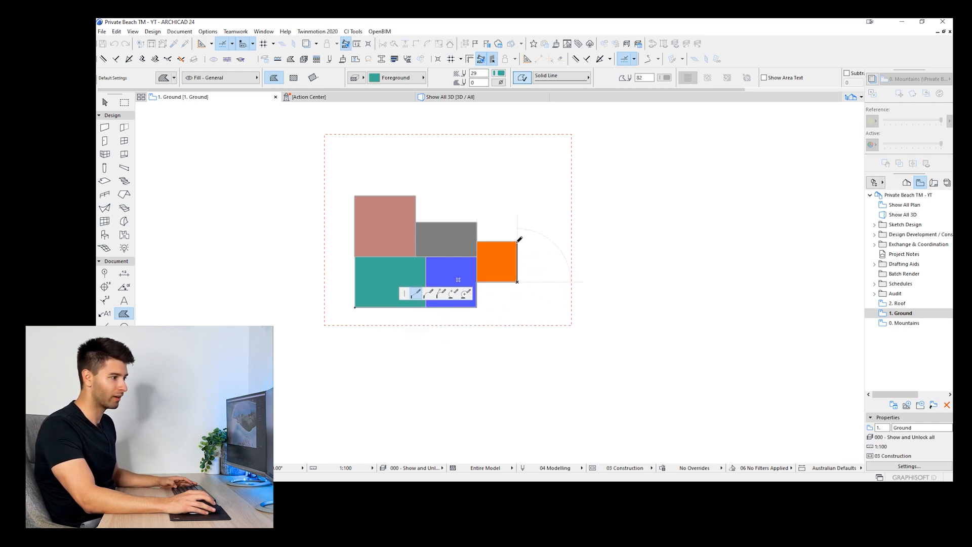
{"action": "left_click", "coordinate": [517, 242]}
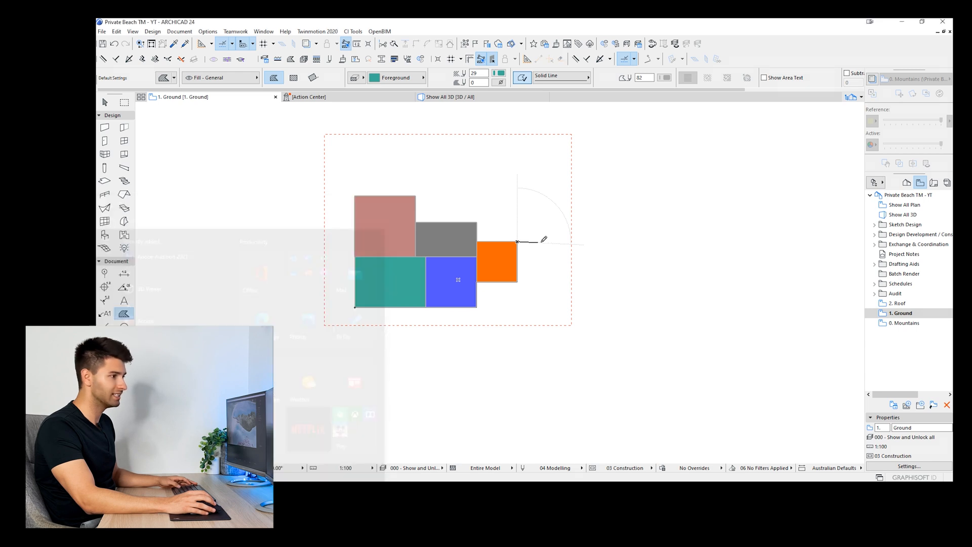
Step: Extend the fill outline 3000 right of the orange fill, down to 3000 below the lower rooms, and close it at the starting corner
{"action": "key", "text": "Escape"}
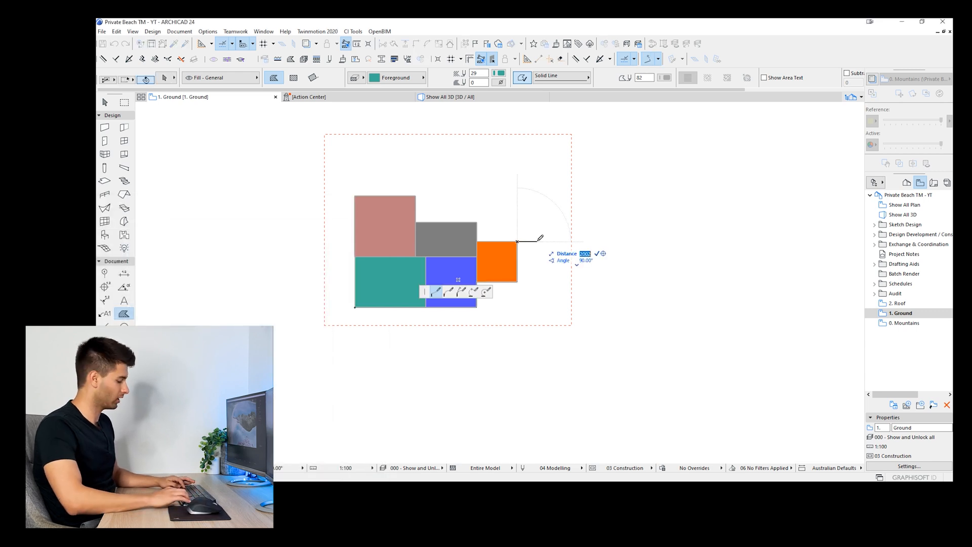
{"action": "key", "text": "Return"}
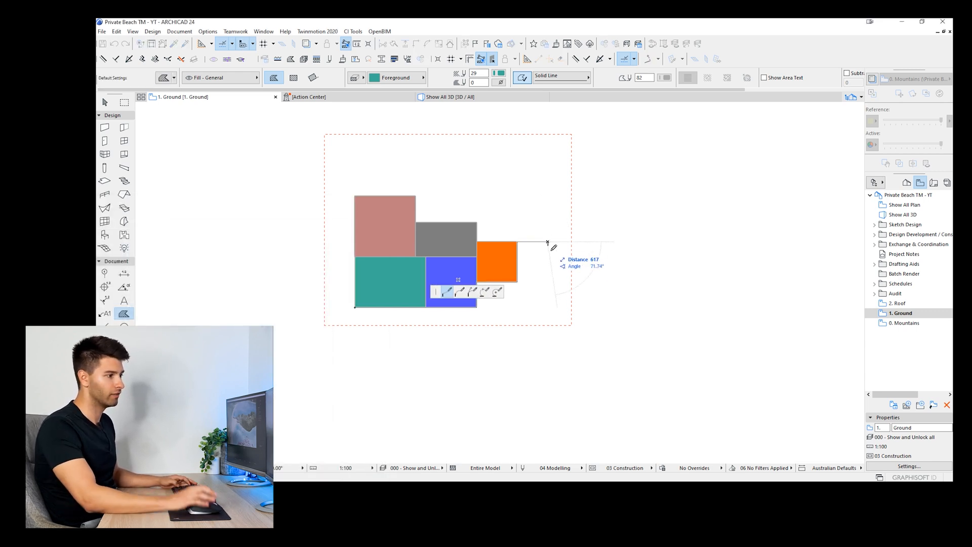
{"action": "left_click", "coordinate": [476, 307], "text": "shift"}
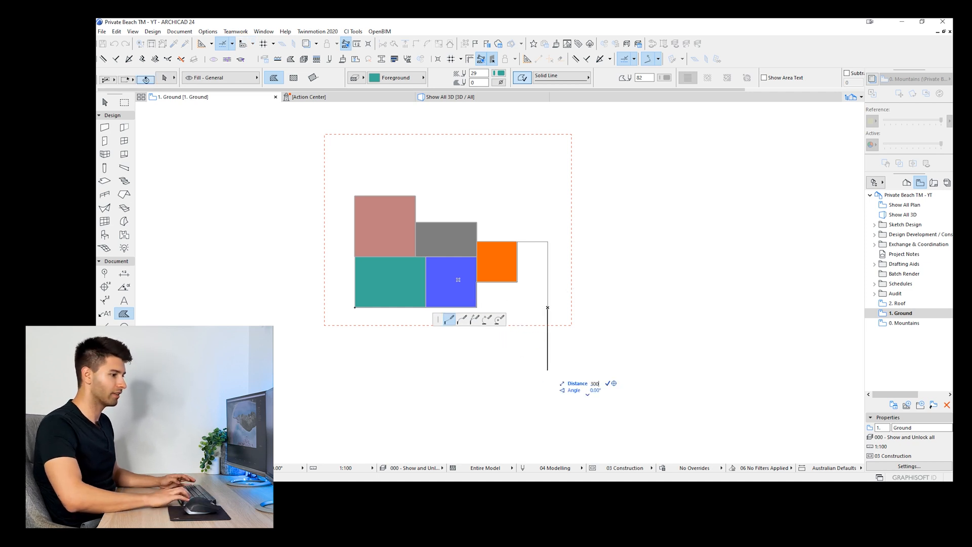
{"action": "left_click", "coordinate": [548, 338]}
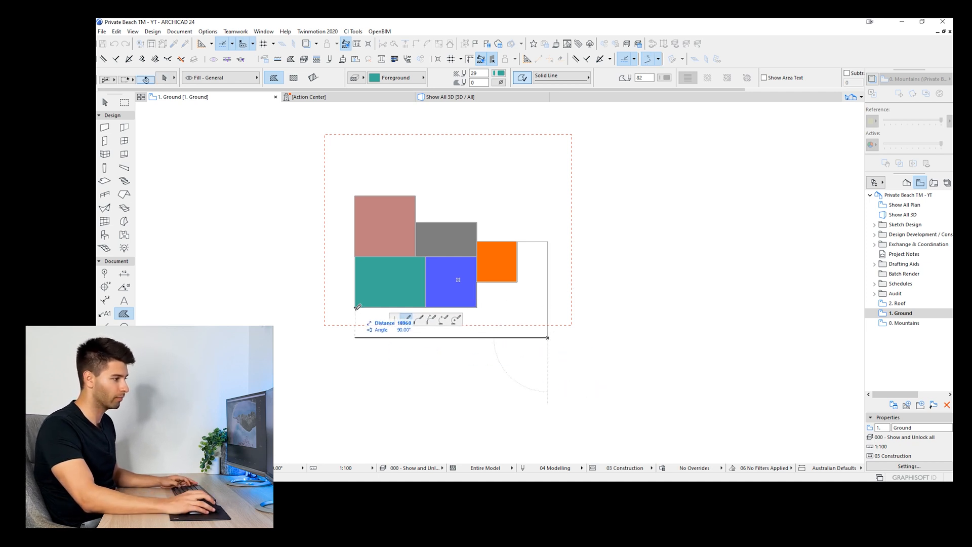
{"action": "left_click", "coordinate": [355, 338]}
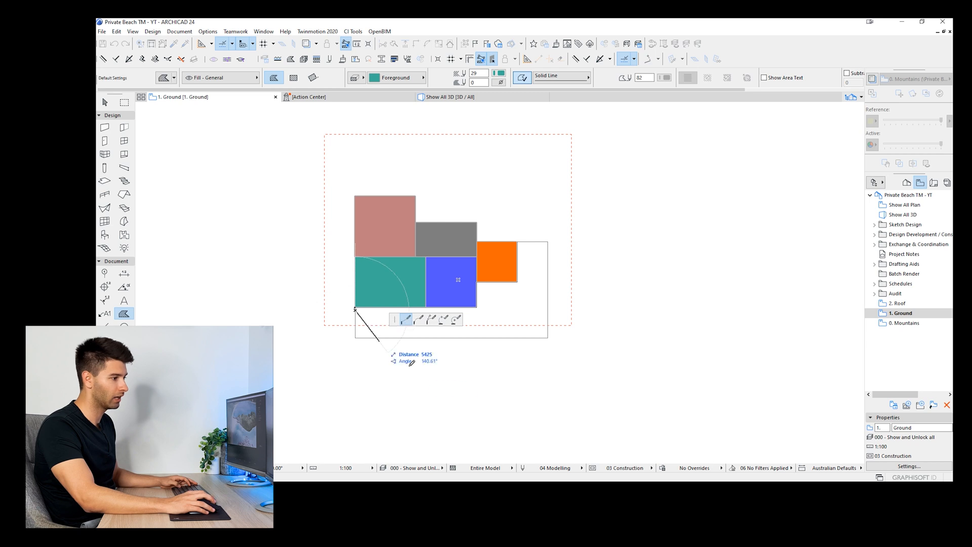
{"action": "left_click", "coordinate": [355, 308]}
{"action": "key", "text": "Escape"}
Step: Change the foreground pen of the polygonal fill around the rooms to light violet-blue pen 51
{"action": "left_click", "coordinate": [488, 310]}
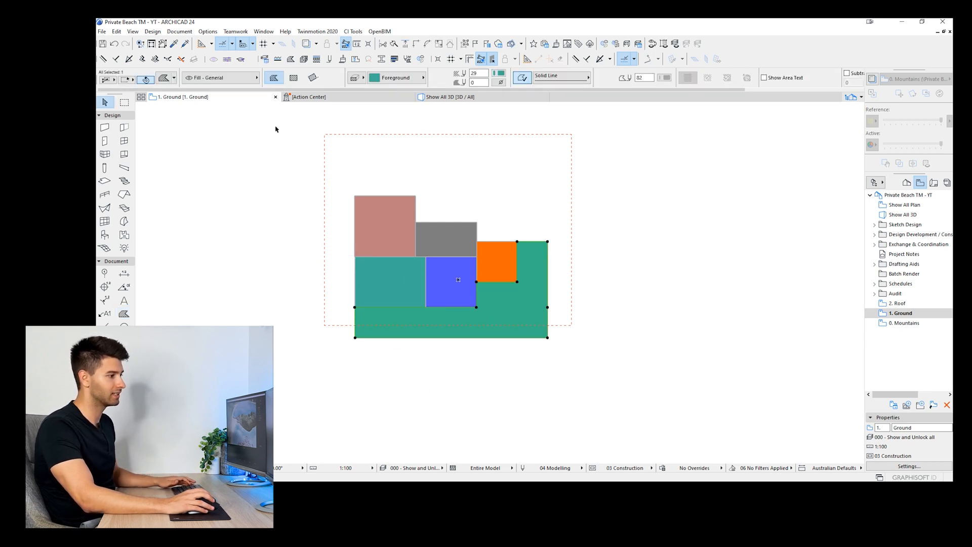
{"action": "left_click", "coordinate": [499, 73]}
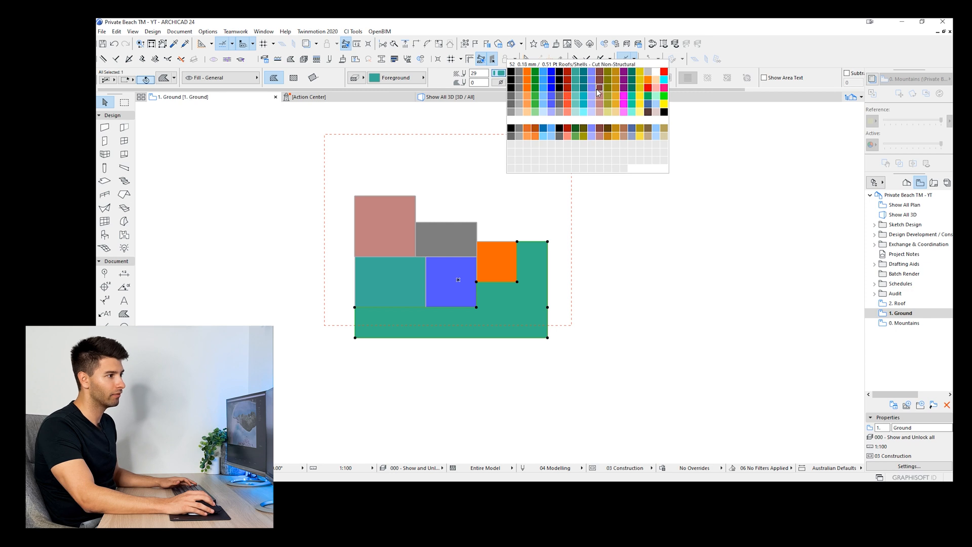
{"action": "left_click", "coordinate": [590, 125]}
{"action": "left_click", "coordinate": [470, 343]}
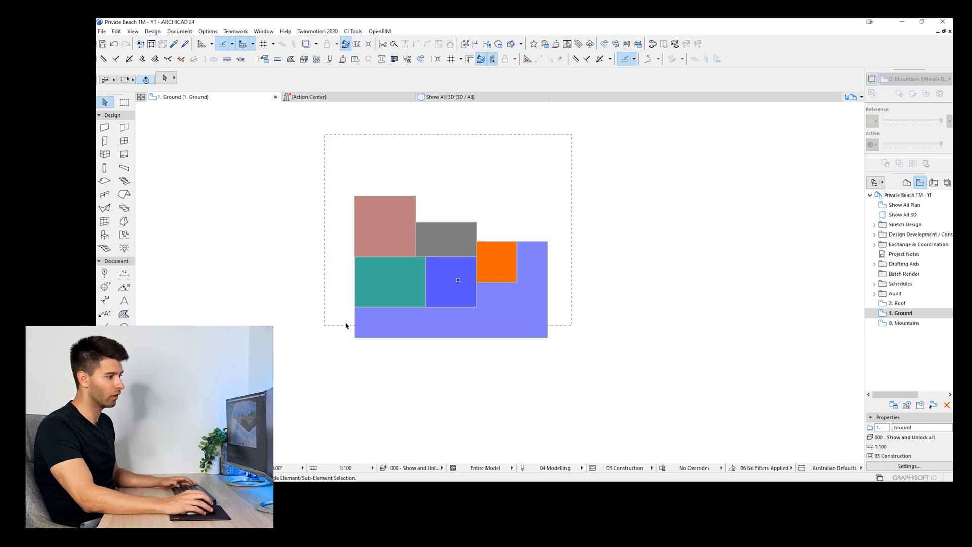
Step: Select all the fills and move them together slightly right and down relative to the site boundary
{"action": "left_click_drag", "start_coordinate": [351, 183], "coordinate": [489, 308]}
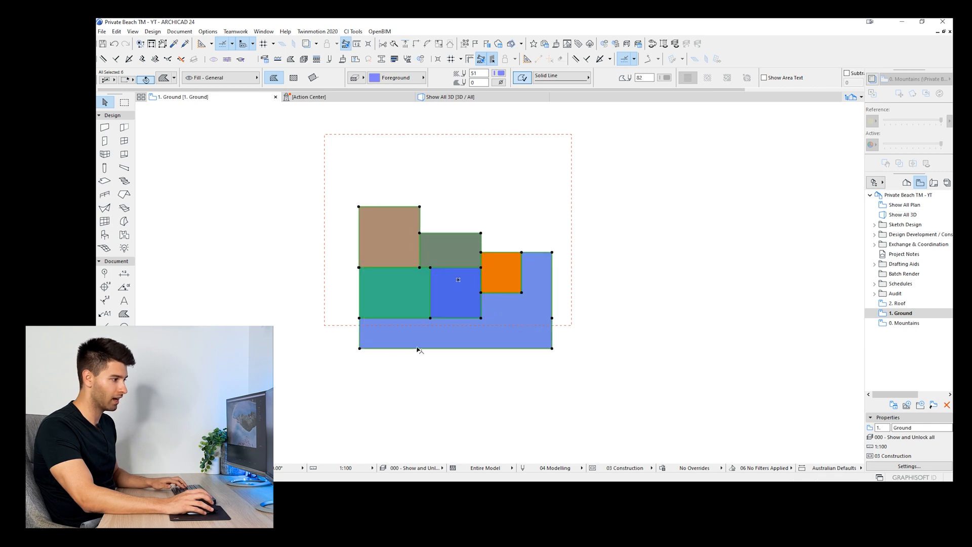
{"action": "key", "text": "Escape"}
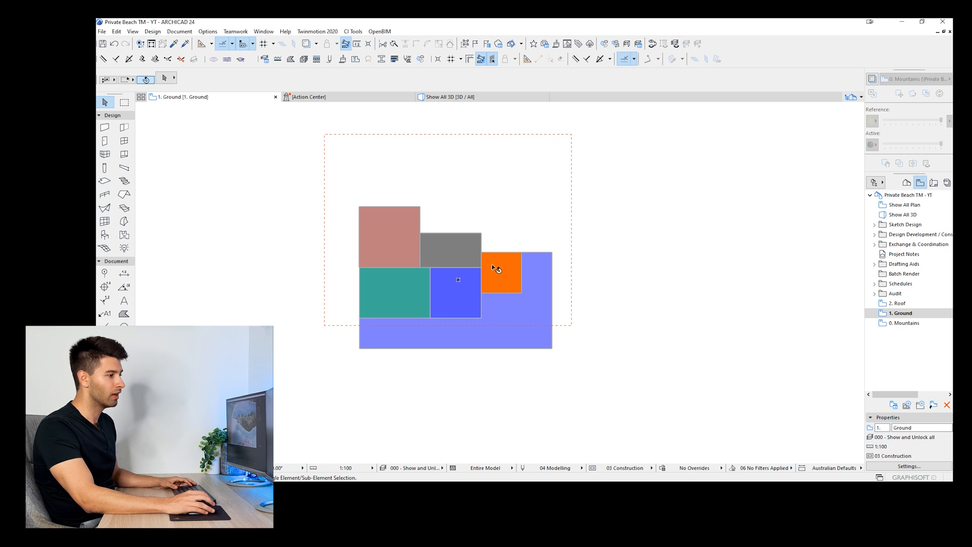
{"action": "left_click", "coordinate": [540, 261]}
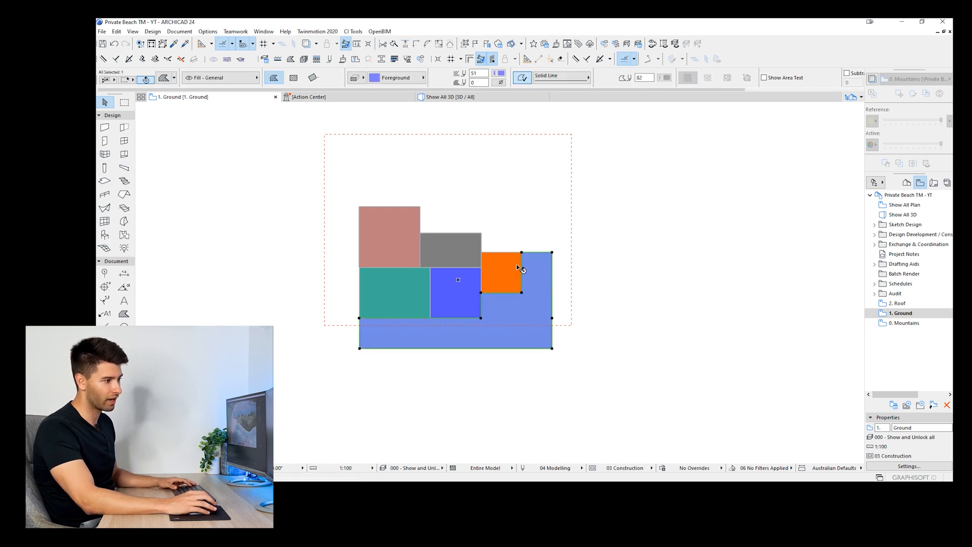
{"action": "key", "text": "Escape"}
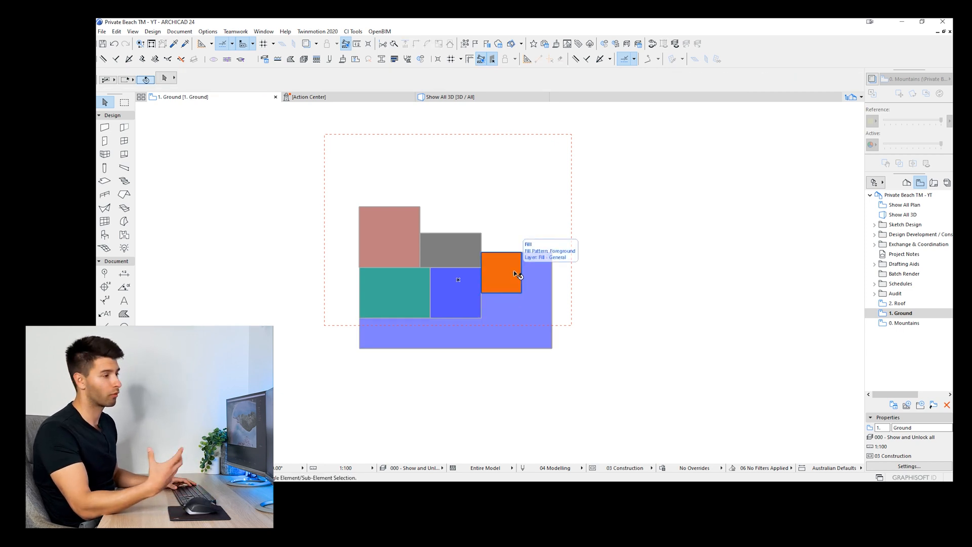
Step: Draw an orange L-shaped fill wrapping the orange room's right and upper sides, reaching the grey room's upper edge, about 5900 high
{"action": "left_click", "coordinate": [518, 281], "text": "alt"}
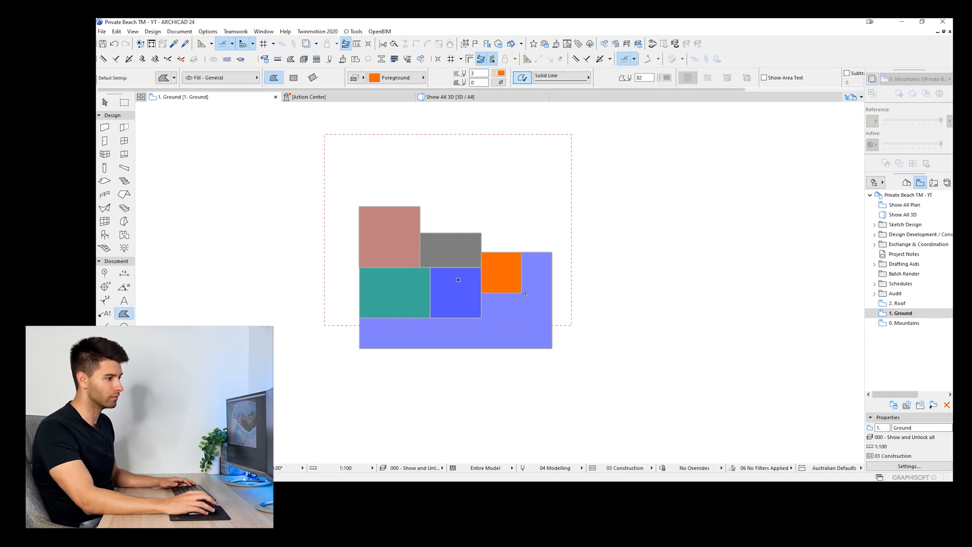
{"action": "left_click", "coordinate": [521, 293]}
{"action": "left_click", "coordinate": [522, 252]}
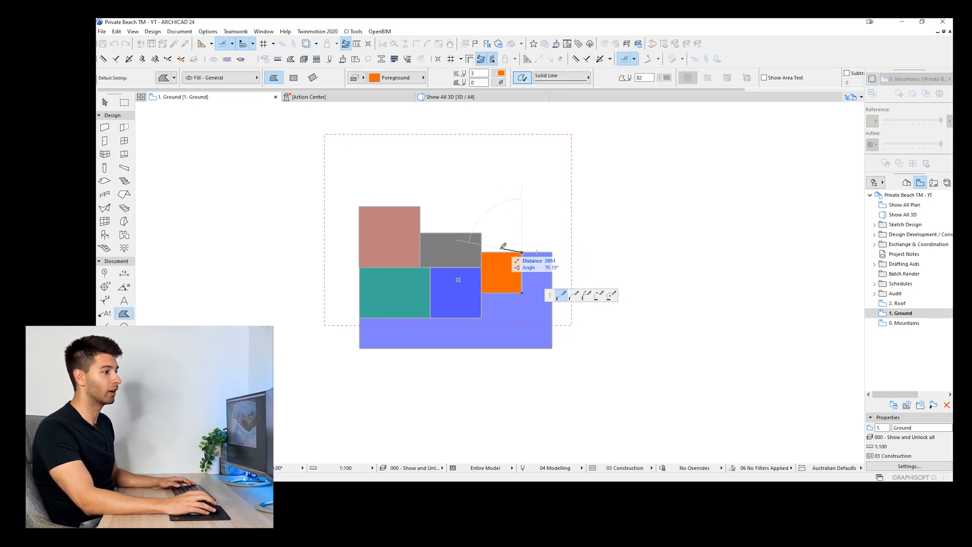
{"action": "left_click", "coordinate": [481, 251]}
{"action": "left_click", "coordinate": [481, 233]}
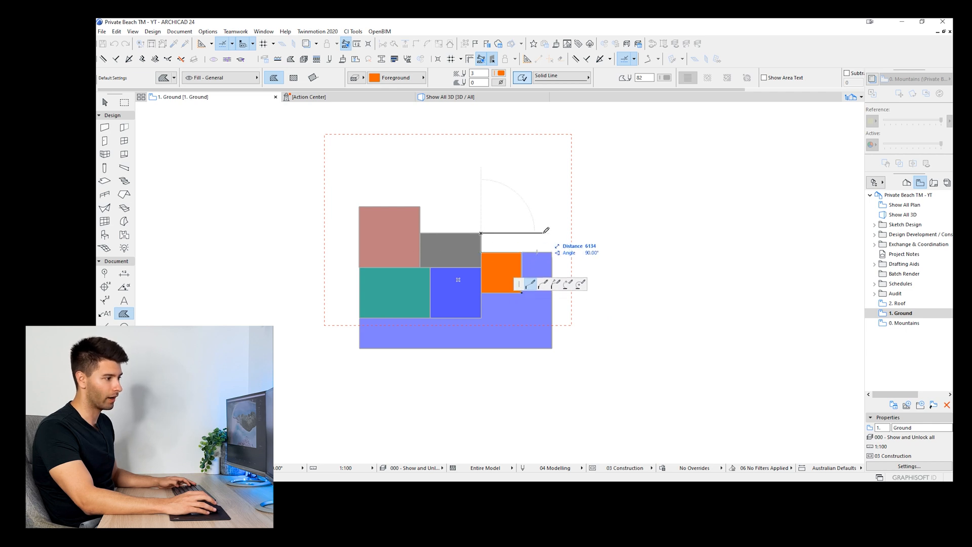
{"action": "left_click", "coordinate": [542, 292]}
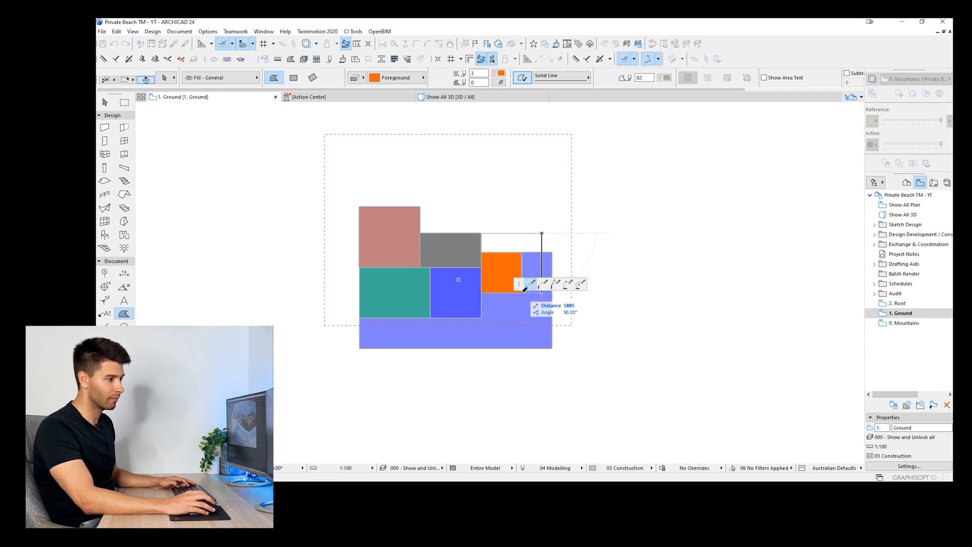
{"action": "left_click", "coordinate": [542, 292]}
{"action": "left_click", "coordinate": [522, 292]}
{"action": "key", "text": "Escape"}
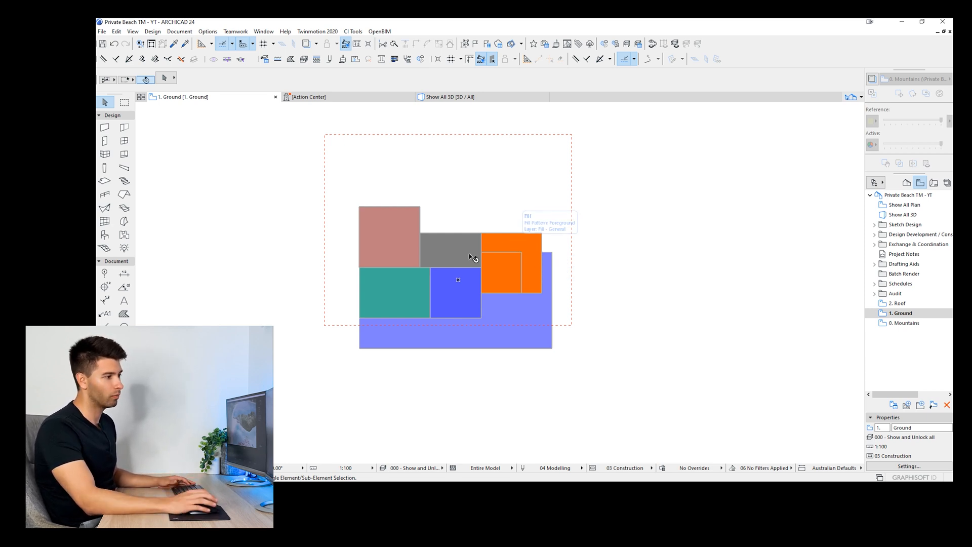
{"action": "middle_click_drag", "start_coordinate": [519, 278], "coordinate": [508, 269]}
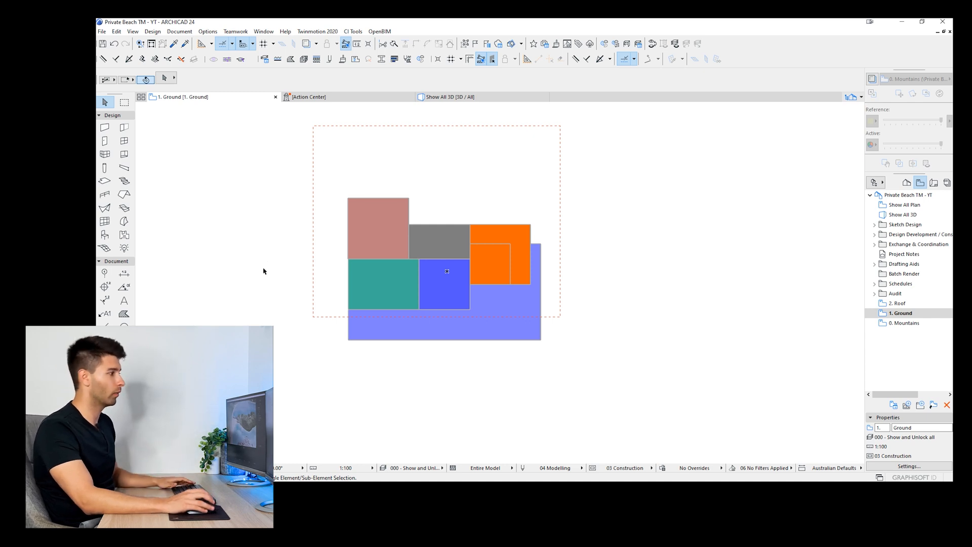
Step: Create a slab on the Slab - General layer following the outline of the violet-blue fill around the rooms
{"action": "left_click", "coordinate": [105, 182]}
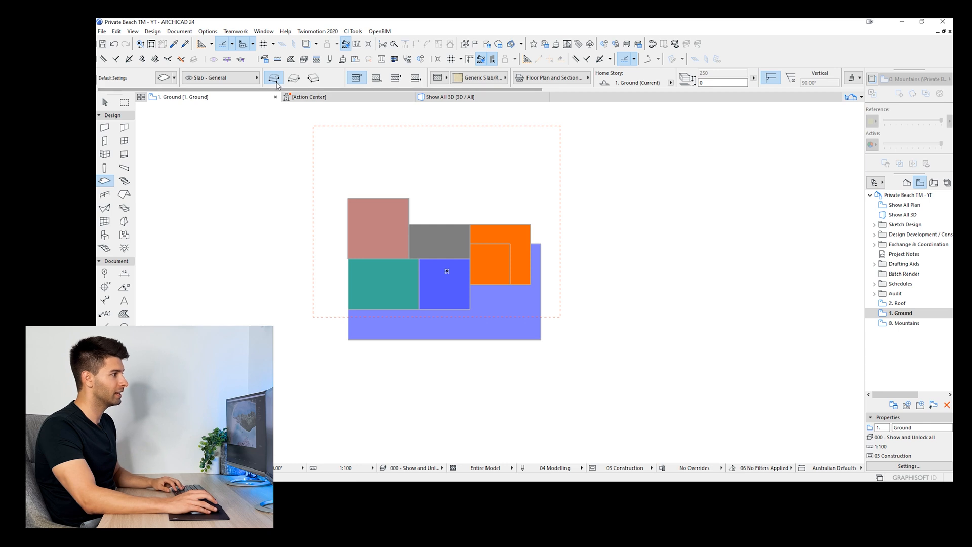
{"action": "left_click", "coordinate": [255, 81]}
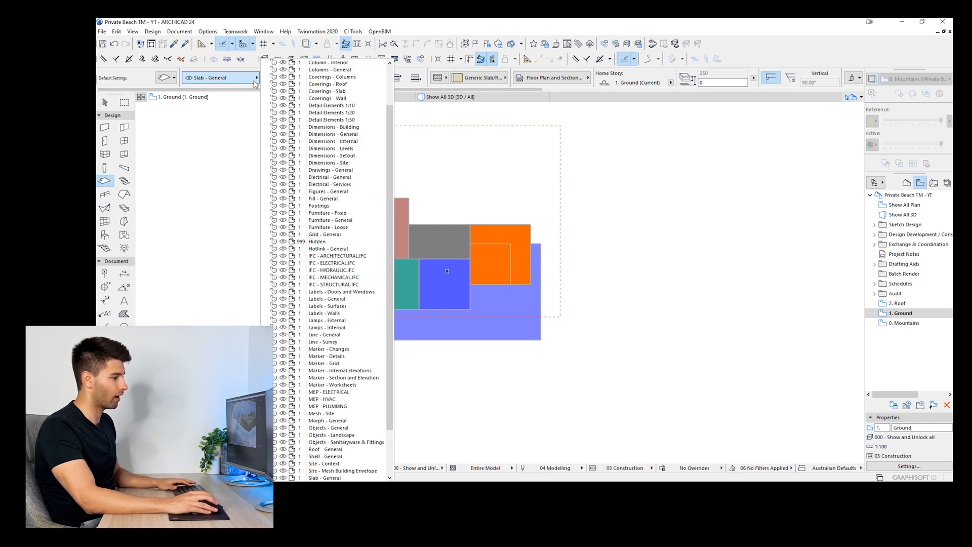
{"action": "left_click", "coordinate": [425, 348]}
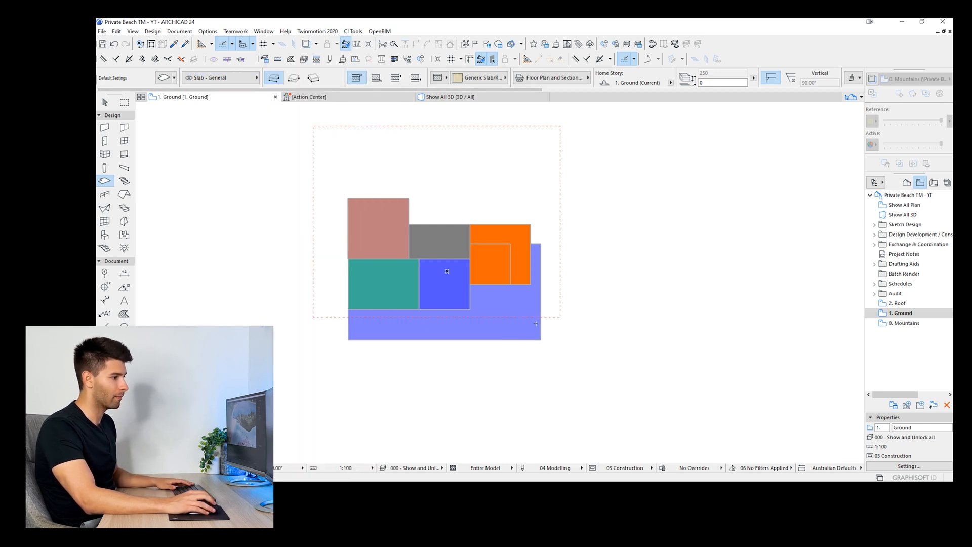
{"action": "key", "text": "space"}
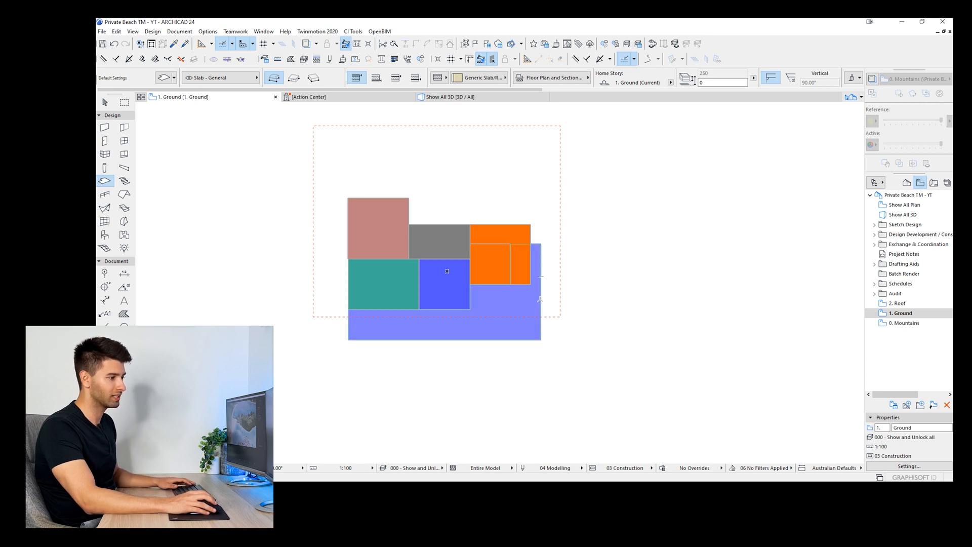
{"action": "left_click", "coordinate": [541, 300], "text": "shift"}
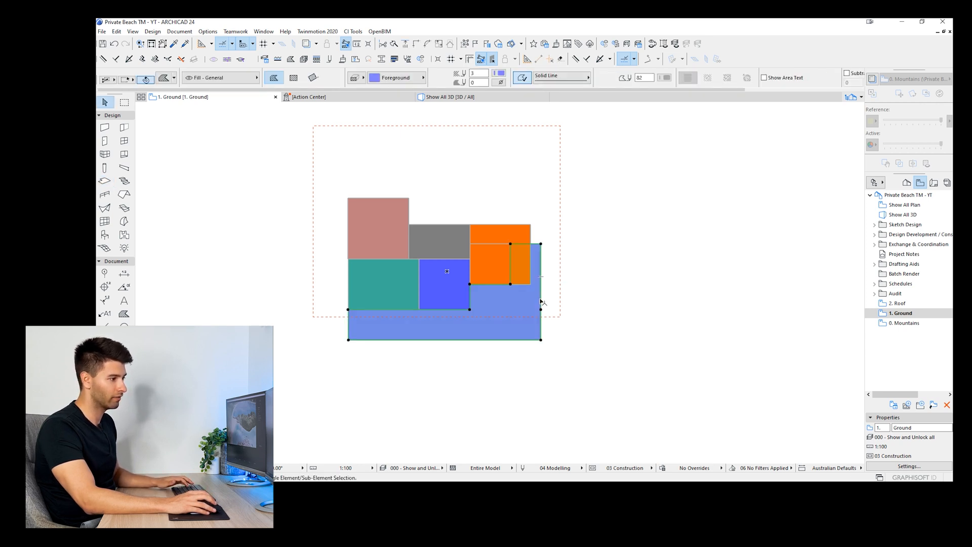
{"action": "left_click", "coordinate": [540, 301], "text": "shift"}
{"action": "left_click", "coordinate": [541, 301], "text": "shift"}
Step: Extend the slab up to the larger orange fill's upper edge and delete the violet-blue fill beneath it
{"action": "left_click", "coordinate": [511, 265]}
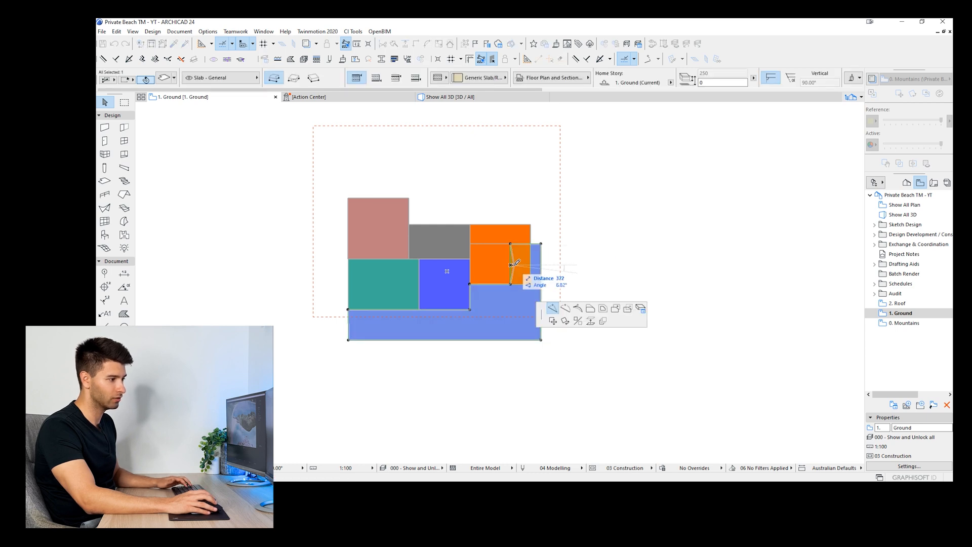
{"action": "key", "text": "Escape"}
{"action": "left_click", "coordinate": [541, 244], "text": "shift"}
{"action": "key", "text": "Delete"}
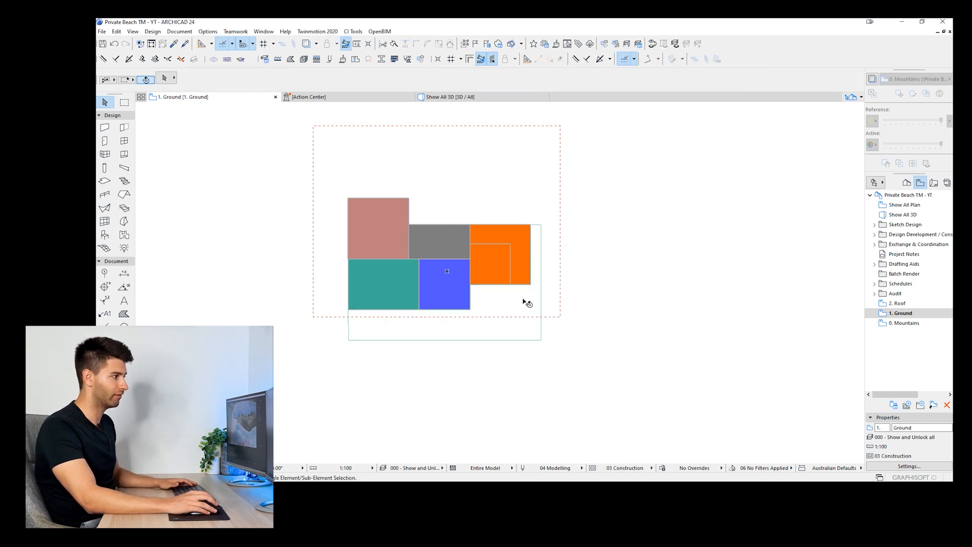
Step: Start a chained Wall - External with the CP03 200mm composite at the teal room's upper left corner and trace the teal and blue rooms to the orange fill
{"action": "left_click", "coordinate": [104, 128]}
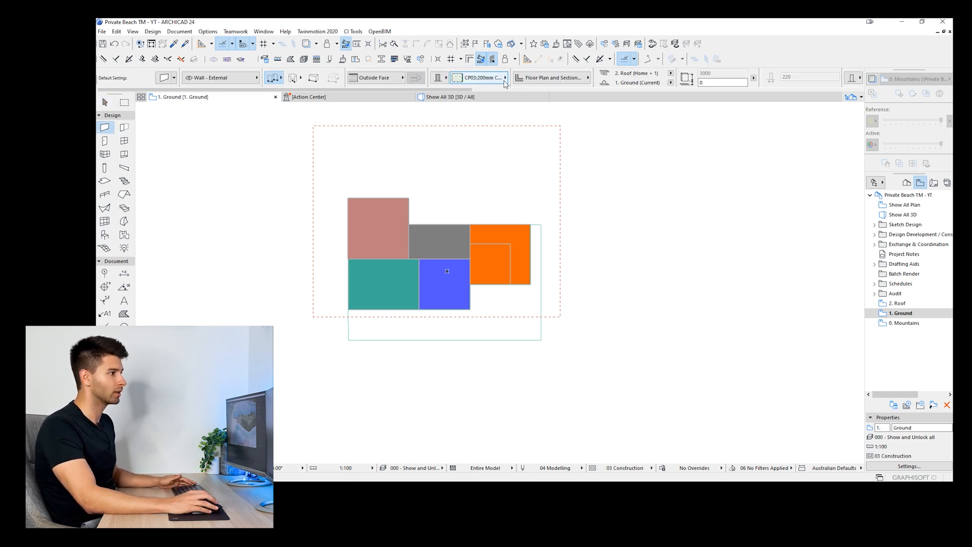
{"action": "left_click", "coordinate": [480, 78]}
{"action": "left_click", "coordinate": [582, 295]}
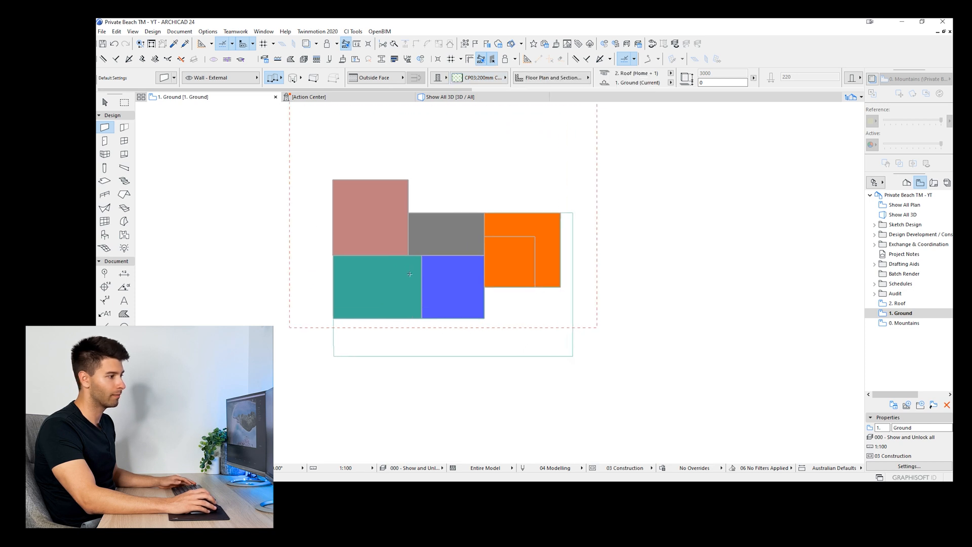
{"action": "scroll", "coordinate": [410, 274], "scroll_direction": "up", "scroll_amount": 3}
{"action": "left_click", "coordinate": [282, 243]}
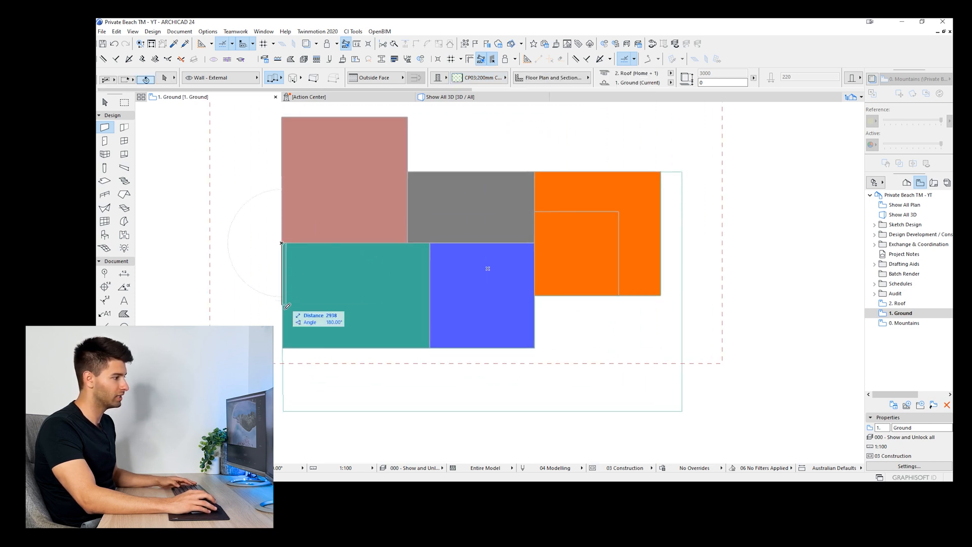
{"action": "left_click", "coordinate": [282, 348]}
{"action": "left_click", "coordinate": [534, 348]}
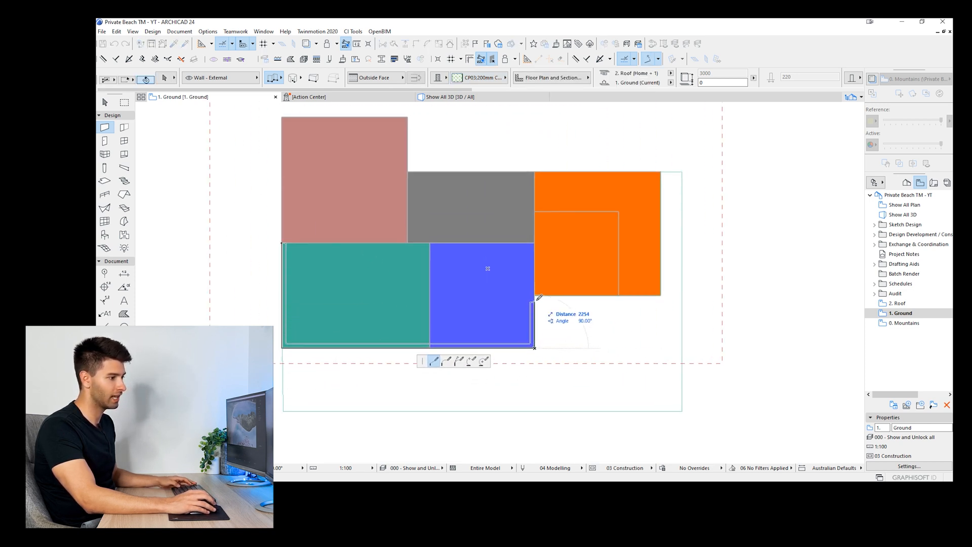
{"action": "left_click", "coordinate": [534, 294]}
Step: Continue the external wall around the orange fill and the grey room, and close it at the teal room's upper left corner
{"action": "left_click", "coordinate": [660, 295]}
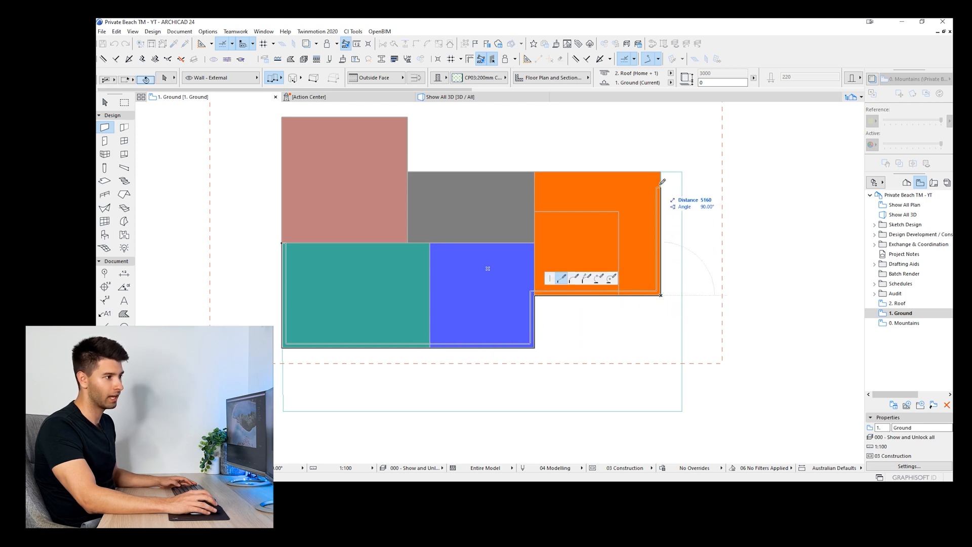
{"action": "left_click", "coordinate": [660, 172]}
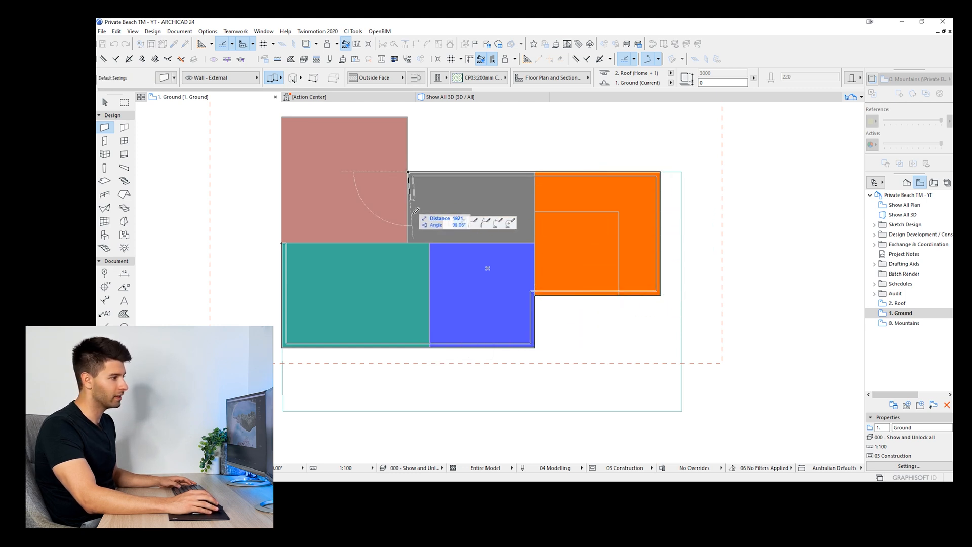
{"action": "left_click", "coordinate": [407, 173]}
{"action": "left_click", "coordinate": [408, 242]}
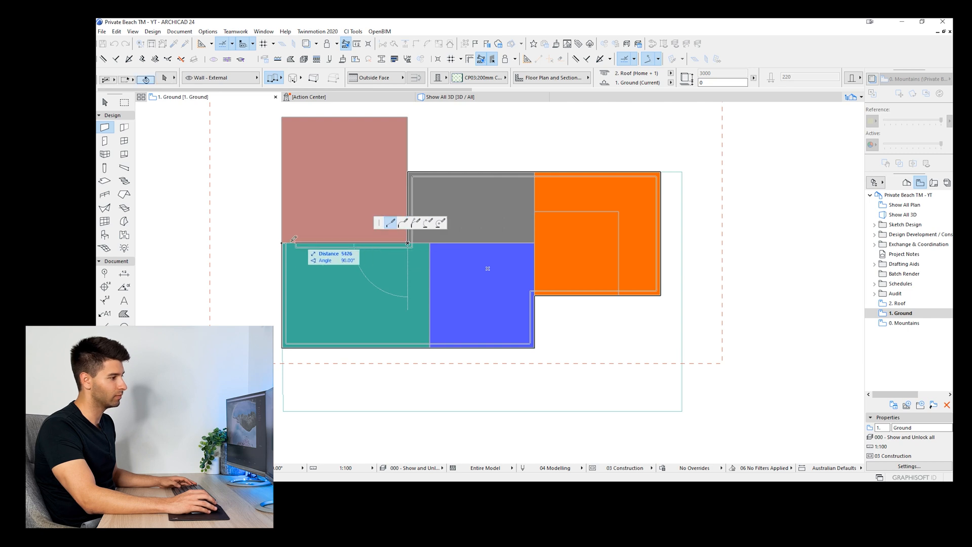
{"action": "left_click", "coordinate": [284, 241]}
{"action": "scroll", "coordinate": [283, 228], "scroll_direction": "down", "scroll_amount": 2}
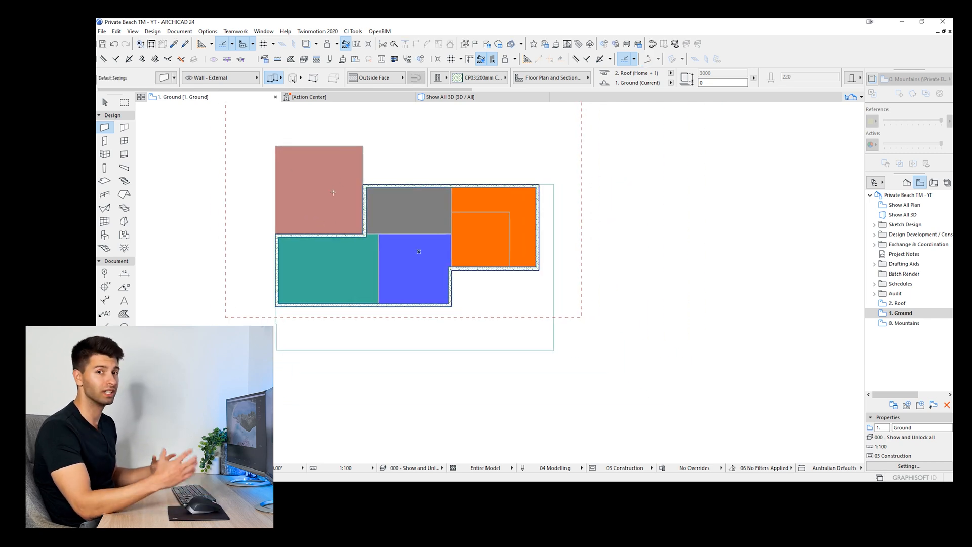
{"action": "key", "text": "Escape"}
{"action": "left_click", "coordinate": [356, 236]}
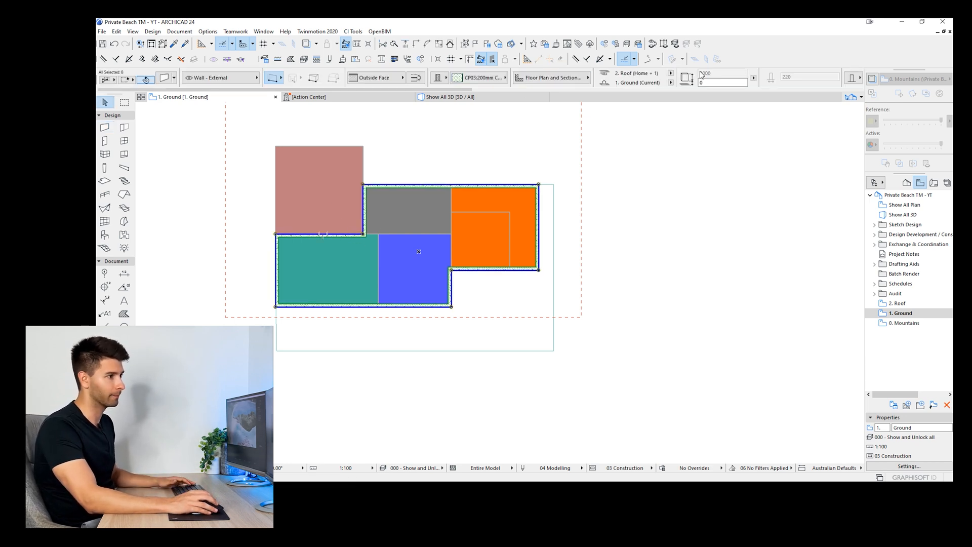
{"action": "key", "text": "Escape"}
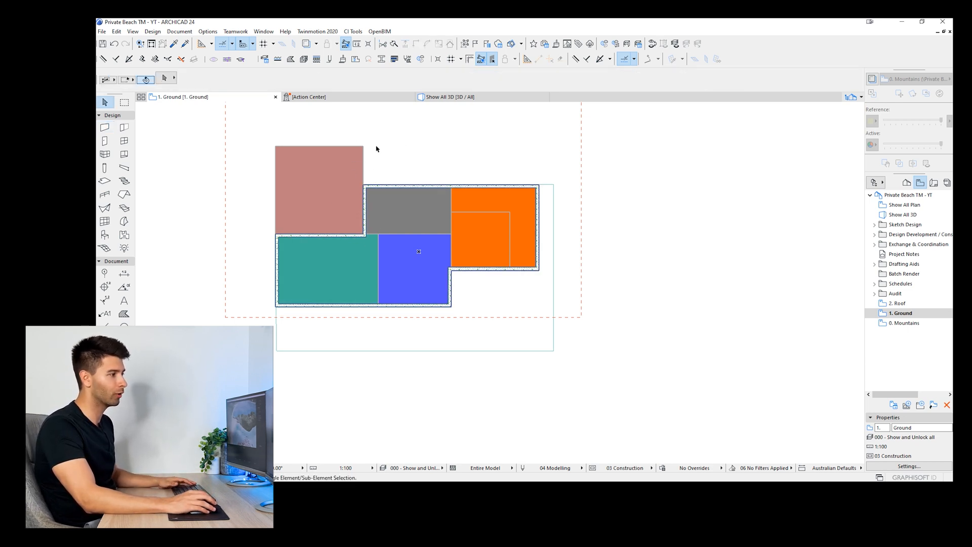
Step: Draw a rectangular fill about 2600 high with the reddish-pink fill's settings, between that fill's upper right corner and the grey room's wall
{"action": "left_click", "coordinate": [347, 166]}
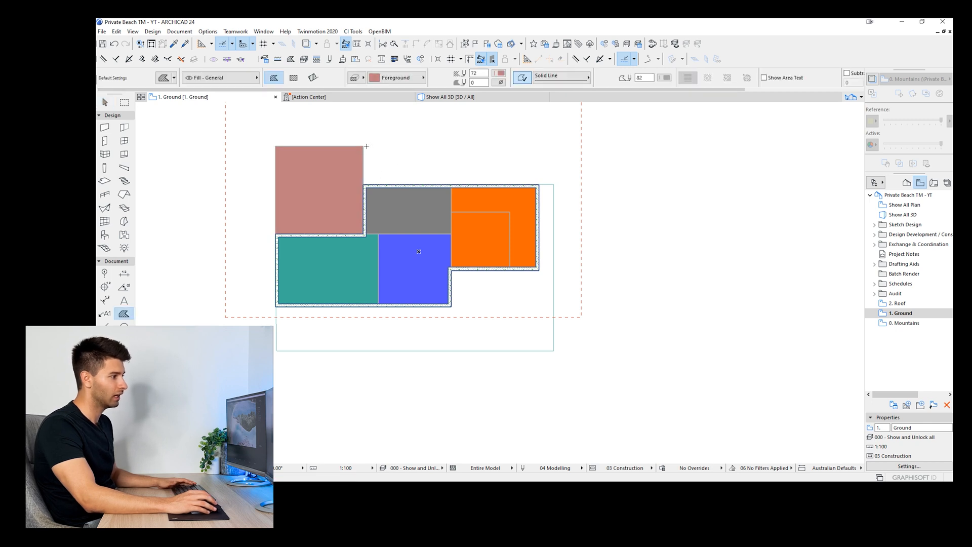
{"action": "left_click", "coordinate": [363, 146]}
{"action": "left_click", "coordinate": [294, 78]}
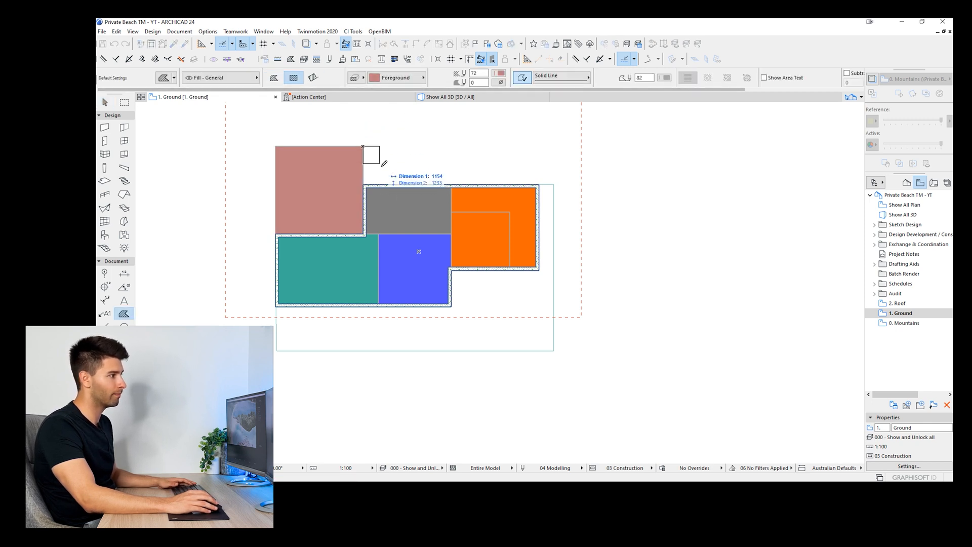
{"action": "key", "text": "Escape"}
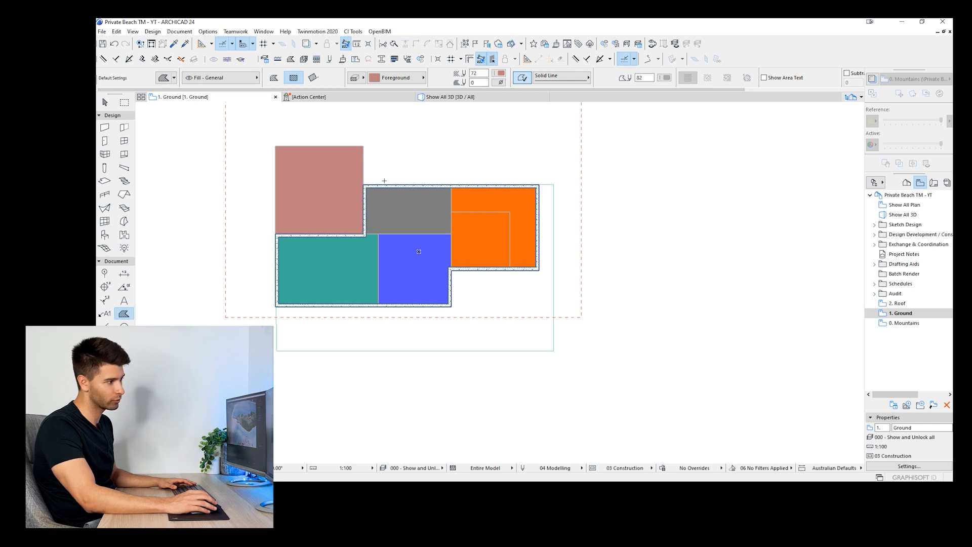
{"action": "left_click", "coordinate": [363, 147]}
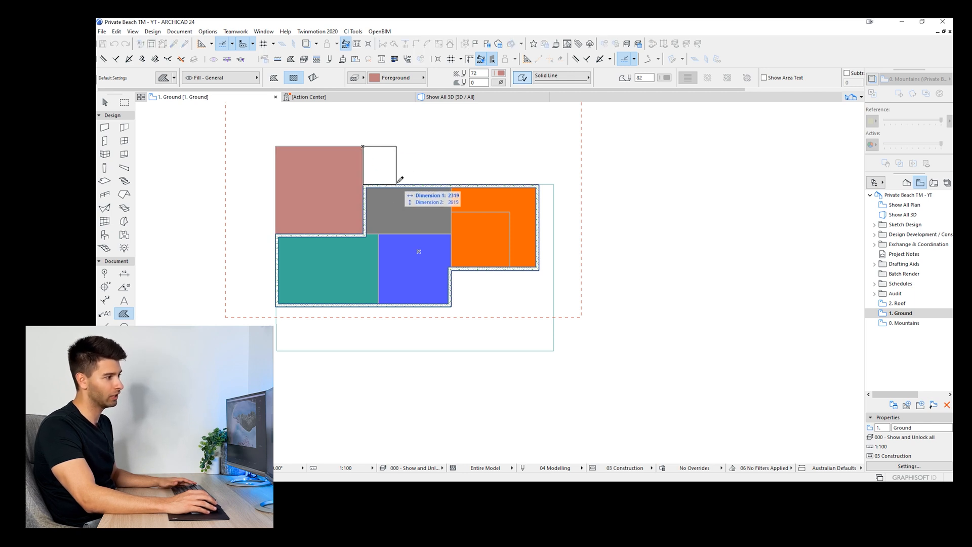
{"action": "left_click", "coordinate": [402, 184]}
{"action": "key", "text": "shift"}
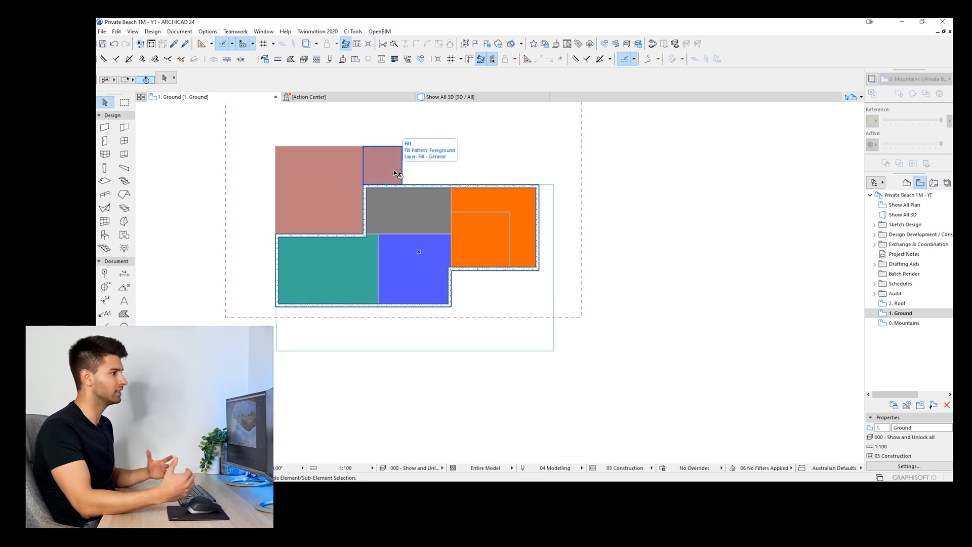
Step: Show the whole model in 3D and send it to Twinmotion 2020 through Direct Link
{"action": "left_click", "coordinate": [452, 98]}
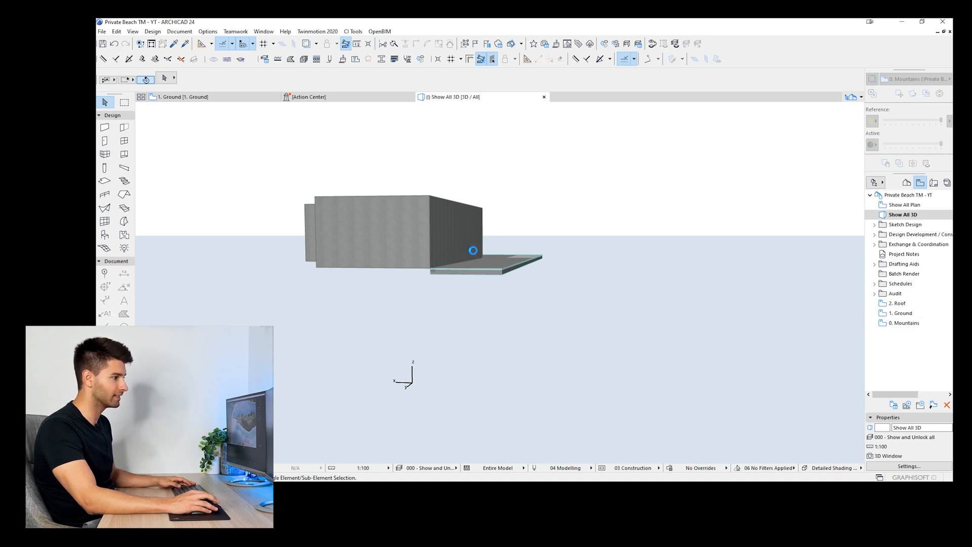
{"action": "middle_click_drag", "start_coordinate": [473, 250], "coordinate": [369, 263], "text": "shift"}
{"action": "middle_click_drag", "start_coordinate": [499, 238], "coordinate": [412, 245], "text": "shift"}
{"action": "left_click", "coordinate": [318, 32]}
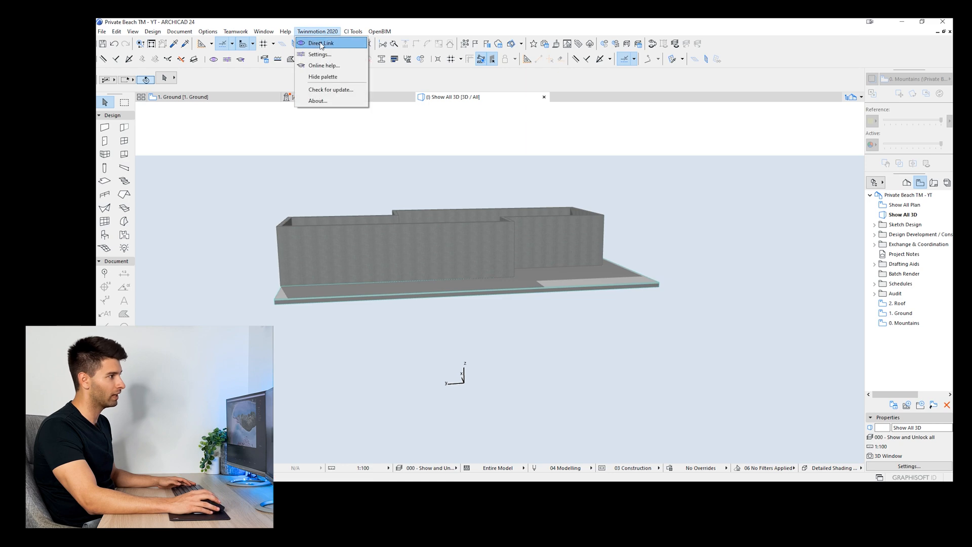
{"action": "left_click", "coordinate": [321, 44]}
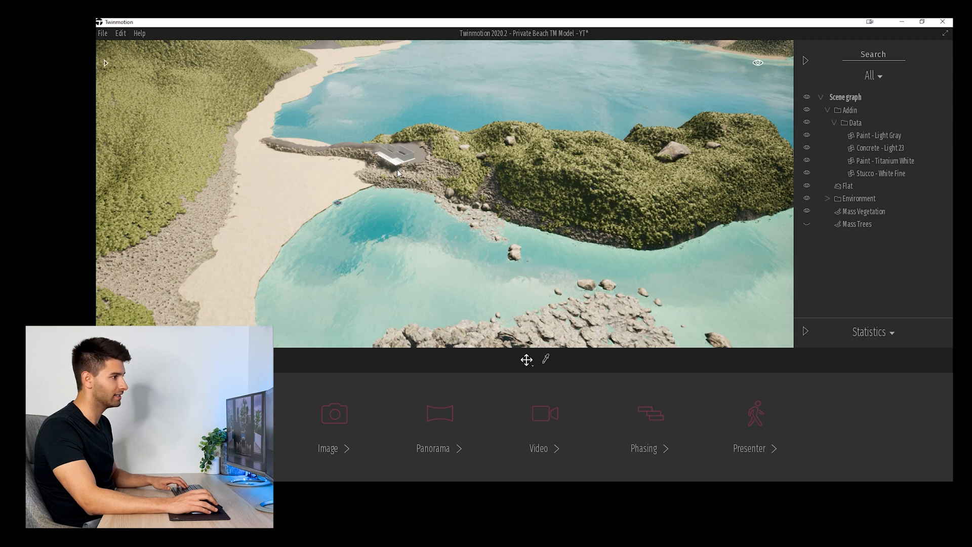
Step: In Twinmotion, examine from several angles how the walls and slab sit on the rocky headland and beach terrain
{"action": "scroll", "coordinate": [396, 166], "scroll_direction": "up", "scroll_amount": 1}
{"action": "middle_click_drag", "start_coordinate": [397, 165], "coordinate": [421, 154]}
{"action": "key", "text": "w"}
{"action": "key", "text": "a"}
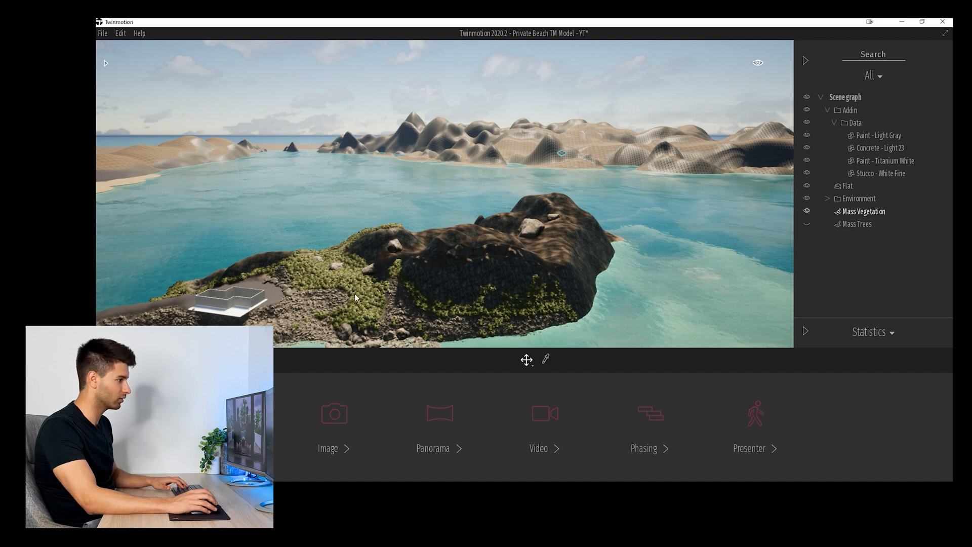
{"action": "right_click_drag", "start_coordinate": [385, 272], "coordinate": [246, 324]}
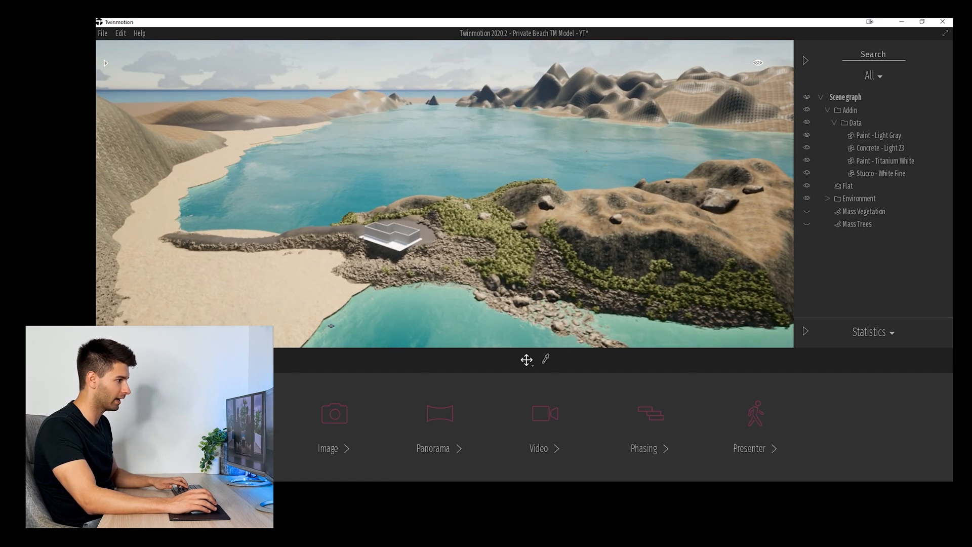
{"action": "key", "text": "w"}
{"action": "key", "text": "a"}
{"action": "right_click_drag", "start_coordinate": [355, 203], "coordinate": [397, 228]}
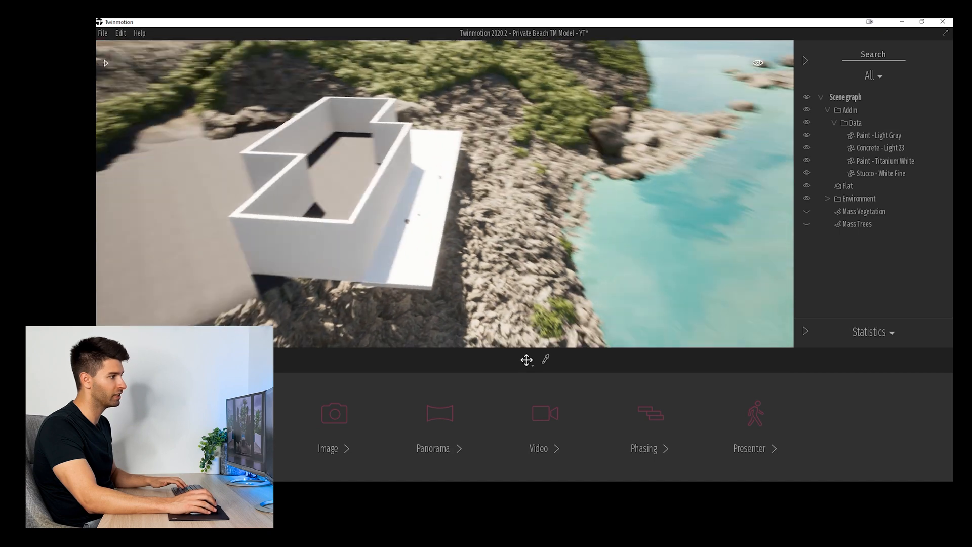
{"action": "middle_click_drag", "start_coordinate": [444, 194], "coordinate": [779, 138], "text": "shift"}
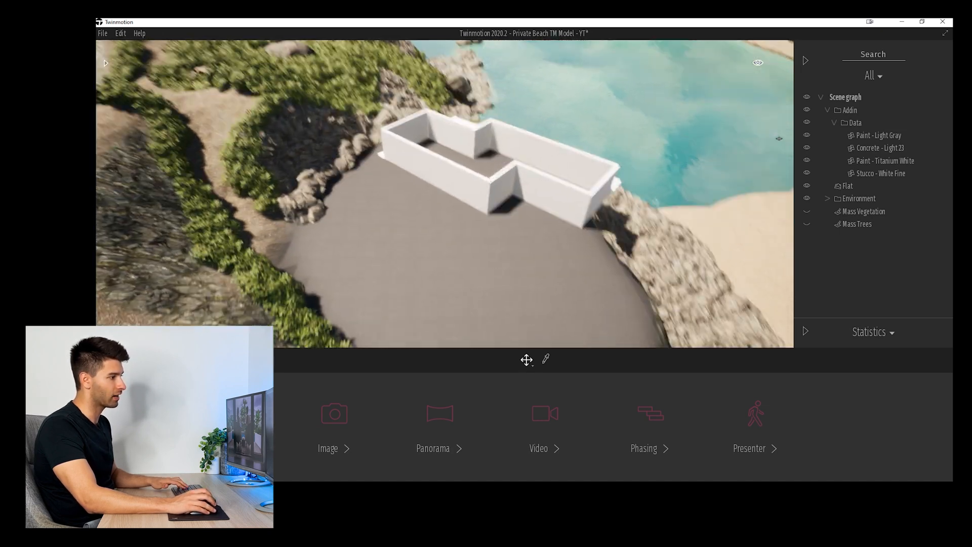
Step: Look over the house on the headland from above and along the coast, and return to the Ground floor plan in ARCHICAD
{"action": "scroll", "coordinate": [455, 199], "scroll_direction": "down", "scroll_amount": 3}
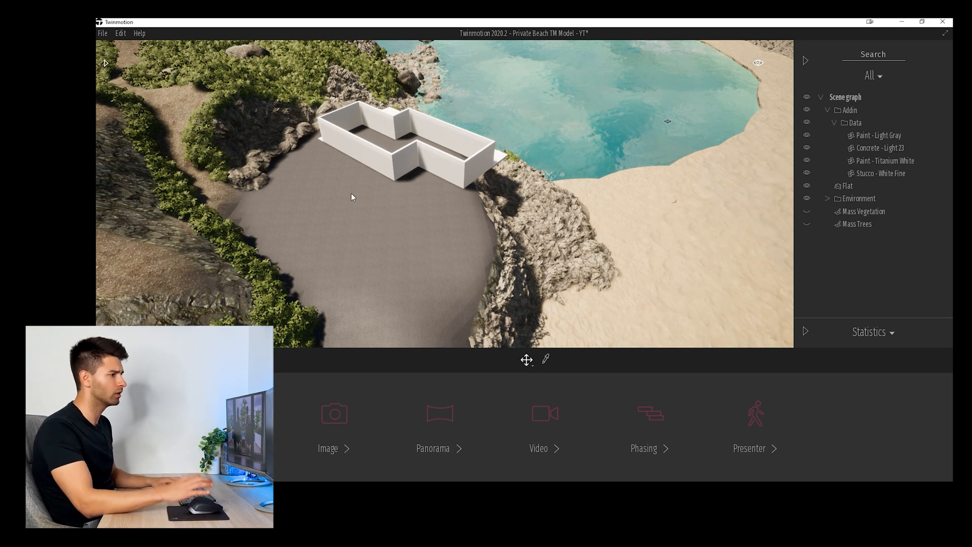
{"action": "middle_click_drag", "start_coordinate": [367, 210], "coordinate": [388, 234]}
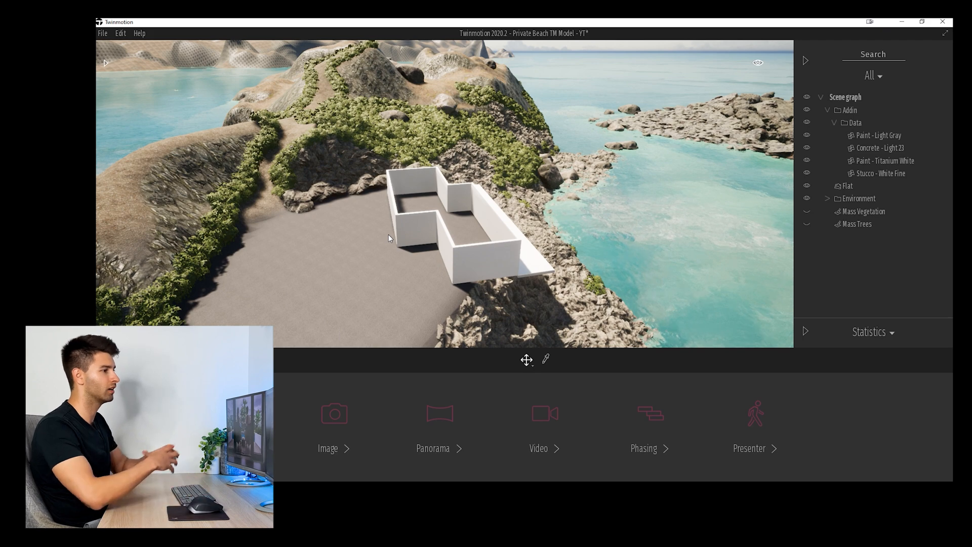
{"action": "middle_click_drag", "start_coordinate": [385, 276], "coordinate": [425, 275], "text": "shift"}
{"action": "key", "text": "alt+Tab"}
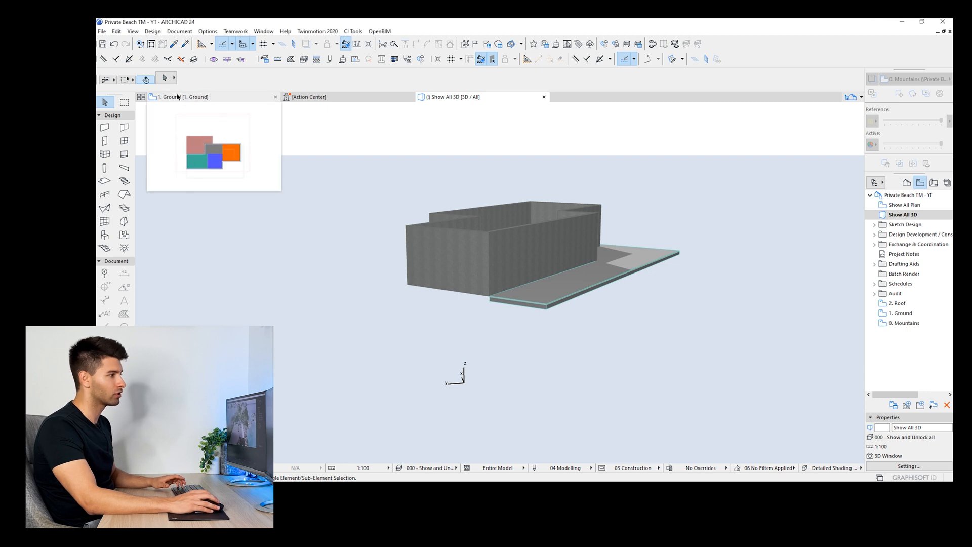
{"action": "left_click", "coordinate": [222, 101]}
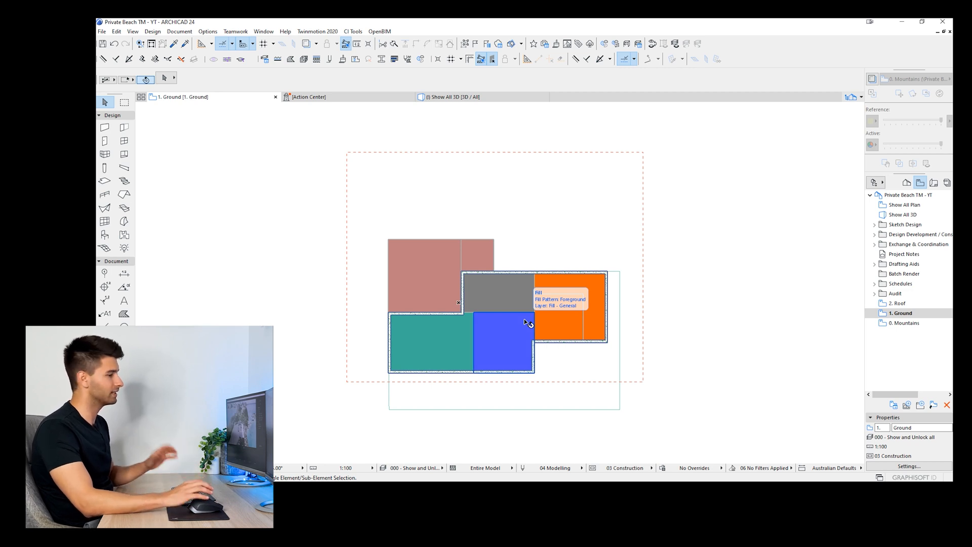
Step: Offset the slab's lower edge outward by 2000 and its right edge outward by 1000
{"action": "middle_click_drag", "start_coordinate": [541, 349], "coordinate": [469, 341]}
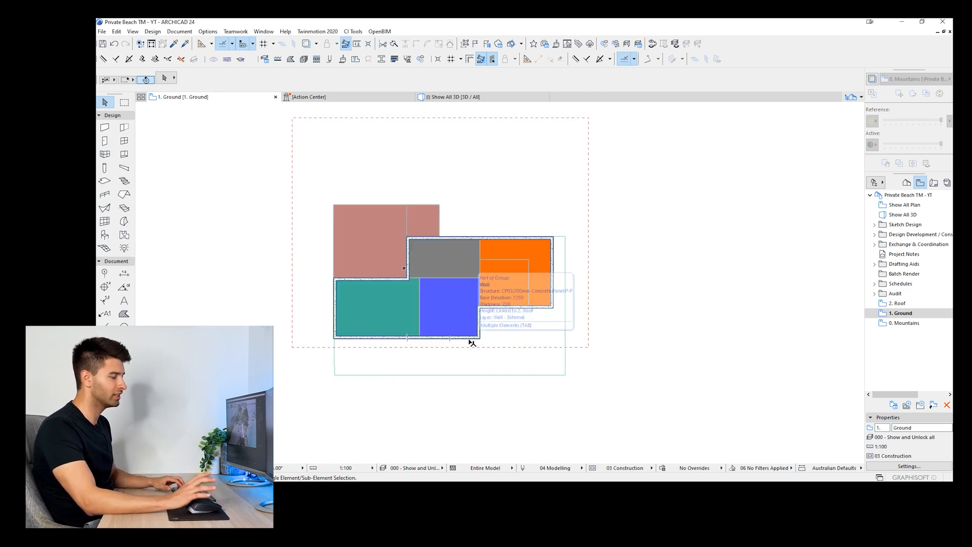
{"action": "left_click", "coordinate": [467, 362]}
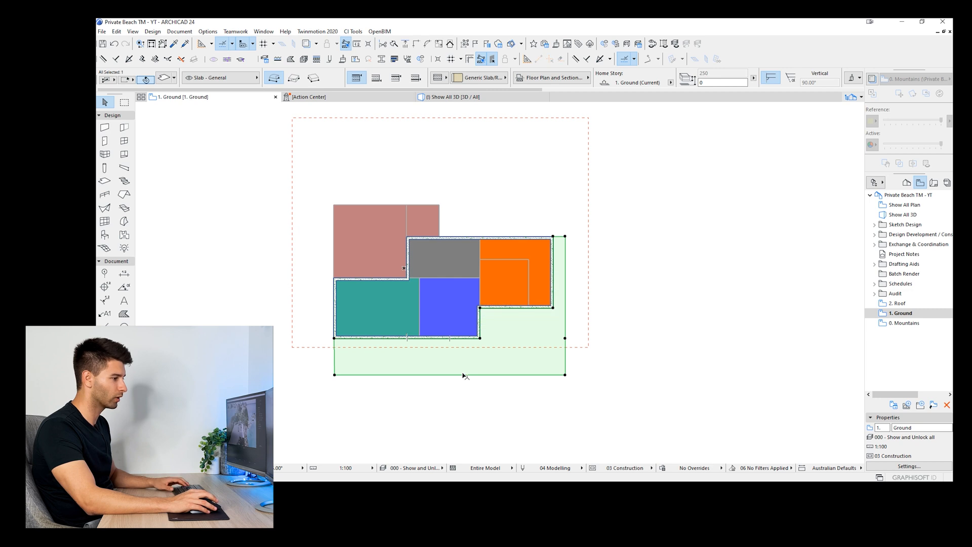
{"action": "left_click", "coordinate": [462, 375]}
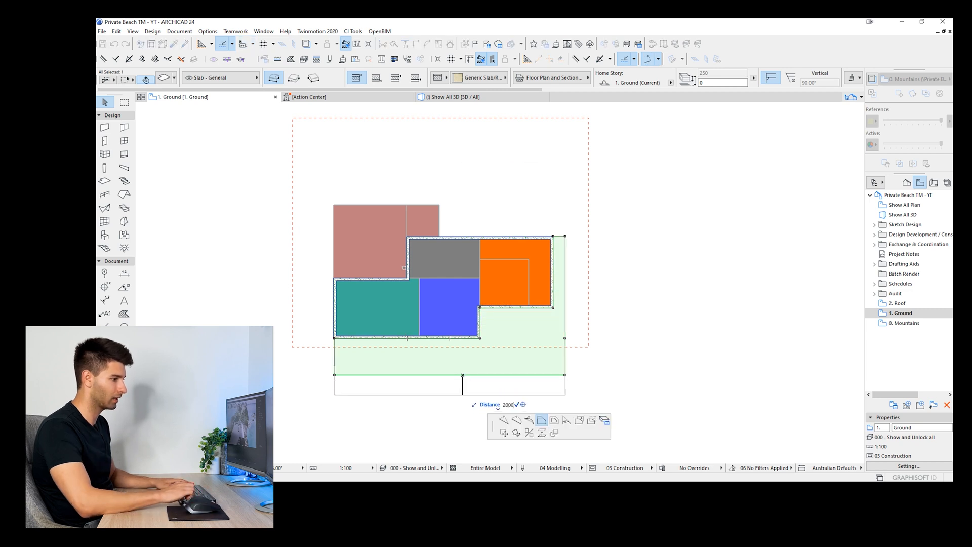
{"action": "left_click", "coordinate": [463, 400]}
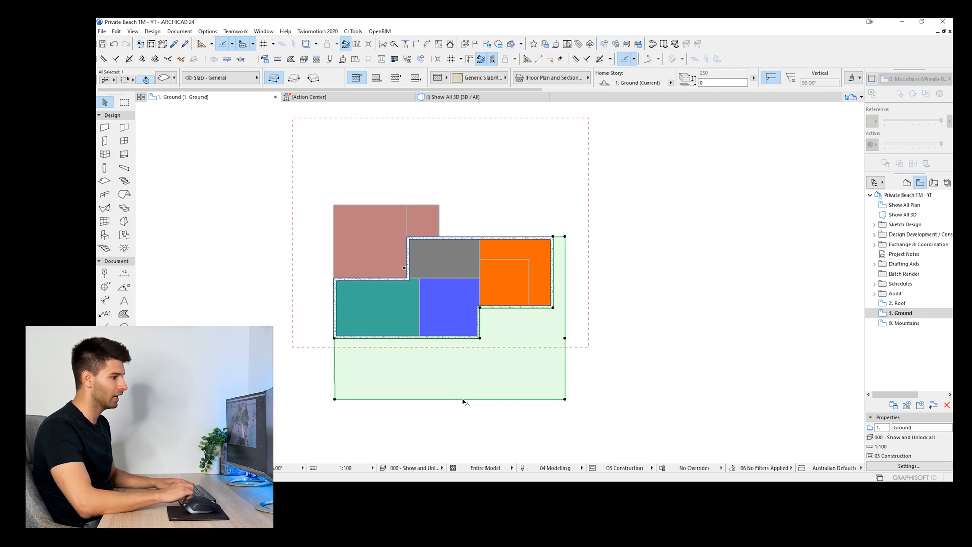
{"action": "left_click", "coordinate": [566, 369]}
{"action": "type", "text": "1000"}
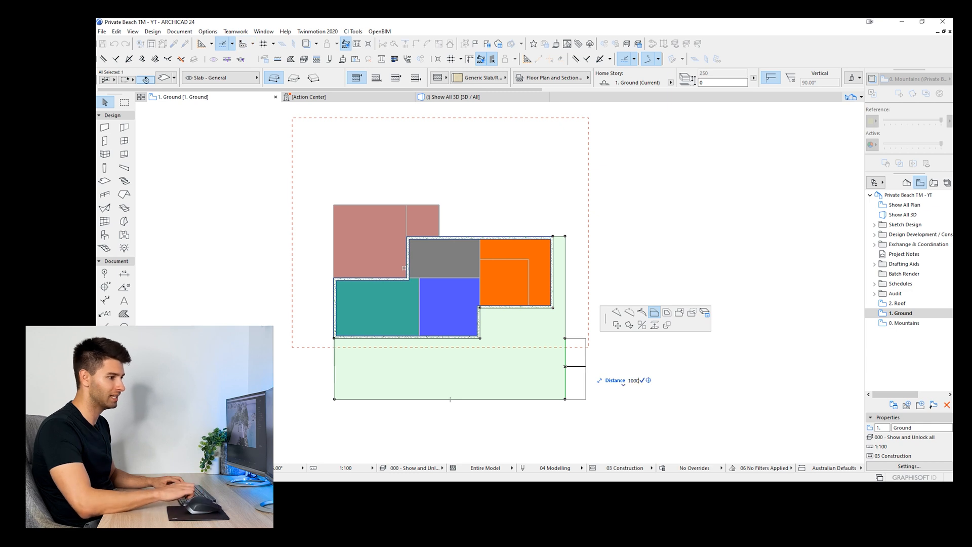
{"action": "key", "text": "Return"}
{"action": "key", "text": "Escape"}
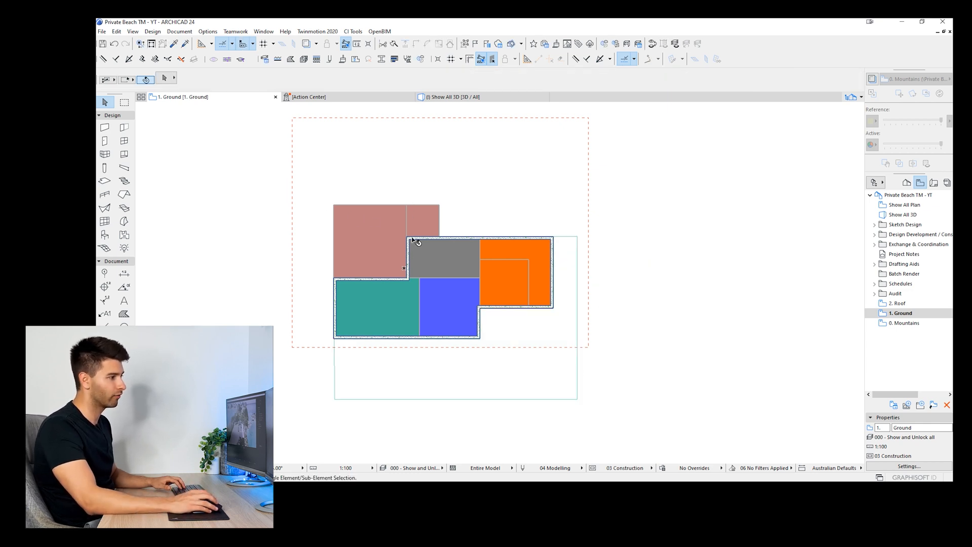
Step: Move the large reddish-pink fill straight up by 6500, away from the teal room
{"action": "left_click", "coordinate": [353, 215]}
{"action": "key", "text": "ctrl+d"}
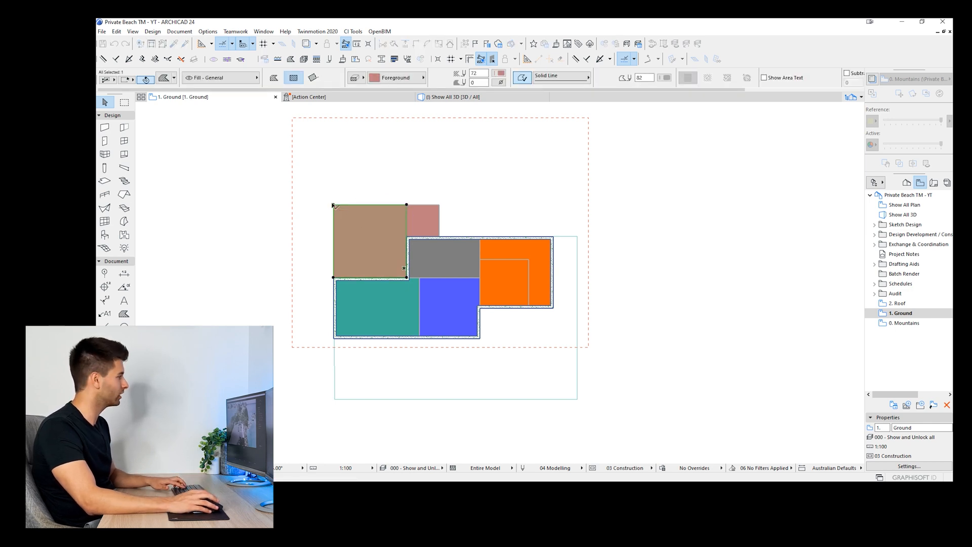
{"action": "left_click", "coordinate": [334, 205]}
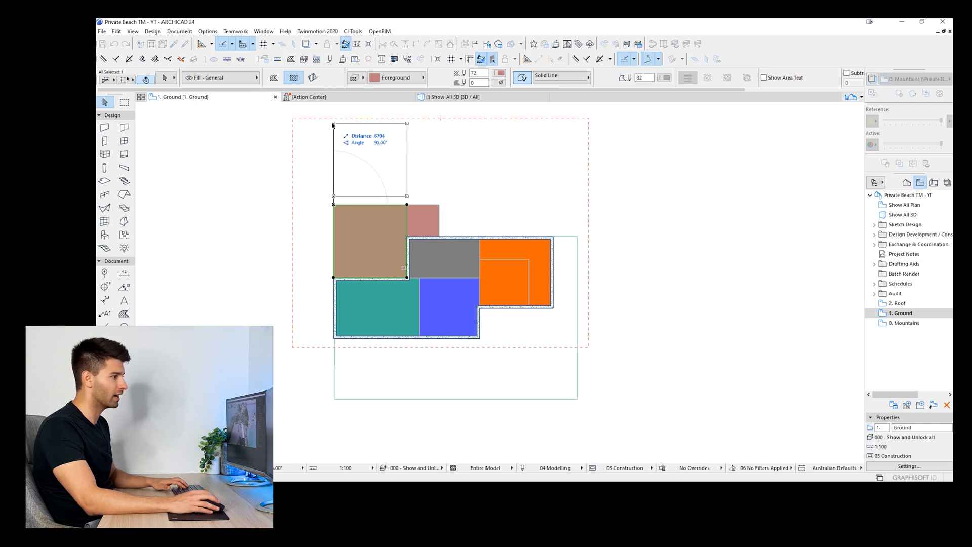
{"action": "key", "text": "Tab"}
{"action": "type", "text": "6500"}
{"action": "key", "text": "Return"}
{"action": "key", "text": "Escape"}
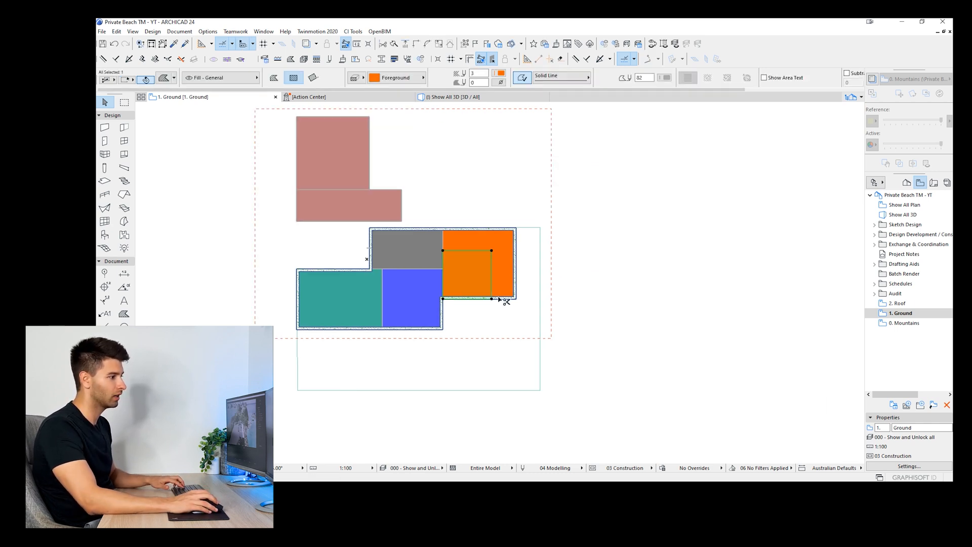
Step: Copy the small orange fill to the teal room's upper left corner, and fill the gap up to the grey room with a second orange fill
{"action": "left_click", "coordinate": [491, 299]}
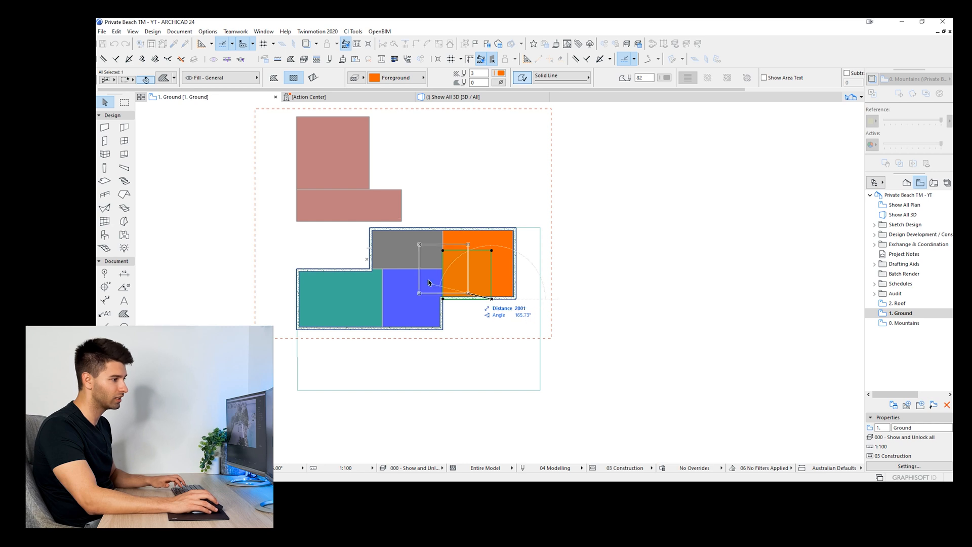
{"action": "left_click", "coordinate": [369, 268]}
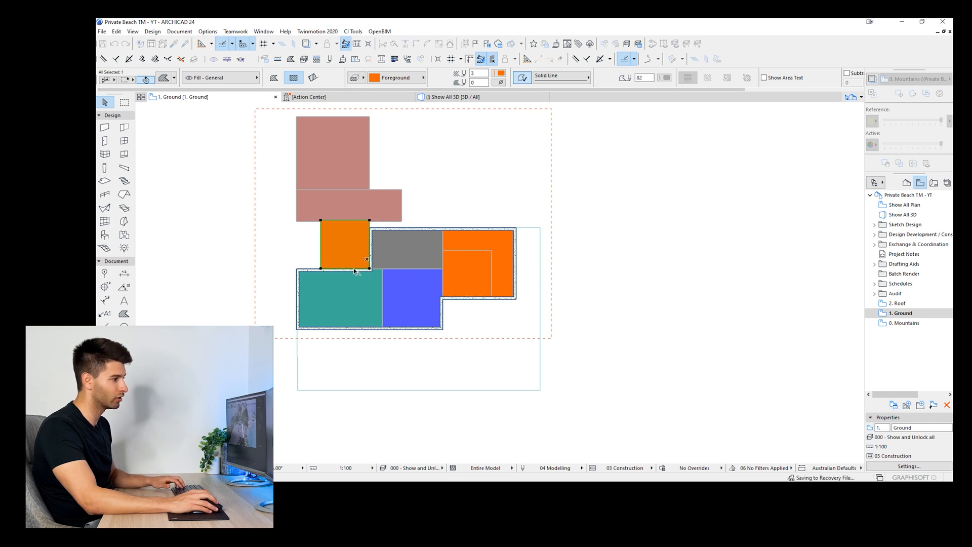
{"action": "left_click", "coordinate": [321, 269]}
{"action": "left_click", "coordinate": [297, 268]}
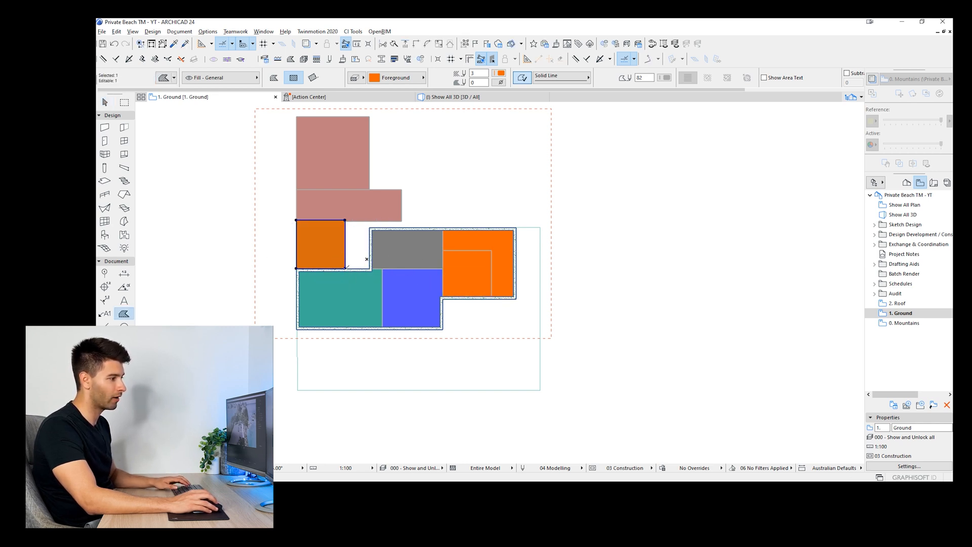
{"action": "left_click", "coordinate": [345, 268]}
{"action": "left_click", "coordinate": [368, 221]}
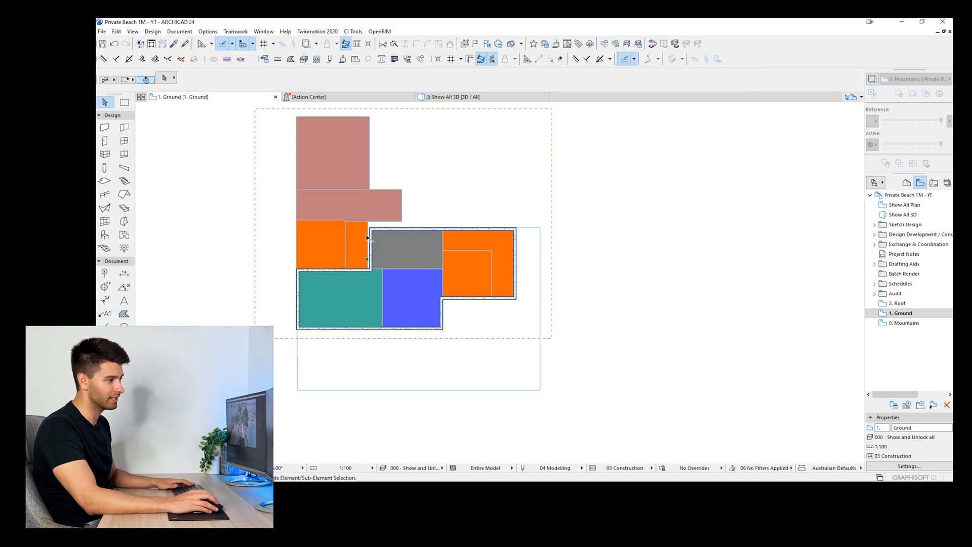
Step: Draw a long horizontal fill about 2800 high with the blue fill's settings over the lower reddish-pink fill, extending beyond the house on both sides
{"action": "middle_click_drag", "start_coordinate": [354, 238], "coordinate": [301, 254]}
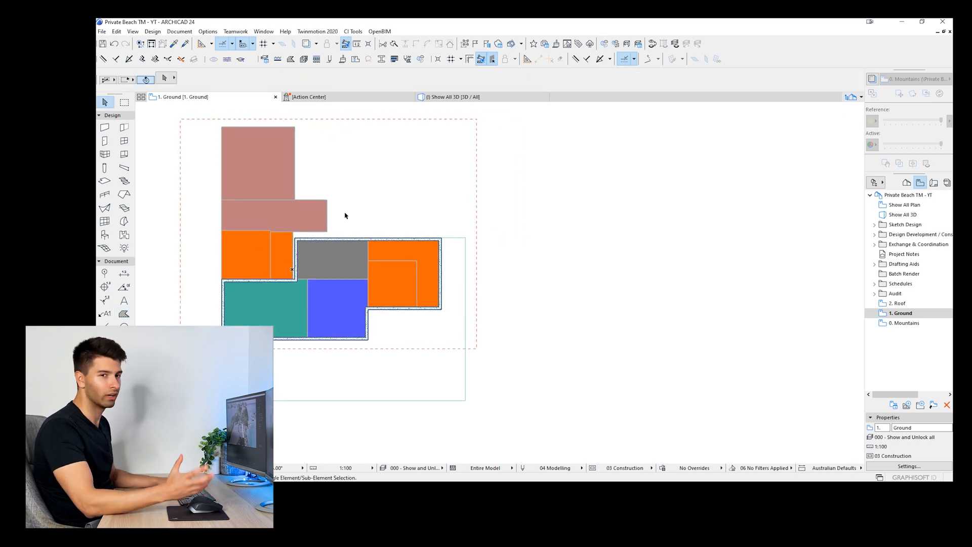
{"action": "left_click", "coordinate": [332, 302], "text": "alt"}
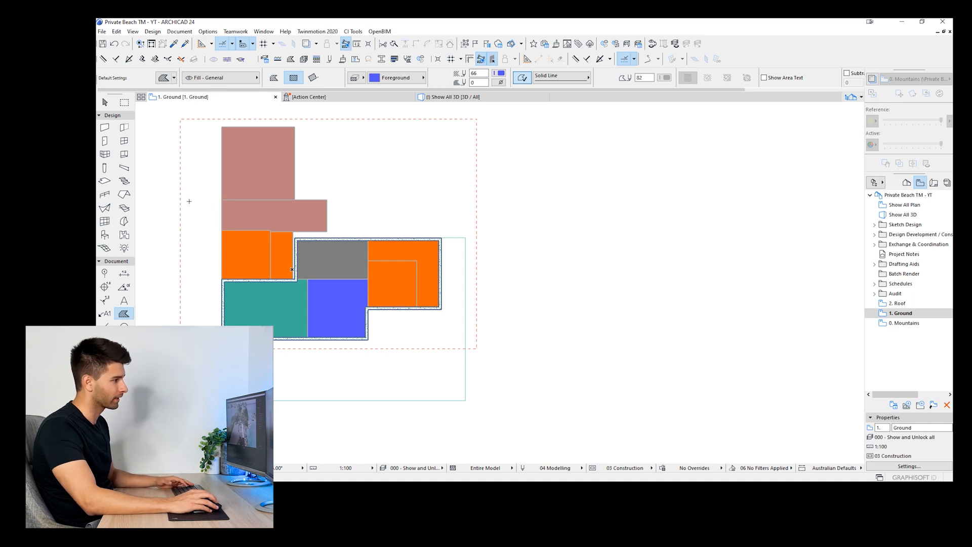
{"action": "left_click", "coordinate": [195, 200]}
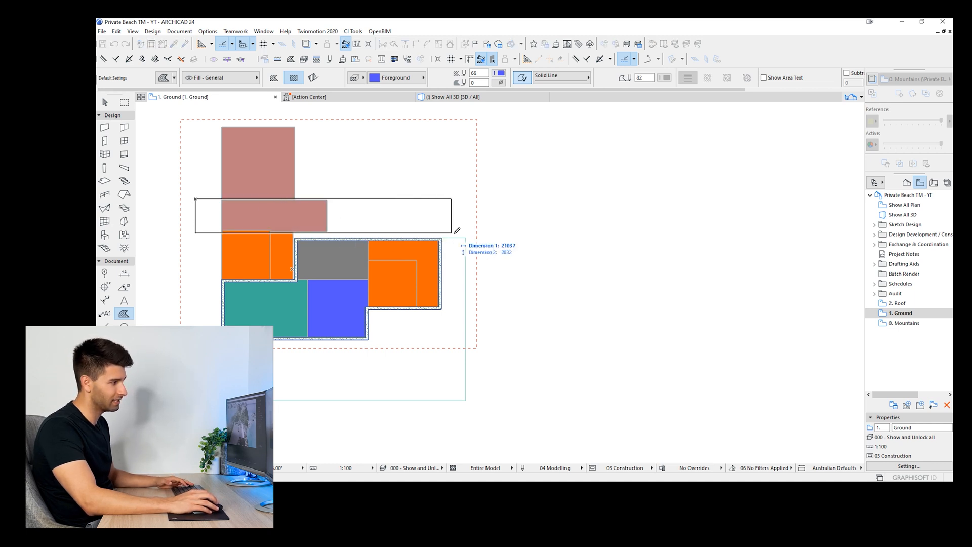
{"action": "left_click", "coordinate": [470, 233]}
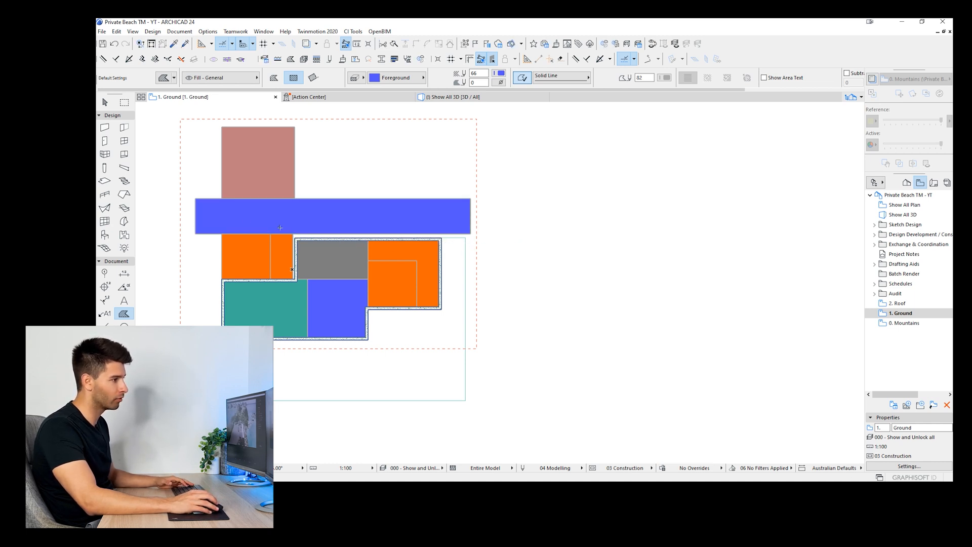
Step: Bring the lower reddish-pink fill in front of the blue strip, and stretch its left edge slightly past the strip's left end
{"action": "key", "text": "shift"}
{"action": "right_click", "coordinate": [293, 217]}
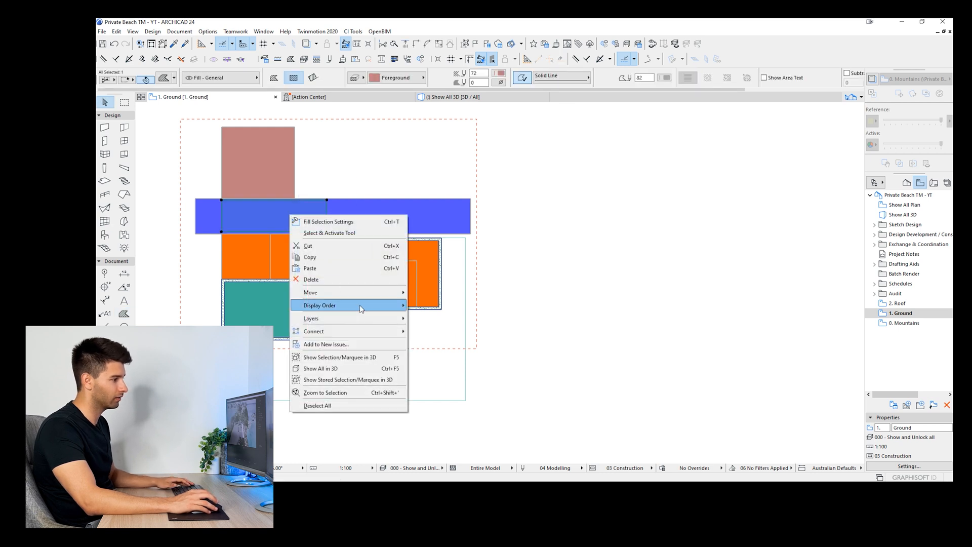
{"action": "mouse_move", "coordinate": [358, 306]}
{"action": "left_click", "coordinate": [438, 305]}
{"action": "key", "text": "Escape"}
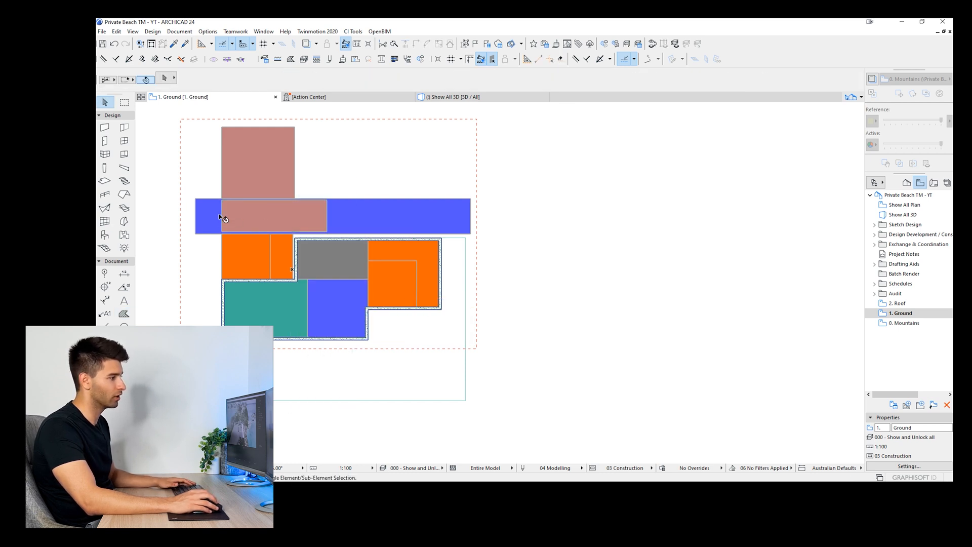
{"action": "left_click", "coordinate": [222, 216]}
{"action": "left_click", "coordinate": [221, 216]}
{"action": "left_click", "coordinate": [190, 214]}
{"action": "key", "text": "Escape"}
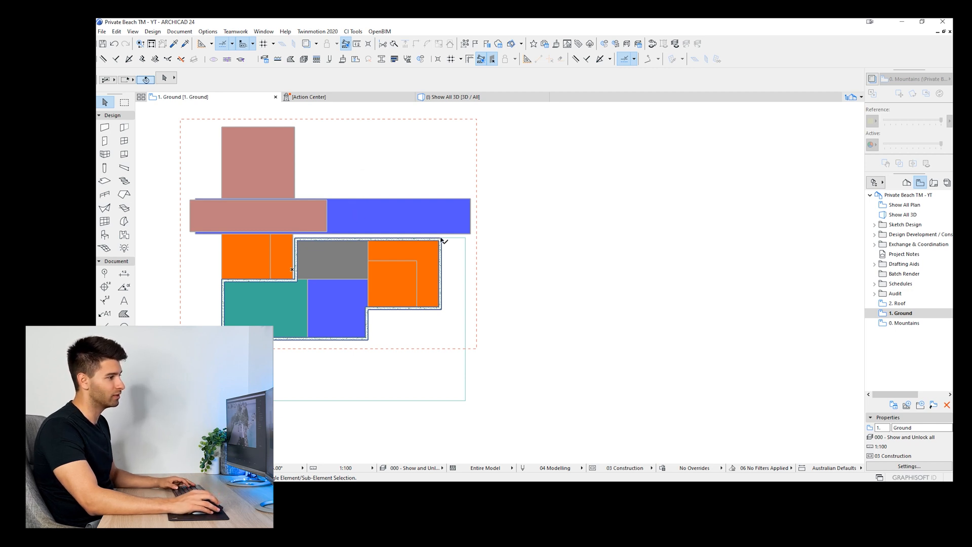
Step: Draw a 6500 by 6000 fill with the orange fill's settings from the upper reddish-pink fill's upper right corner
{"action": "left_click", "coordinate": [389, 271], "text": "alt"}
{"action": "left_click", "coordinate": [295, 128]}
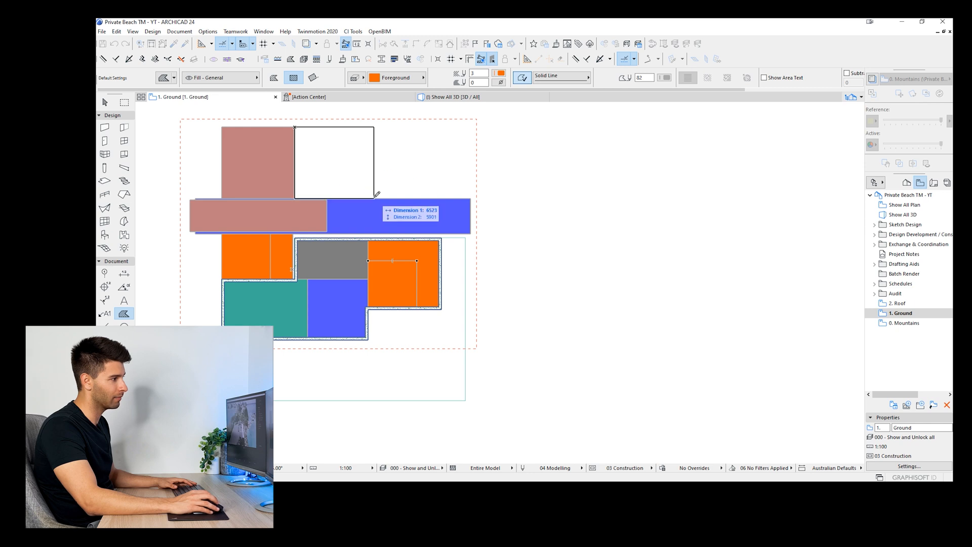
{"action": "key", "text": "Tab"}
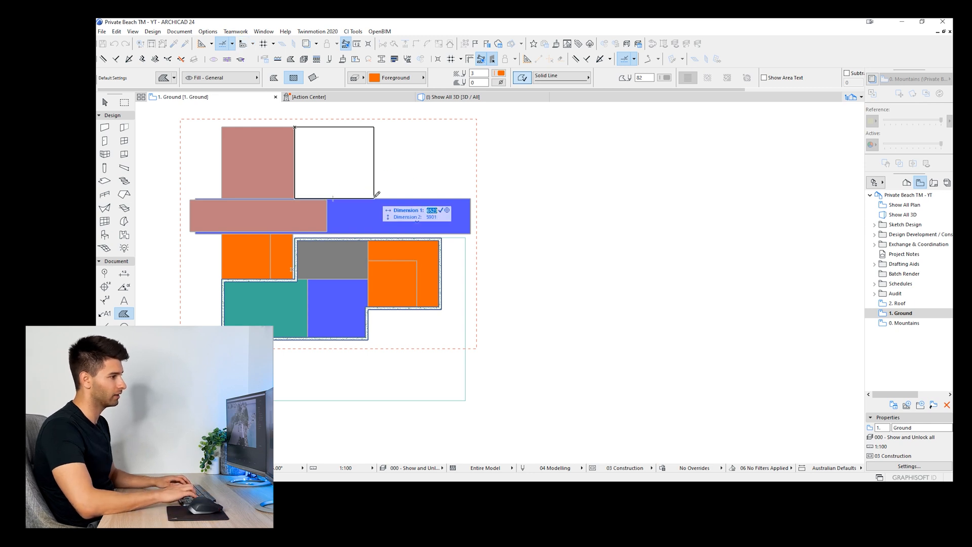
{"action": "key", "text": "Tab"}
{"action": "type", "text": "60"}
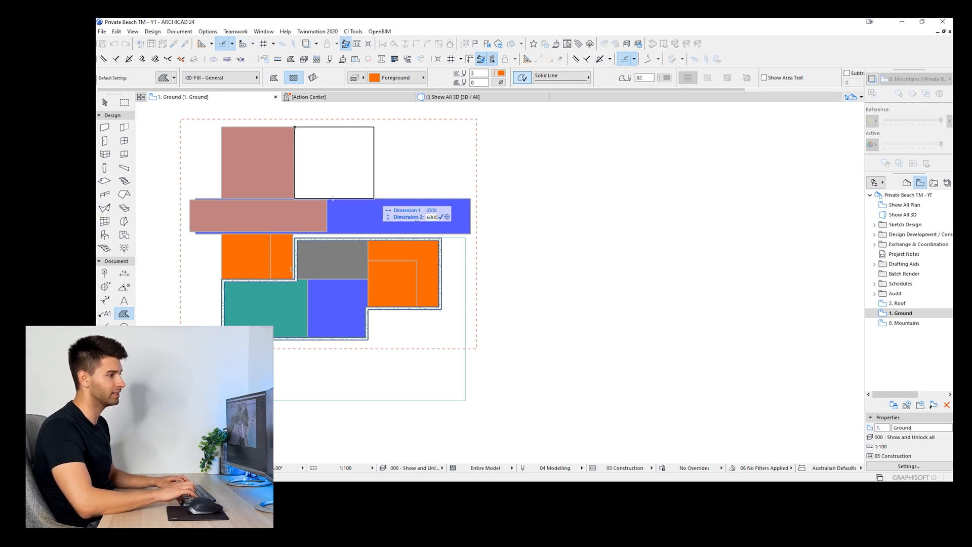
{"action": "key", "text": "Return"}
{"action": "key", "text": "Escape"}
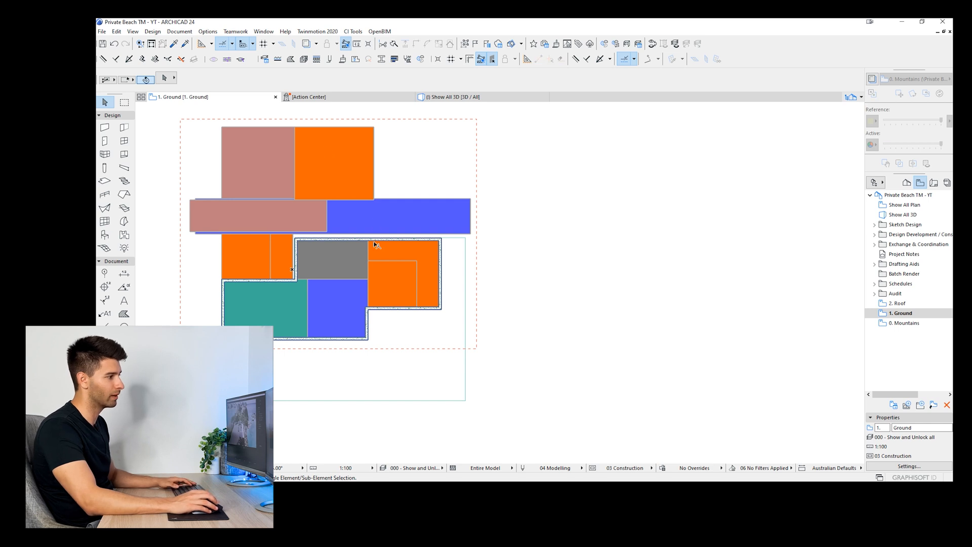
Step: Draw a narrow vertical fill with the grey fill's settings from the grey room's lower right corner across the blue strip to the upper orange fill
{"action": "left_click", "coordinate": [363, 250], "text": "alt"}
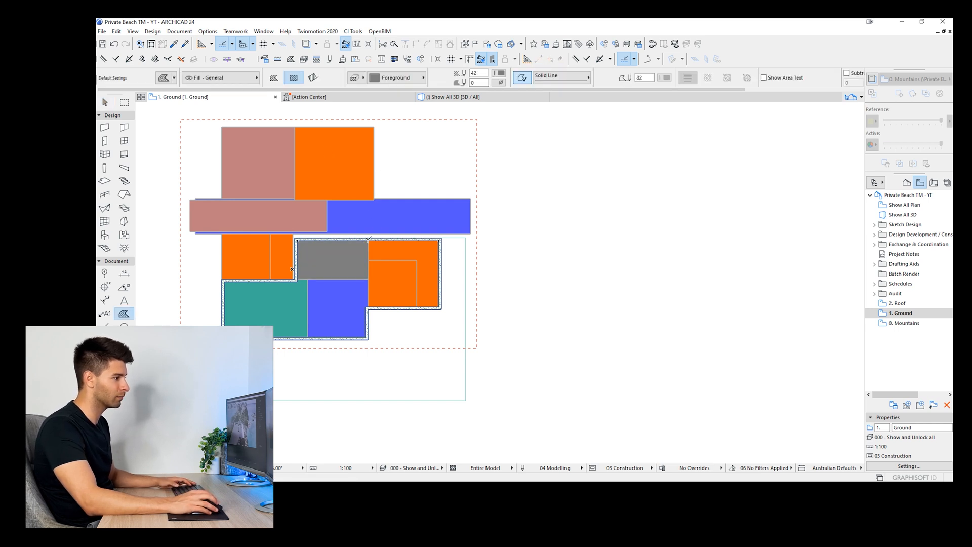
{"action": "left_click", "coordinate": [368, 279]}
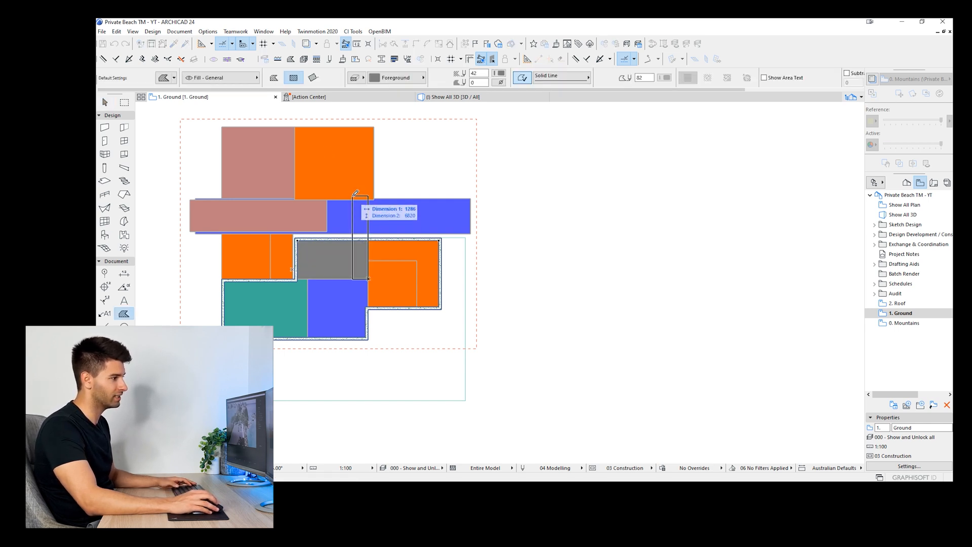
{"action": "left_click", "coordinate": [355, 199]}
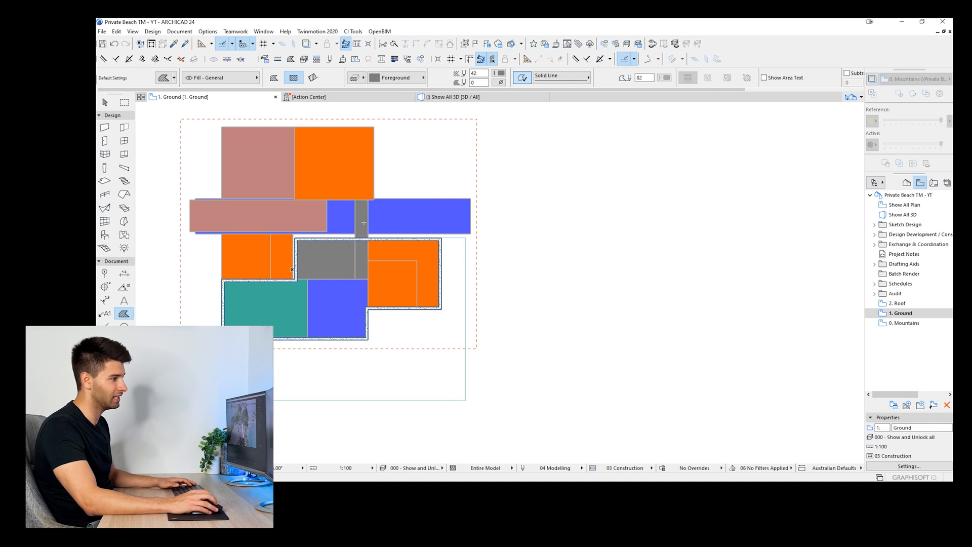
{"action": "key", "text": "Escape"}
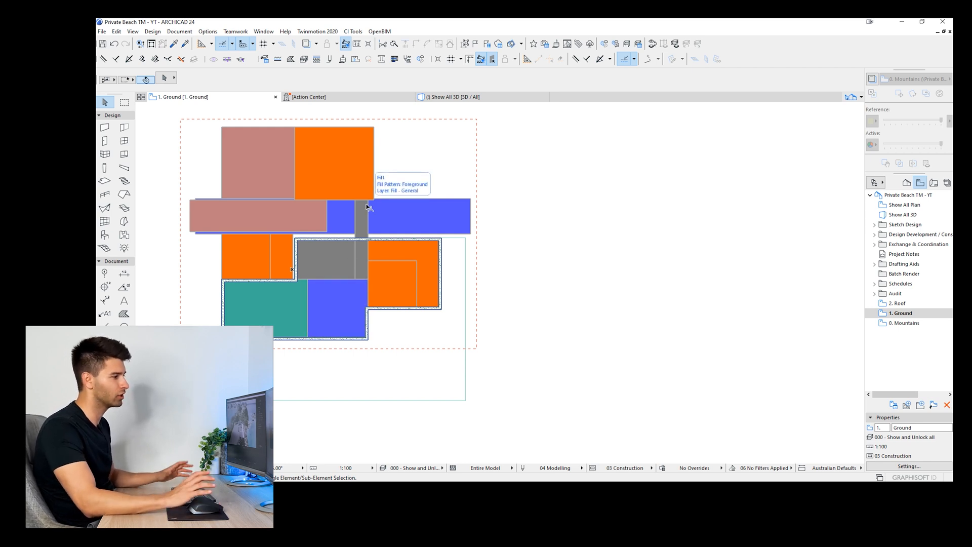
{"action": "middle_click_drag", "start_coordinate": [288, 348], "coordinate": [296, 330]}
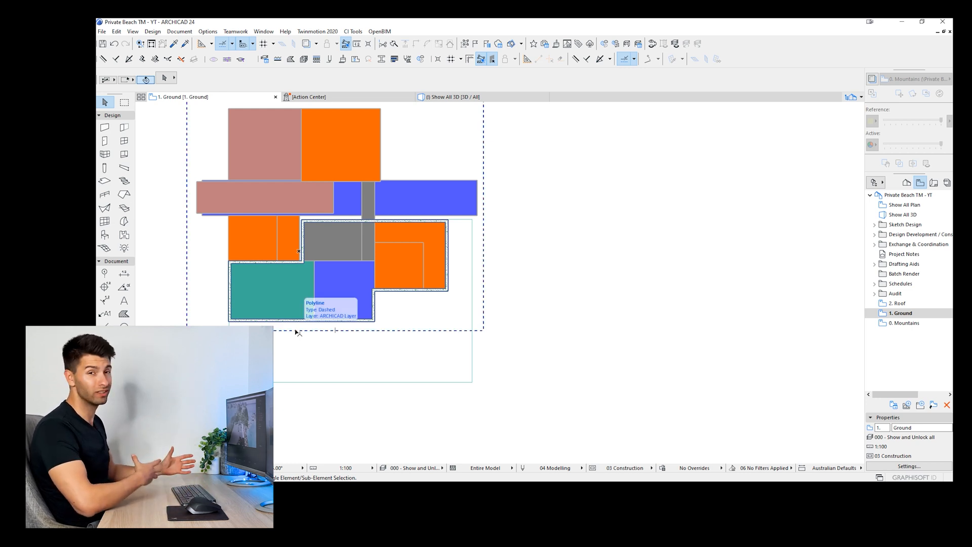
{"action": "scroll", "coordinate": [339, 331], "scroll_direction": "down", "scroll_amount": 1}
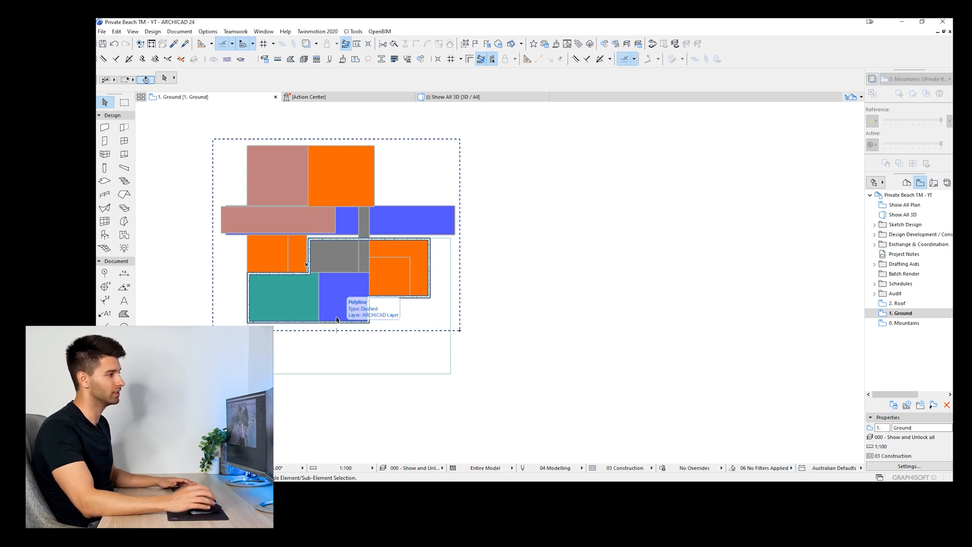
{"action": "scroll", "coordinate": [398, 334], "scroll_direction": "up", "scroll_amount": 1}
{"action": "scroll", "coordinate": [332, 289], "scroll_direction": "up", "scroll_amount": 1}
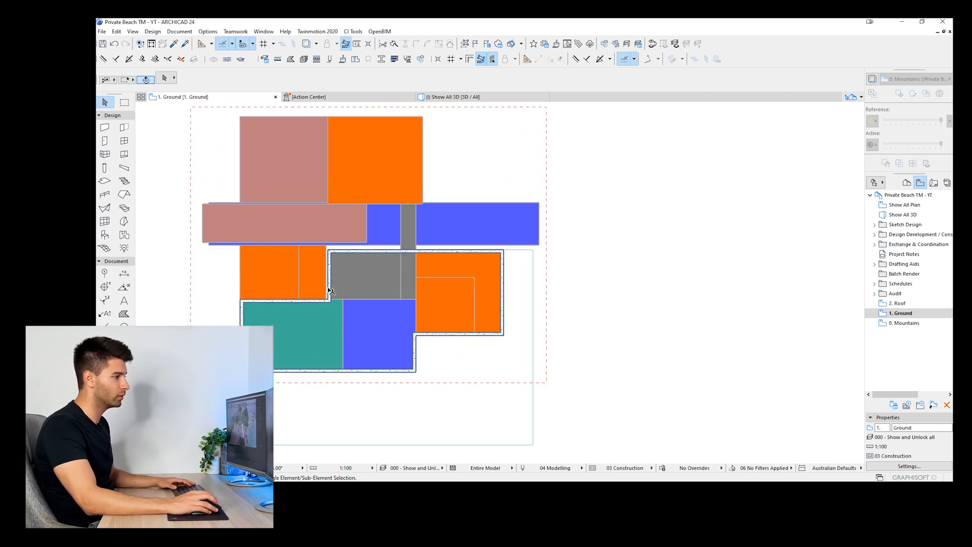
Step: Reuse the external walls' settings for new walls and delete the existing external wall outline around the lower rooms
{"action": "left_click", "coordinate": [332, 279]}
{"action": "key", "text": "alt+c"}
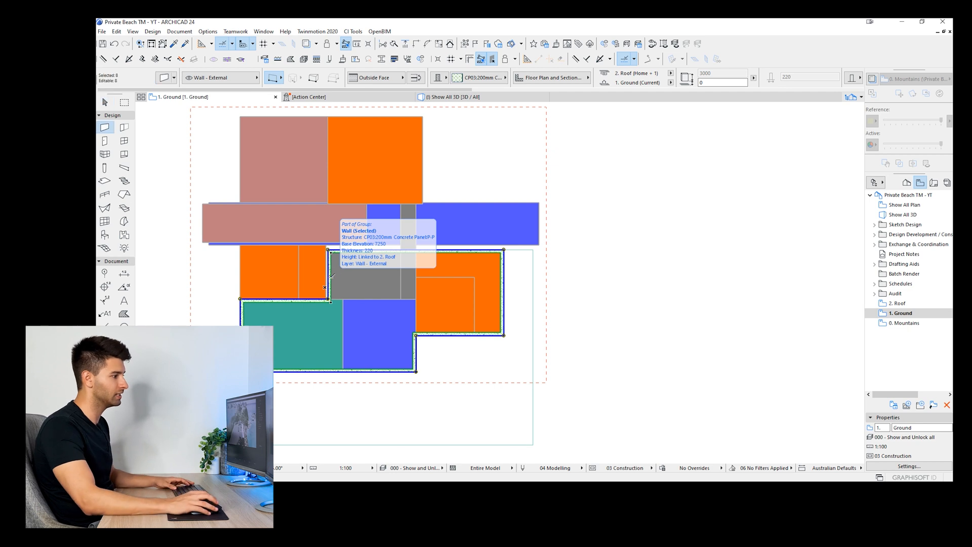
{"action": "key", "text": "Delete"}
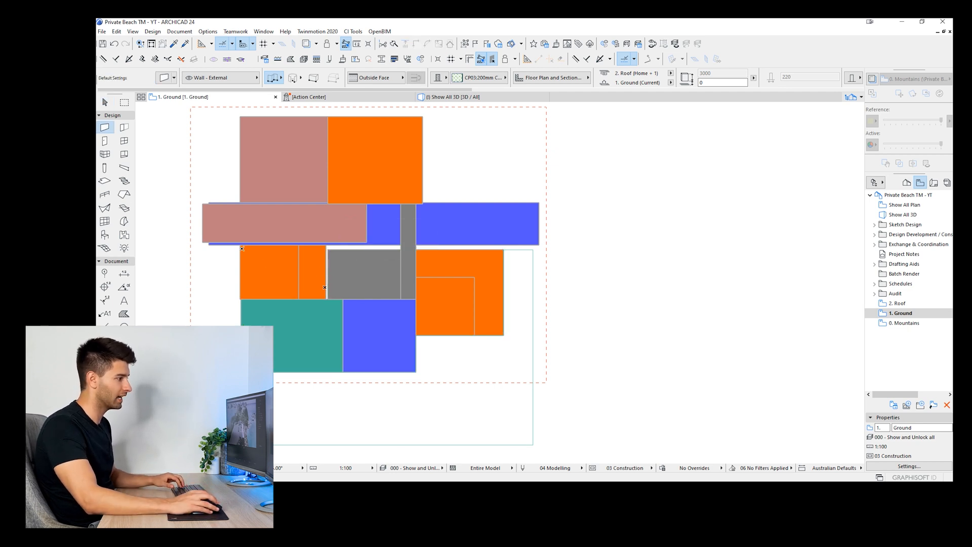
Step: Draw a continuous chain of external walls around the lower rooms, along both sides of the grey corridor and around the upper orange room
{"action": "left_click", "coordinate": [242, 249]}
{"action": "left_click", "coordinate": [241, 371]}
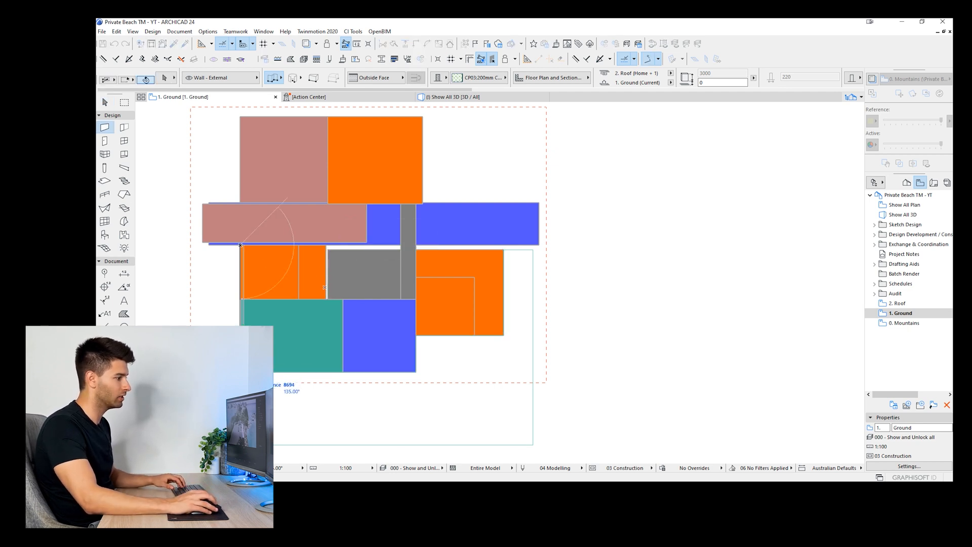
{"action": "left_click", "coordinate": [416, 370]}
{"action": "left_click", "coordinate": [415, 334]}
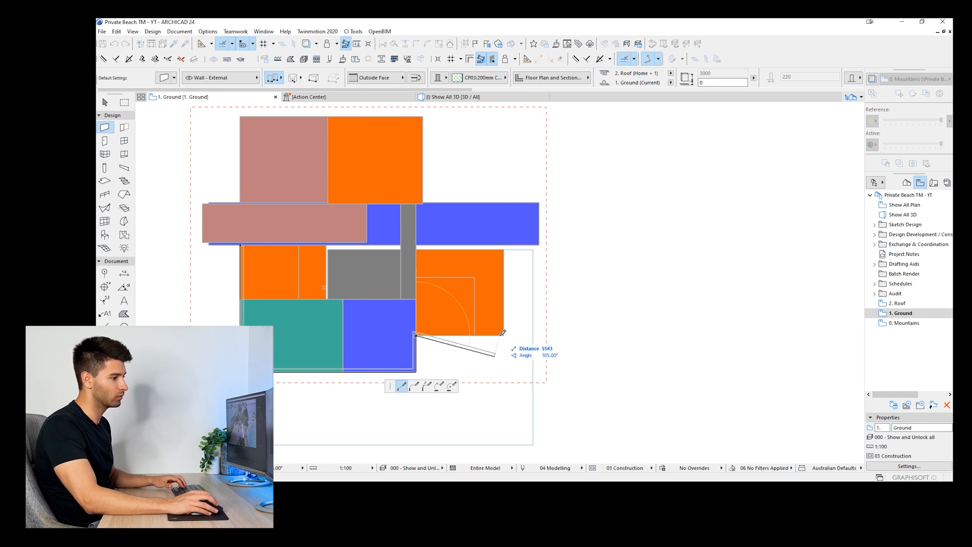
{"action": "left_click", "coordinate": [503, 335]}
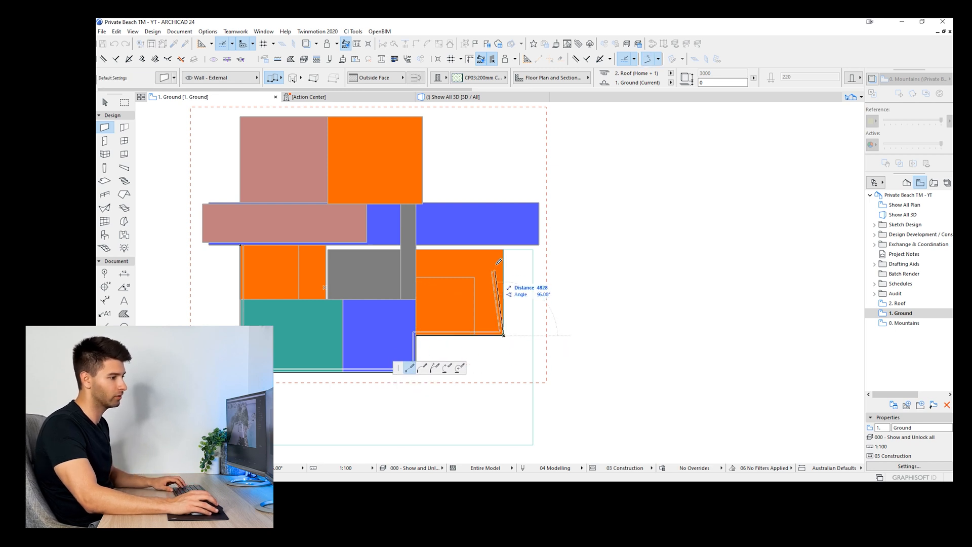
{"action": "left_click", "coordinate": [504, 250]}
{"action": "left_click", "coordinate": [416, 250]}
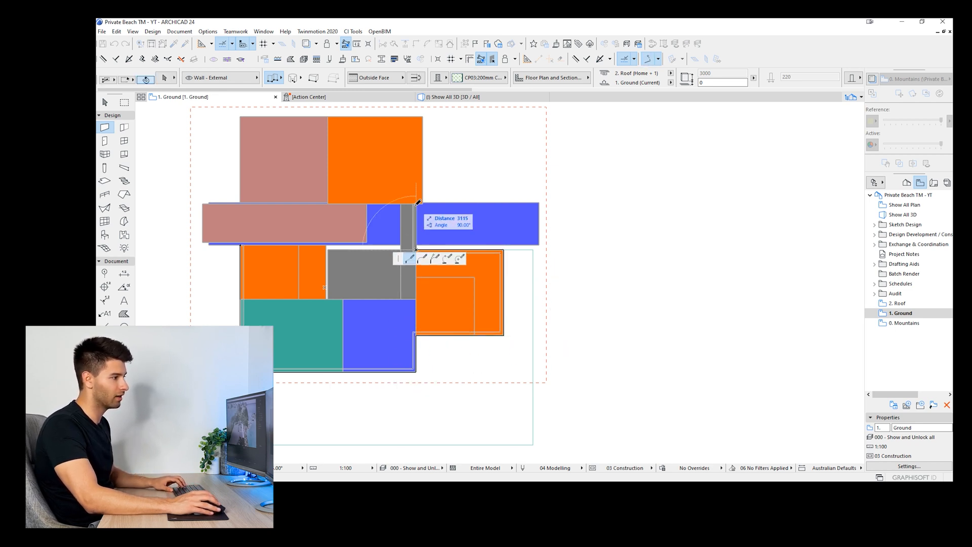
{"action": "left_click", "coordinate": [417, 203]}
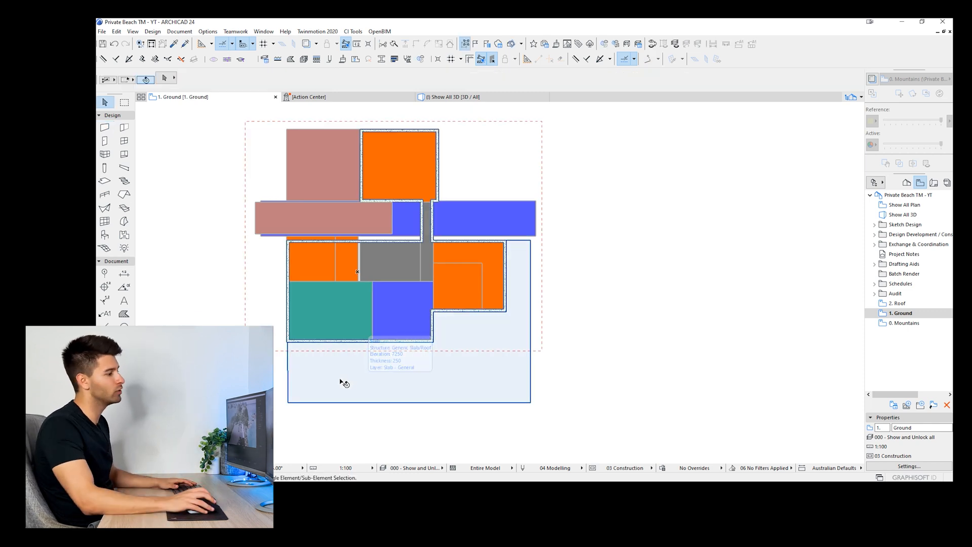
{"action": "left_click", "coordinate": [287, 403]}
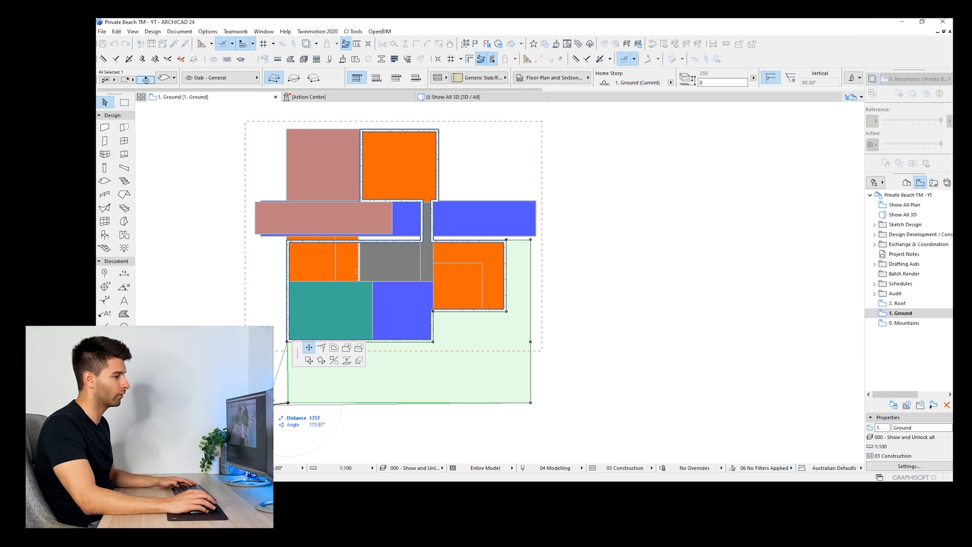
{"action": "key", "text": "Escape"}
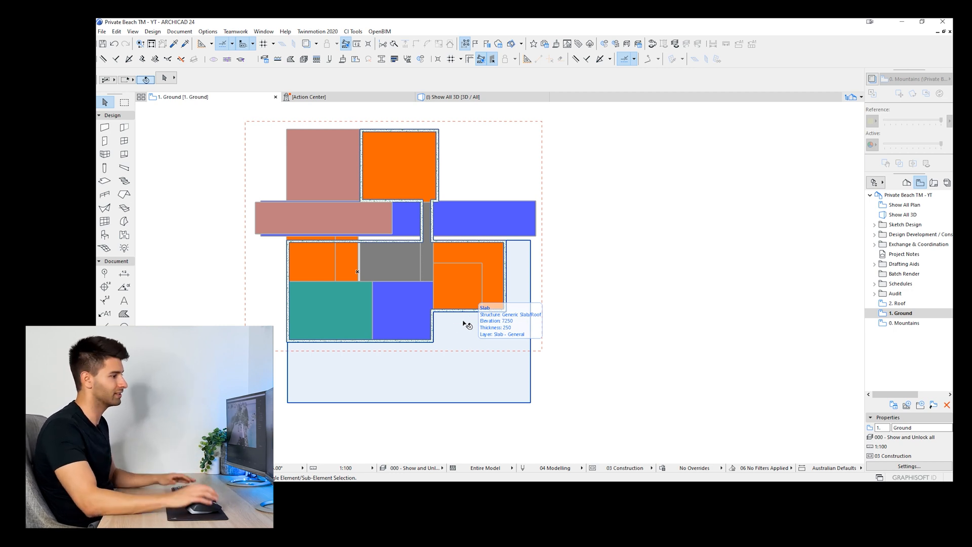
{"action": "scroll", "coordinate": [399, 297], "scroll_direction": "up", "scroll_amount": 2}
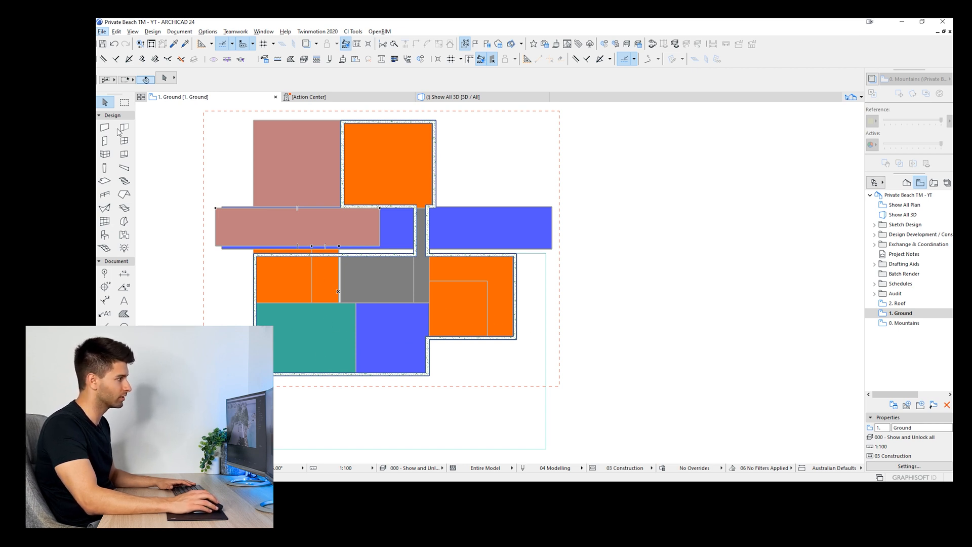
{"action": "key", "text": "Escape"}
Step: Draw internal walls with the BP06:90mm Block Int Wall:P-P structure along the inner side and lower edge of the lower-left orange room
{"action": "left_click", "coordinate": [482, 78]}
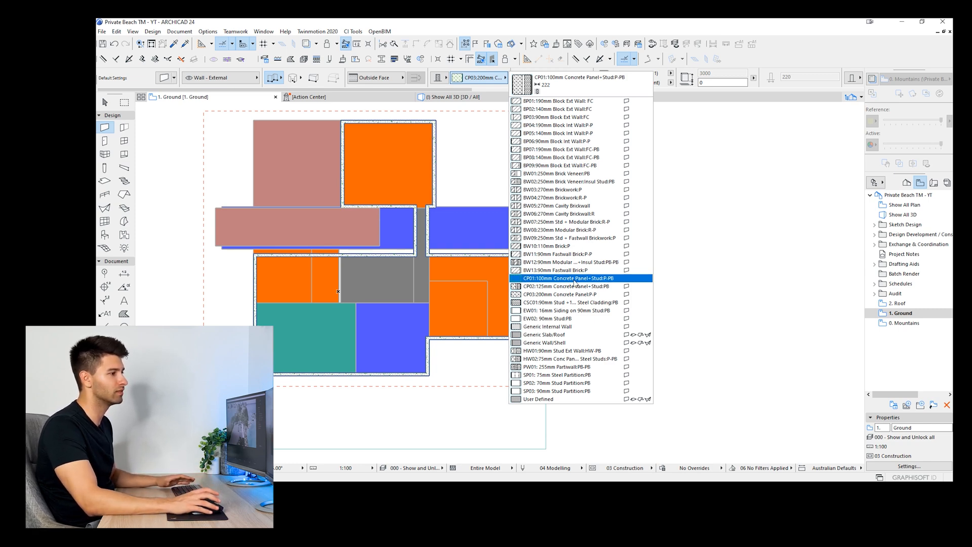
{"action": "left_click", "coordinate": [570, 143]}
{"action": "scroll", "coordinate": [332, 338], "scroll_direction": "up", "scroll_amount": 5}
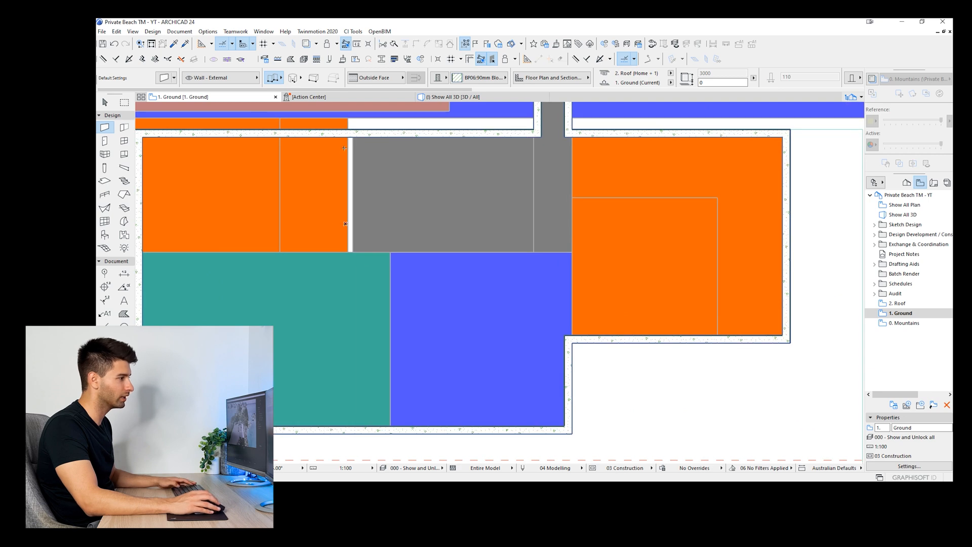
{"action": "left_click", "coordinate": [347, 138]}
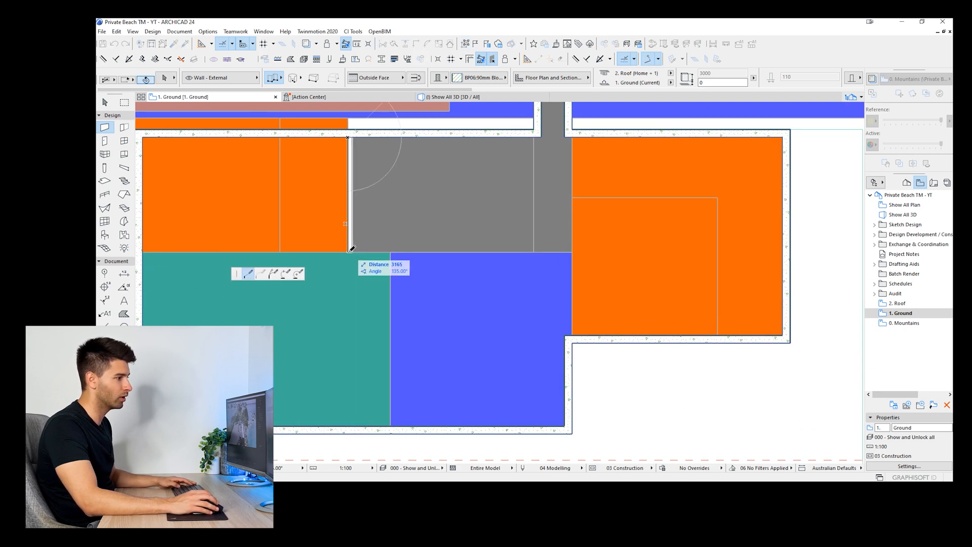
{"action": "scroll", "coordinate": [287, 255], "scroll_direction": "down", "scroll_amount": 1}
{"action": "middle_click_drag", "start_coordinate": [287, 255], "coordinate": [341, 240]}
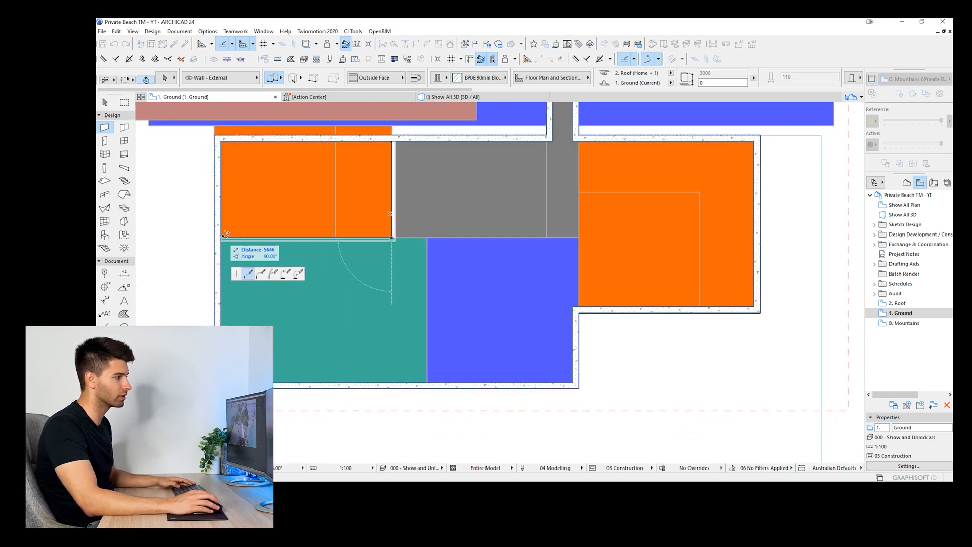
{"action": "double_click", "coordinate": [221, 238]}
Step: Draw an internal wall from the inner corner beside the blue room up to the corridor, closing off the lower-right orange room
{"action": "middle_click_drag", "start_coordinate": [489, 218], "coordinate": [377, 233]}
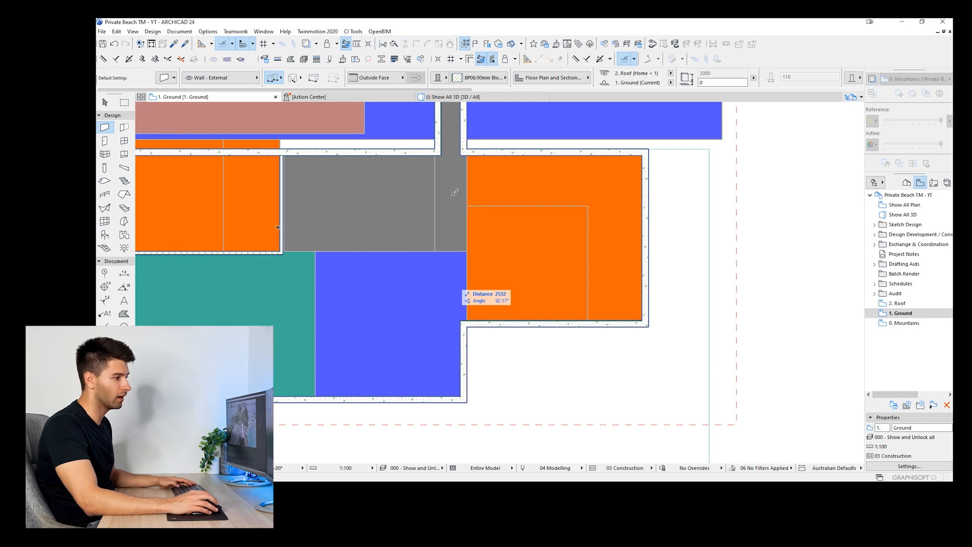
{"action": "left_click", "coordinate": [460, 320]}
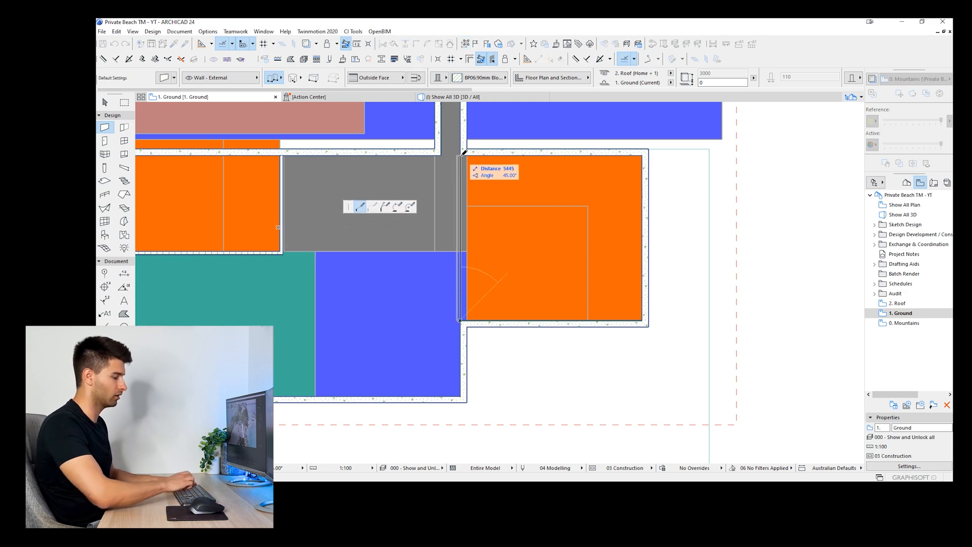
{"action": "left_click", "coordinate": [461, 155]}
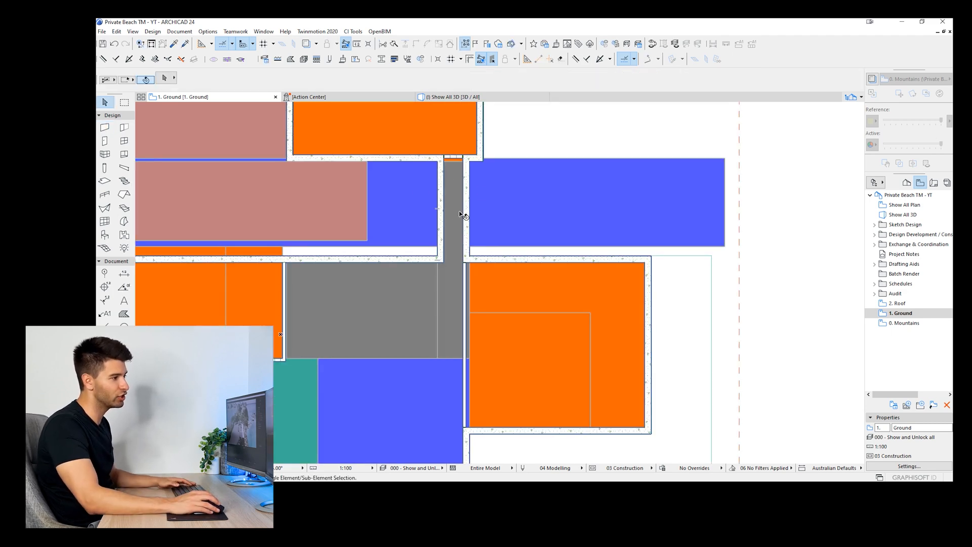
{"action": "scroll", "coordinate": [456, 203], "scroll_direction": "down", "scroll_amount": 2}
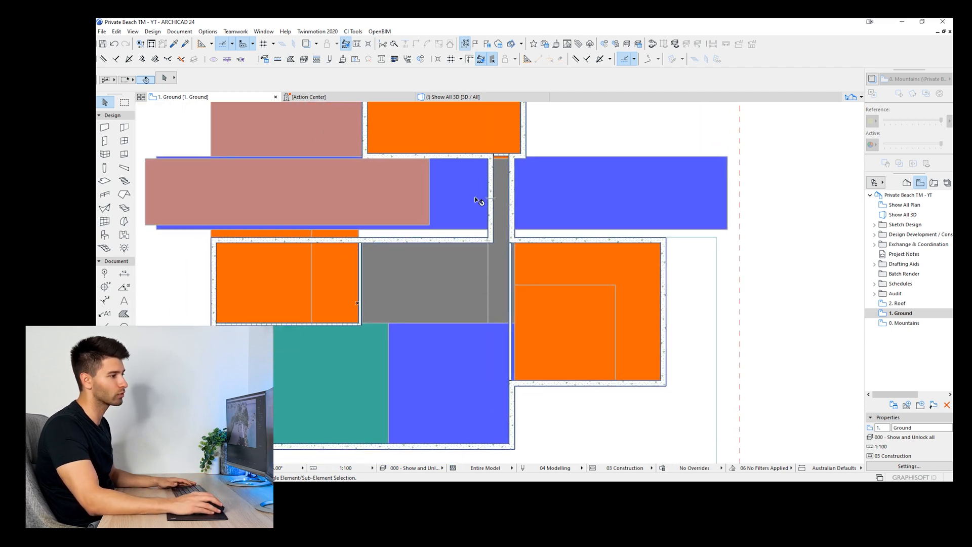
{"action": "middle_click_drag", "start_coordinate": [511, 209], "coordinate": [398, 211]}
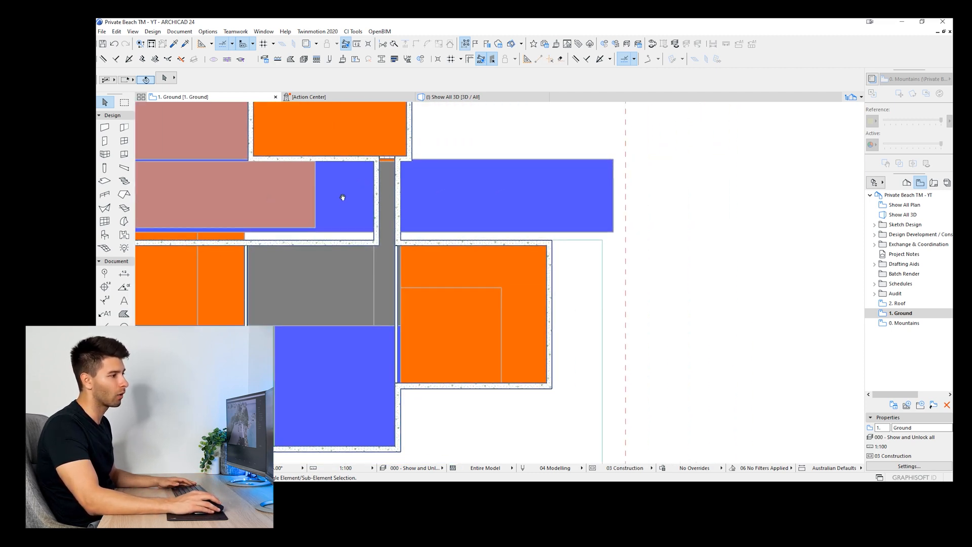
{"action": "middle_click_drag", "start_coordinate": [343, 197], "coordinate": [391, 197]}
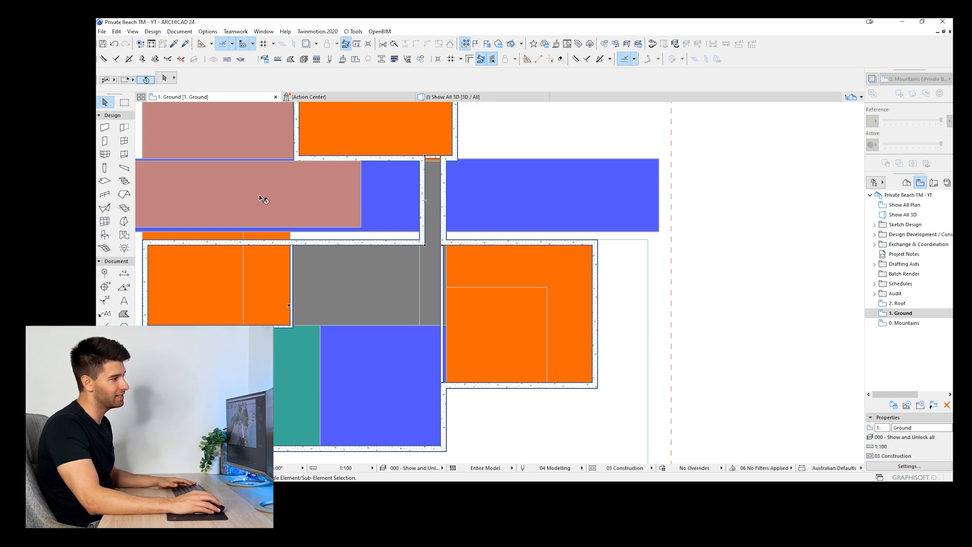
{"action": "middle_click_drag", "start_coordinate": [324, 207], "coordinate": [357, 225]}
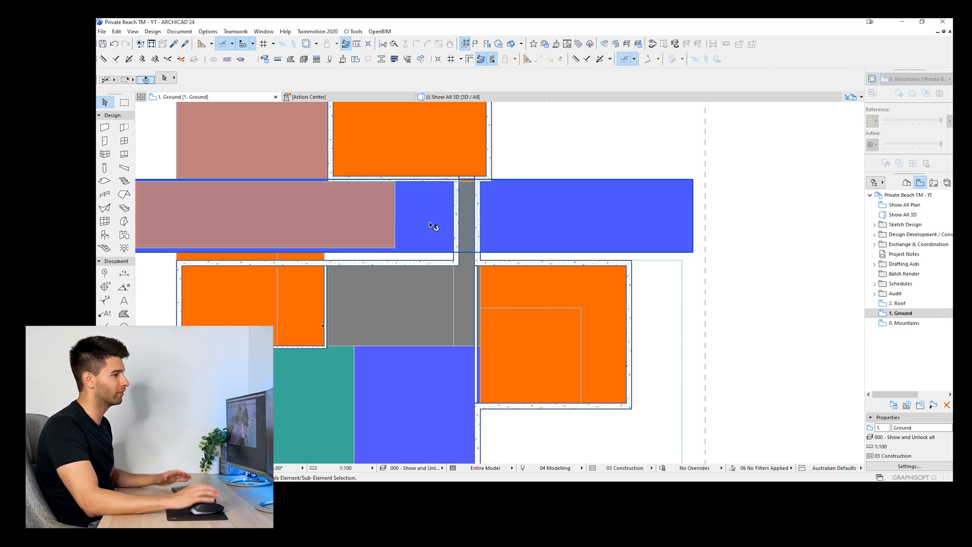
{"action": "scroll", "coordinate": [434, 226], "scroll_direction": "down", "scroll_amount": 2}
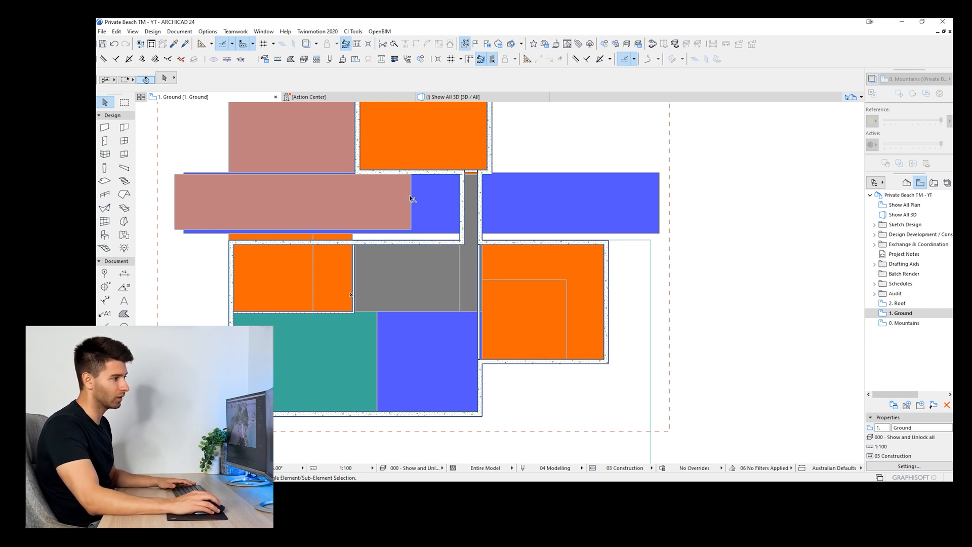
Step: Draw a small, roughly square fill with the teal fill's settings on the blue strip, between the reddish-pink fill and the grey corridor
{"action": "left_click", "coordinate": [354, 332], "text": "alt"}
{"action": "left_click", "coordinate": [450, 187]}
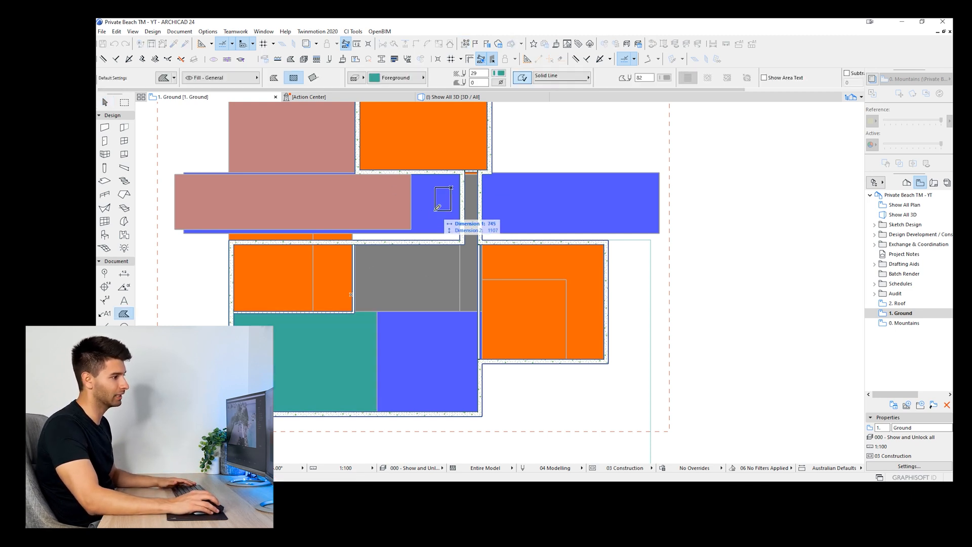
{"action": "left_click", "coordinate": [422, 218]}
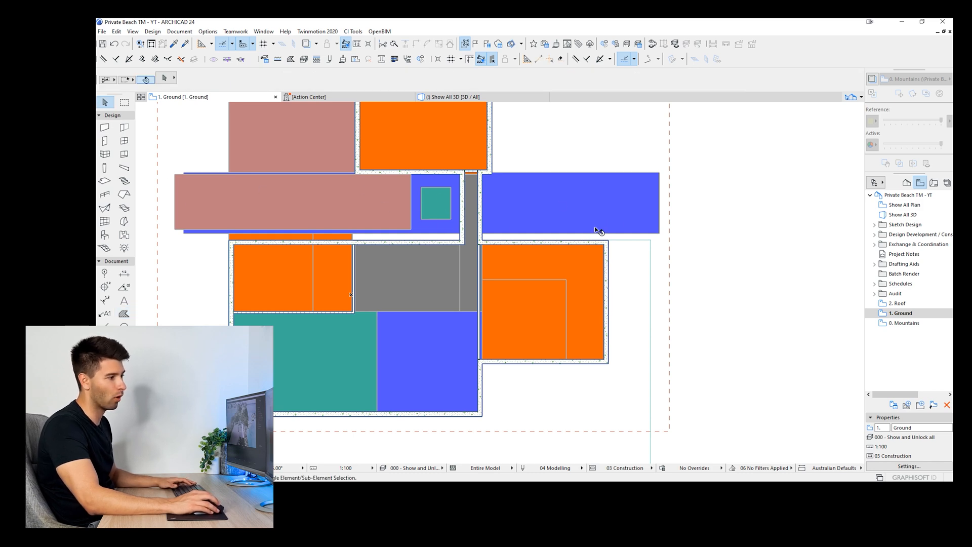
Step: Draw a rectangular slab 800 wide and about 2000 long with the existing slab's settings at the lower reddish-pink fill's left end
{"action": "middle_click_drag", "start_coordinate": [439, 279], "coordinate": [459, 267]}
{"action": "middle_click_drag", "start_coordinate": [374, 304], "coordinate": [350, 316]}
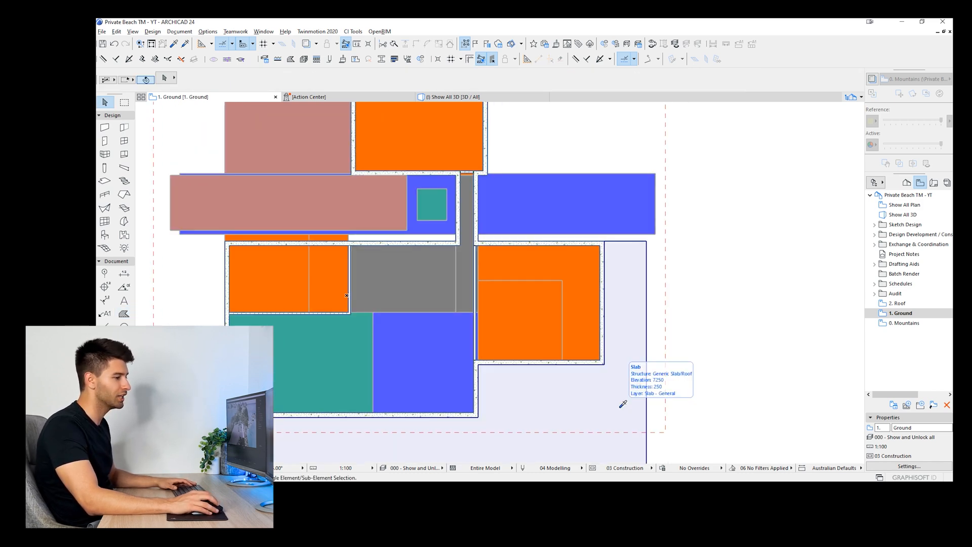
{"action": "left_click", "coordinate": [381, 300], "text": "alt"}
{"action": "scroll", "coordinate": [243, 213], "scroll_direction": "up", "scroll_amount": 3}
{"action": "left_click", "coordinate": [217, 189]}
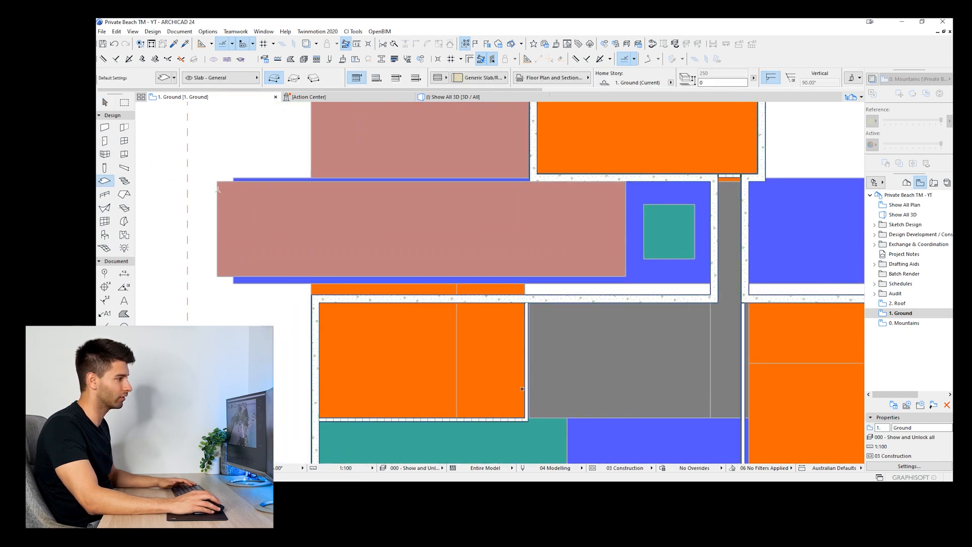
{"action": "left_click", "coordinate": [293, 77]}
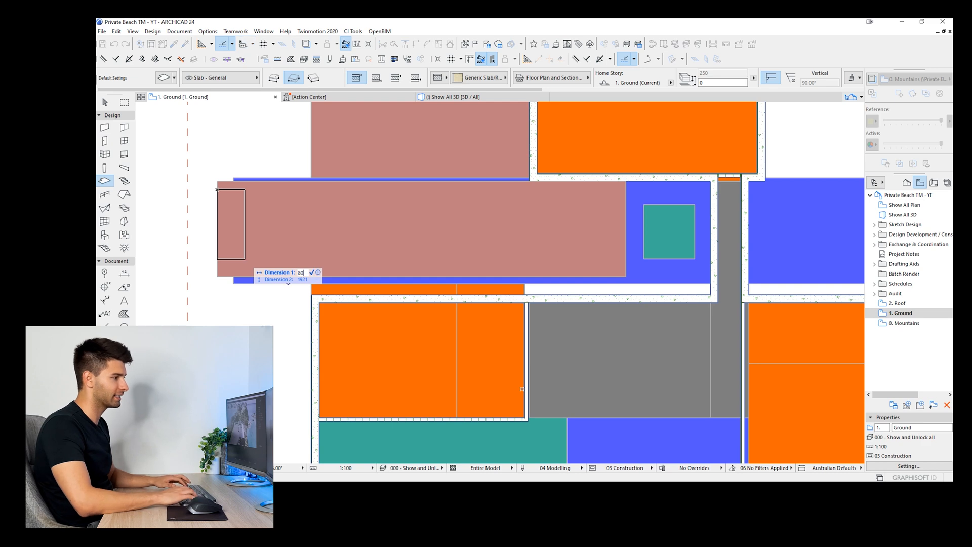
{"action": "key", "text": "Tab"}
{"action": "type", "text": "20"}
{"action": "key", "text": "Return"}
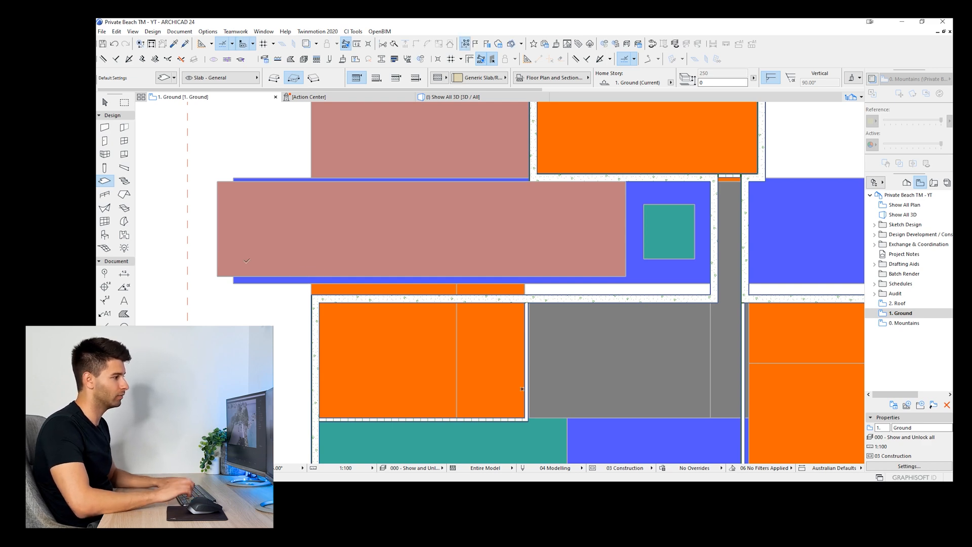
Step: Delete the lower reddish-pink fill that covers the new narrow slab
{"action": "key", "text": "Escape"}
{"action": "left_click", "coordinate": [246, 258]}
{"action": "left_click", "coordinate": [321, 258]}
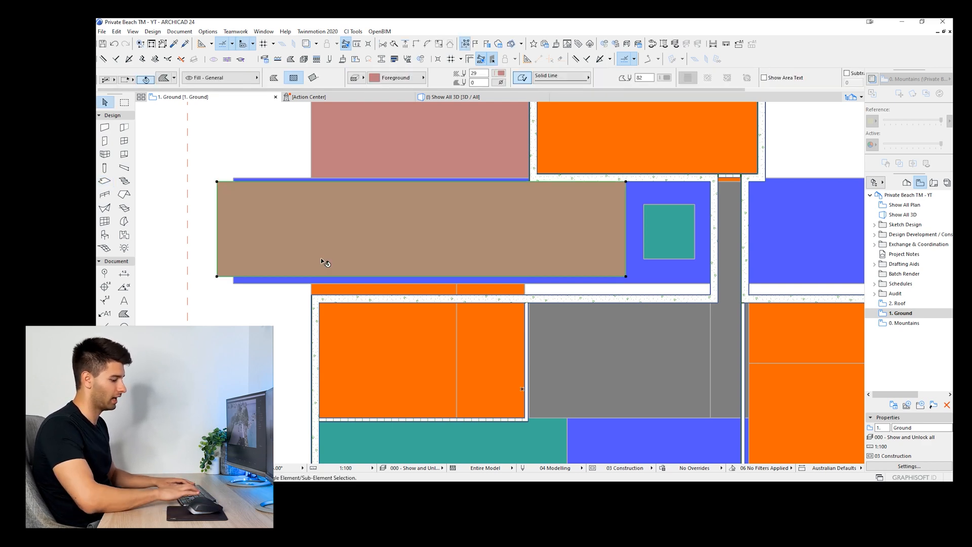
{"action": "key", "text": "Delete"}
Step: Move the narrow slab straight down until its lower edge aligns with the blue strip's lower edge
{"action": "left_click", "coordinate": [246, 263]}
{"action": "key", "text": "ctrl+d"}
{"action": "left_click", "coordinate": [246, 262]}
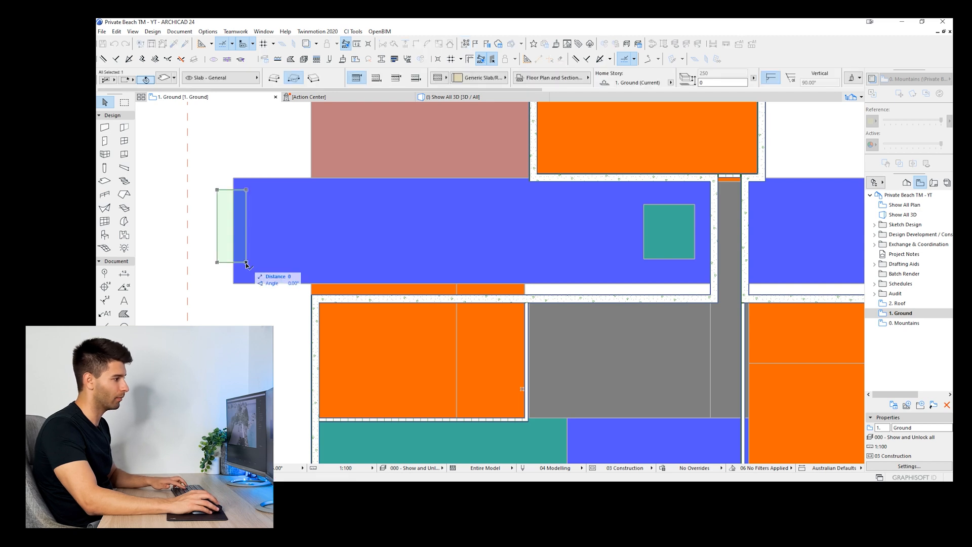
{"action": "left_click", "coordinate": [246, 268]}
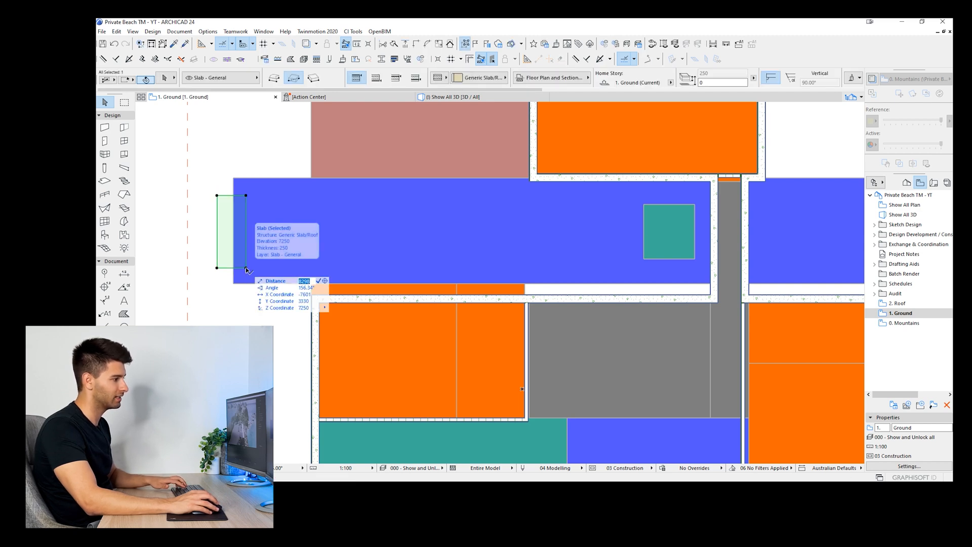
{"action": "key", "text": "ctrl+d"}
{"action": "left_click", "coordinate": [246, 268]}
{"action": "left_click", "coordinate": [246, 283]}
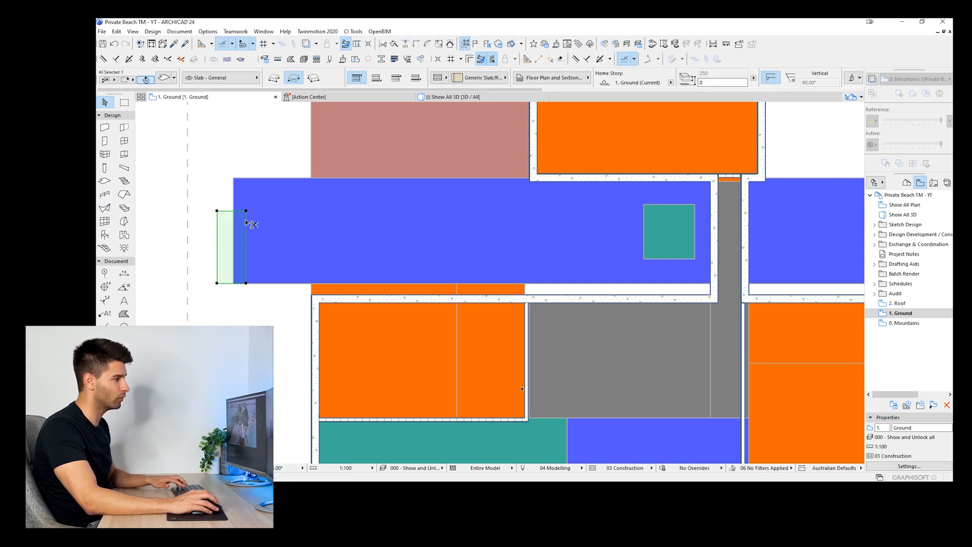
Step: Move the narrow slab up by half the remaining gap to centre it across the blue strip's height
{"action": "key", "text": "ctrl+d"}
{"action": "left_click", "coordinate": [246, 211]}
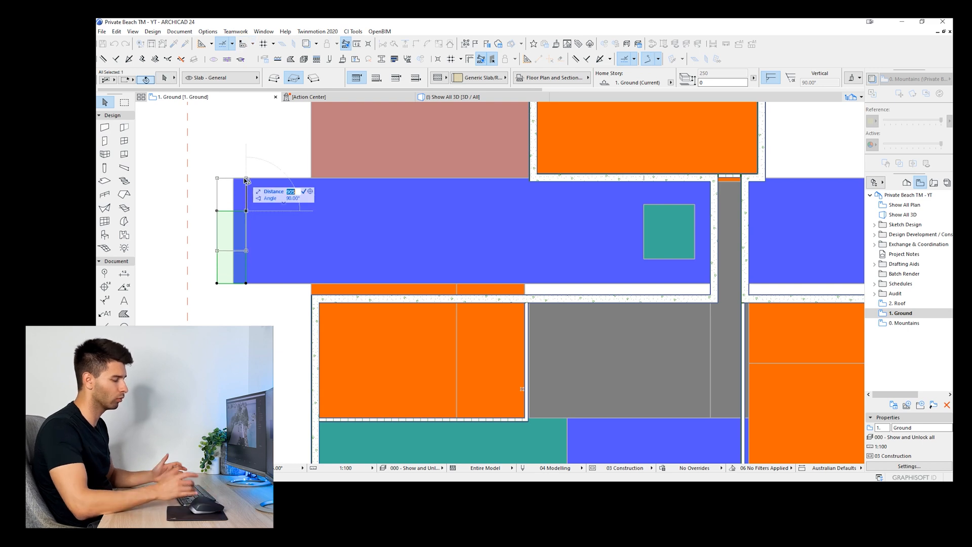
{"action": "left_click", "coordinate": [246, 196]}
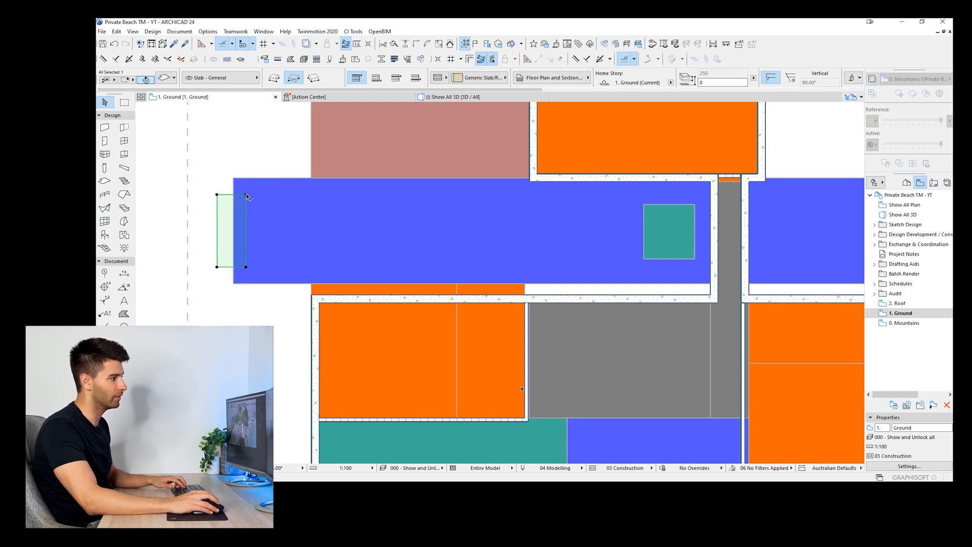
{"action": "key", "text": "ctrl+d"}
{"action": "left_click", "coordinate": [216, 195]}
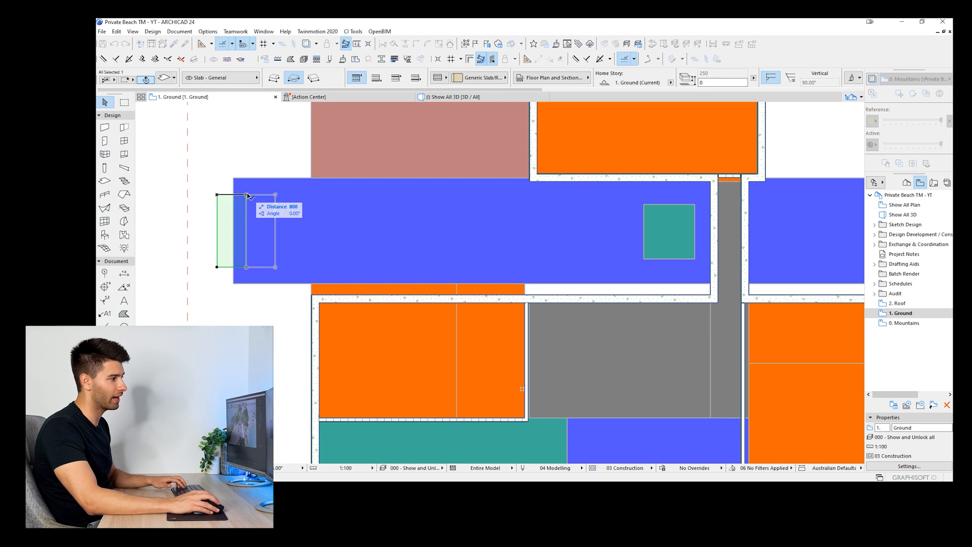
{"action": "key", "text": "Escape"}
Step: Multiply the narrow slab horizontally along the blue strip with the Spread method at 900 spacing, ending just before the teal square
{"action": "left_click", "coordinate": [217, 194]}
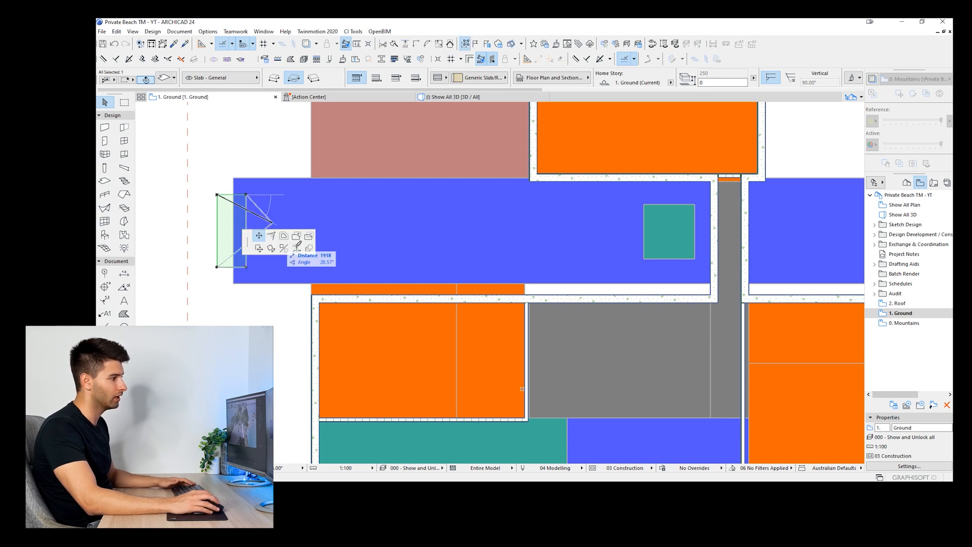
{"action": "left_click", "coordinate": [308, 248]}
{"action": "left_click", "coordinate": [595, 213]}
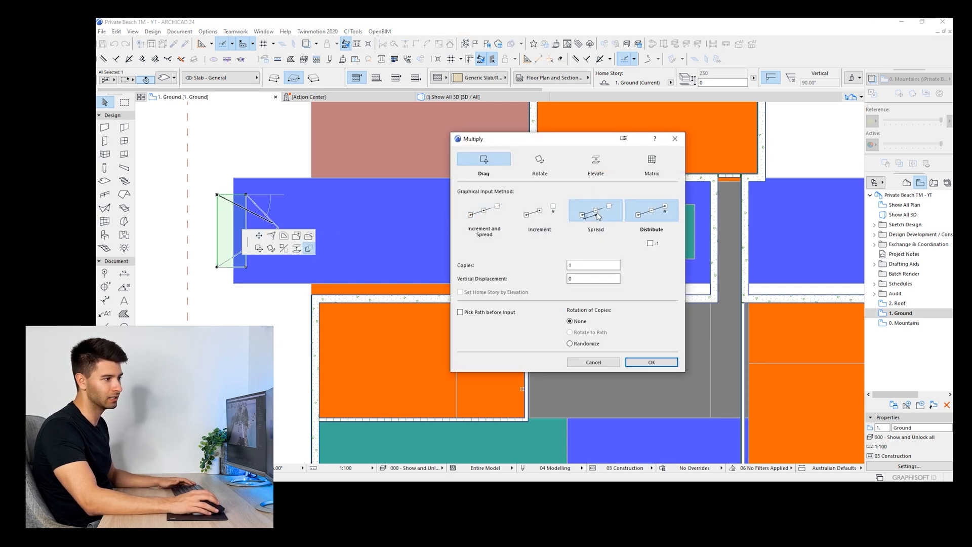
{"action": "type", "text": "900"}
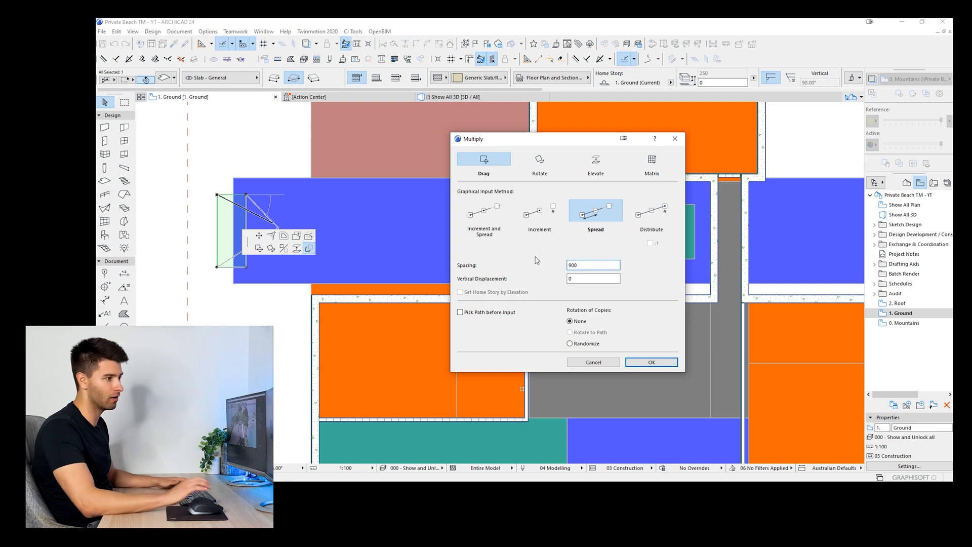
{"action": "left_click", "coordinate": [652, 363]}
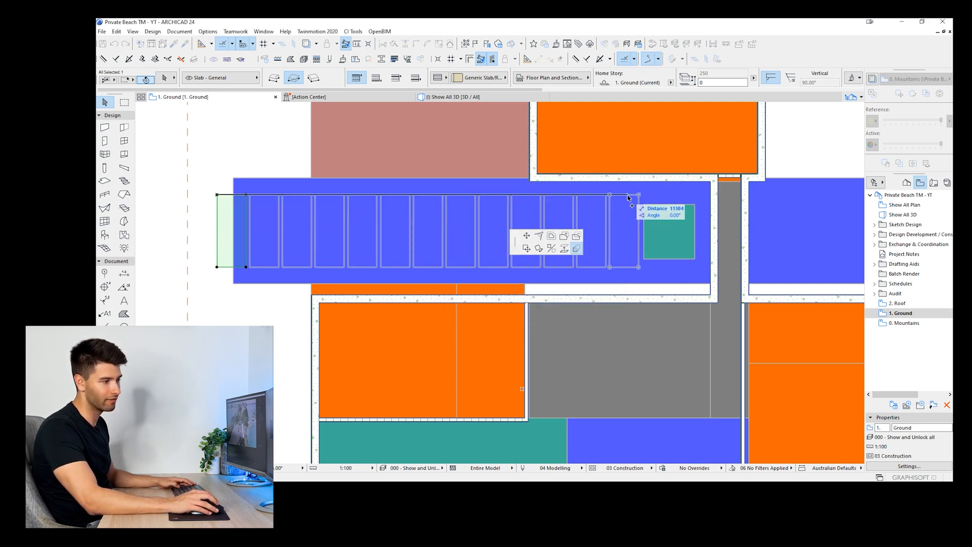
{"action": "left_click", "coordinate": [598, 197]}
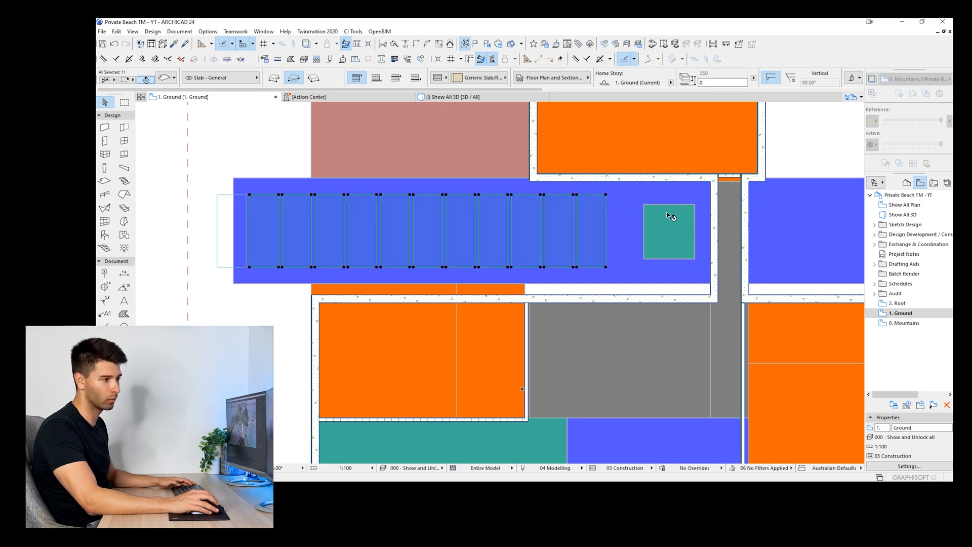
{"action": "left_click", "coordinate": [663, 234]}
{"action": "left_click_drag", "start_coordinate": [663, 235], "coordinate": [659, 232]}
{"action": "key", "text": "Escape"}
Step: Extend the lower edges of the last two path slabs nearest the teal square down to the house's external wall
{"action": "middle_click_drag", "start_coordinate": [452, 254], "coordinate": [432, 234]}
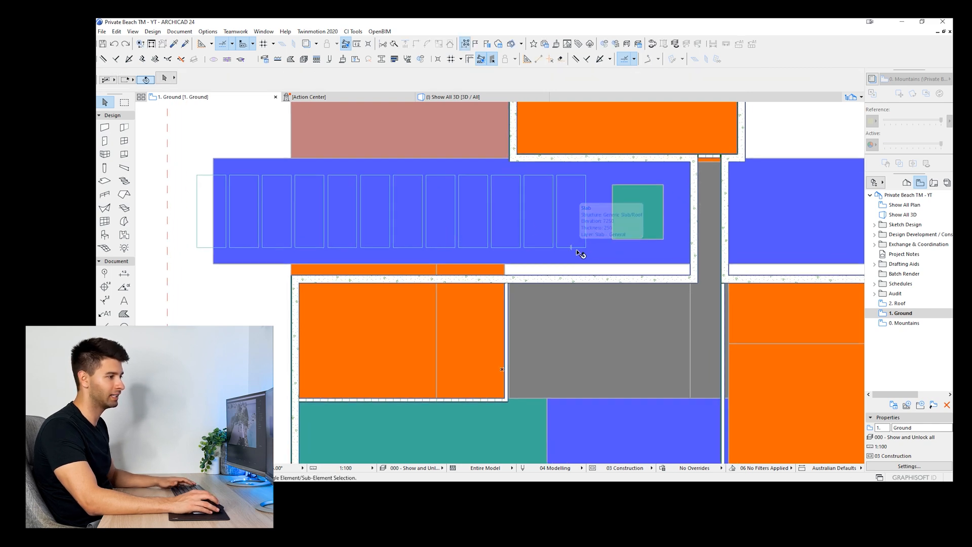
{"action": "left_click", "coordinate": [576, 250]}
{"action": "left_click", "coordinate": [575, 249]}
{"action": "left_click", "coordinate": [571, 275]}
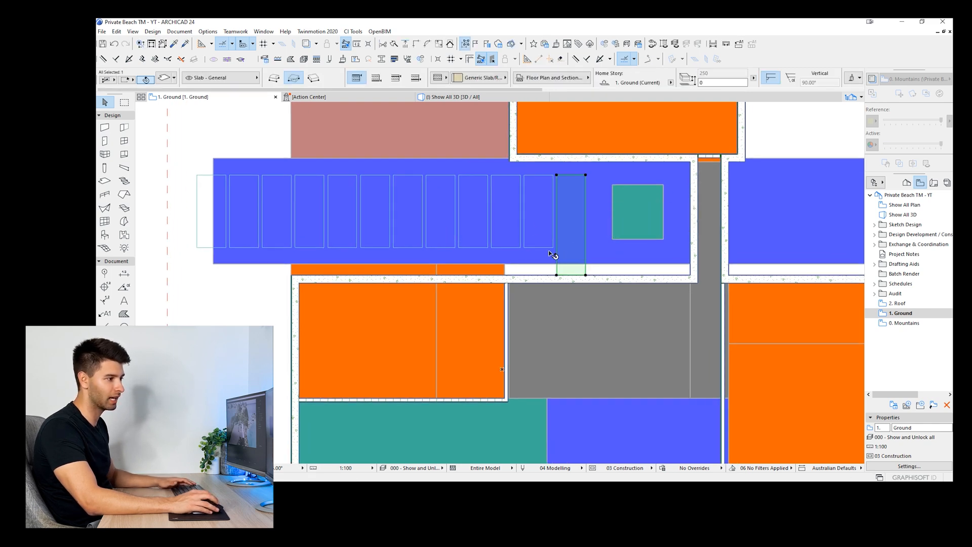
{"action": "left_click", "coordinate": [548, 247]}
{"action": "left_click", "coordinate": [557, 274]}
{"action": "key", "text": "Escape"}
Step: Draw a circular slab about 1400 in diameter centred on the teal square with the path slabs' settings, and delete the teal fill
{"action": "scroll", "coordinate": [315, 231], "scroll_direction": "down", "scroll_amount": 2}
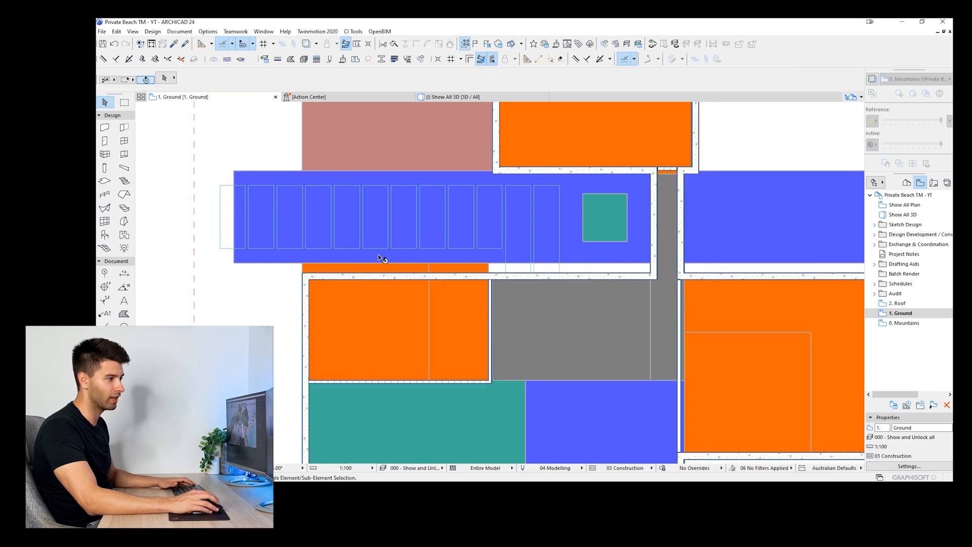
{"action": "scroll", "coordinate": [377, 246], "scroll_direction": "up", "scroll_amount": 1}
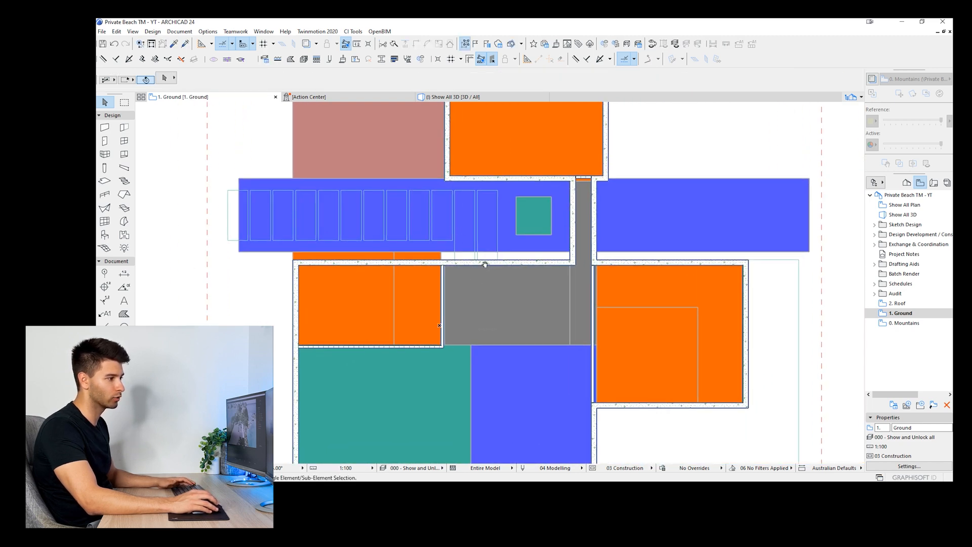
{"action": "middle_click_drag", "start_coordinate": [485, 264], "coordinate": [424, 246]}
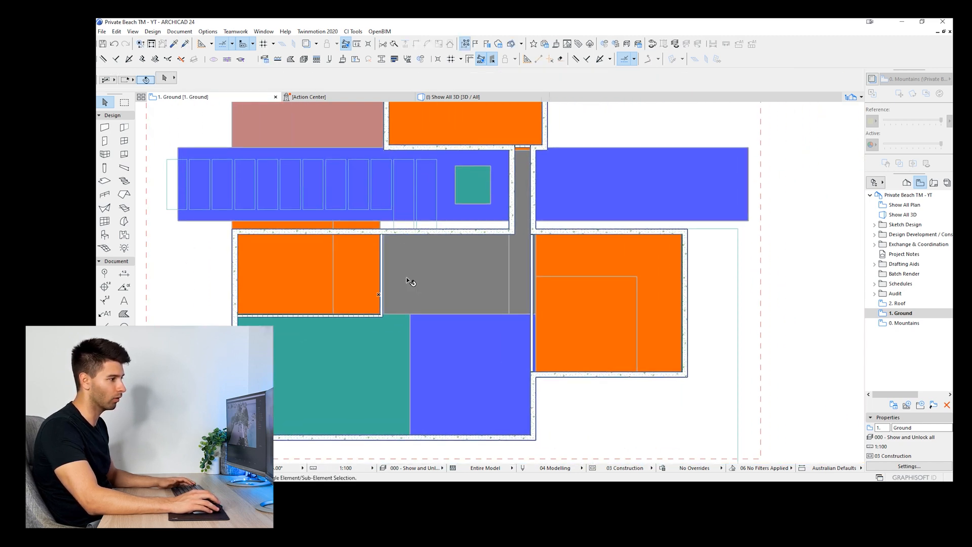
{"action": "left_click", "coordinate": [439, 180], "text": "alt"}
{"action": "scroll", "coordinate": [471, 178], "scroll_direction": "up", "scroll_amount": 2}
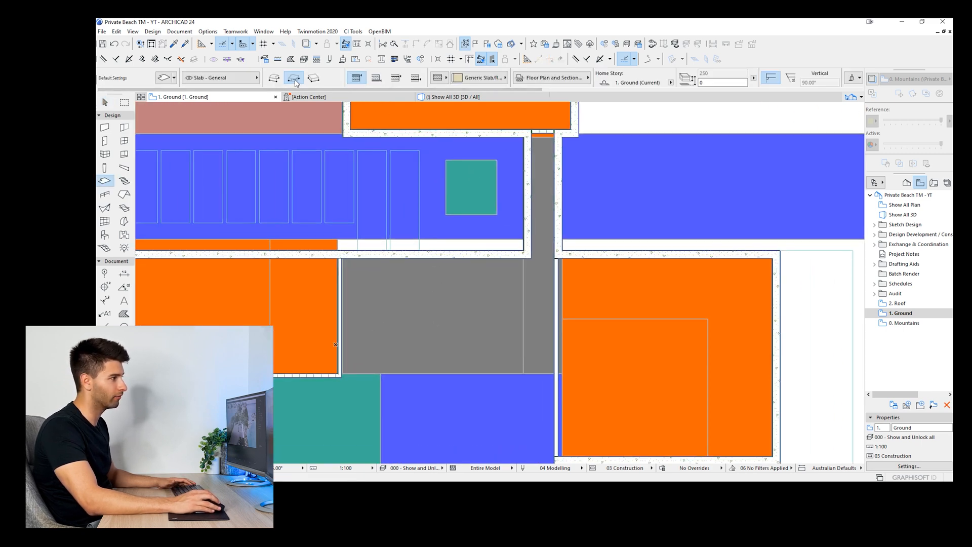
{"action": "left_click", "coordinate": [446, 186]}
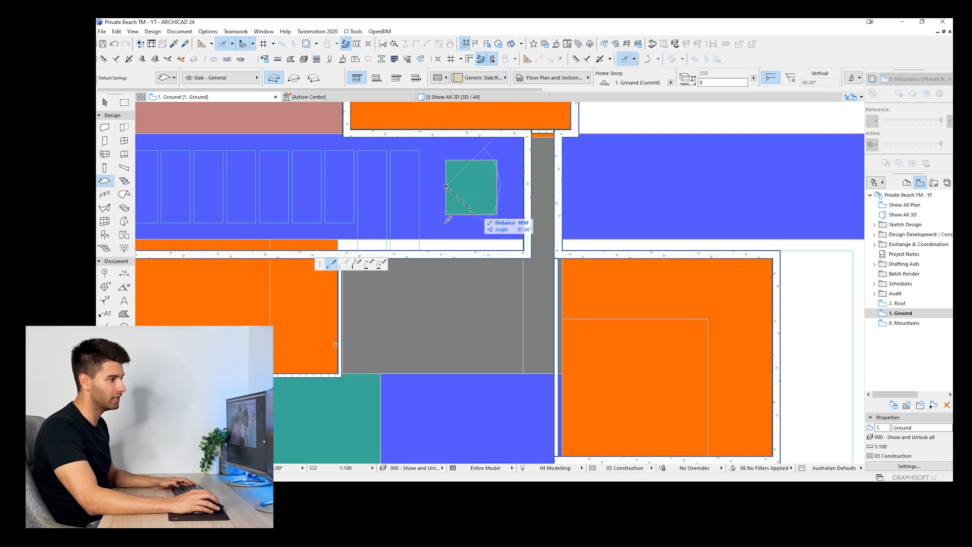
{"action": "left_click", "coordinate": [471, 186]}
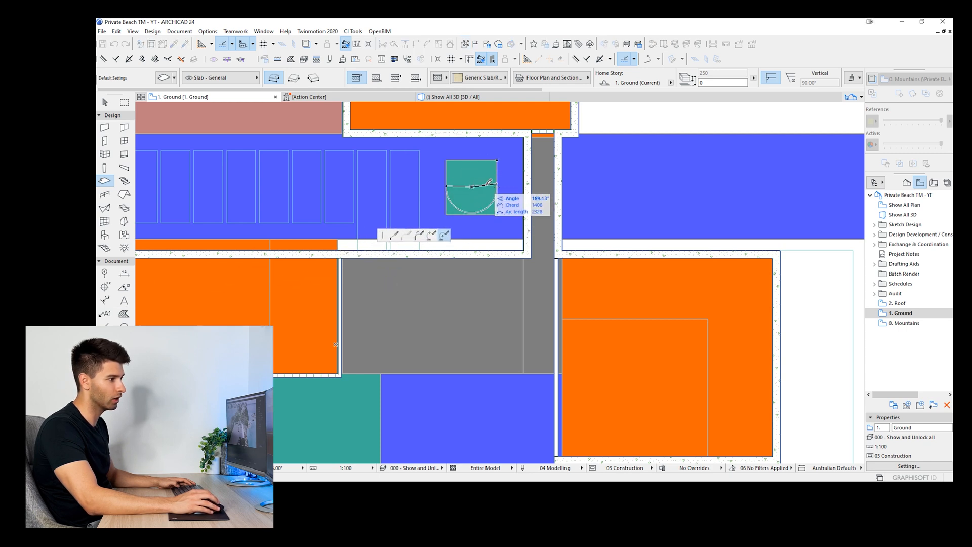
{"action": "left_click", "coordinate": [446, 187]}
{"action": "key", "text": "Escape"}
{"action": "left_click", "coordinate": [446, 167]}
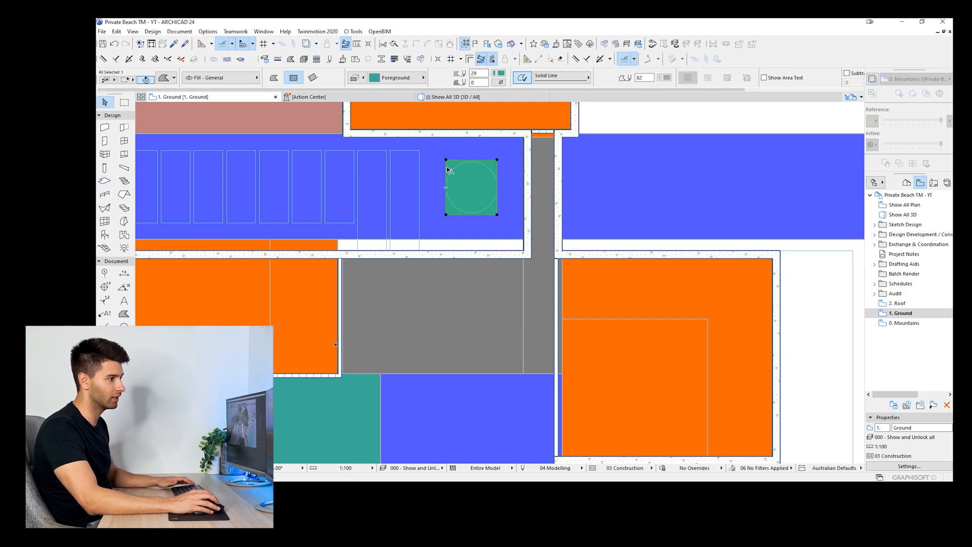
{"action": "key", "text": "Delete"}
Step: Show the whole model in 3D and send the updated geometry to Twinmotion
{"action": "left_click", "coordinate": [455, 98]}
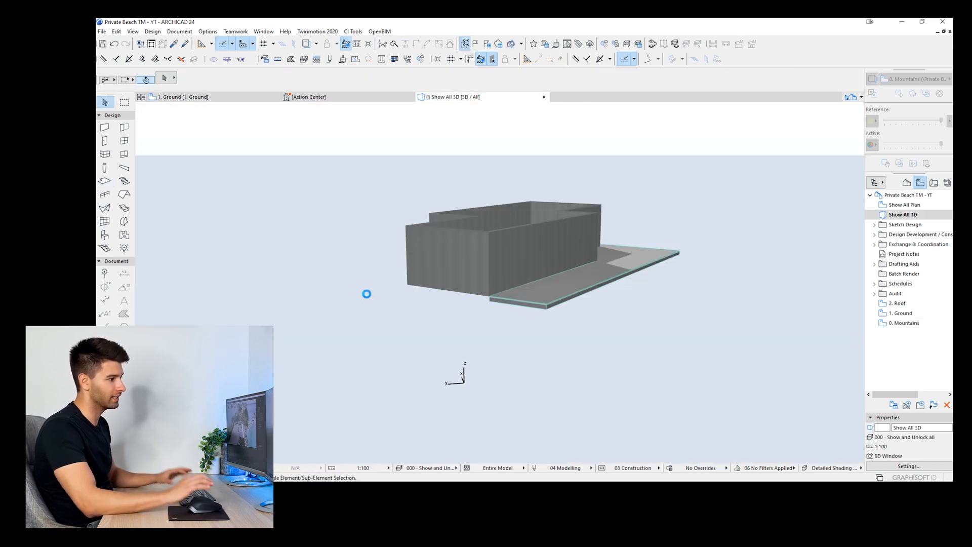
{"action": "middle_click_drag", "start_coordinate": [368, 294], "coordinate": [394, 296], "text": "shift"}
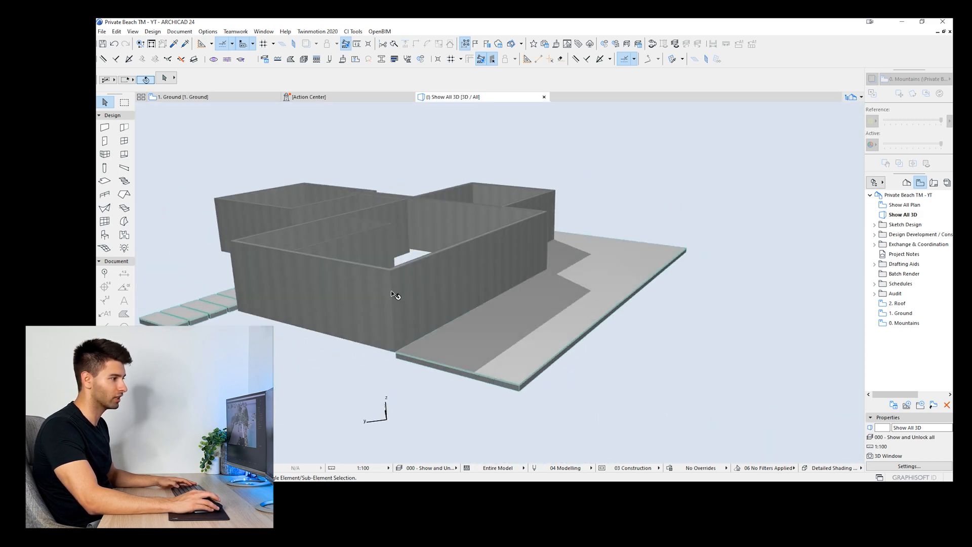
{"action": "left_click", "coordinate": [317, 32]}
{"action": "left_click", "coordinate": [317, 41]}
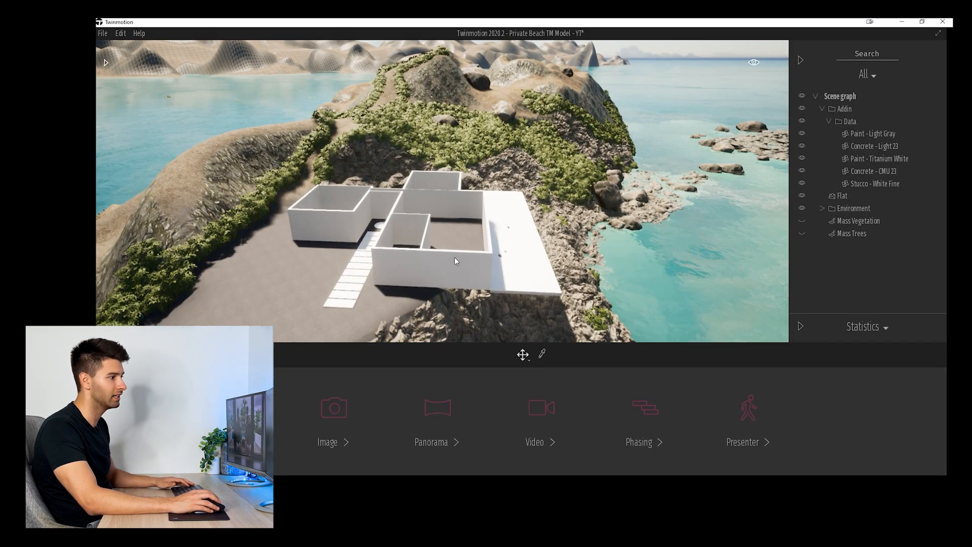
Step: Examine the house, slab path and deck against the cliff, vegetation and beach from several sides in Twinmotion
{"action": "right_click_drag", "start_coordinate": [372, 262], "coordinate": [329, 270]}
{"action": "key", "text": "w"}
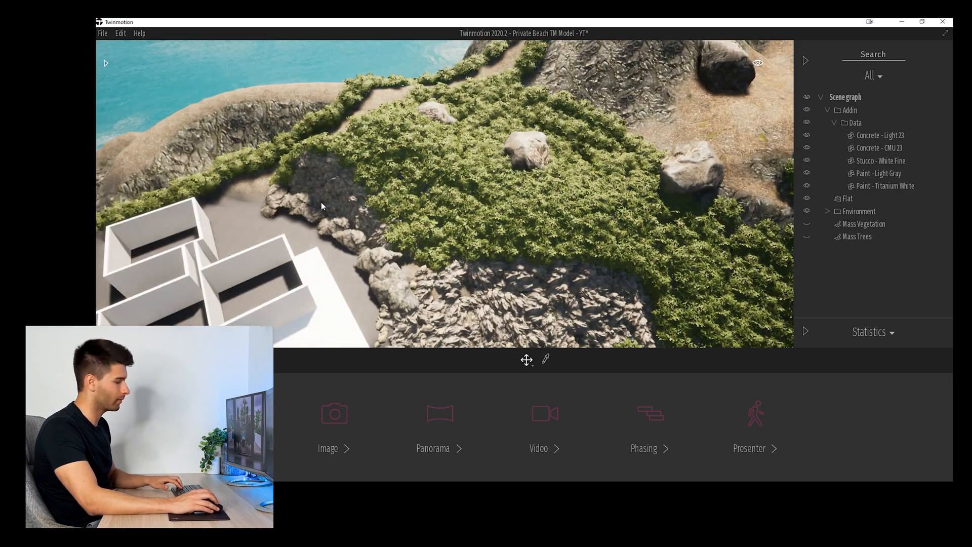
{"action": "right_click_drag", "start_coordinate": [321, 202], "coordinate": [177, 218]}
{"action": "key", "text": "s"}
{"action": "key", "text": "a"}
{"action": "right_click_drag", "start_coordinate": [444, 194], "coordinate": [577, 185]}
{"action": "key", "text": "s"}
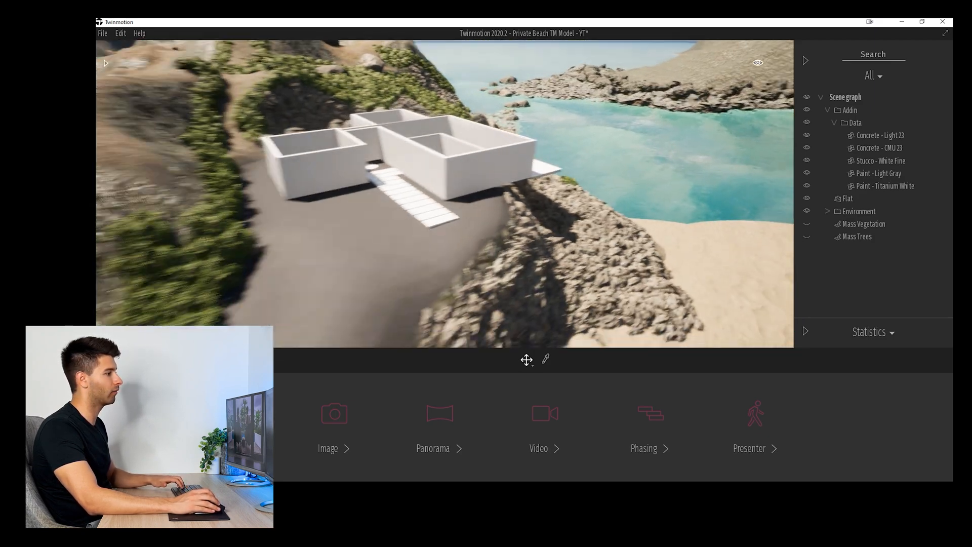
{"action": "key", "text": "q"}
{"action": "key", "text": "w"}
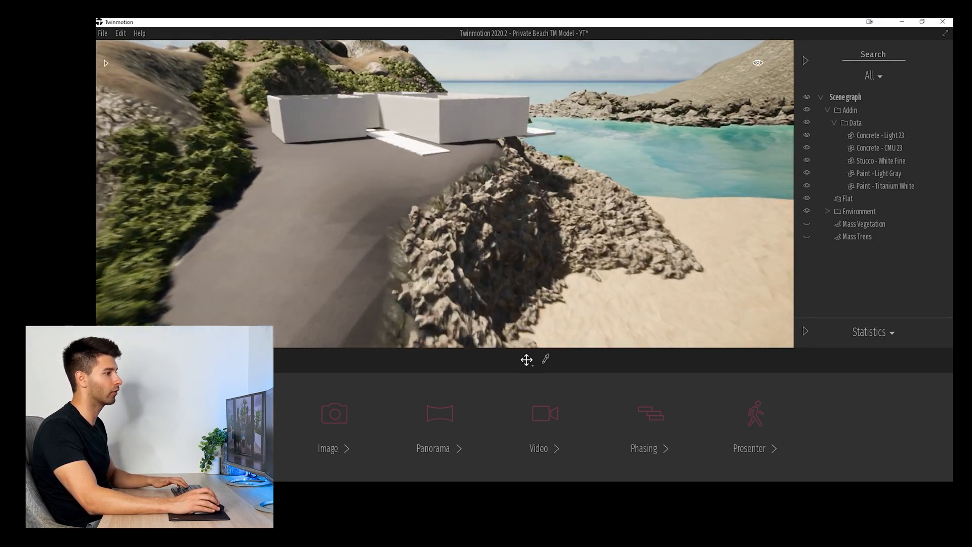
{"action": "right_click_drag", "start_coordinate": [444, 193], "coordinate": [494, 210]}
{"action": "key", "text": "d"}
{"action": "key", "text": "a"}
{"action": "key", "text": "q"}
{"action": "key", "text": "s"}
{"action": "right_click_drag", "start_coordinate": [592, 212], "coordinate": [167, 230]}
{"action": "key", "text": "q"}
{"action": "key", "text": "w"}
{"action": "key", "text": "d"}
{"action": "key", "text": "e"}
{"action": "key", "text": "s"}
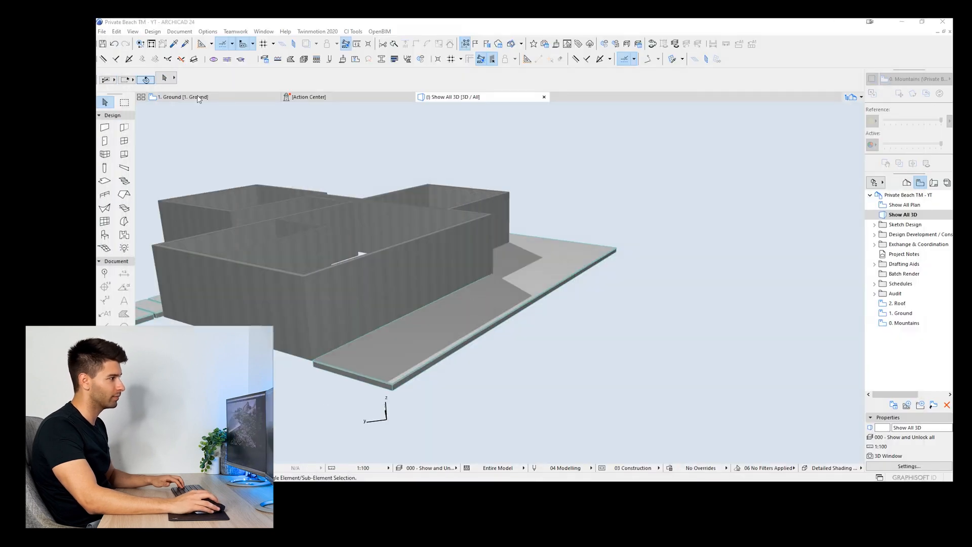
Step: On ARCHICAD's ground plan, draw an arc from the deck slab's lower-left corner past its lower-right corner, joined by a straight line to its upper-right corner
{"action": "left_click", "coordinate": [198, 100]}
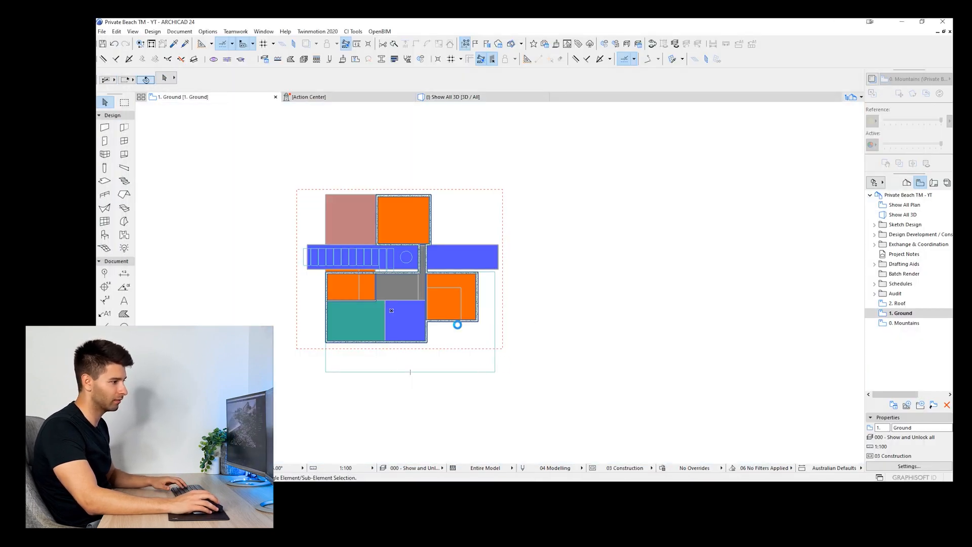
{"action": "left_click", "coordinate": [458, 325]}
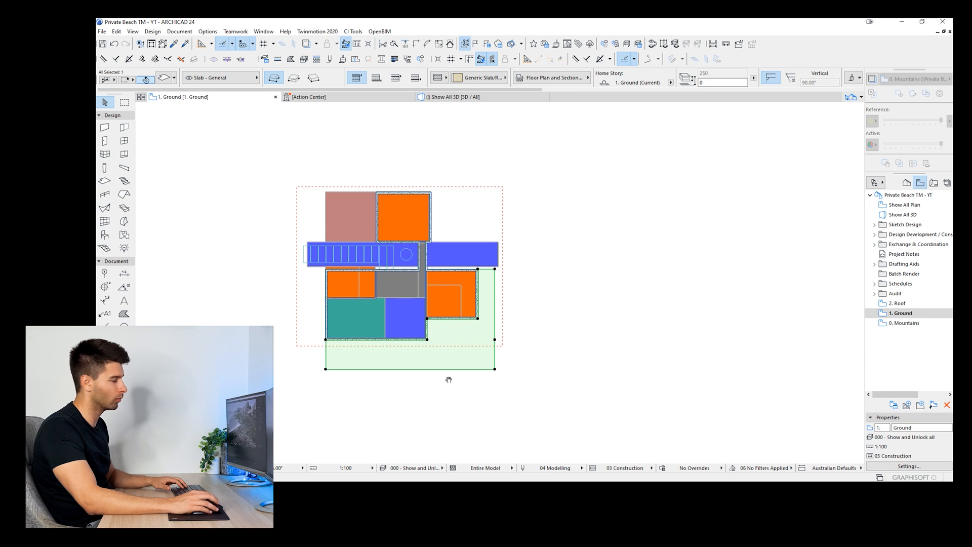
{"action": "middle_click_drag", "start_coordinate": [447, 376], "coordinate": [447, 344]}
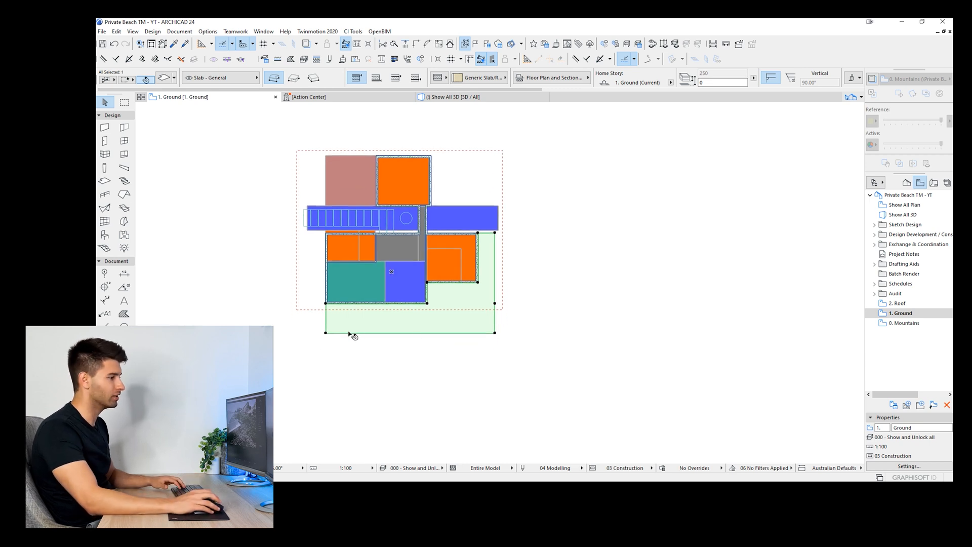
{"action": "key", "text": "Escape"}
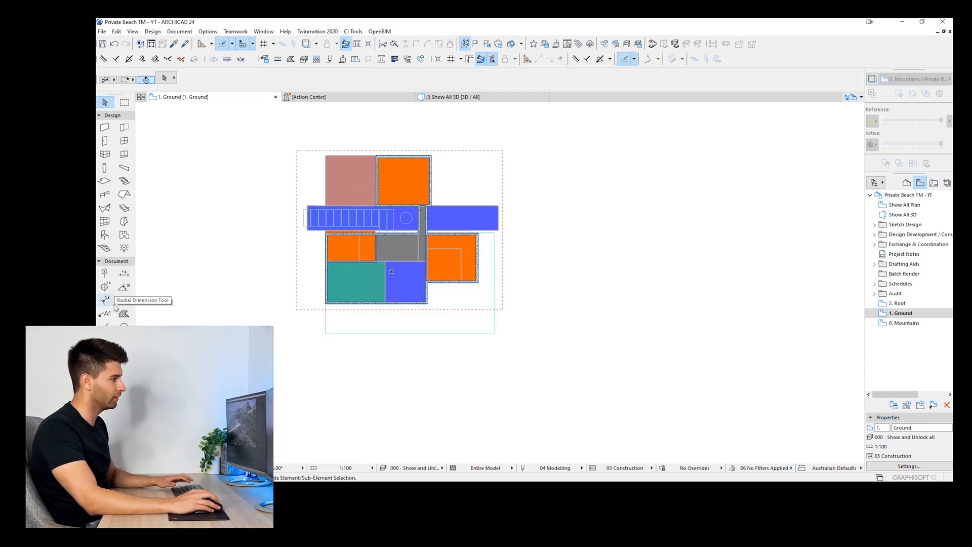
{"action": "left_click", "coordinate": [104, 324]}
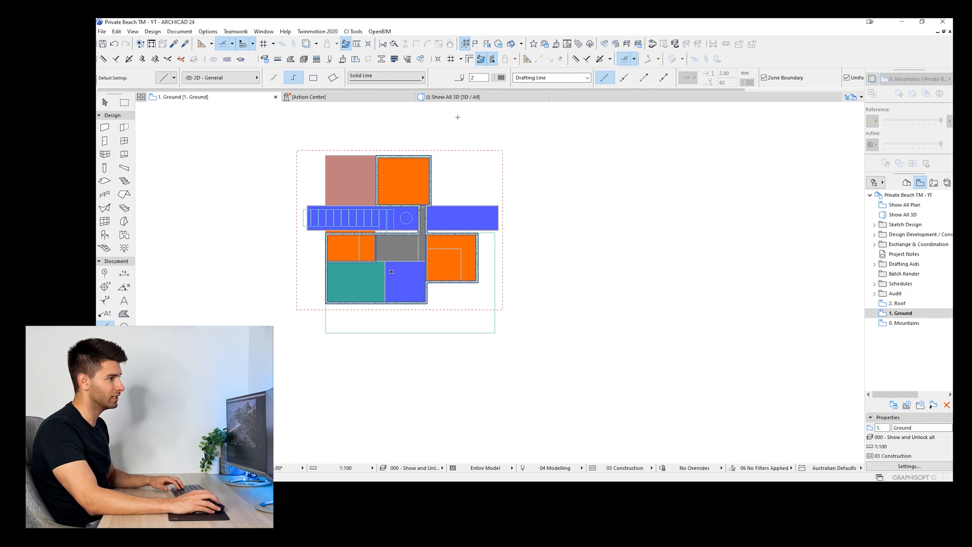
{"action": "left_click", "coordinate": [326, 333]}
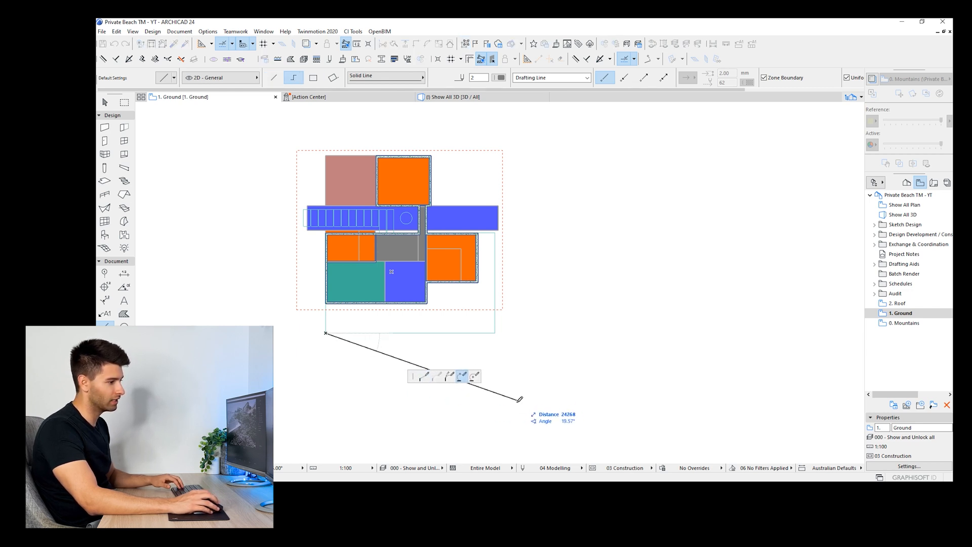
{"action": "left_click", "coordinate": [519, 399]}
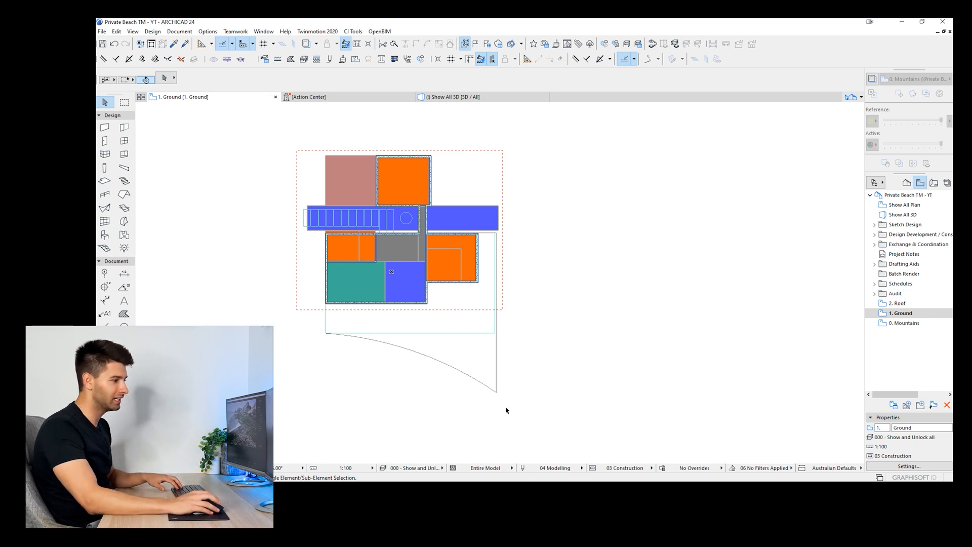
Step: Stretch the shared endpoint of the arc and straight line about 6690 outward and upward, away from the deck slab
{"action": "left_click", "coordinate": [499, 394]}
{"action": "left_click", "coordinate": [496, 393]}
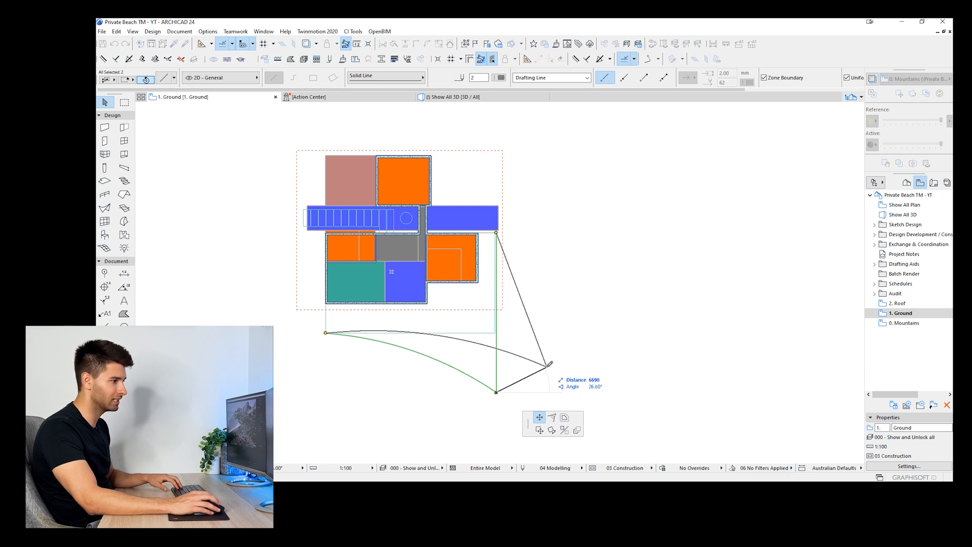
{"action": "left_click", "coordinate": [549, 365]}
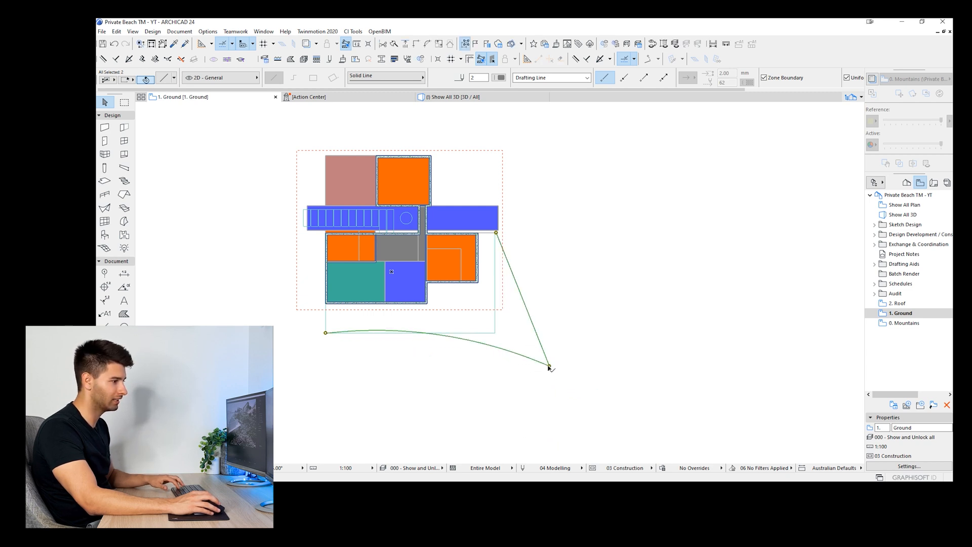
{"action": "key", "text": "Escape"}
Step: Add the area bounded by the arc and slanted line to the deck slab's outline, and view the reshaped deck in 3D
{"action": "left_click", "coordinate": [499, 325]}
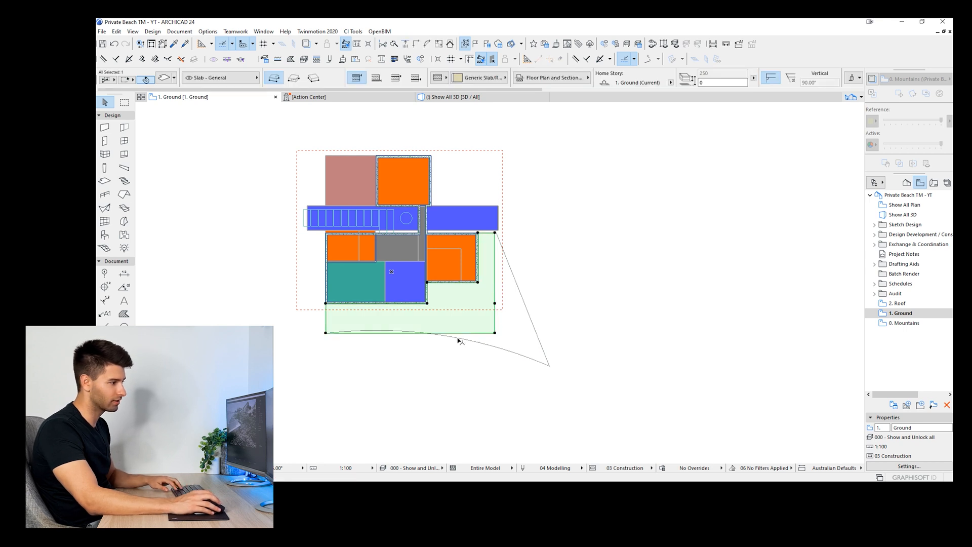
{"action": "left_click", "coordinate": [495, 333]}
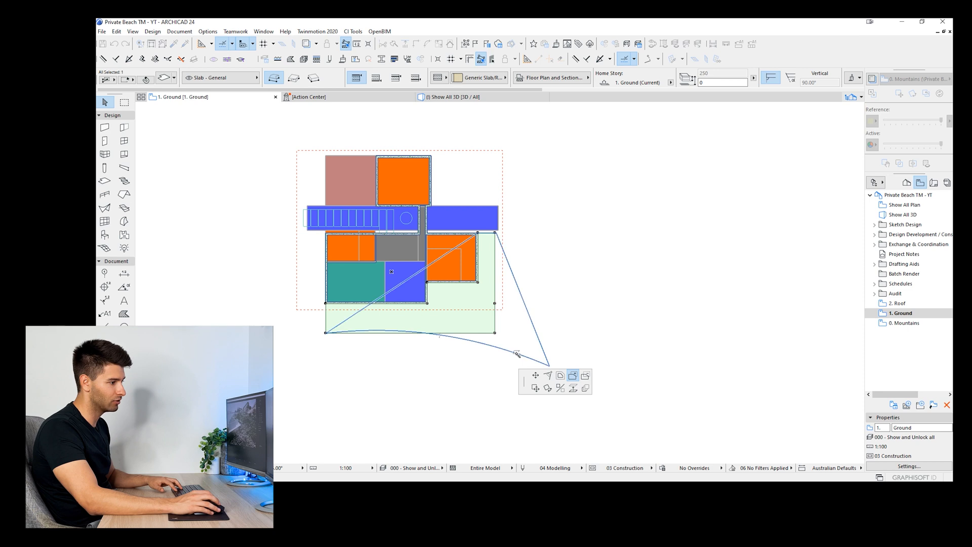
{"action": "left_click", "coordinate": [550, 365]}
{"action": "key", "text": "Escape"}
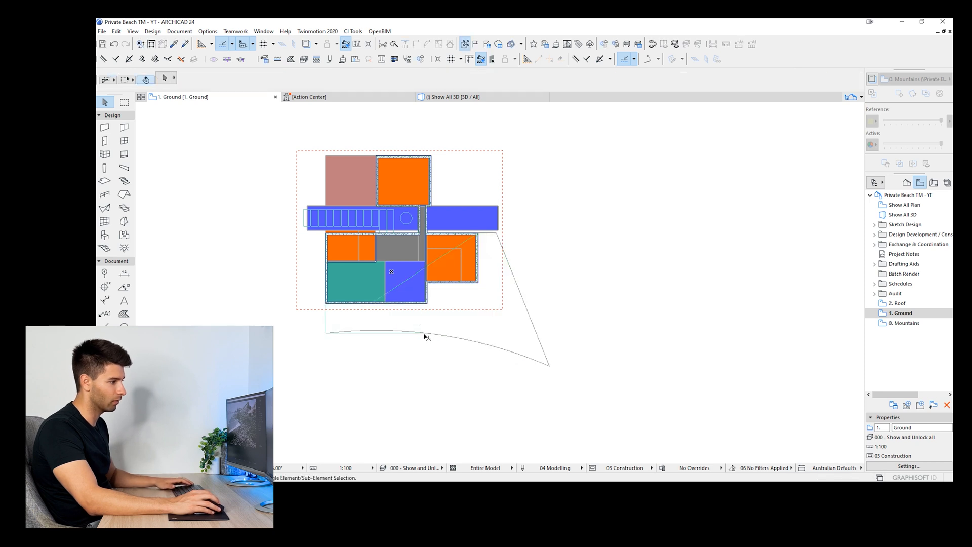
{"action": "left_click", "coordinate": [456, 96]}
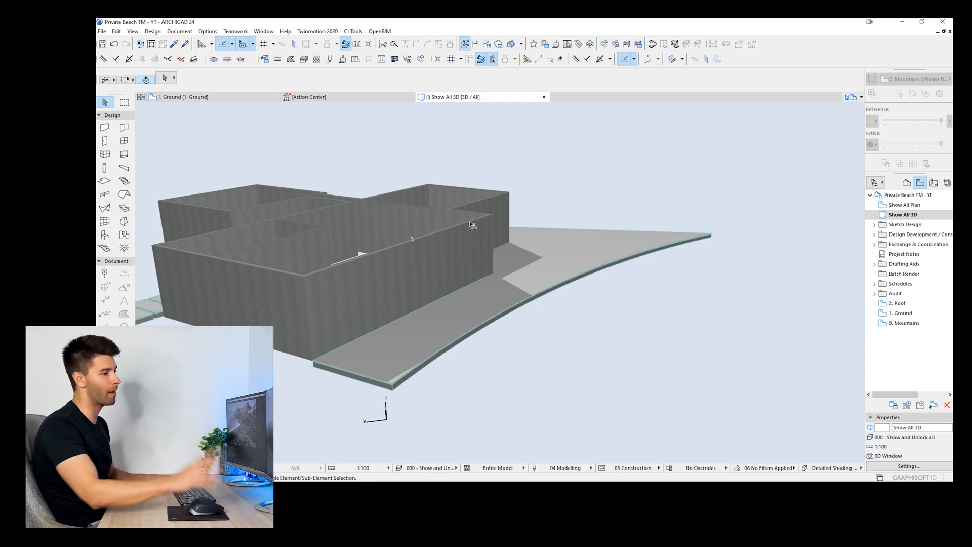
Step: Synchronize the reshaped deck to Twinmotion and view it from the cliff side down to the beach below
{"action": "scroll", "coordinate": [476, 236], "scroll_direction": "down", "scroll_amount": 2}
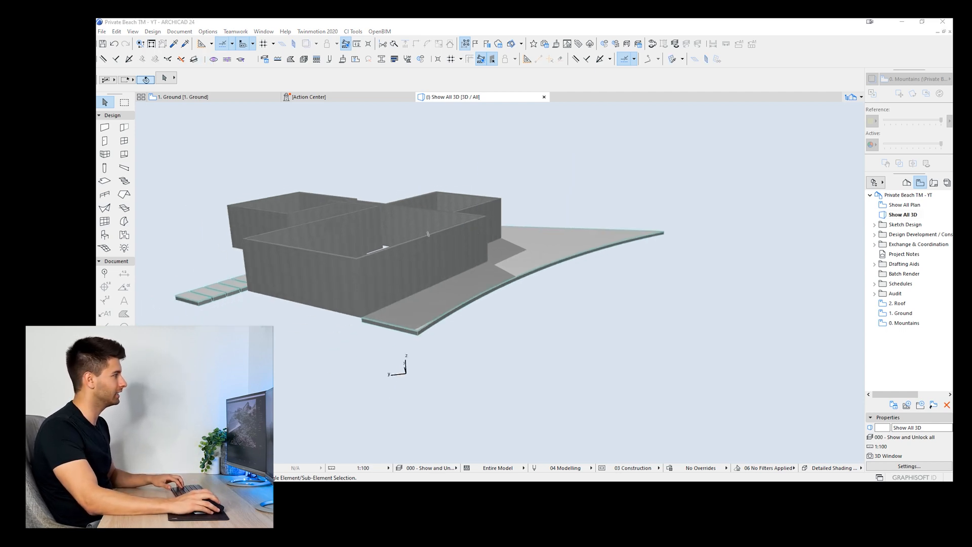
{"action": "left_click", "coordinate": [213, 60]}
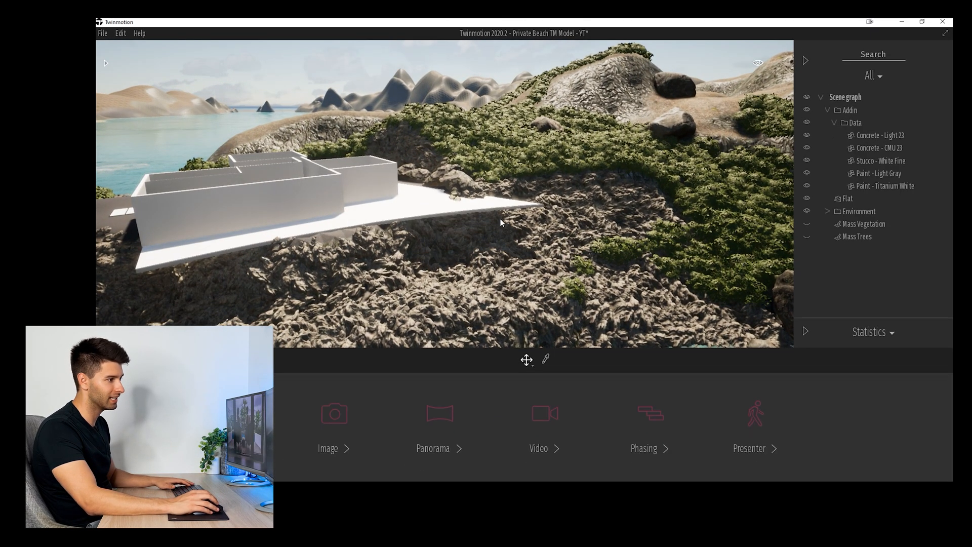
{"action": "key", "text": "d"}
{"action": "right_click_drag", "start_coordinate": [444, 193], "coordinate": [544, 198]}
{"action": "key", "text": "s"}
{"action": "key", "text": "w"}
{"action": "key", "text": "s"}
{"action": "key", "text": "q"}
{"action": "key", "text": "s"}
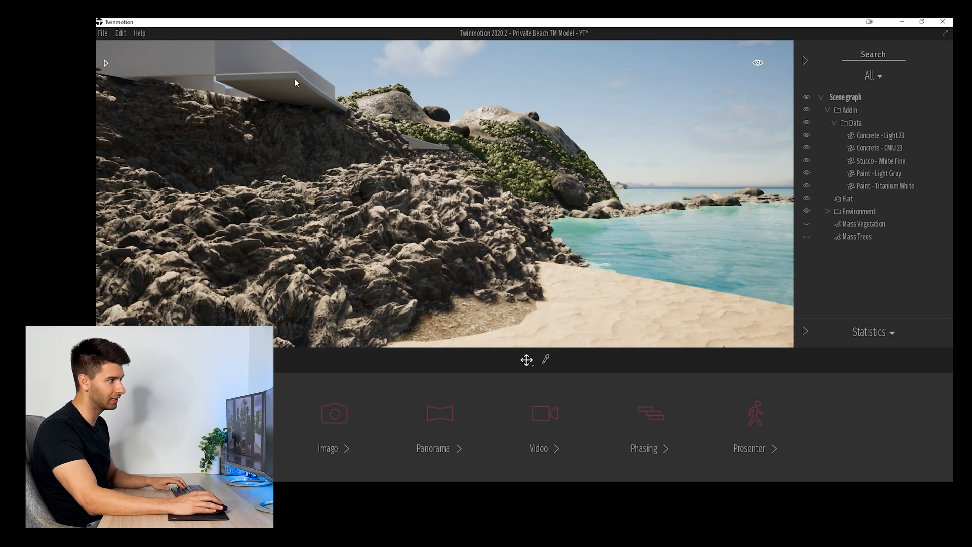
Step: Examine the deck's edge and overhang against the rocky cliff face from the water side in Twinmotion
{"action": "right_click_drag", "start_coordinate": [598, 132], "coordinate": [553, 110]}
{"action": "key", "text": "w"}
{"action": "key", "text": "e"}
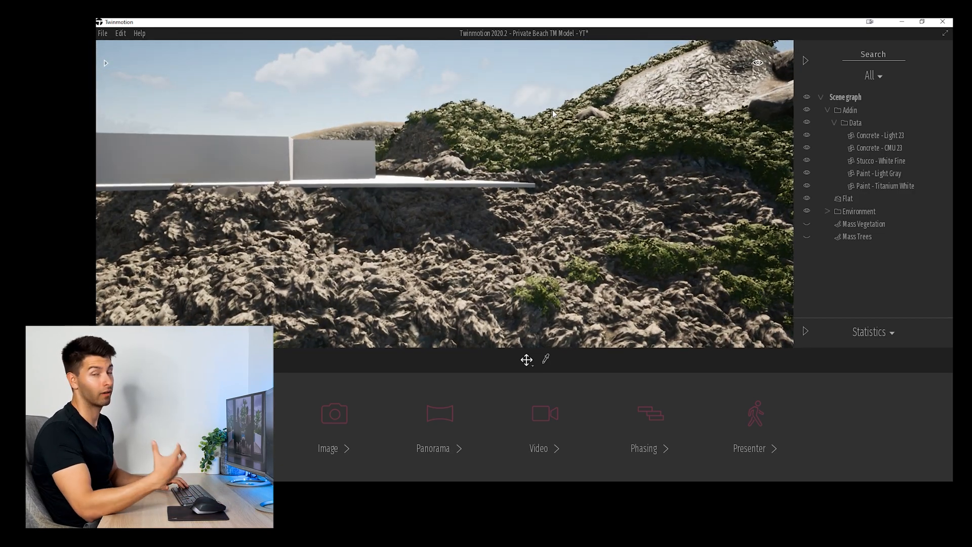
{"action": "key", "text": "q"}
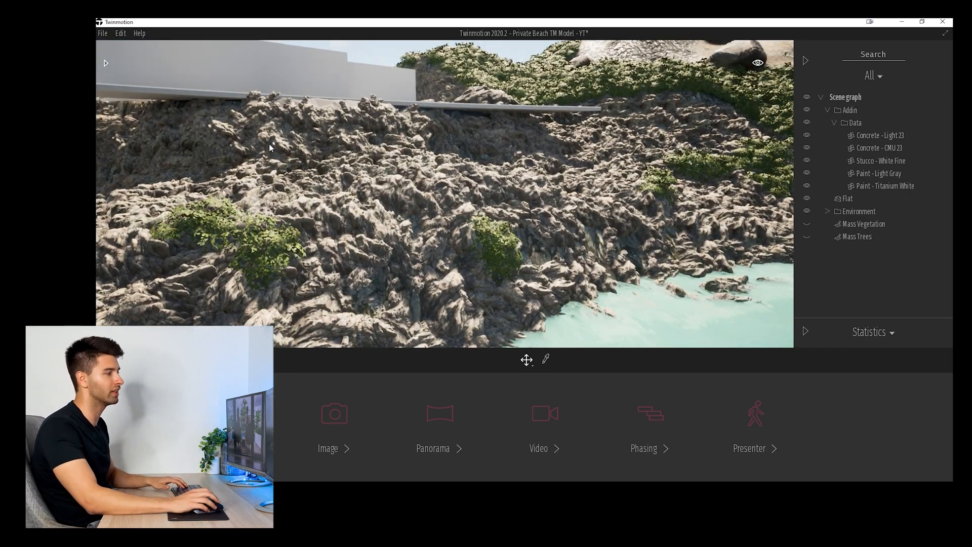
{"action": "key", "text": "e"}
{"action": "key", "text": "s"}
{"action": "key", "text": "a"}
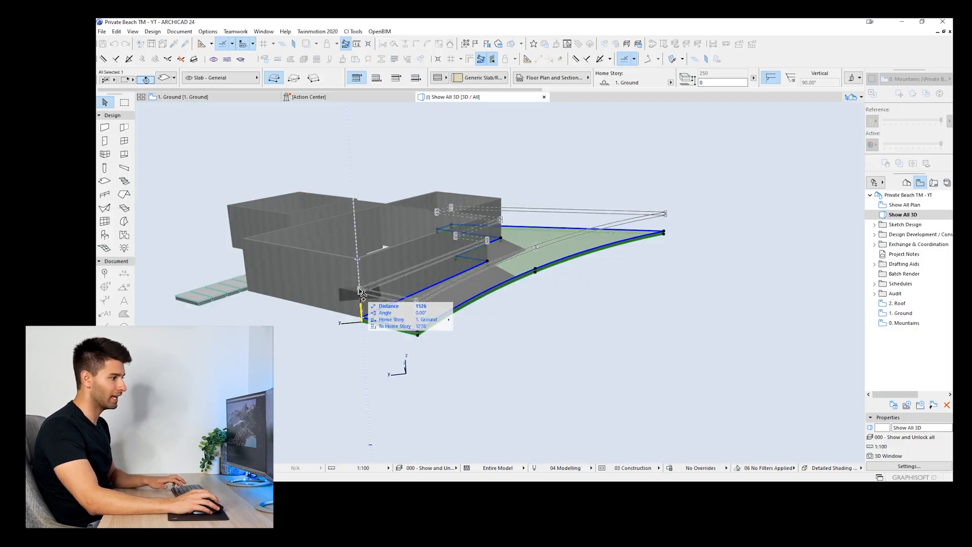
Step: In ARCHICAD's 3D view, copy the curved deck slab vertically to the top of the house walls as a roof slab
{"action": "left_click", "coordinate": [358, 259]}
{"action": "key", "text": "Escape"}
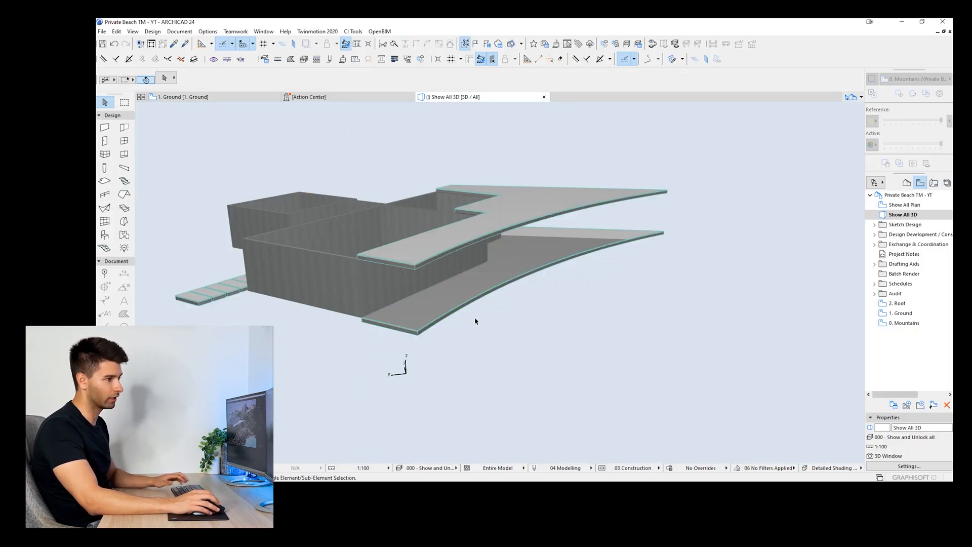
{"action": "left_click", "coordinate": [412, 298]}
{"action": "key", "text": "Escape"}
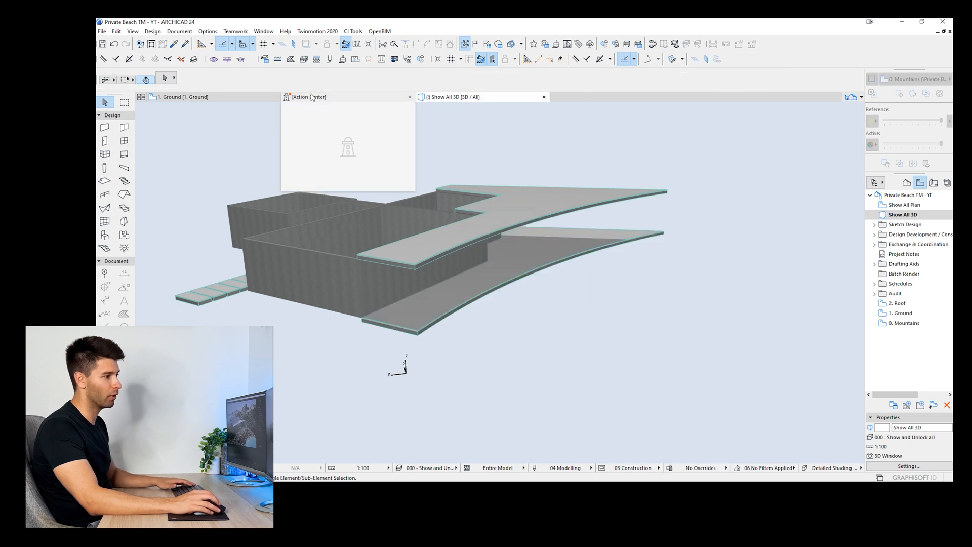
Step: Synchronize the copied roof slab to Twinmotion, view the house from the water, and return to ARCHICAD
{"action": "left_click", "coordinate": [209, 62]}
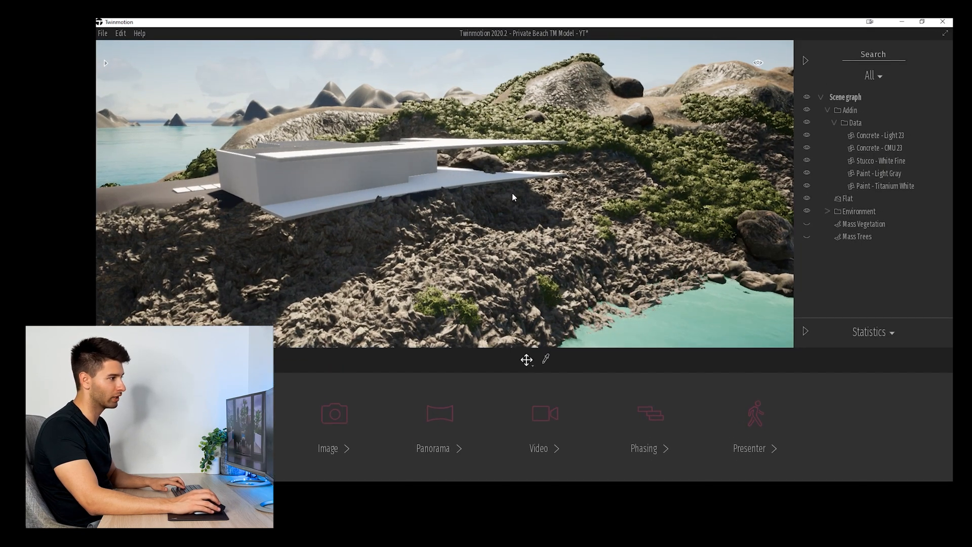
{"action": "mouse_move", "coordinate": [512, 194]}
{"action": "right_mouse_down"}
{"action": "mouse_move", "coordinate": [298, 193]}
{"action": "mouse_move", "coordinate": [512, 193]}
{"action": "right_mouse_up"}
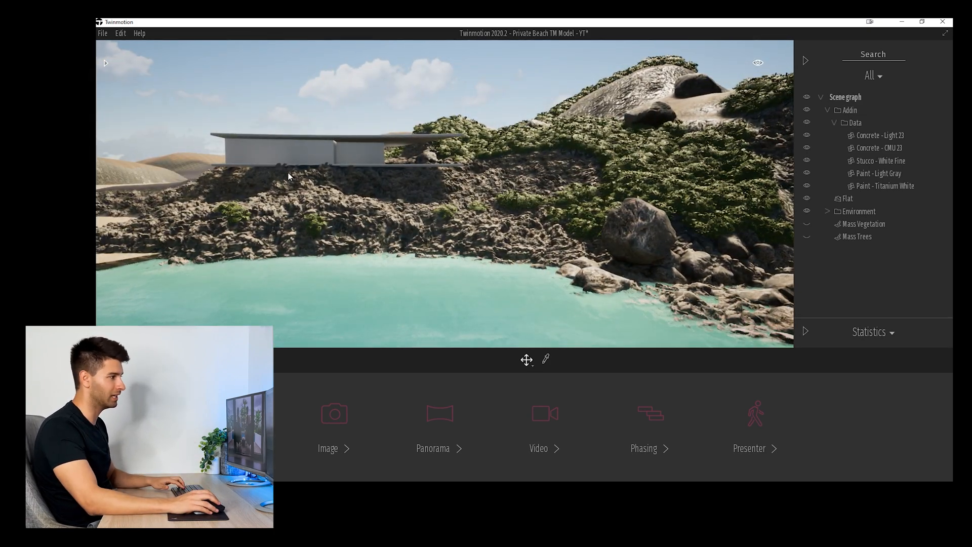
{"action": "key", "text": "super+shift+Left"}
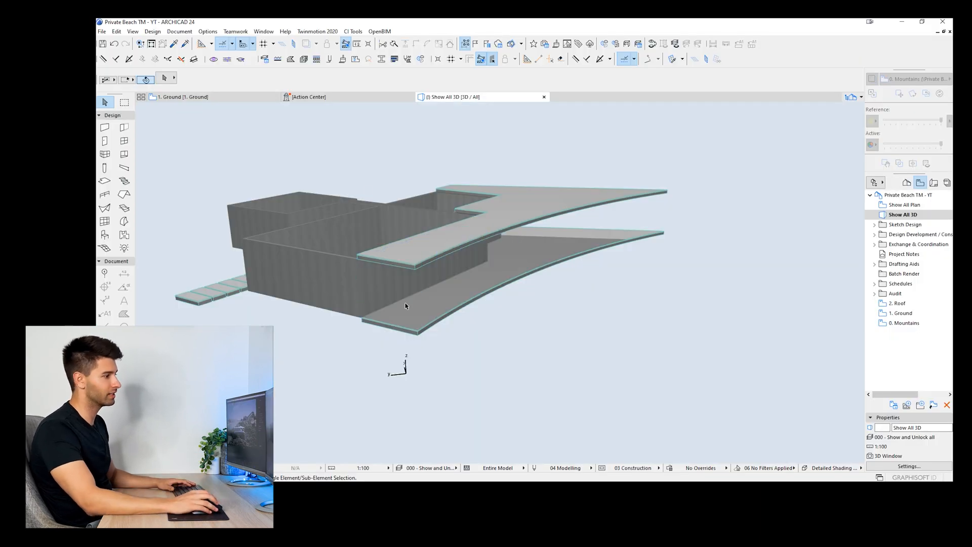
Step: Trace the slab's curved outer edge with an arc polyline on the ground floor plan and move the arc inward toward the house
{"action": "middle_click_drag", "start_coordinate": [410, 267], "coordinate": [462, 227], "text": "shift"}
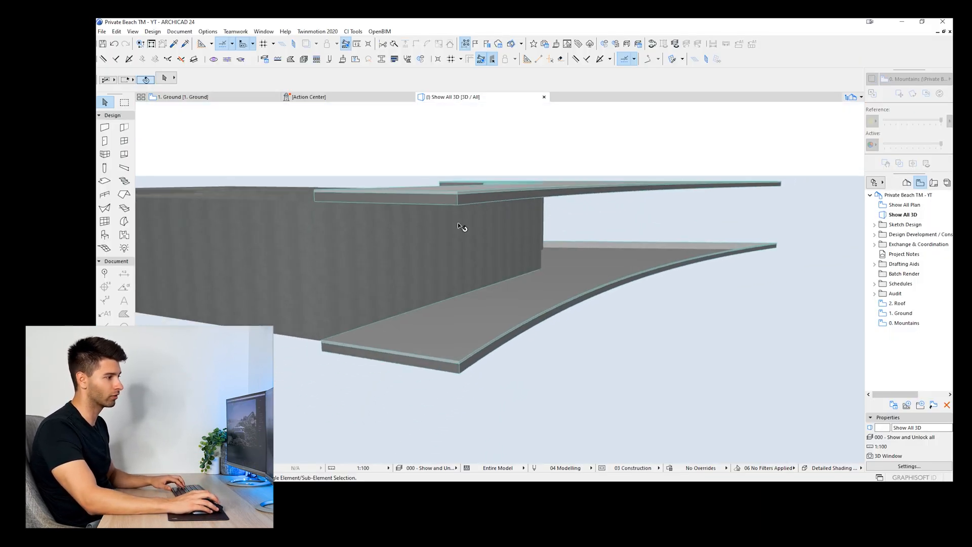
{"action": "scroll", "coordinate": [538, 298], "scroll_direction": "down", "scroll_amount": 3}
{"action": "middle_click_drag", "start_coordinate": [538, 297], "coordinate": [471, 304], "text": "shift"}
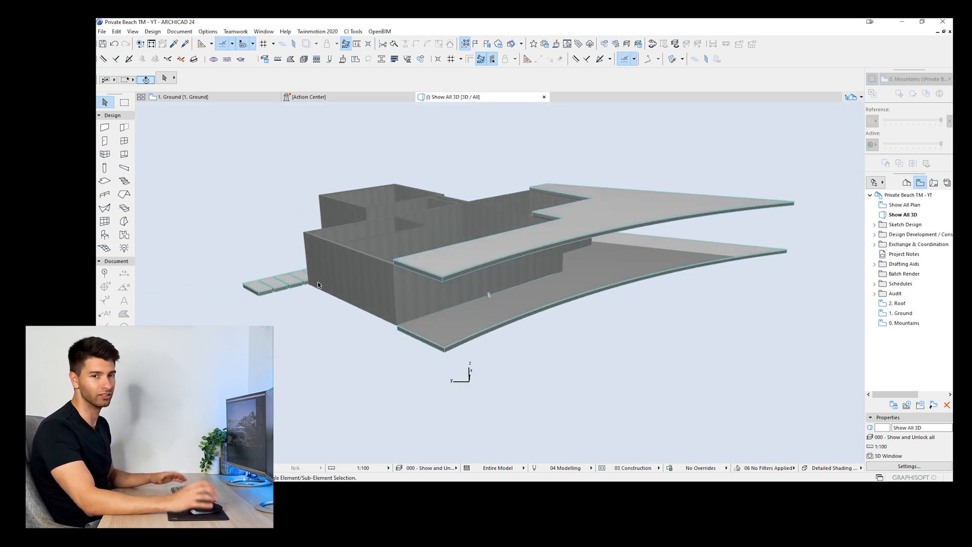
{"action": "key", "text": "F2"}
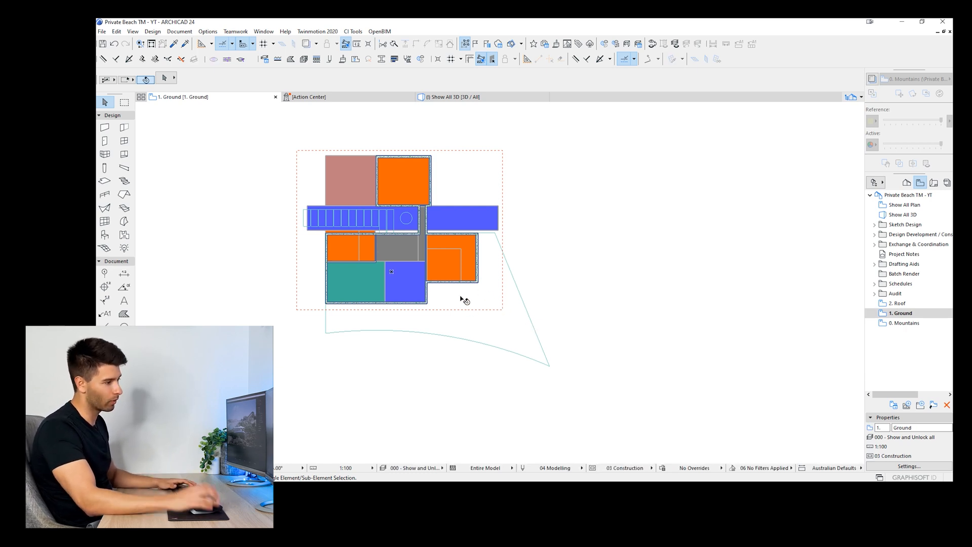
{"action": "scroll", "coordinate": [471, 337], "scroll_direction": "up", "scroll_amount": 2}
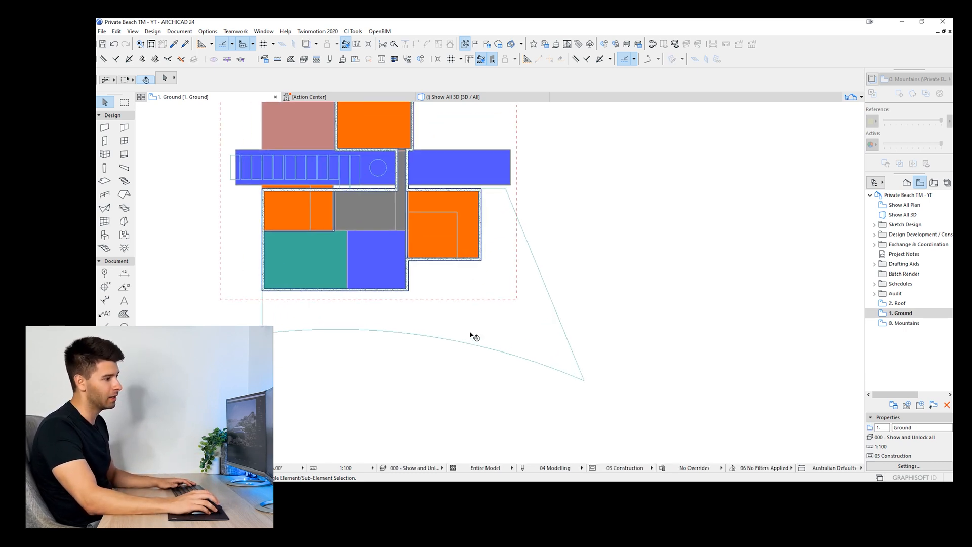
{"action": "middle_click_drag", "start_coordinate": [473, 335], "coordinate": [456, 318]}
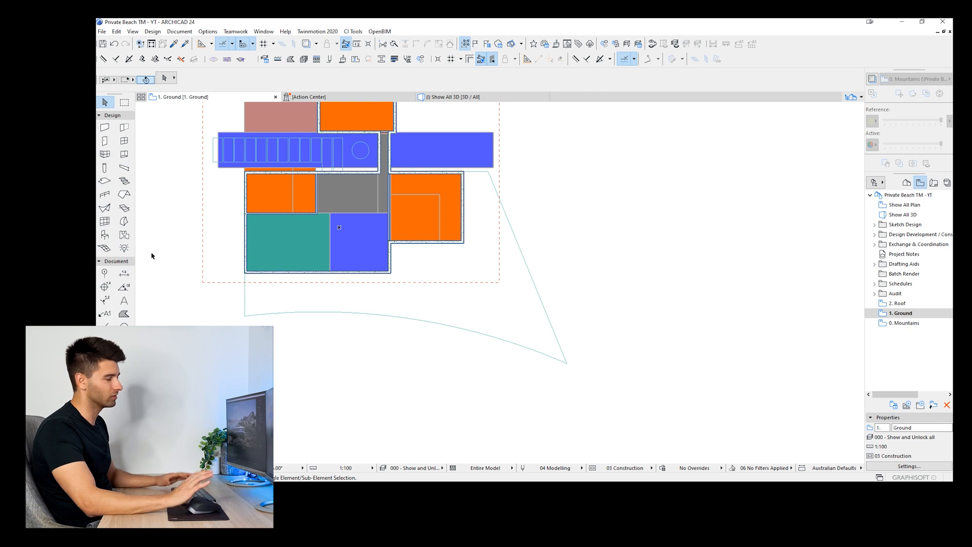
{"action": "left_click", "coordinate": [104, 340]}
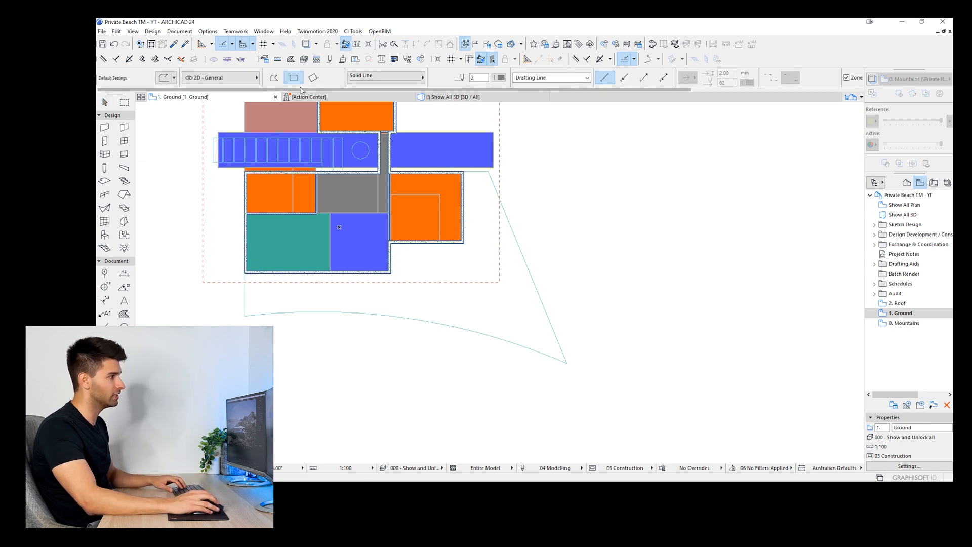
{"action": "left_click", "coordinate": [245, 315]}
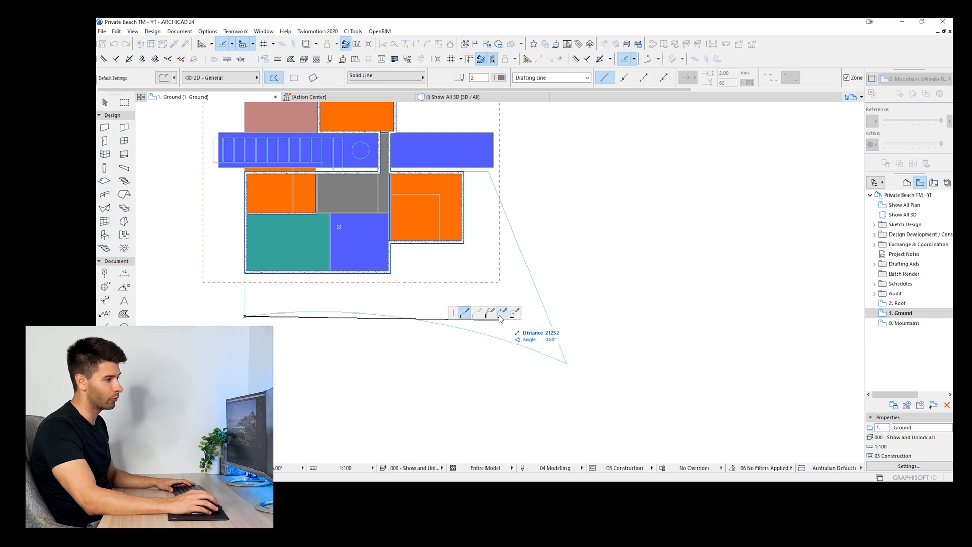
{"action": "left_click", "coordinate": [566, 362]}
{"action": "left_click", "coordinate": [319, 313]}
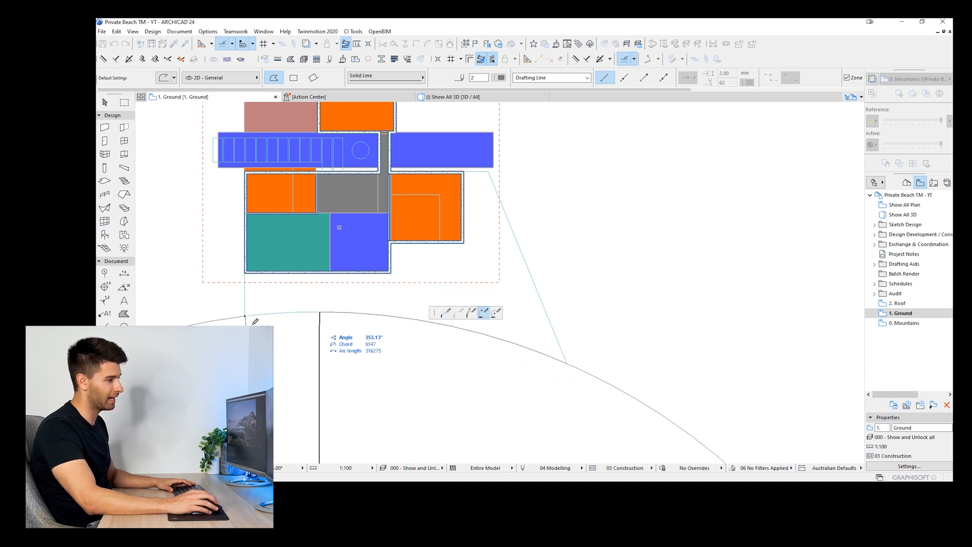
{"action": "double_click", "coordinate": [566, 363]}
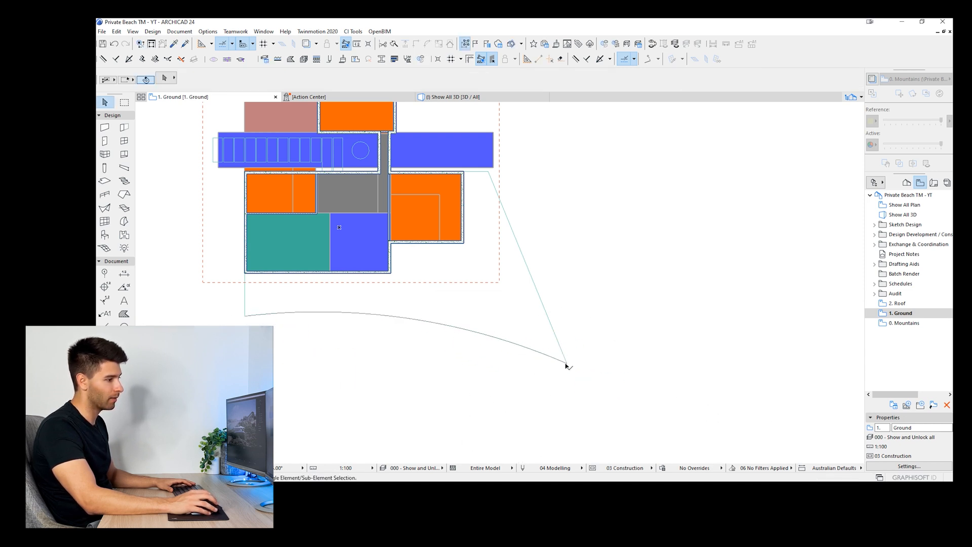
{"action": "left_click", "coordinate": [566, 363]}
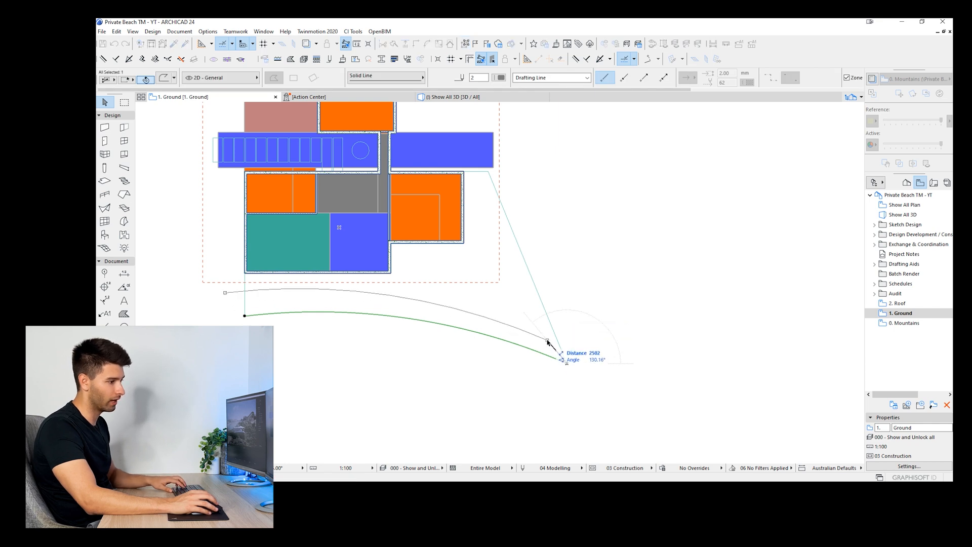
Step: Extend the roof slab on the ground floor plan with a polygon that follows the outer walls of the main house and the separate upper room
{"action": "key", "text": "F3"}
{"action": "middle_click_drag", "start_coordinate": [508, 343], "coordinate": [640, 239], "text": "shift"}
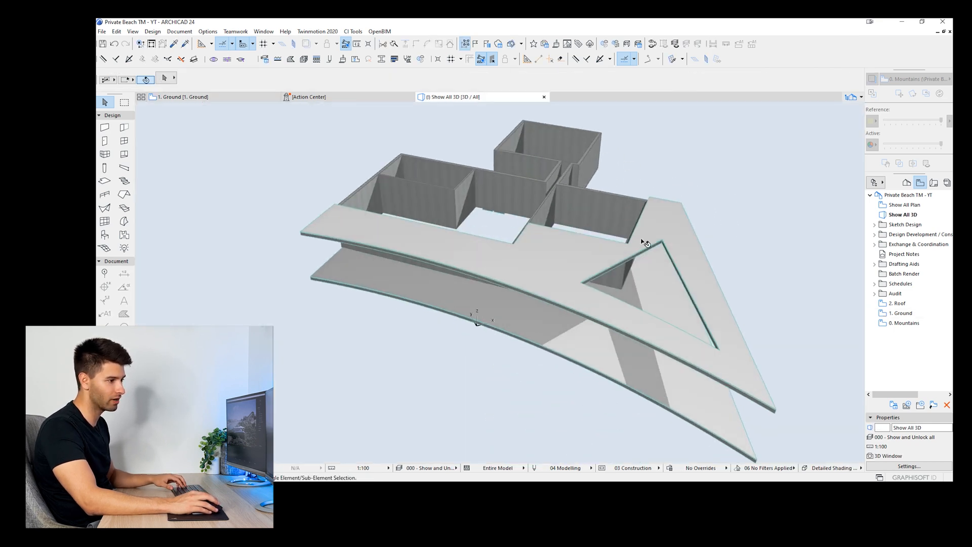
{"action": "middle_click_drag", "start_coordinate": [684, 366], "coordinate": [619, 267], "text": "shift"}
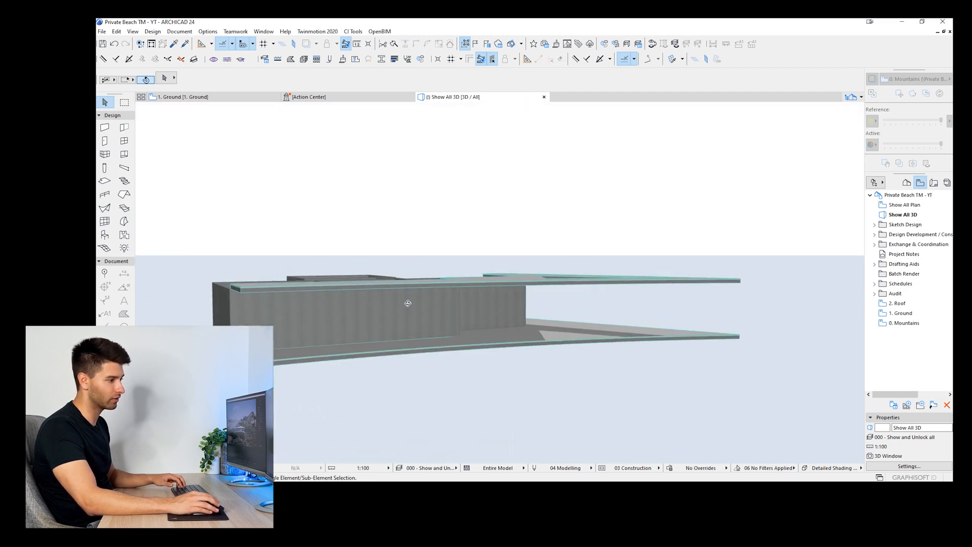
{"action": "middle_click_drag", "start_coordinate": [408, 303], "coordinate": [324, 298], "text": "shift"}
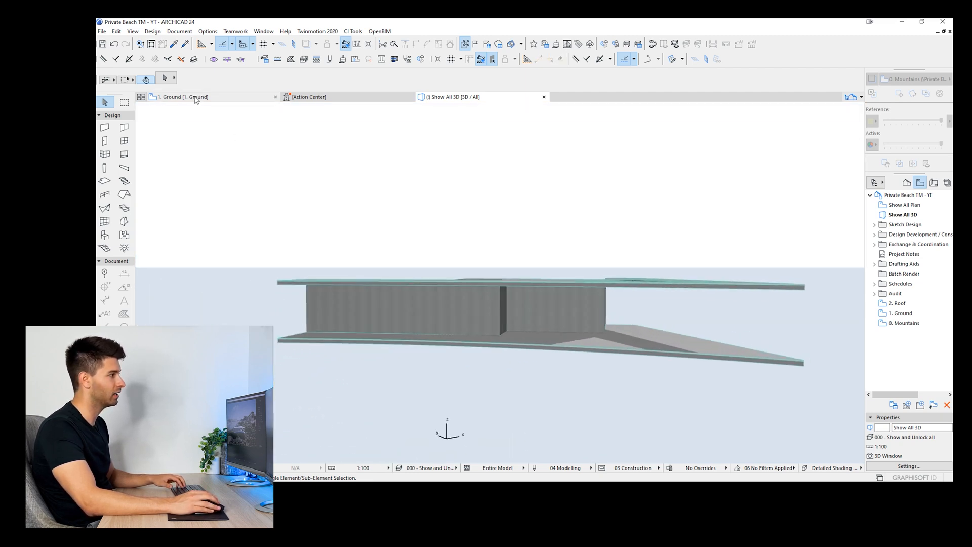
{"action": "left_click", "coordinate": [196, 97]}
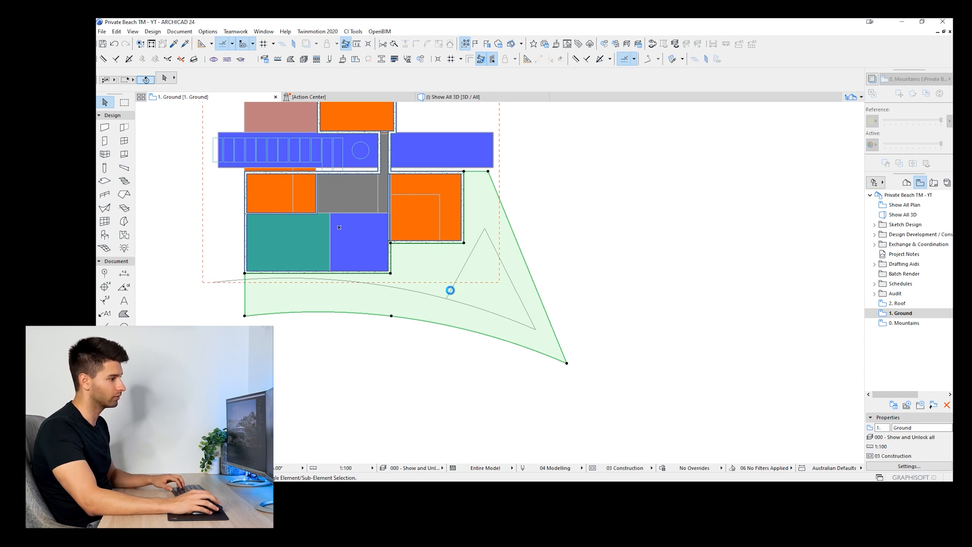
{"action": "left_click", "coordinate": [274, 276]}
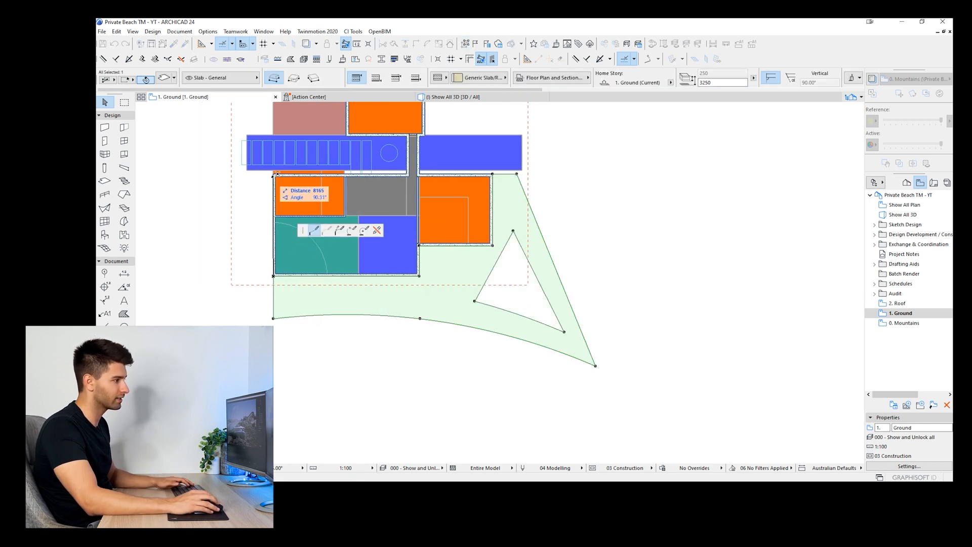
{"action": "left_click", "coordinate": [273, 174]}
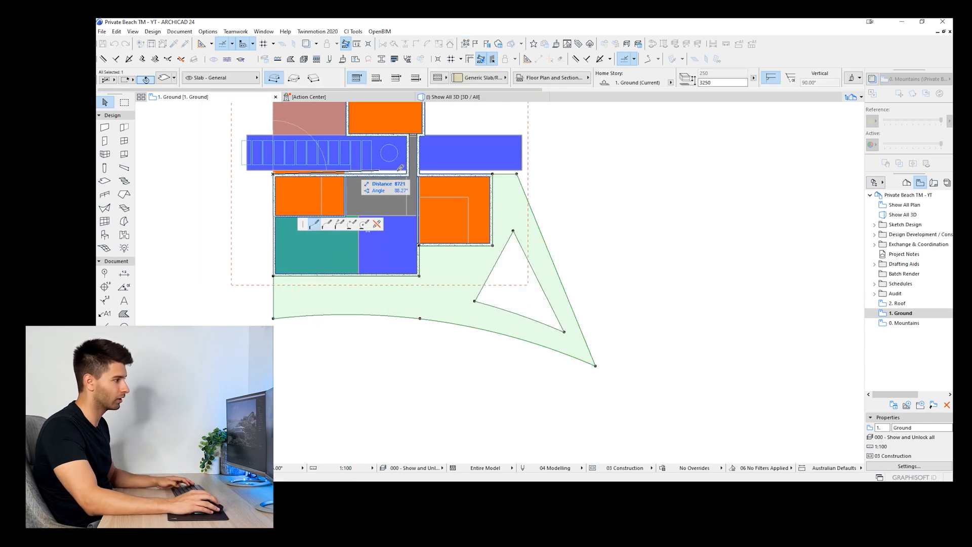
{"action": "left_click", "coordinate": [407, 174]}
{"action": "middle_click_drag", "start_coordinate": [407, 141], "coordinate": [412, 195]}
{"action": "left_click", "coordinate": [411, 188]}
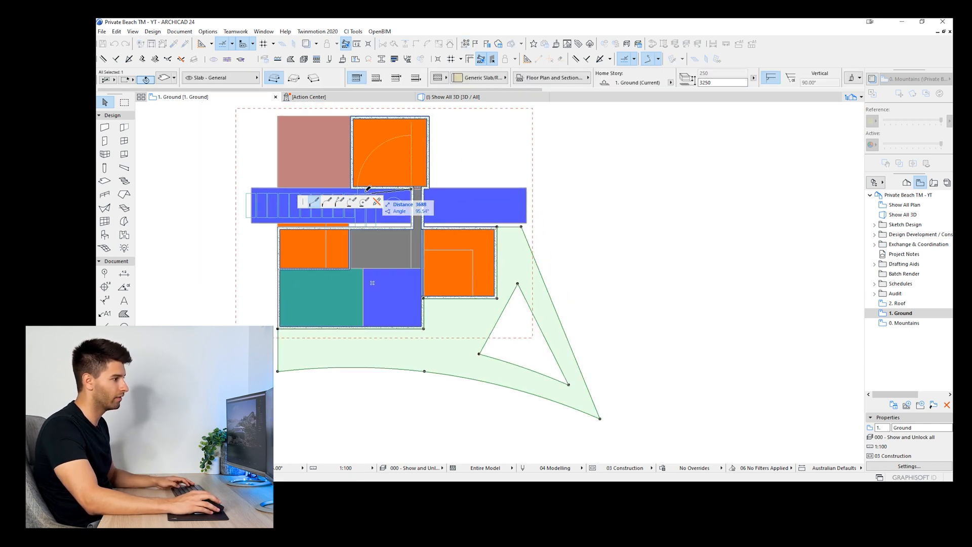
{"action": "left_click", "coordinate": [350, 189]}
{"action": "left_click", "coordinate": [350, 116]}
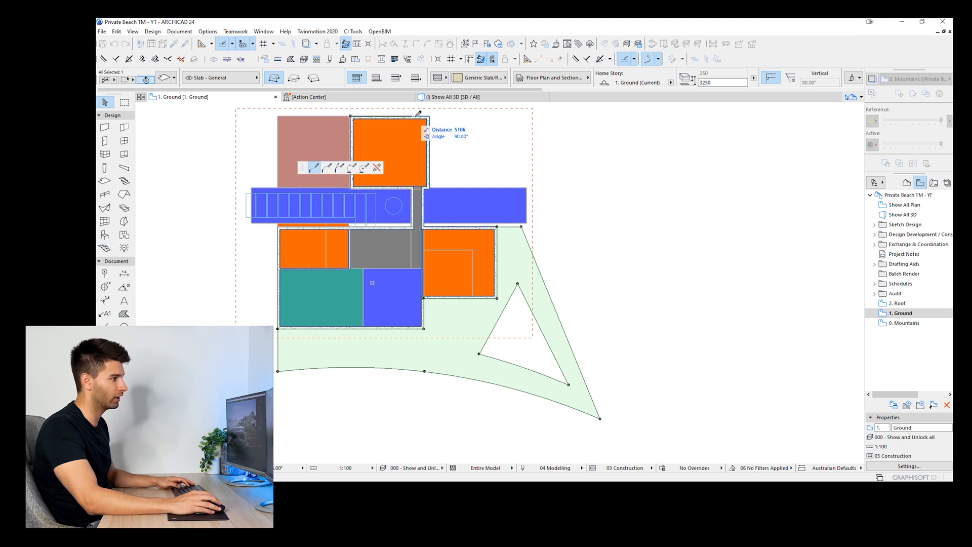
{"action": "left_click", "coordinate": [430, 116]}
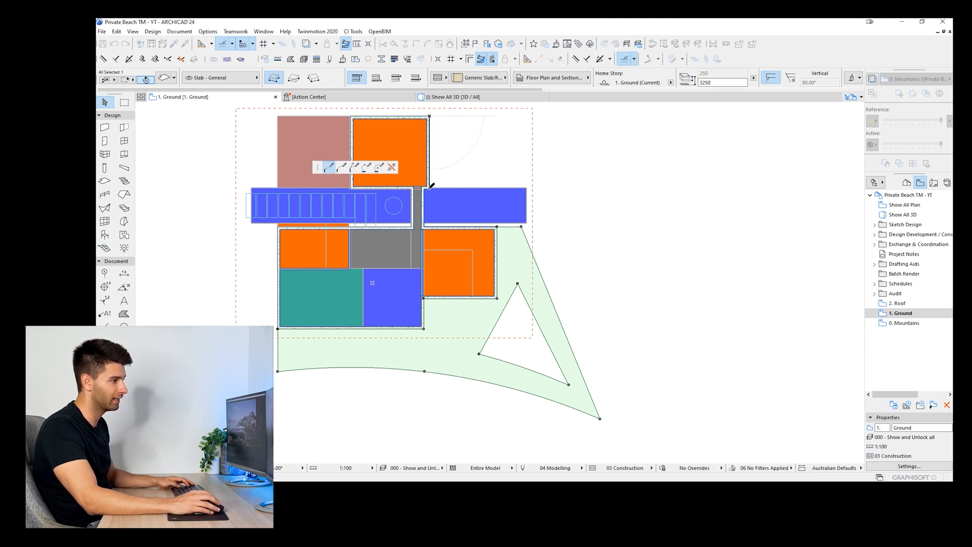
{"action": "left_click", "coordinate": [423, 189]}
{"action": "left_click", "coordinate": [423, 227]}
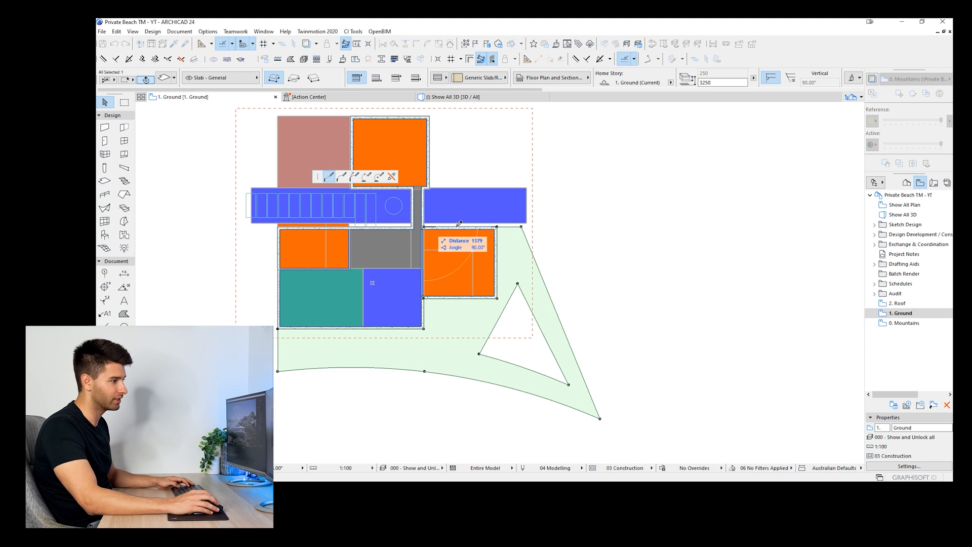
{"action": "left_click", "coordinate": [497, 226]}
{"action": "left_click", "coordinate": [497, 298]}
{"action": "left_click", "coordinate": [423, 298]}
{"action": "left_click", "coordinate": [423, 328]}
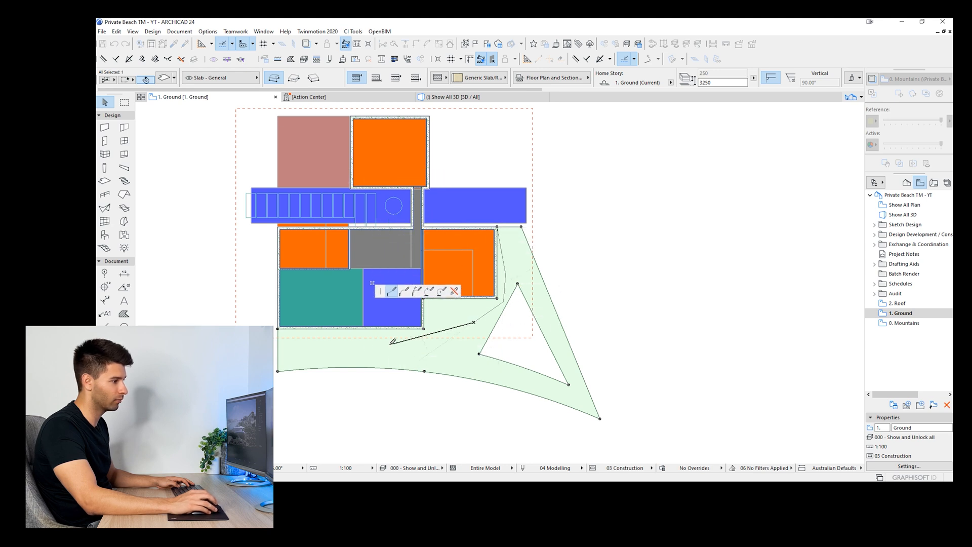
{"action": "left_click", "coordinate": [278, 328]}
Step: Set the roof slab's thickness to 350 in the 3D view
{"action": "key", "text": "F3"}
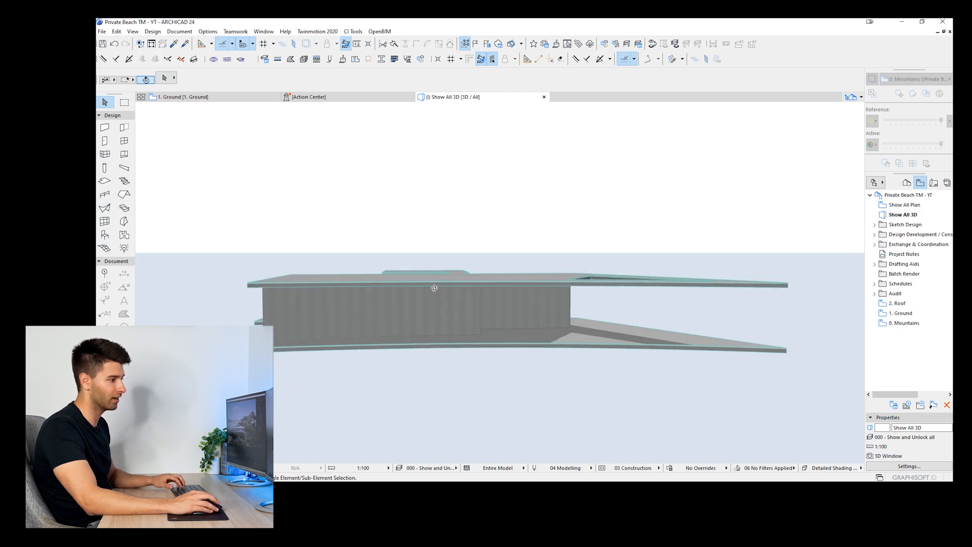
{"action": "left_click", "coordinate": [482, 277]}
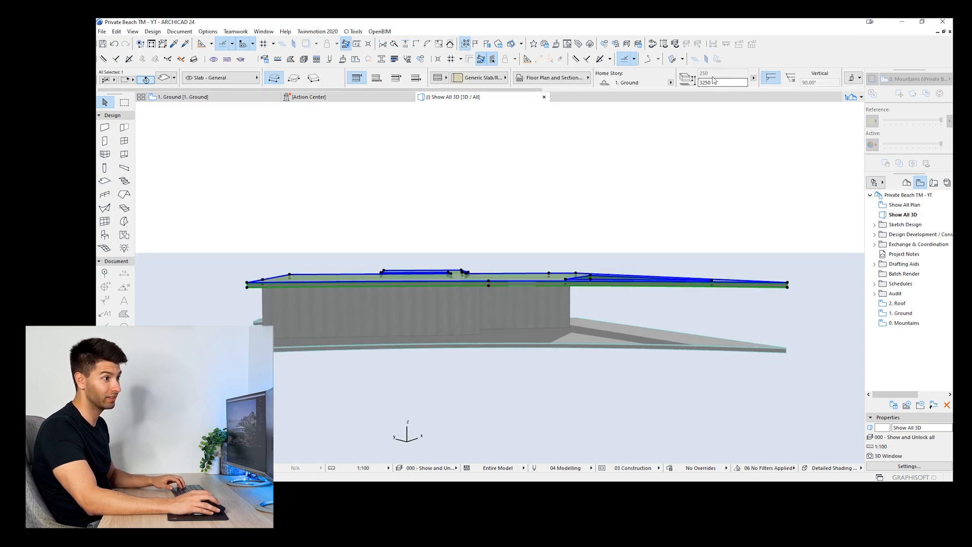
{"action": "key", "text": "ctrl+t"}
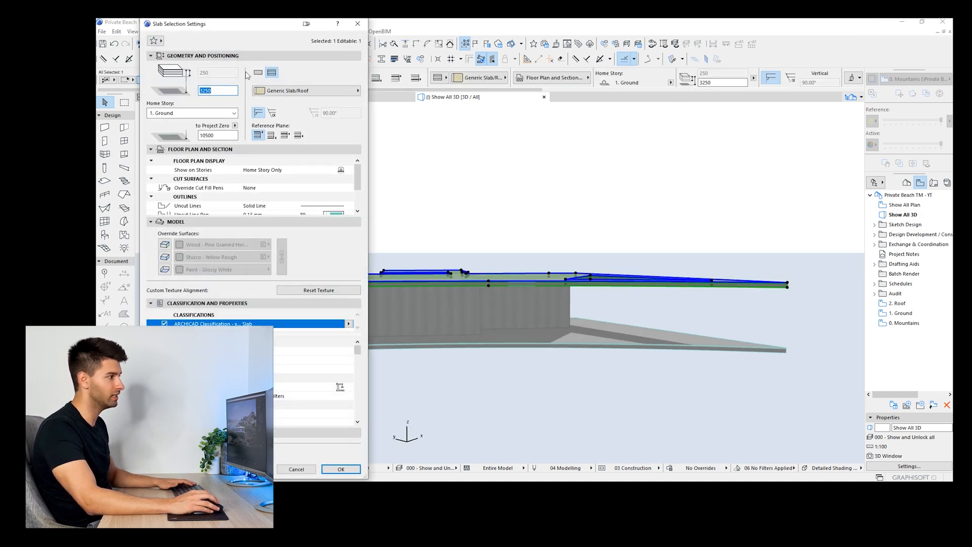
{"action": "type", "text": "350"}
{"action": "key", "text": "Return"}
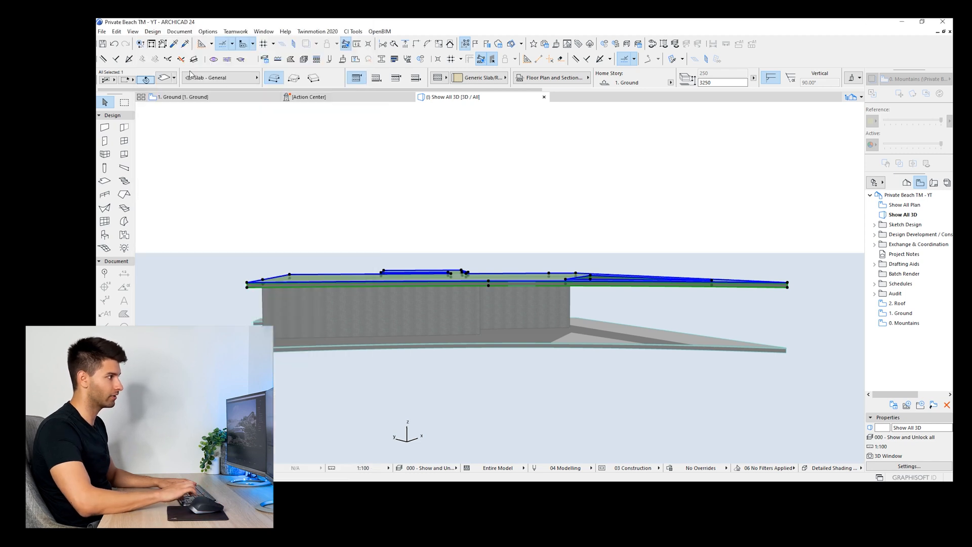
Step: Switch the ground floor slab from a composite to a basic structure with a thickness of 350
{"action": "key", "text": "Escape"}
{"action": "middle_click_drag", "start_coordinate": [562, 291], "coordinate": [534, 318], "text": "shift"}
{"action": "left_click", "coordinate": [549, 331]}
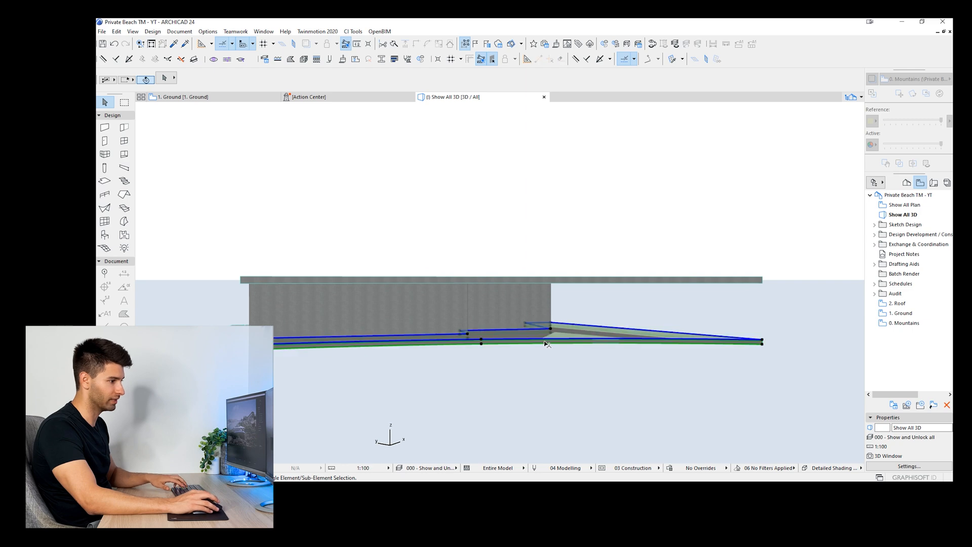
{"action": "key", "text": "ctrl+t"}
{"action": "key", "text": "Escape"}
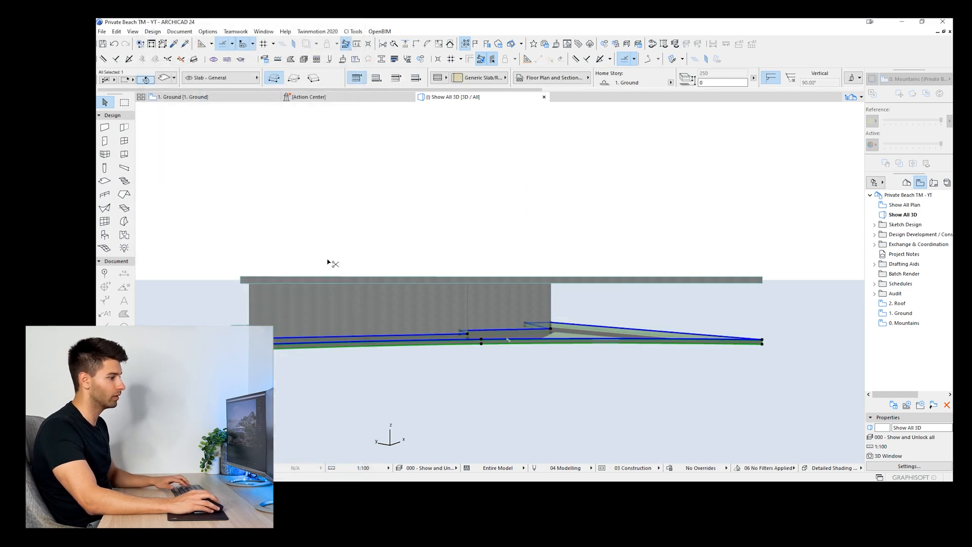
{"action": "key", "text": "ctrl+t"}
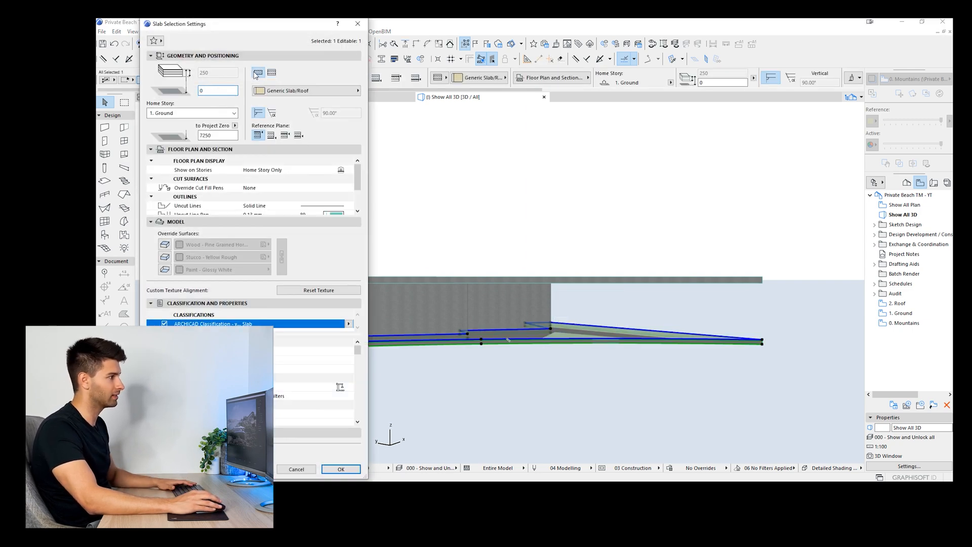
{"action": "left_click", "coordinate": [257, 73]}
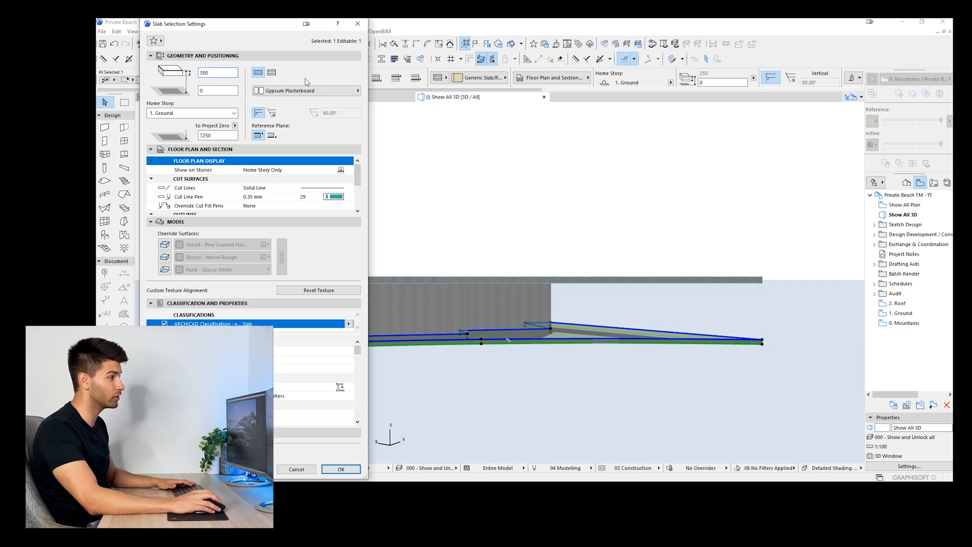
Step: Override all three surfaces of the ground floor slab with Concrete - 02, linked together, and apply the slab settings
{"action": "left_click", "coordinate": [166, 245]}
{"action": "left_click", "coordinate": [281, 256]}
{"action": "left_click", "coordinate": [251, 247]}
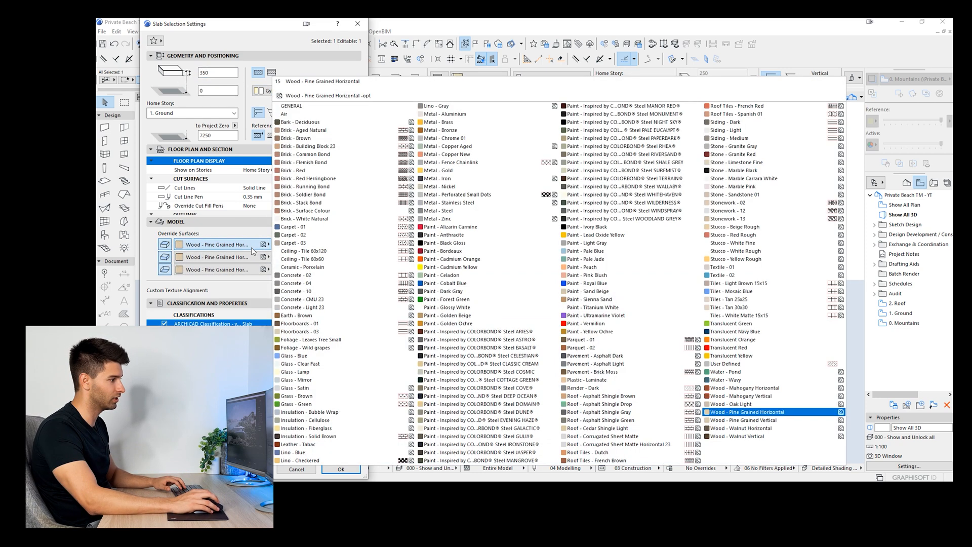
{"action": "type", "text": "co"}
{"action": "key", "text": "Return"}
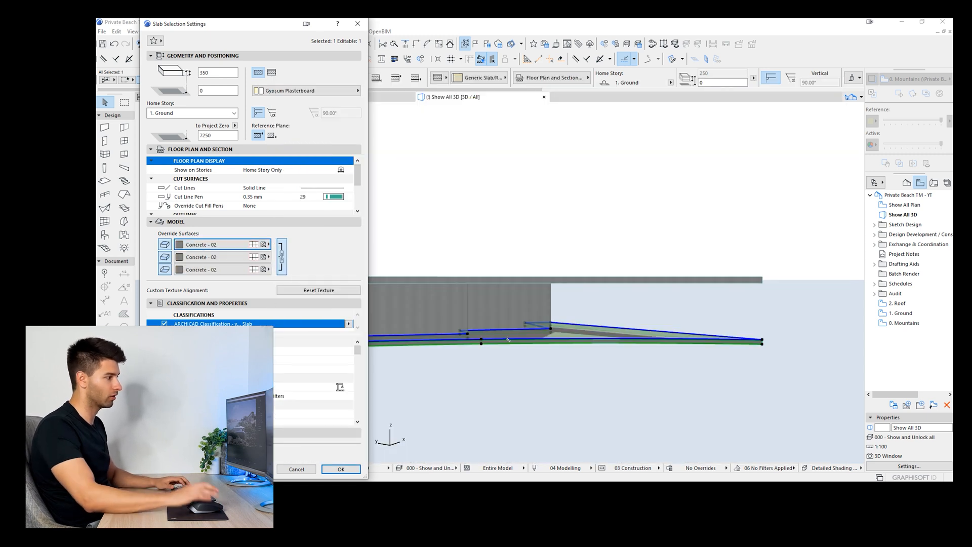
{"action": "left_click", "coordinate": [341, 469]}
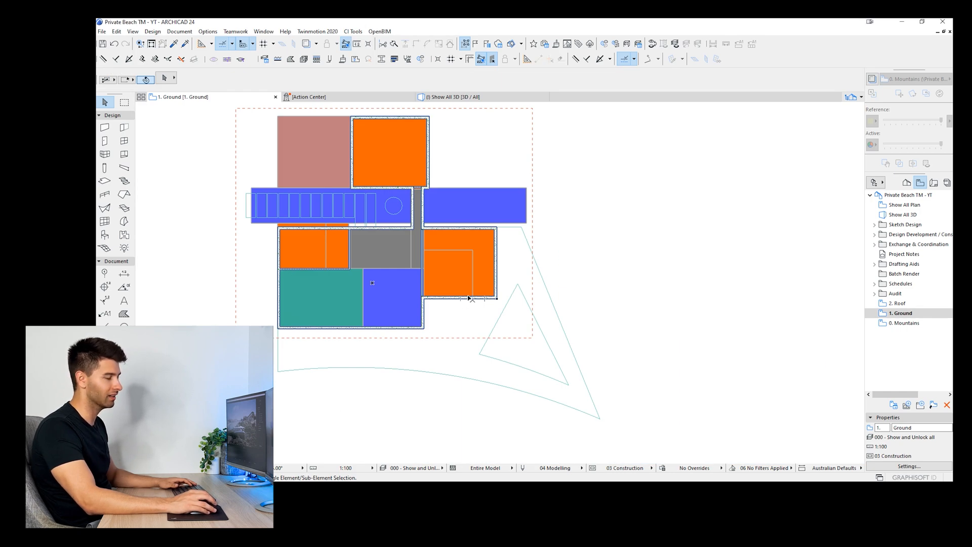
Step: Activate the Window tool on the ground floor plan and open its default settings
{"action": "scroll", "coordinate": [329, 290], "scroll_direction": "up", "scroll_amount": 2}
{"action": "middle_click_drag", "start_coordinate": [347, 312], "coordinate": [319, 284]}
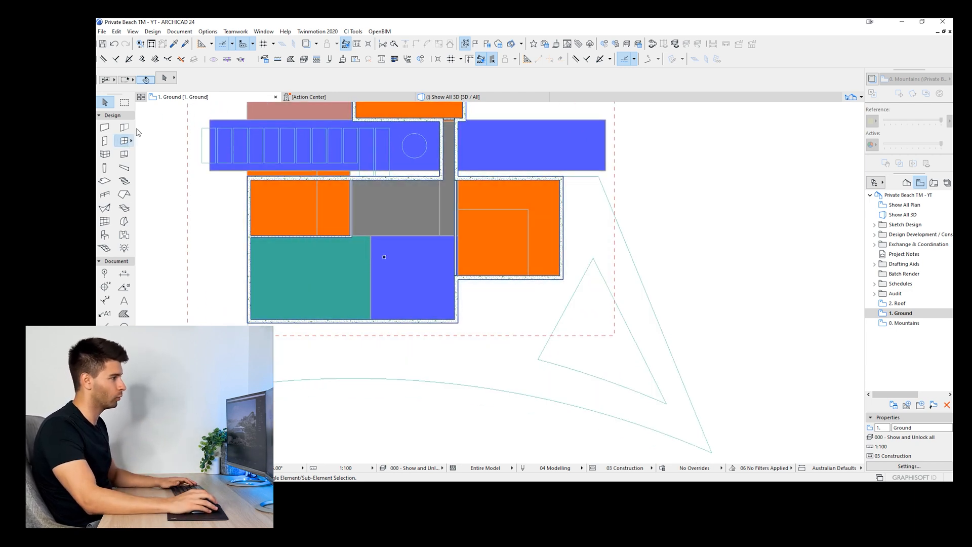
{"action": "left_click", "coordinate": [126, 140]}
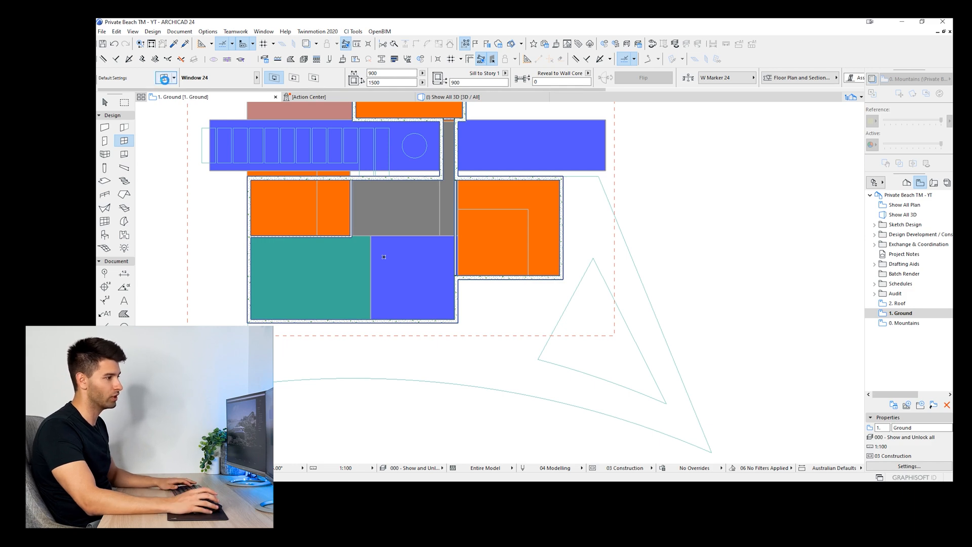
{"action": "left_click", "coordinate": [164, 78]}
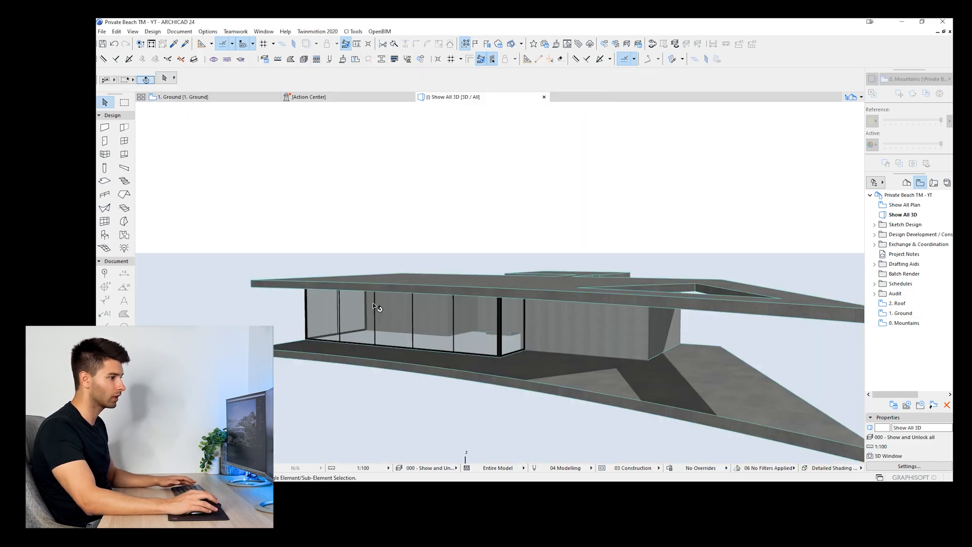
Step: Offset the short end edge of the roof slab, above the glazed end, outward by 600 in the 3D view
{"action": "middle_click_drag", "start_coordinate": [506, 304], "coordinate": [554, 318], "text": "shift"}
{"action": "left_click_drag", "start_coordinate": [415, 332], "coordinate": [344, 339]}
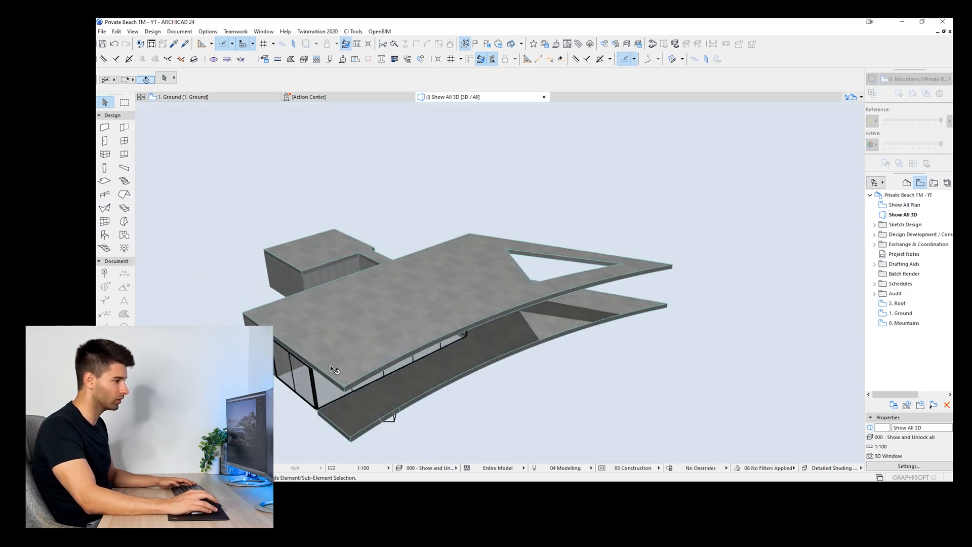
{"action": "left_click", "coordinate": [336, 381]}
{"action": "left_click", "coordinate": [309, 363]}
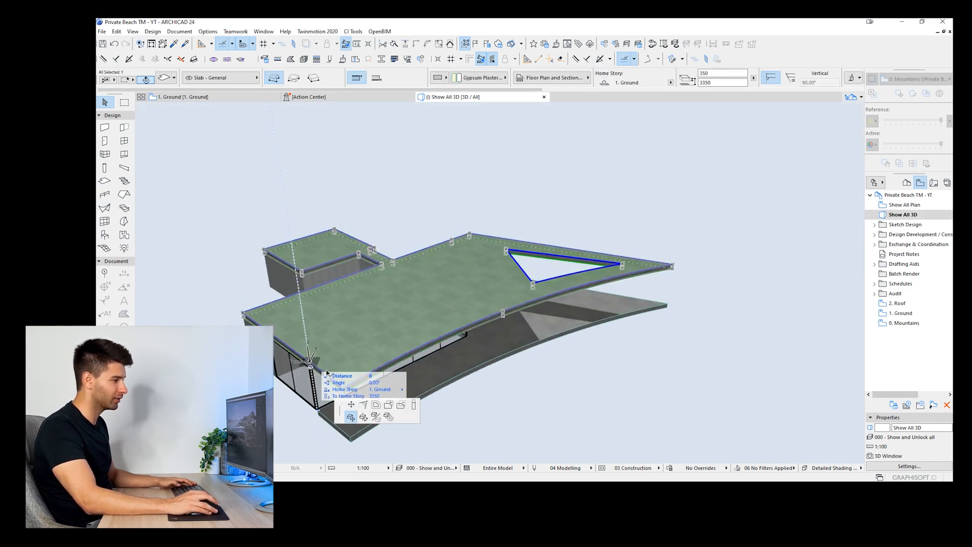
{"action": "key", "text": "Escape"}
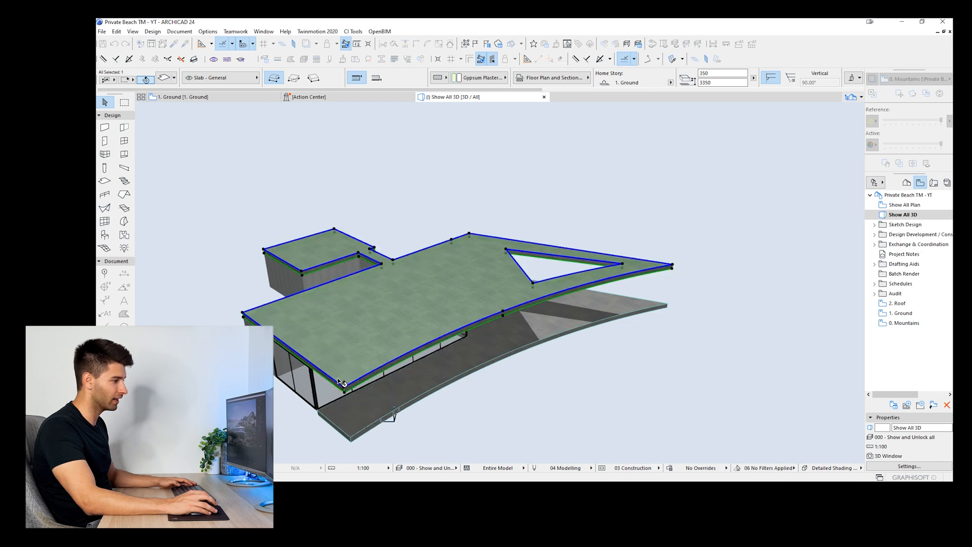
{"action": "left_click", "coordinate": [335, 382]}
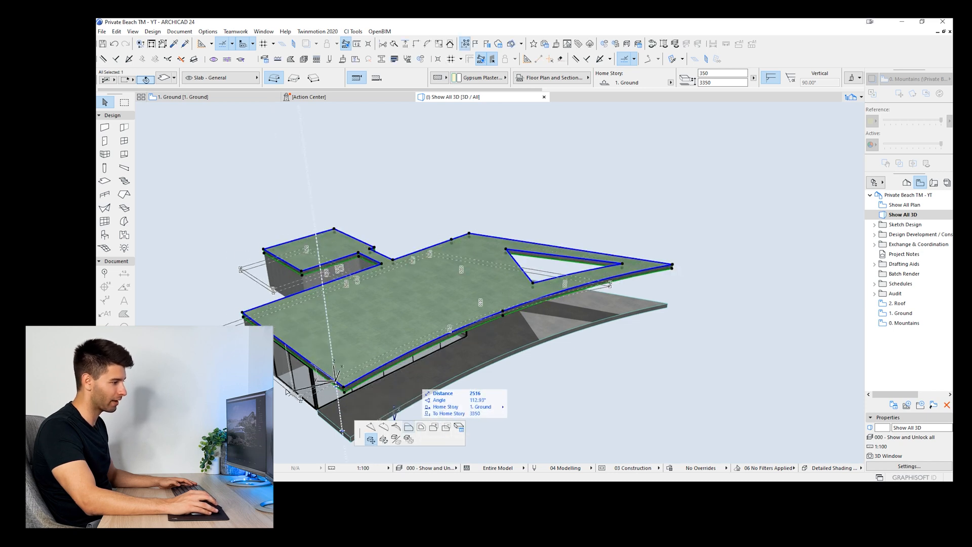
{"action": "left_click", "coordinate": [409, 427]}
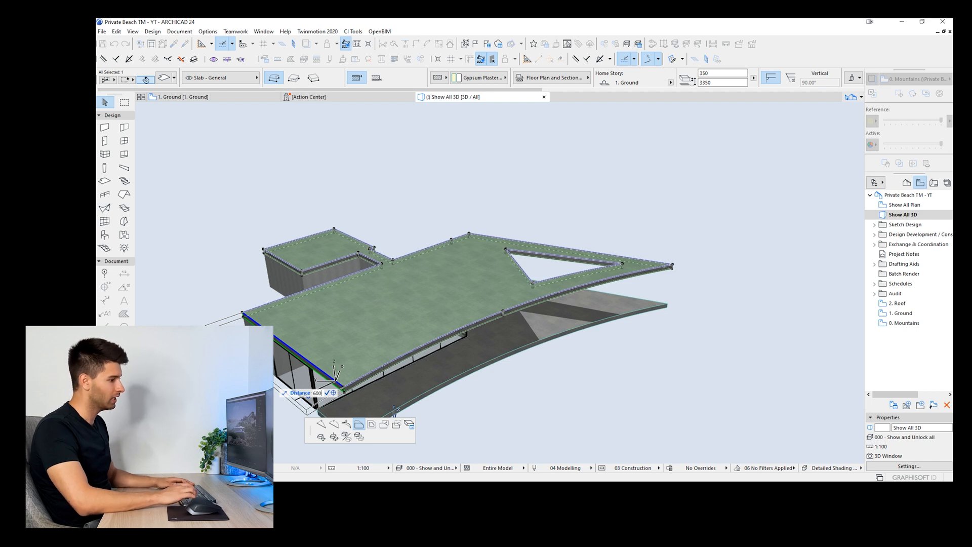
{"action": "key", "text": "Return"}
{"action": "key", "text": "Escape"}
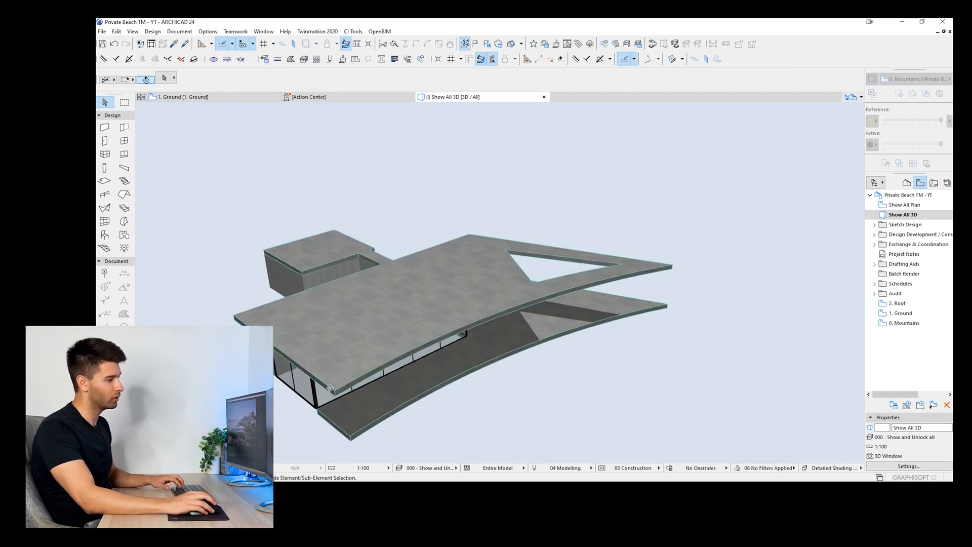
Step: Offset the matching short end edge of the ground floor slab outward beneath the extended roof
{"action": "middle_click_drag", "start_coordinate": [335, 381], "coordinate": [374, 415], "text": "shift"}
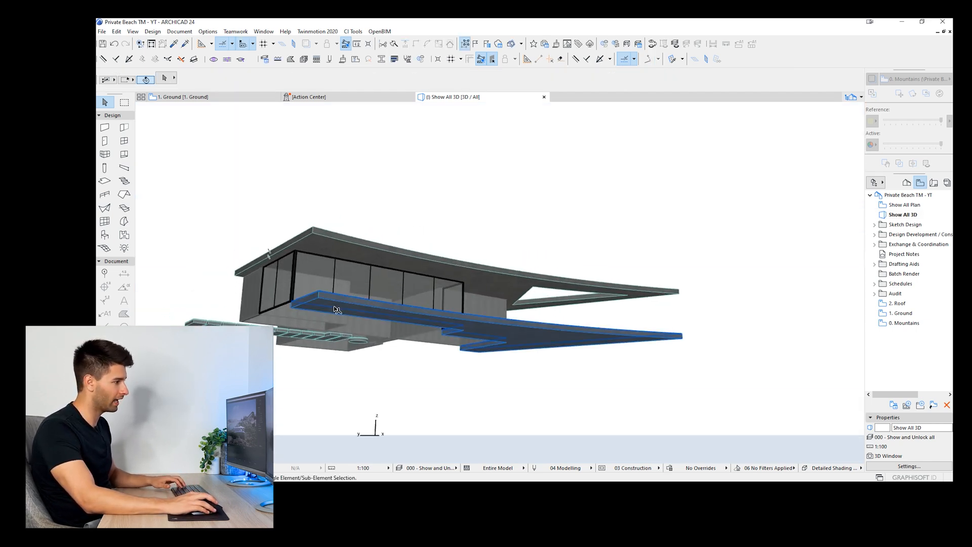
{"action": "left_click", "coordinate": [314, 394]}
{"action": "left_click", "coordinate": [313, 392]}
{"action": "left_click", "coordinate": [292, 377]}
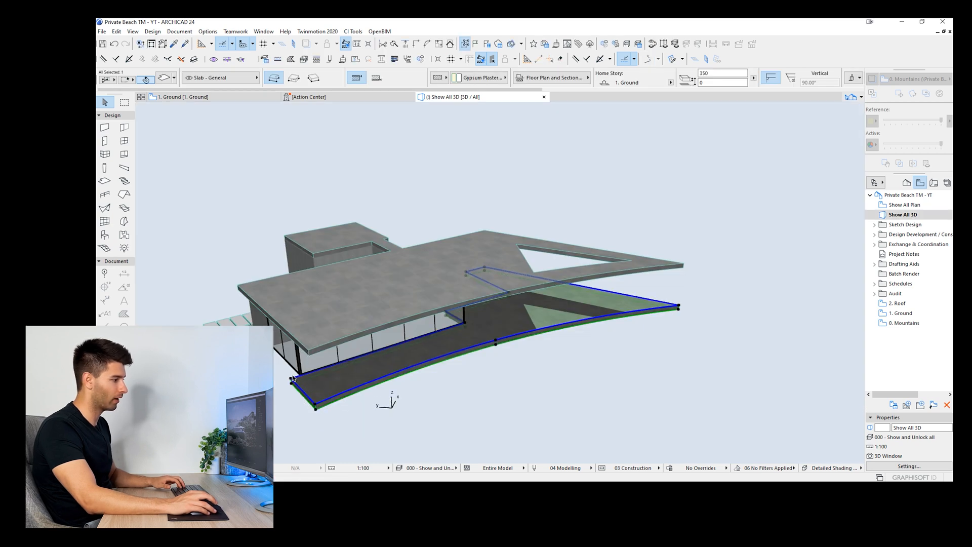
{"action": "left_click", "coordinate": [299, 379]}
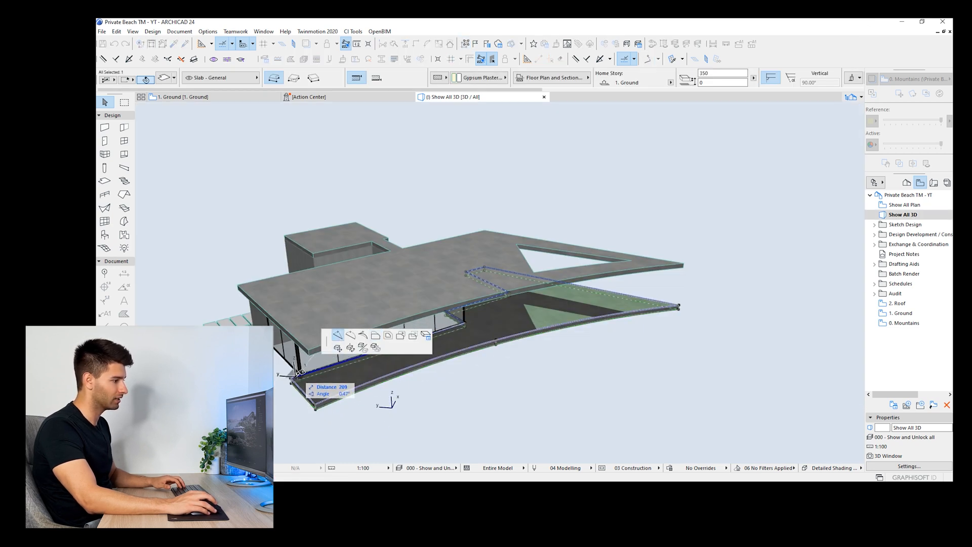
{"action": "left_click", "coordinate": [296, 377]}
{"action": "left_click", "coordinate": [296, 379]}
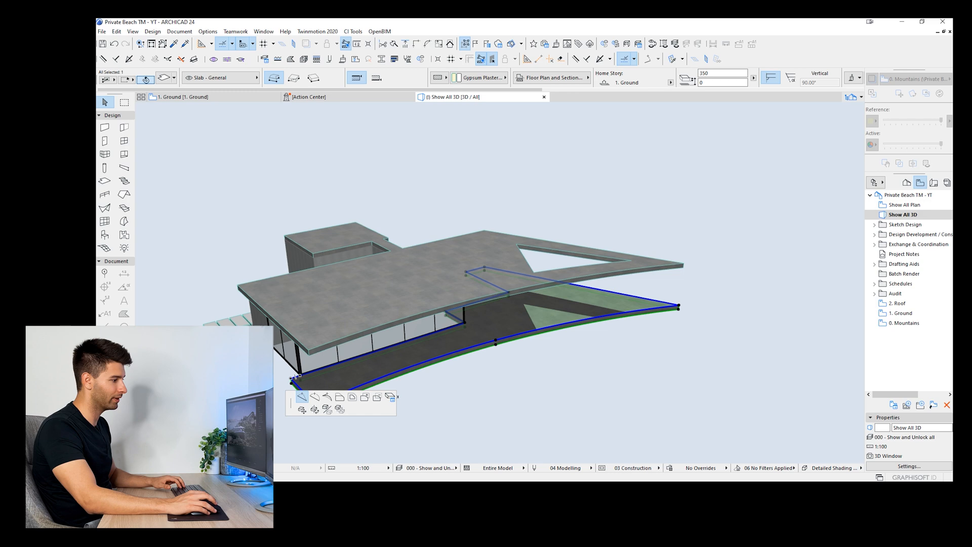
{"action": "left_click", "coordinate": [340, 397]}
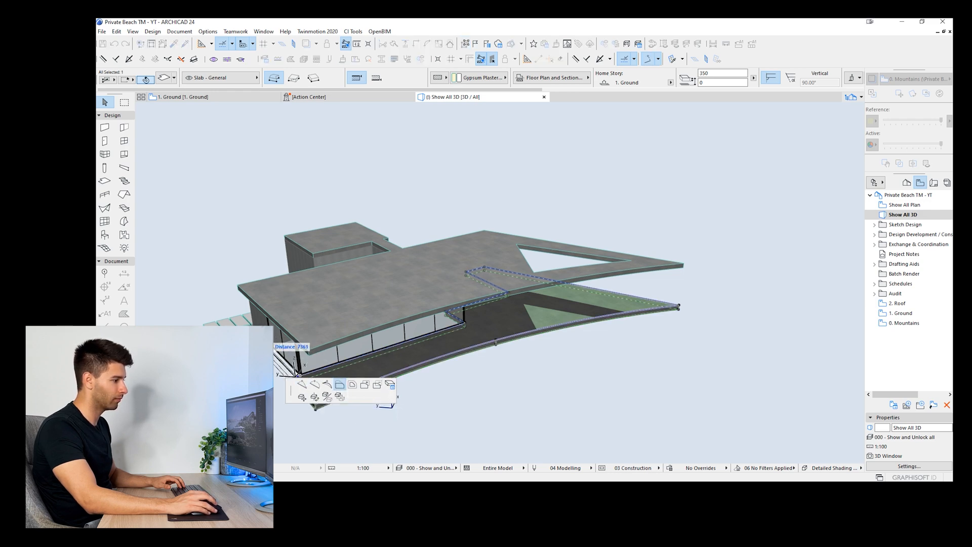
{"action": "key", "text": "Escape"}
{"action": "key", "text": "Escape"}
Step: Switch to Twinmotion and review the extended slabs from the water and from a higher angle
{"action": "middle_click_drag", "start_coordinate": [317, 402], "coordinate": [354, 363], "text": "shift"}
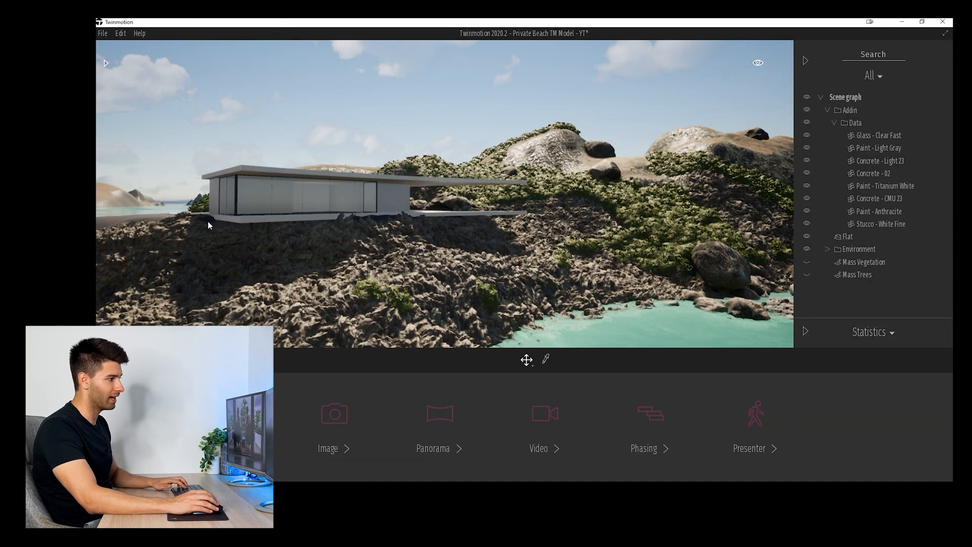
{"action": "middle_click_drag", "start_coordinate": [207, 220], "coordinate": [221, 245]}
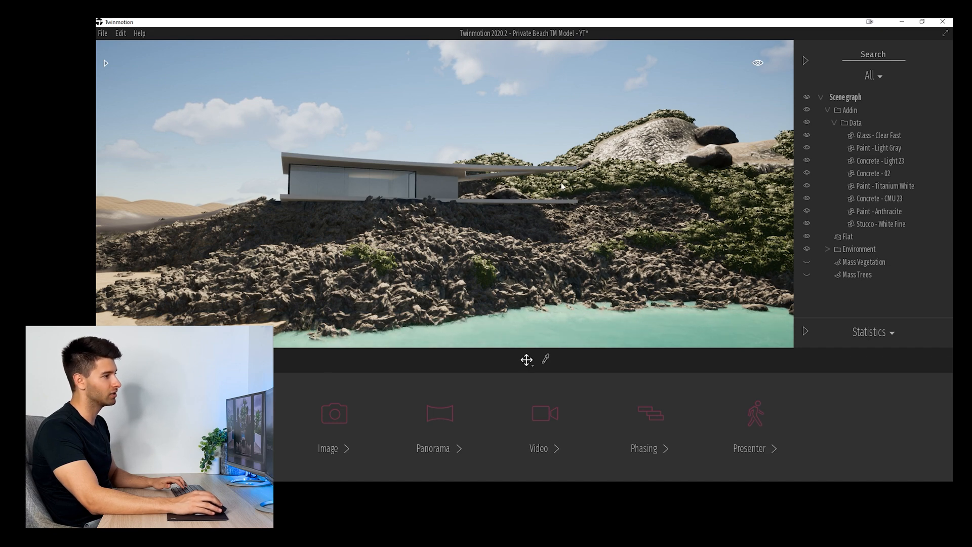
{"action": "middle_click_drag", "start_coordinate": [561, 183], "coordinate": [541, 182]}
{"action": "mouse_move", "coordinate": [540, 182]}
{"action": "right_mouse_down"}
{"action": "mouse_move", "coordinate": [511, 177]}
{"action": "mouse_move", "coordinate": [555, 195]}
{"action": "mouse_move", "coordinate": [546, 187]}
{"action": "right_mouse_up"}
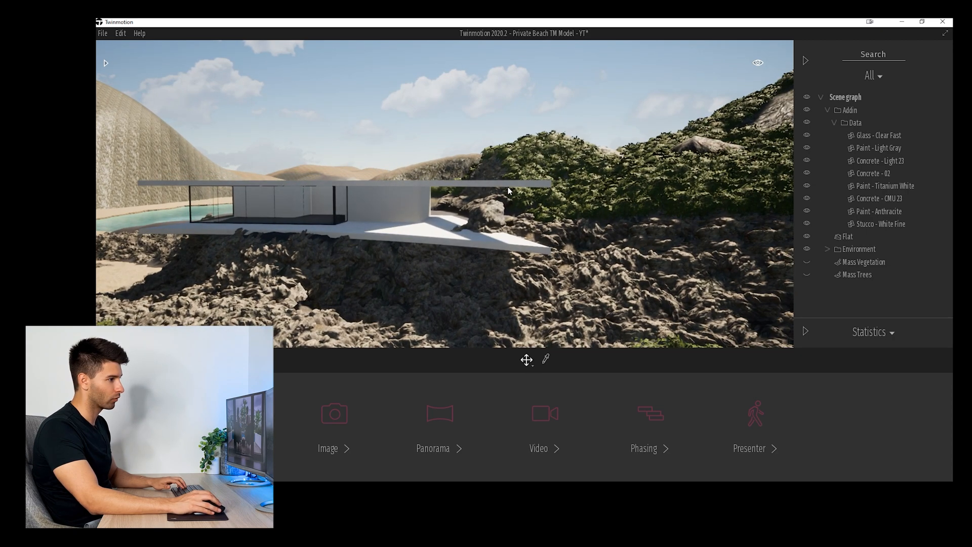
Step: Switch back to ARCHICAD and place a 300 x 300 column near the slab's pointed tip on the ground floor plan
{"action": "key", "text": "alt+Tab"}
{"action": "left_click", "coordinate": [220, 98]}
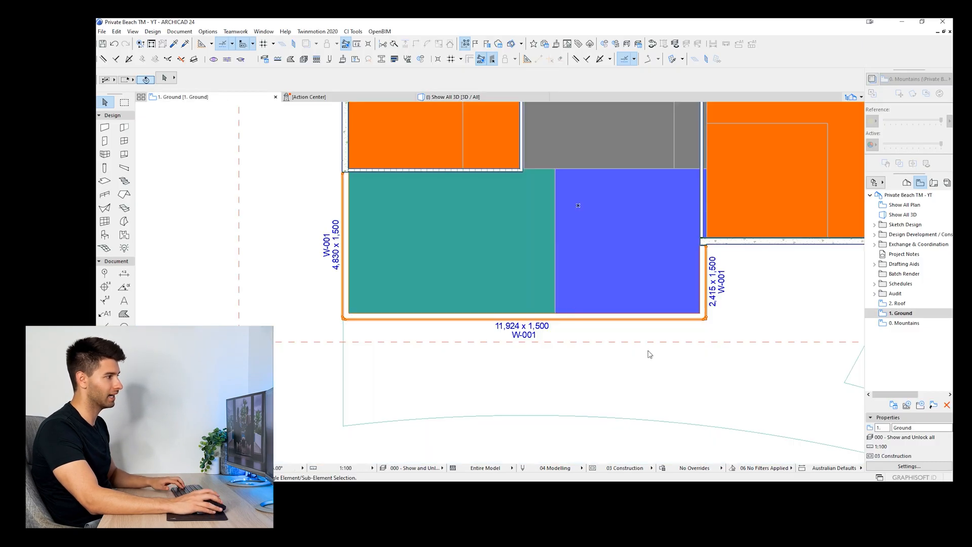
{"action": "scroll", "coordinate": [679, 358], "scroll_direction": "down", "scroll_amount": 4}
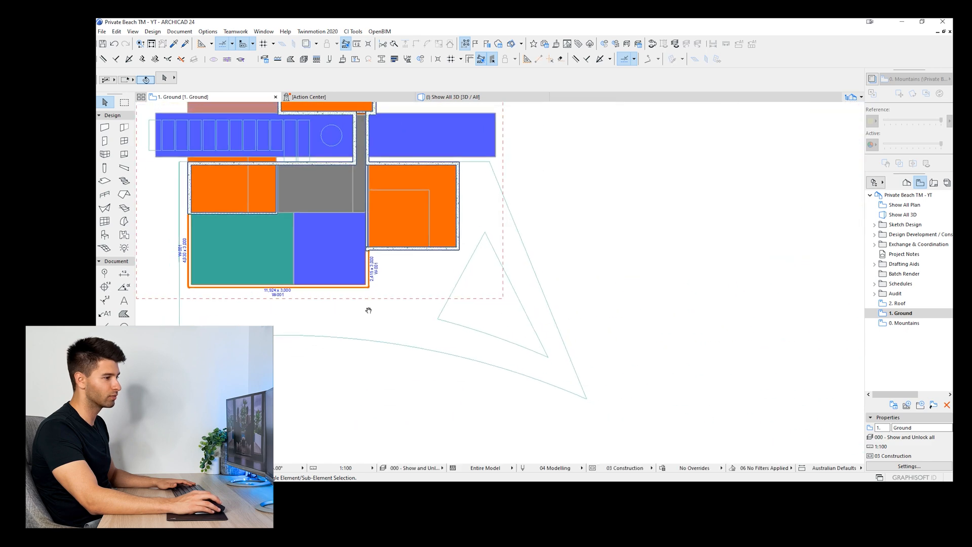
{"action": "left_click", "coordinate": [104, 168]}
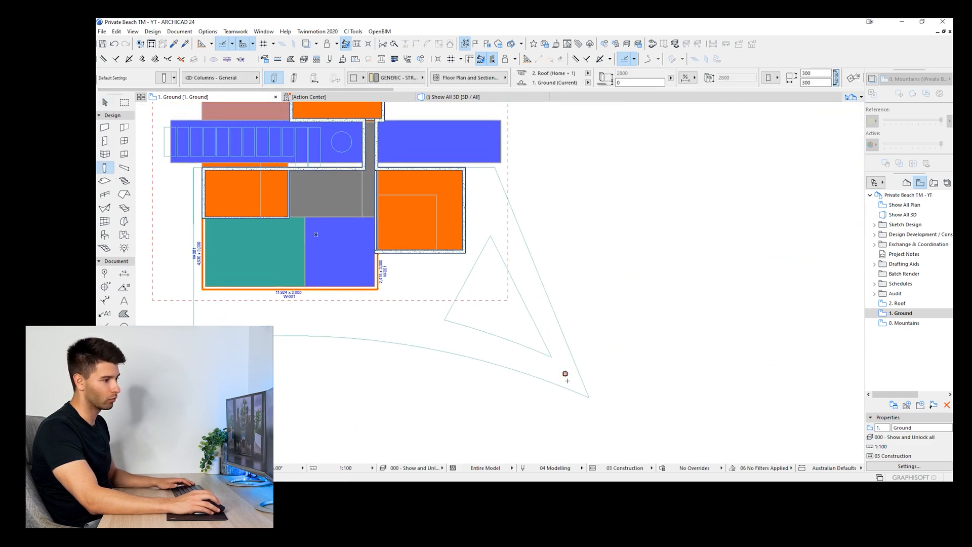
{"action": "key", "text": "Escape"}
{"action": "left_click", "coordinate": [428, 97]}
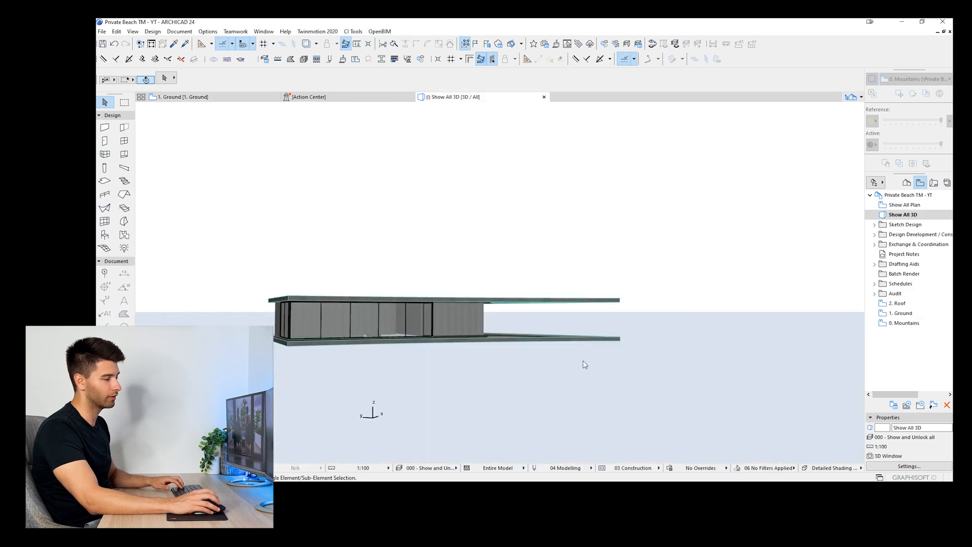
{"action": "scroll", "coordinate": [516, 301], "scroll_direction": "up", "scroll_amount": 3}
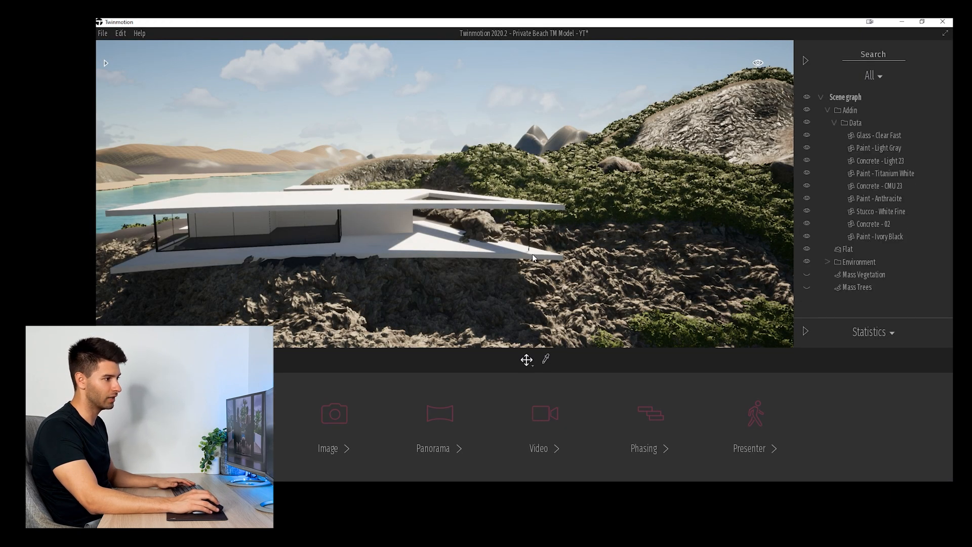
Step: Switch to Twinmotion and examine the house with the tip column from above and from across the water
{"action": "middle_click_drag", "start_coordinate": [651, 249], "coordinate": [408, 263], "text": "shift"}
{"action": "right_click_drag", "start_coordinate": [552, 246], "coordinate": [732, 253]}
{"action": "key", "text": "w"}
{"action": "key", "text": "q"}
{"action": "key", "text": "d"}
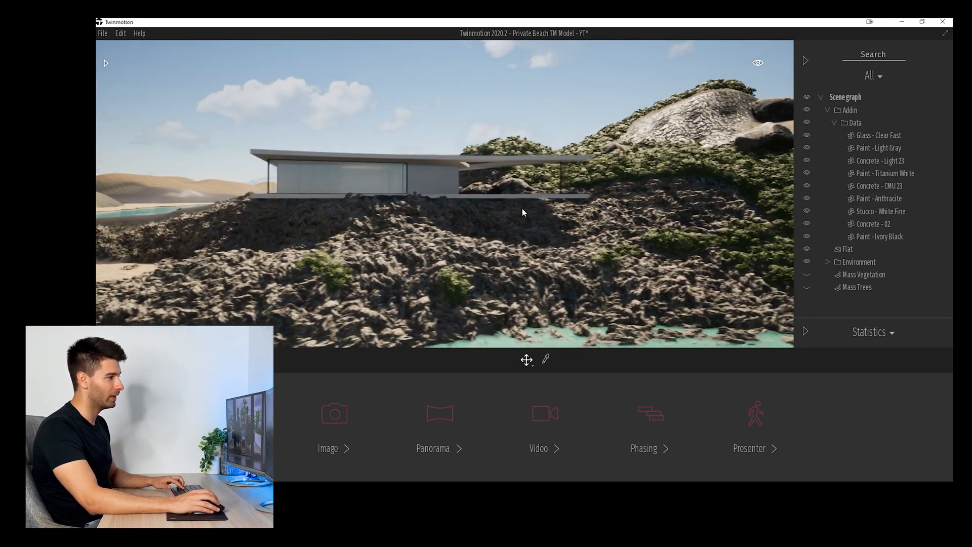
{"action": "right_click_drag", "start_coordinate": [514, 213], "coordinate": [538, 202]}
{"action": "key", "text": "s"}
{"action": "key", "text": "d"}
{"action": "key", "text": "a"}
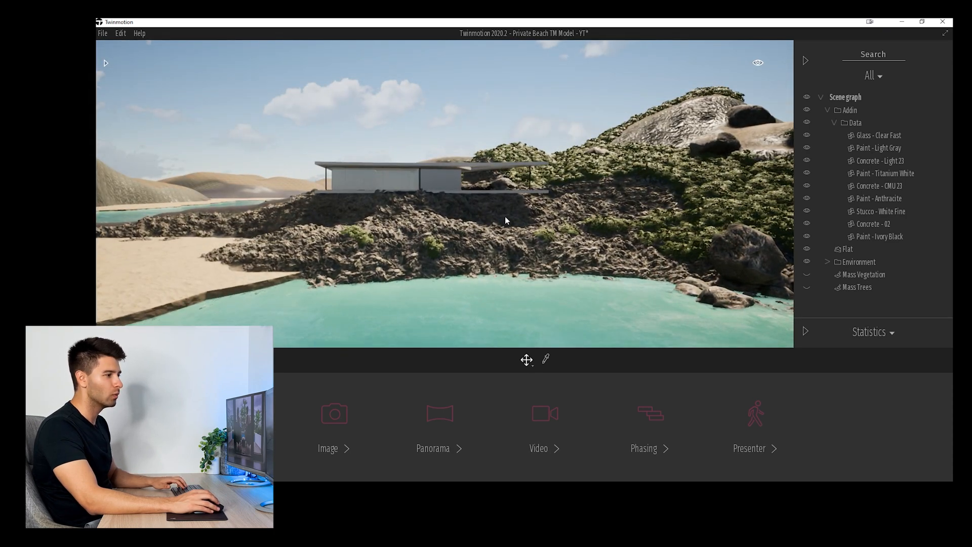
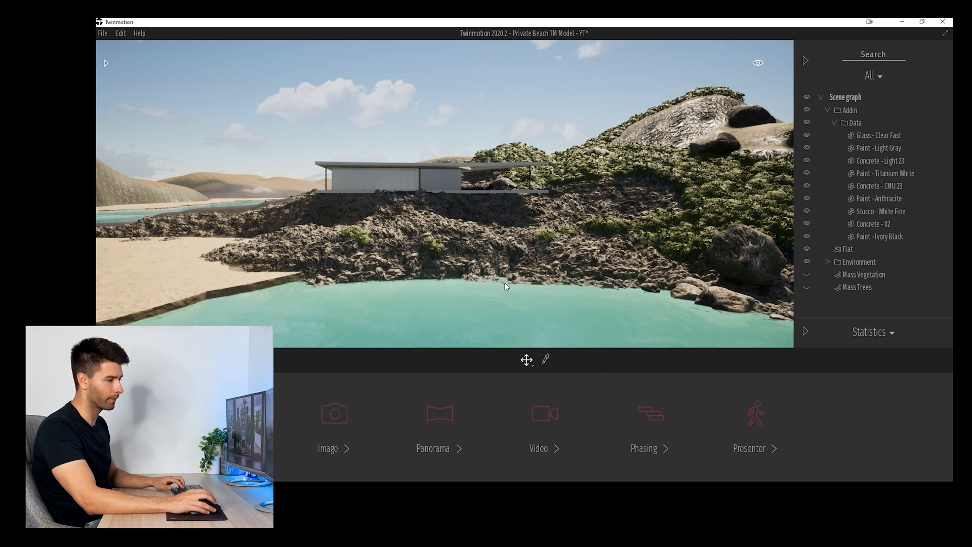
Step: Inspect the rocky slope in front of the house up close, selecting individual rocks, and check the view from farther back
{"action": "key", "text": "w"}
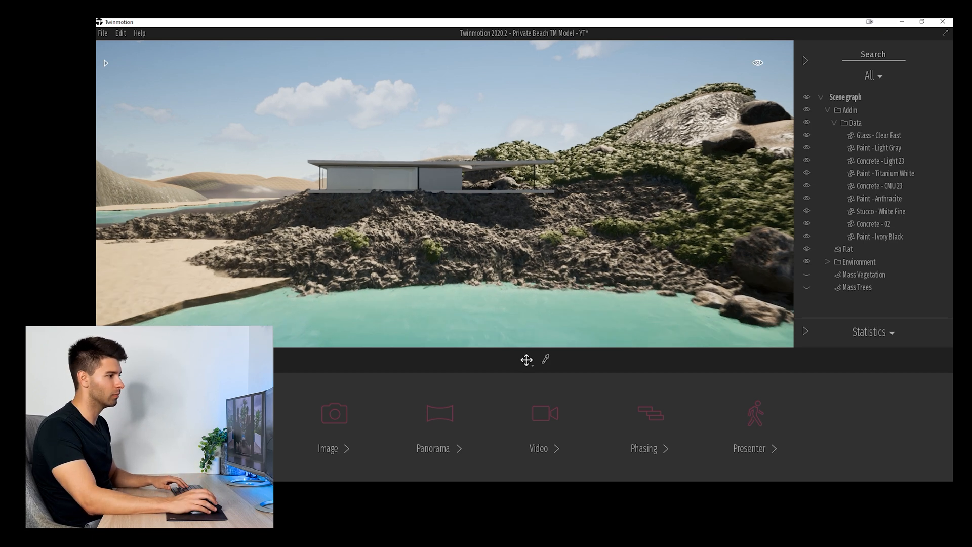
{"action": "key", "text": "e"}
{"action": "right_click_drag", "start_coordinate": [494, 212], "coordinate": [455, 242]}
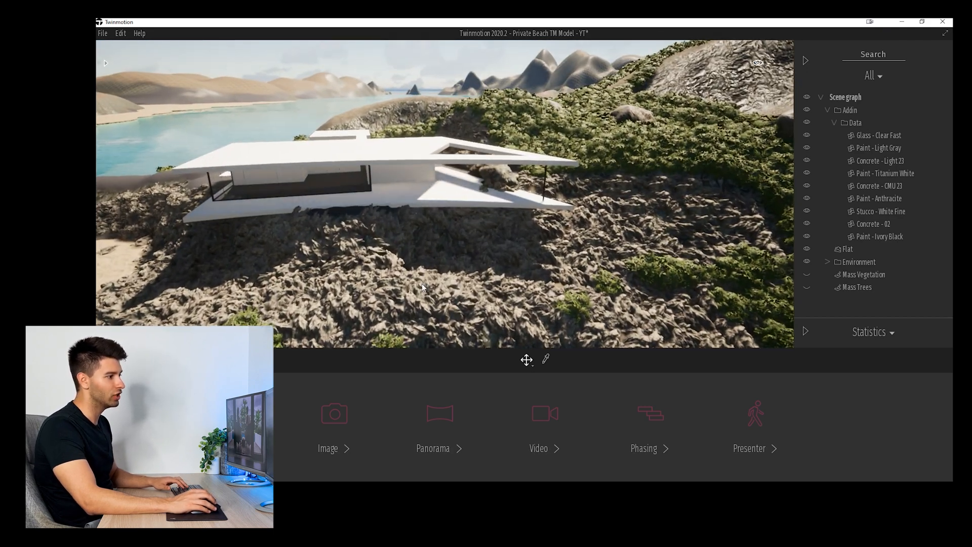
{"action": "left_click", "coordinate": [423, 287]}
{"action": "left_click", "coordinate": [368, 287]}
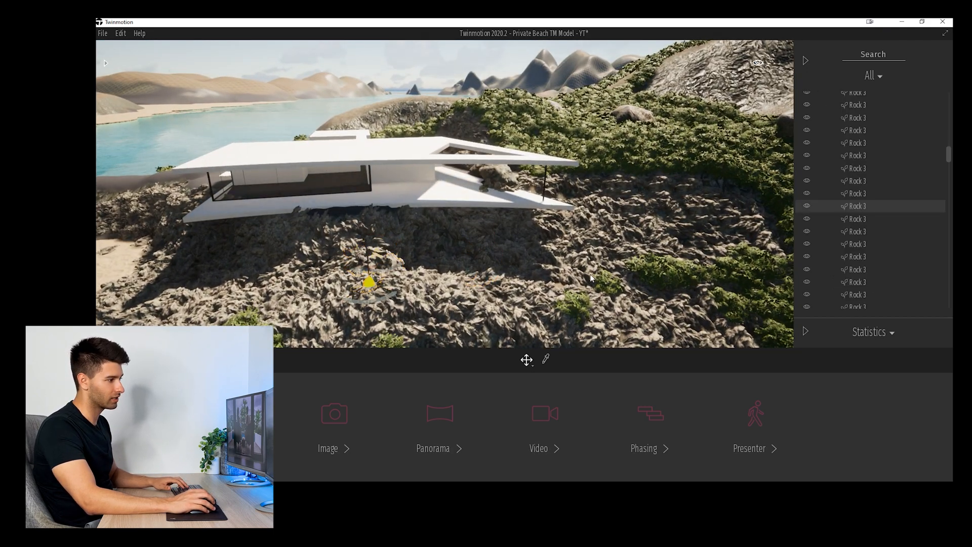
{"action": "left_click", "coordinate": [655, 264]}
{"action": "left_click", "coordinate": [475, 266]}
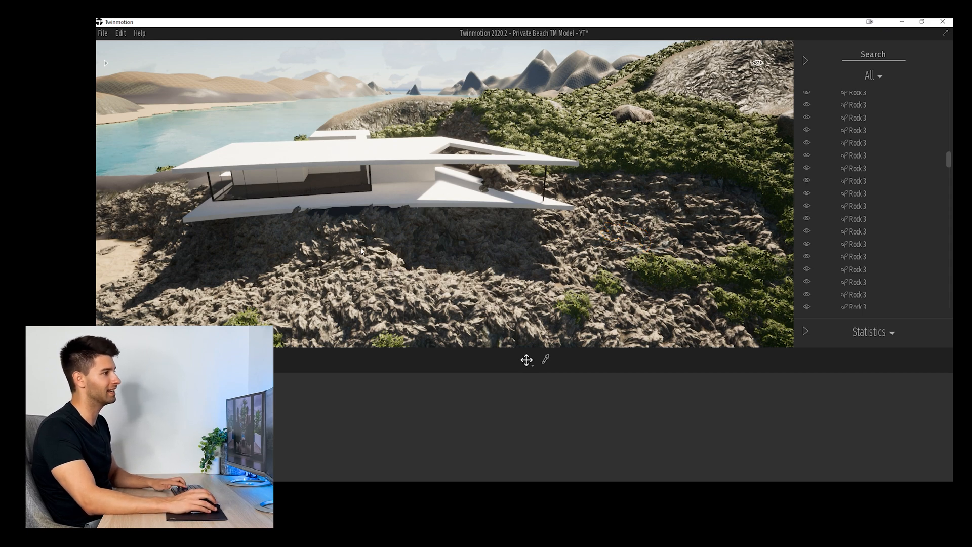
{"action": "key", "text": "s"}
{"action": "right_click_drag", "start_coordinate": [361, 250], "coordinate": [361, 251]}
{"action": "key", "text": "q"}
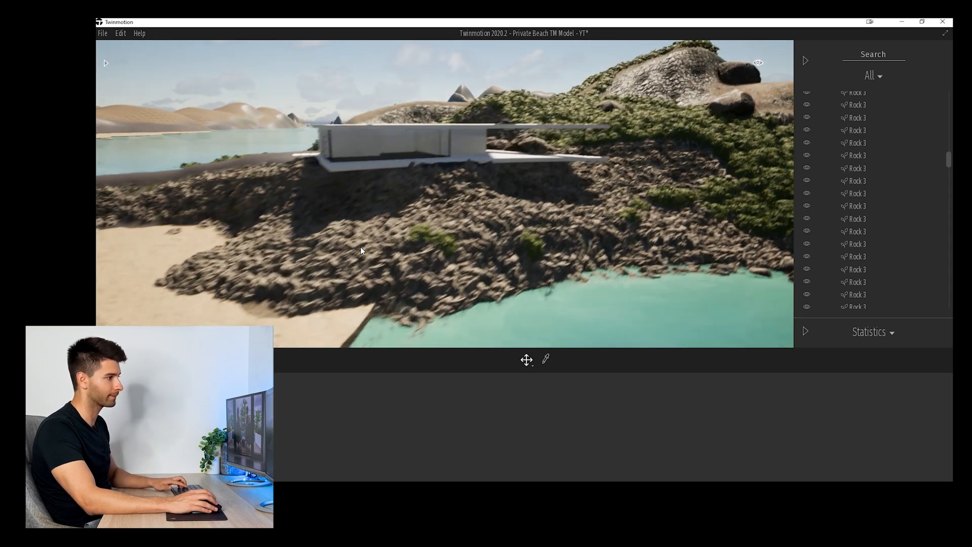
Step: Switch back to ARCHICAD and delete the two orange fills in the walled room above the green area on the ground floor plan
{"action": "key", "text": "alt+Tab"}
{"action": "left_click", "coordinate": [219, 98]}
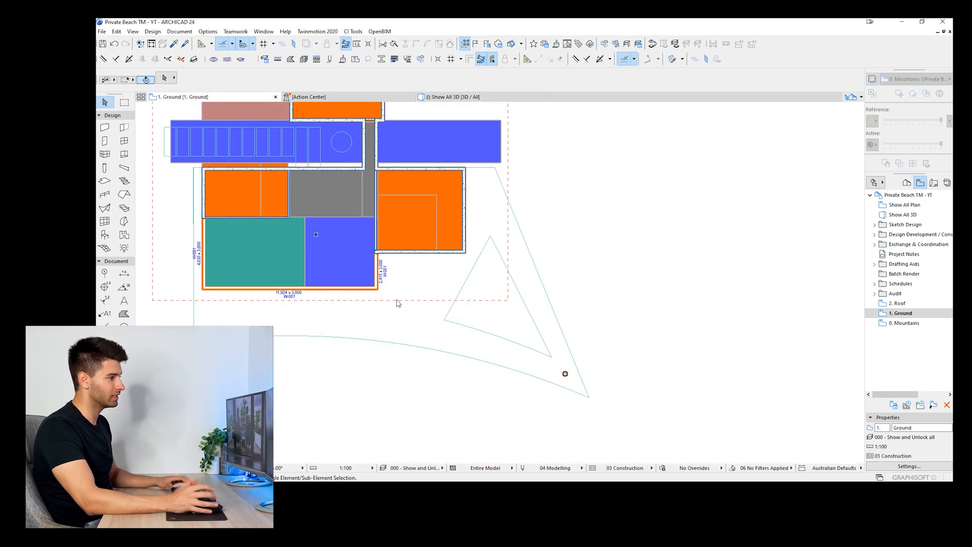
{"action": "scroll", "coordinate": [282, 202], "scroll_direction": "up", "scroll_amount": 2}
{"action": "middle_click_drag", "start_coordinate": [282, 202], "coordinate": [349, 247]}
{"action": "scroll", "coordinate": [339, 250], "scroll_direction": "down", "scroll_amount": 1}
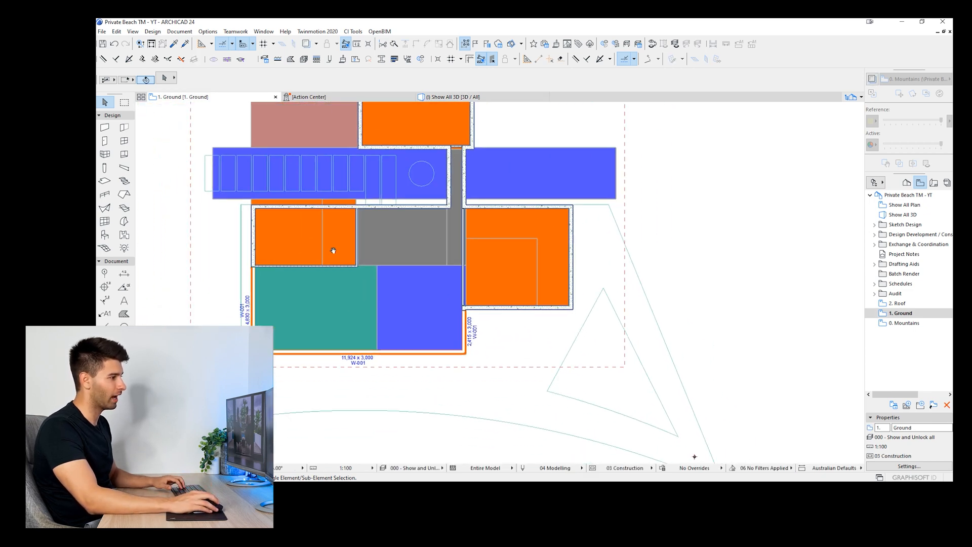
{"action": "left_click", "coordinate": [313, 245]}
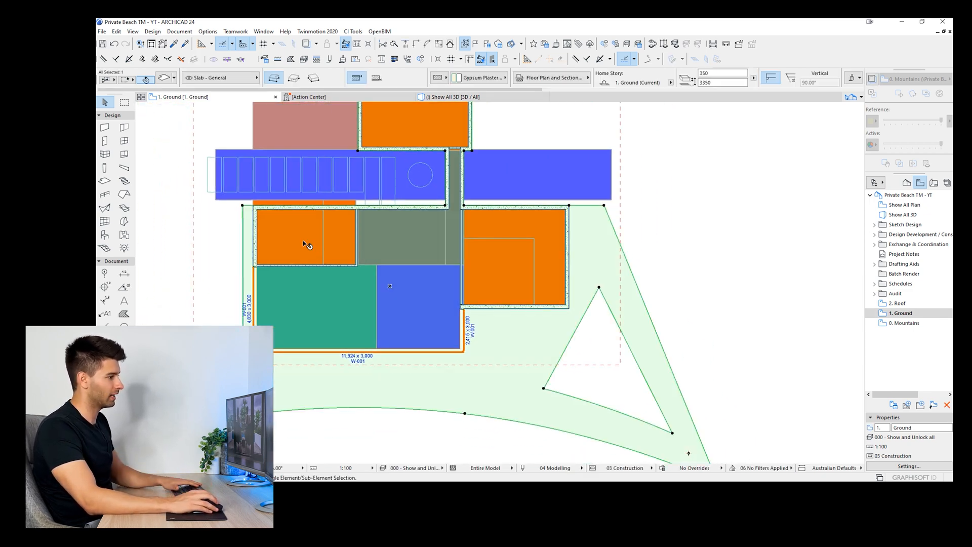
{"action": "key", "text": "Delete"}
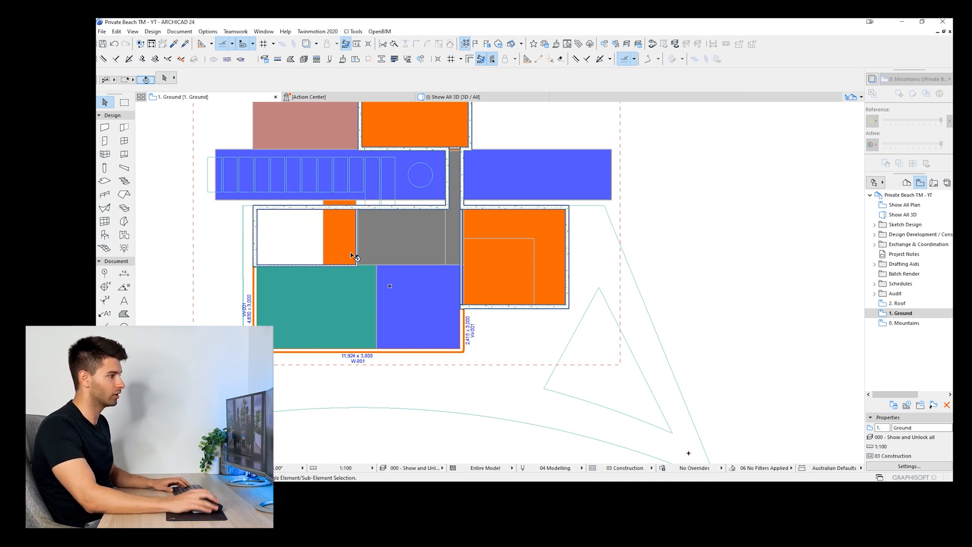
{"action": "left_click", "coordinate": [325, 238]}
{"action": "key", "text": "Delete"}
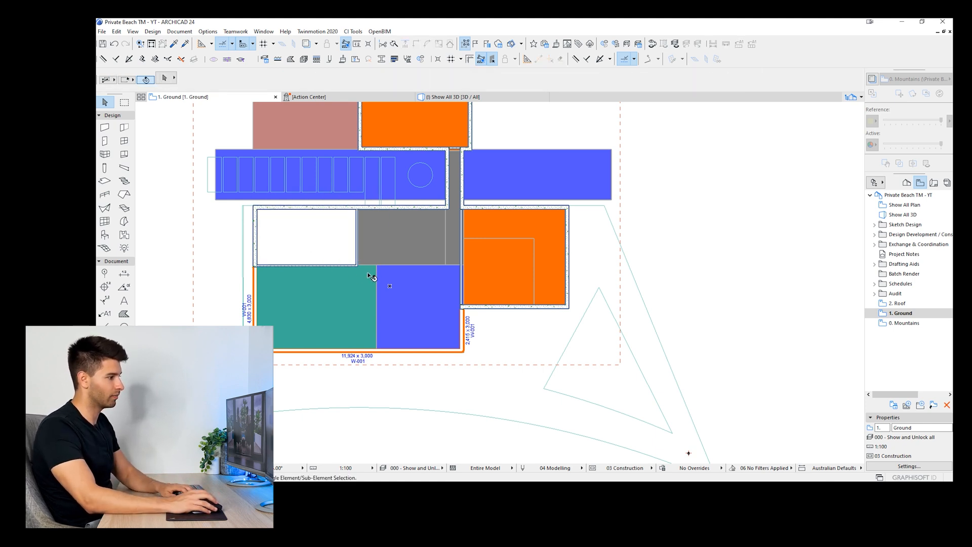
Step: Delete the grey, green and blue fills of the glazed living area and the narrow grey corridor fill
{"action": "left_click", "coordinate": [371, 268]}
{"action": "key", "text": "Delete"}
{"action": "left_click", "coordinate": [376, 271]}
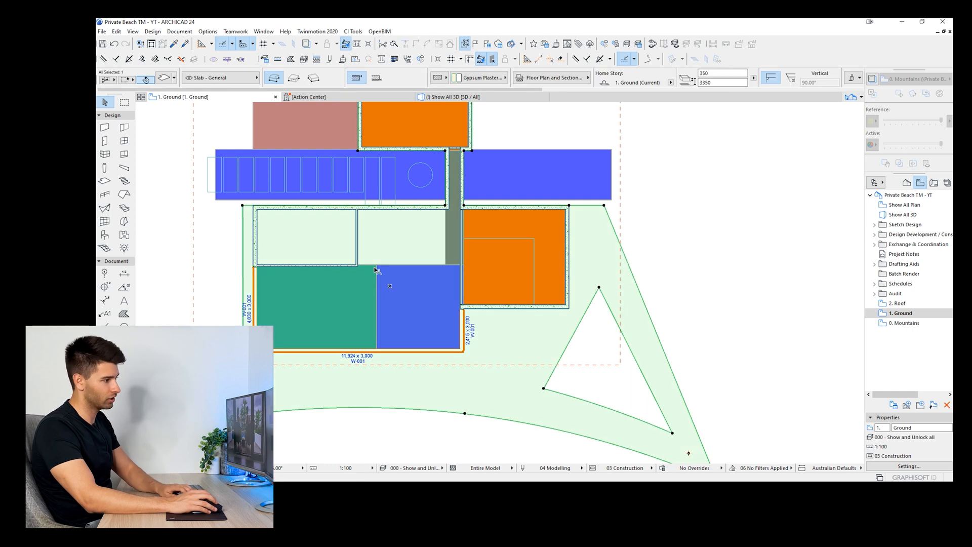
{"action": "left_click", "coordinate": [374, 269]}
{"action": "key", "text": "Delete"}
{"action": "left_click", "coordinate": [381, 265]}
{"action": "key", "text": "Delete"}
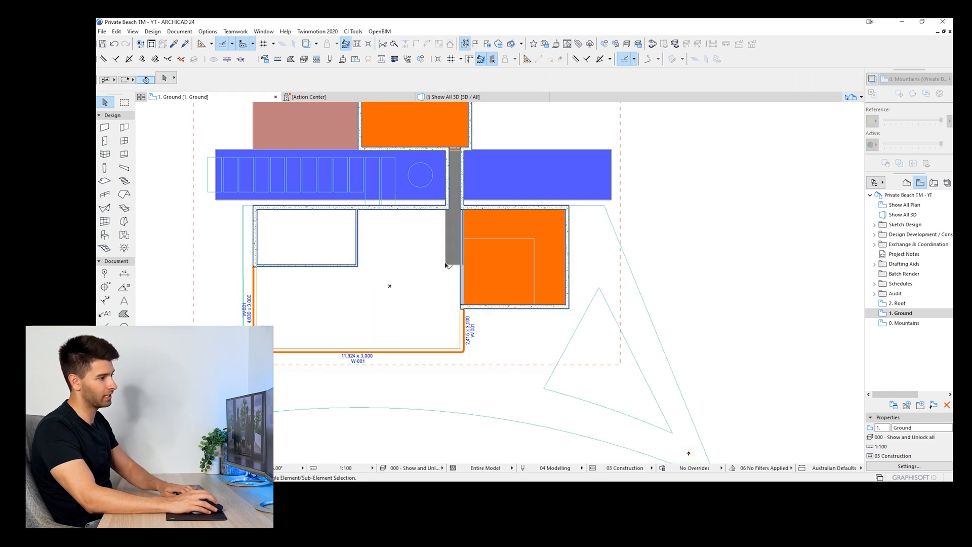
{"action": "left_click", "coordinate": [447, 261]}
{"action": "key", "text": "Delete"}
Step: Measure the corridor between the blue fills and widen it by moving its wall beside the circle 600 mm outward
{"action": "key", "text": "m"}
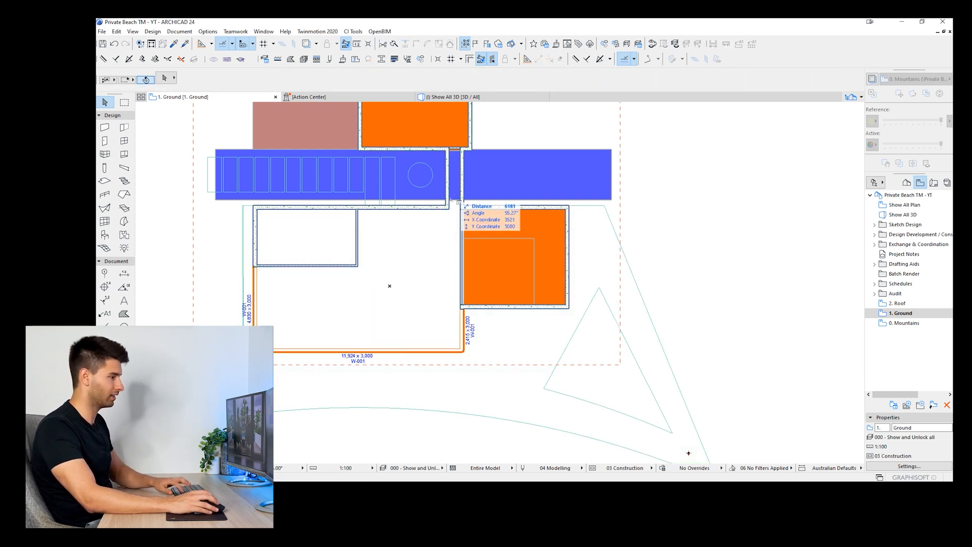
{"action": "left_click", "coordinate": [449, 202]}
{"action": "scroll", "coordinate": [468, 204], "scroll_direction": "up", "scroll_amount": 3}
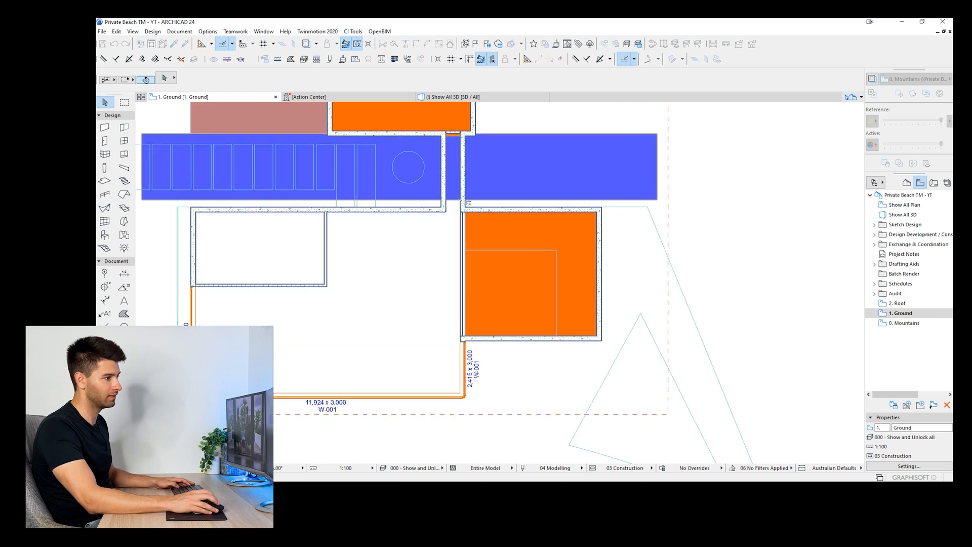
{"action": "left_click", "coordinate": [430, 251]}
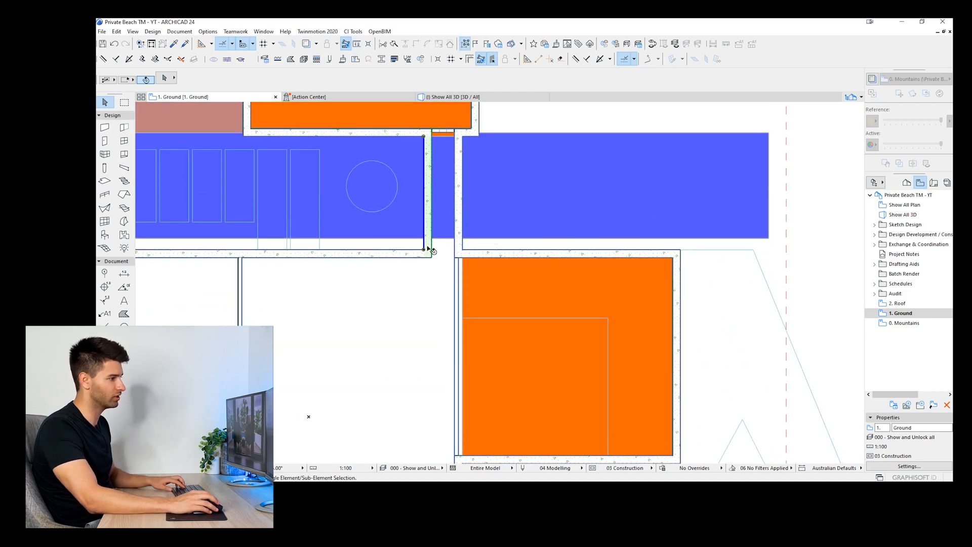
{"action": "key", "text": "ctrl+d"}
{"action": "left_click", "coordinate": [424, 250]}
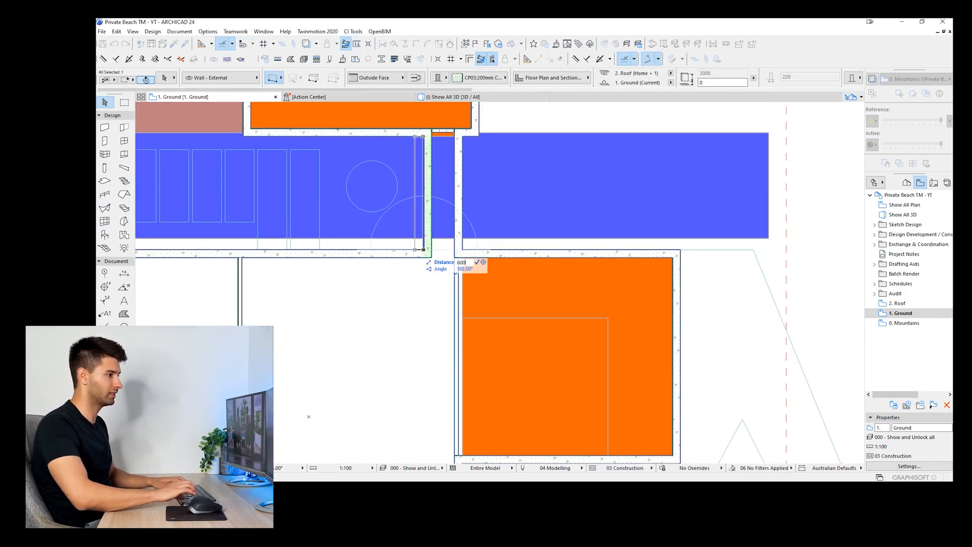
{"action": "key", "text": "Return"}
Step: Intersect the two adjoining walls at the corridor's ends with the moved corridor wall
{"action": "left_click", "coordinate": [414, 257], "text": "shift"}
{"action": "left_click", "coordinate": [413, 136], "text": "shift"}
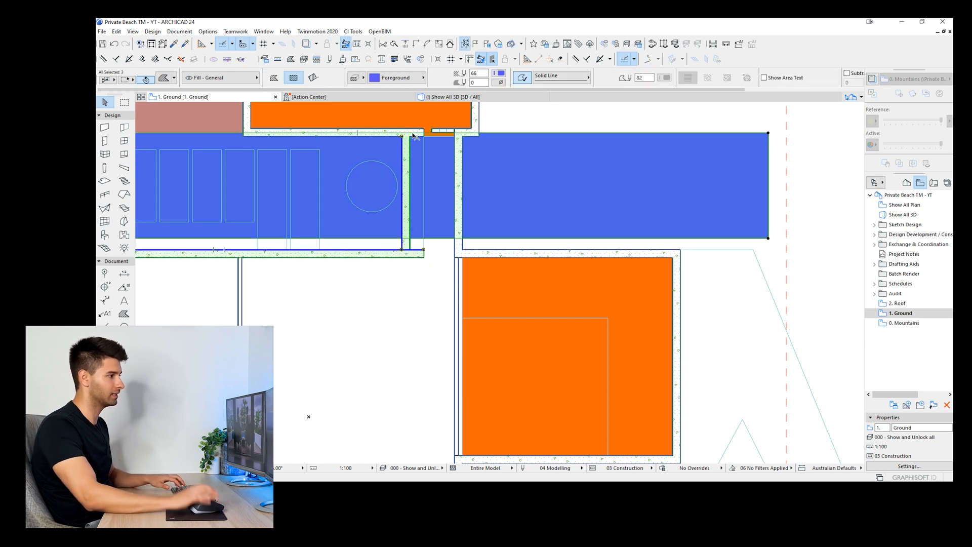
{"action": "left_click", "coordinate": [413, 136], "text": "shift"}
{"action": "left_click", "coordinate": [414, 133], "text": "shift"}
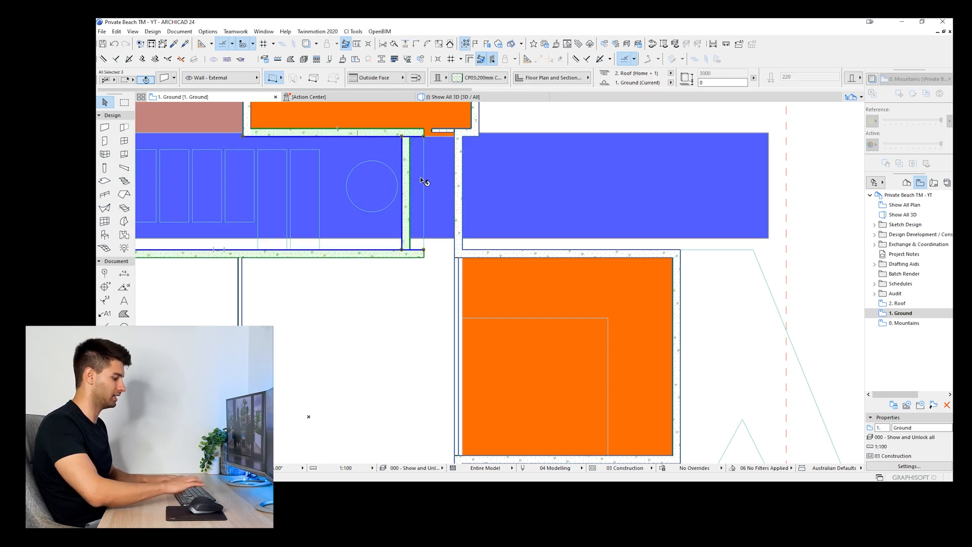
{"action": "key", "text": "Escape"}
{"action": "scroll", "coordinate": [425, 185], "scroll_direction": "down", "scroll_amount": 2}
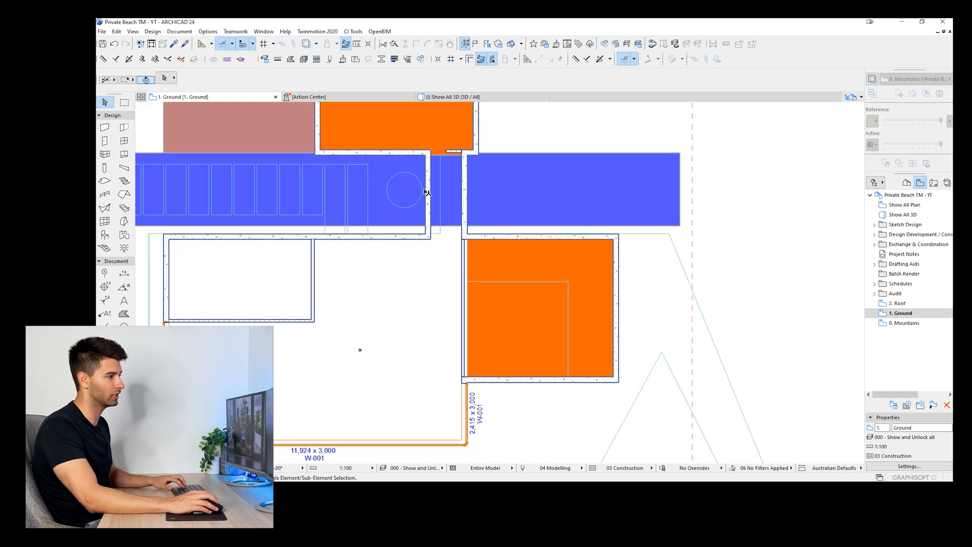
Step: Shift the circle in the blue area away from the corridor wall and extend the short wall closing the corridor's upper end to it
{"action": "left_click", "coordinate": [427, 192]}
{"action": "left_click_drag", "start_coordinate": [426, 192], "coordinate": [416, 195]}
{"action": "key", "text": "Escape"}
{"action": "left_click", "coordinate": [449, 151]}
{"action": "left_click", "coordinate": [445, 150]}
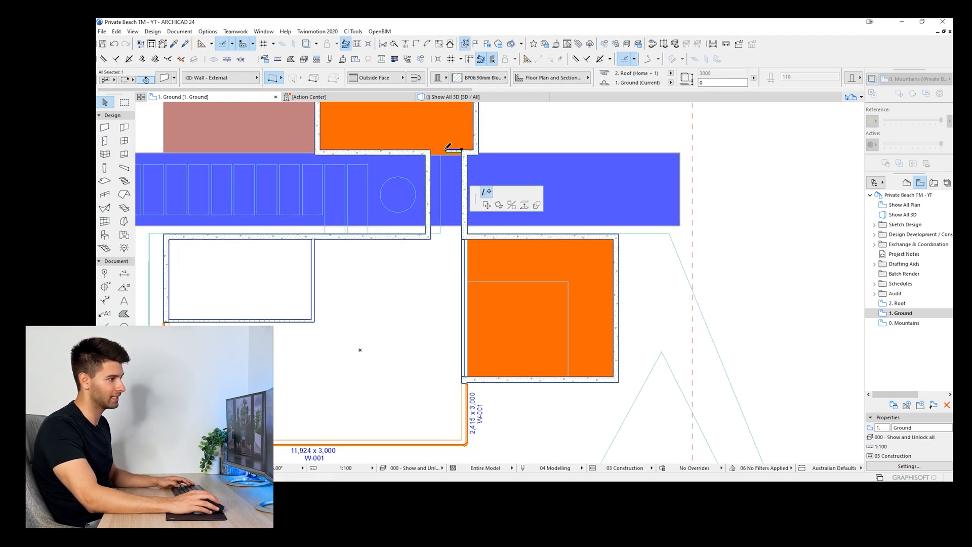
{"action": "key", "text": "Escape"}
{"action": "key", "text": "Escape"}
{"action": "scroll", "coordinate": [430, 276], "scroll_direction": "down", "scroll_amount": 1}
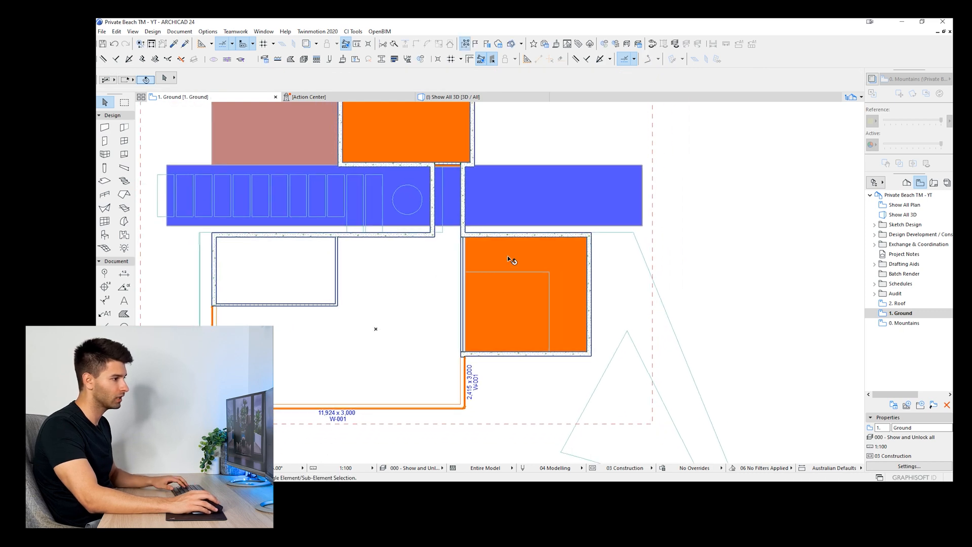
Step: Delete the orange fills and the inner rectangle in the walled room beside the living area and the room above the corridor
{"action": "left_click", "coordinate": [511, 258]}
{"action": "left_click", "coordinate": [516, 293], "text": "shift"}
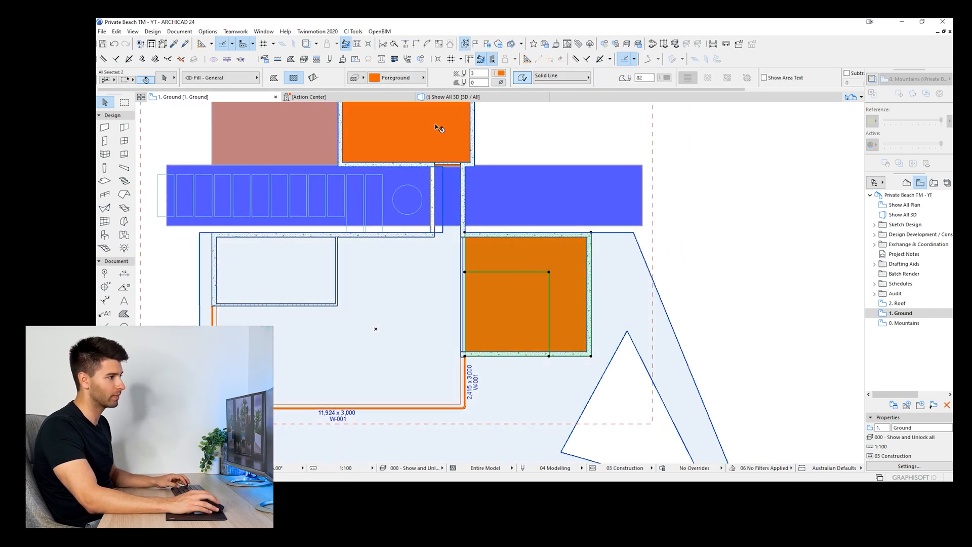
{"action": "key", "text": "Delete"}
{"action": "scroll", "coordinate": [421, 184], "scroll_direction": "down", "scroll_amount": 2}
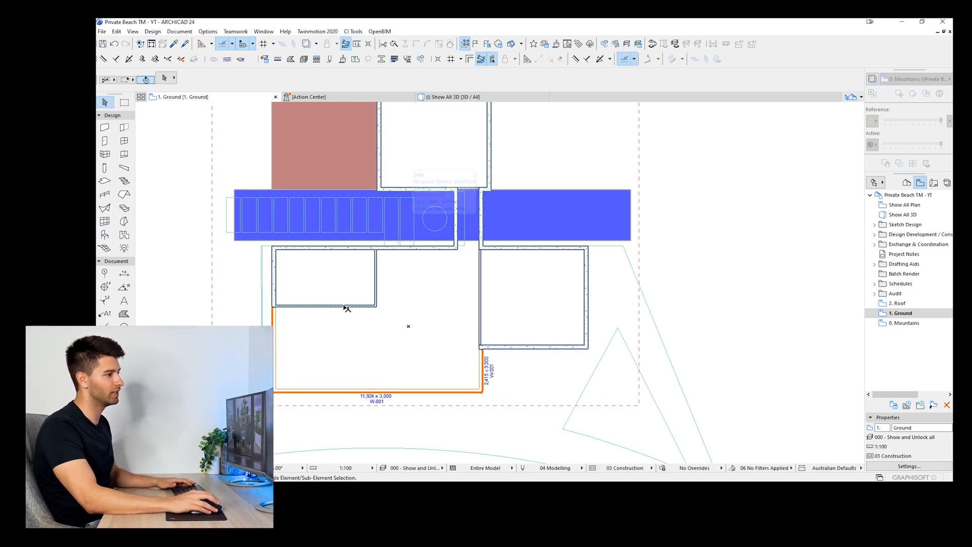
Step: Place a 2415 x 3000 Window 24 in the lower wall of the room beside the glazed living area and select it
{"action": "middle_click_drag", "start_coordinate": [418, 350], "coordinate": [398, 337]}
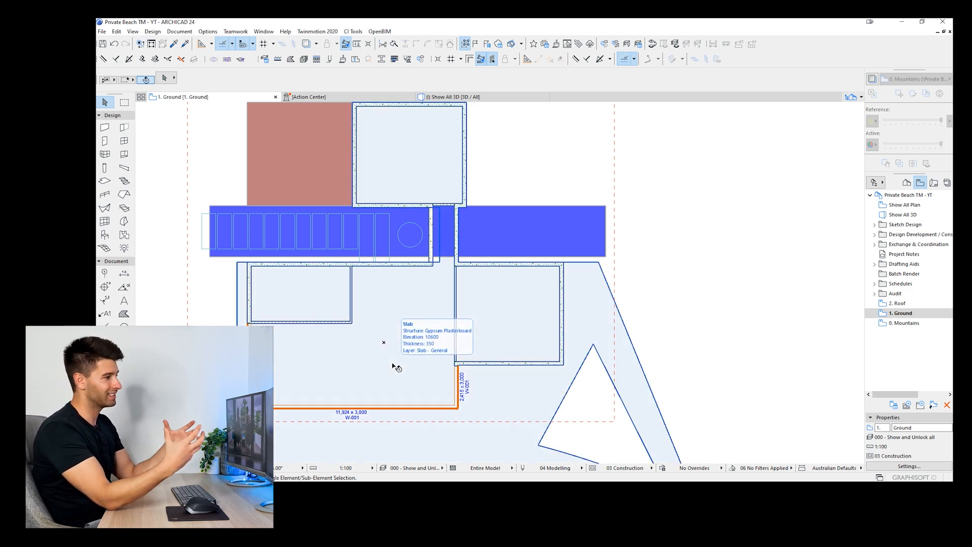
{"action": "middle_click_drag", "start_coordinate": [407, 325], "coordinate": [402, 275]}
{"action": "scroll", "coordinate": [448, 320], "scroll_direction": "up", "scroll_amount": 2}
{"action": "middle_click_drag", "start_coordinate": [449, 320], "coordinate": [369, 320]}
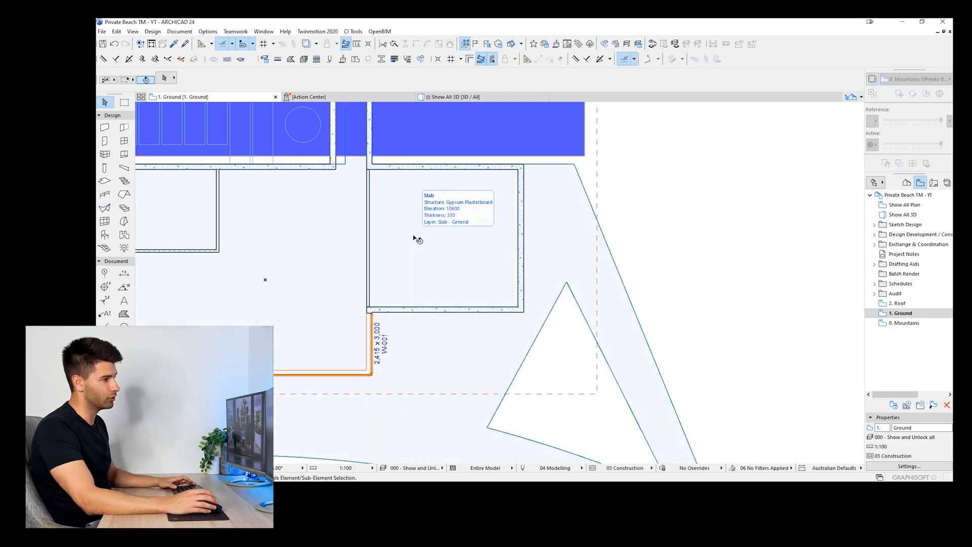
{"action": "key", "text": "w"}
{"action": "left_click", "coordinate": [431, 311]}
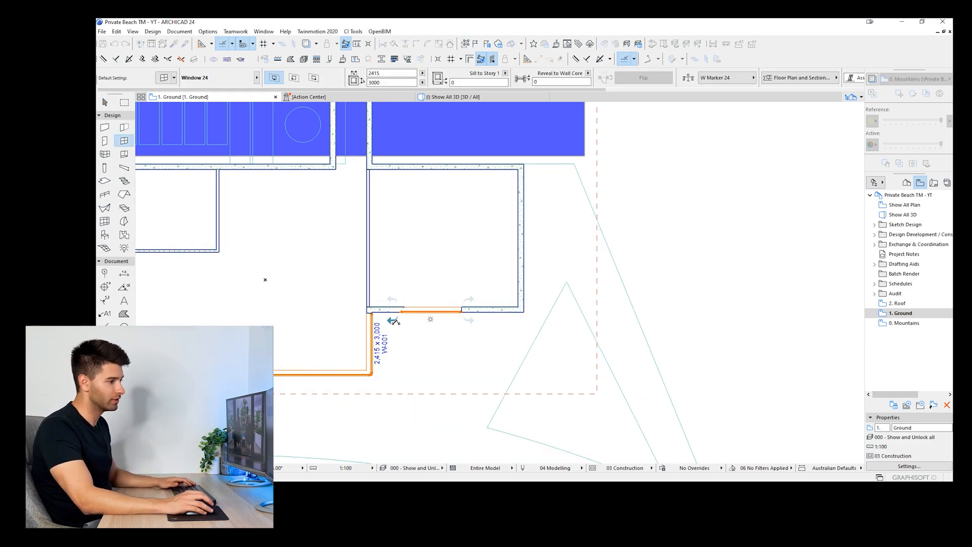
{"action": "left_click", "coordinate": [393, 320]}
{"action": "key", "text": "Escape"}
{"action": "left_click", "coordinate": [401, 313]}
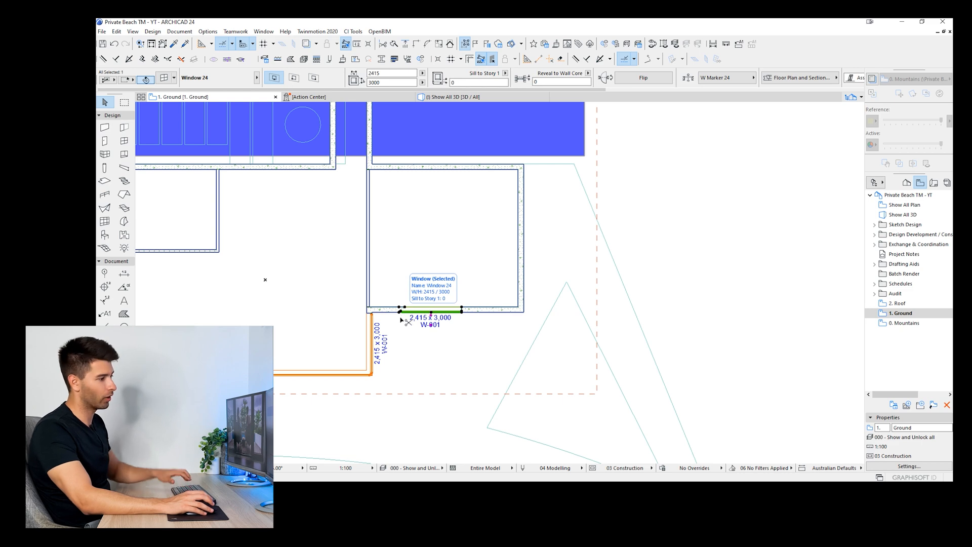
Step: Turn off Custom Corner 1 in the new window's settings
{"action": "key", "text": "ctrl+t"}
{"action": "left_click", "coordinate": [476, 227]}
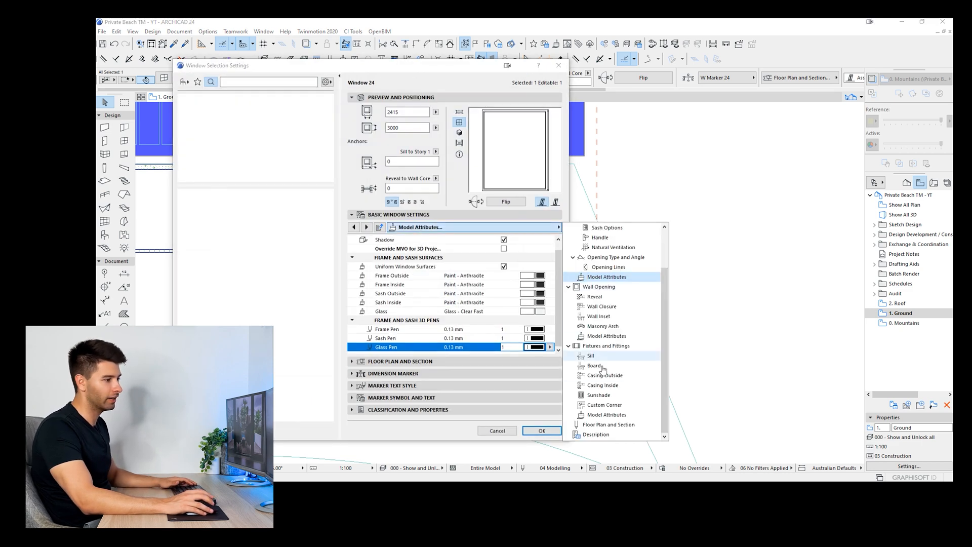
{"action": "left_click", "coordinate": [605, 404]}
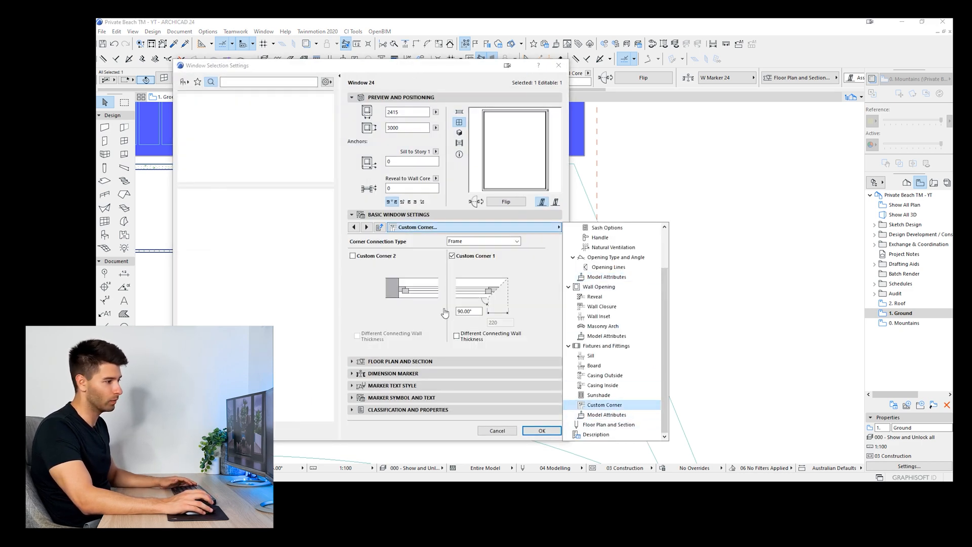
{"action": "left_click", "coordinate": [452, 256]}
{"action": "left_click", "coordinate": [541, 430]}
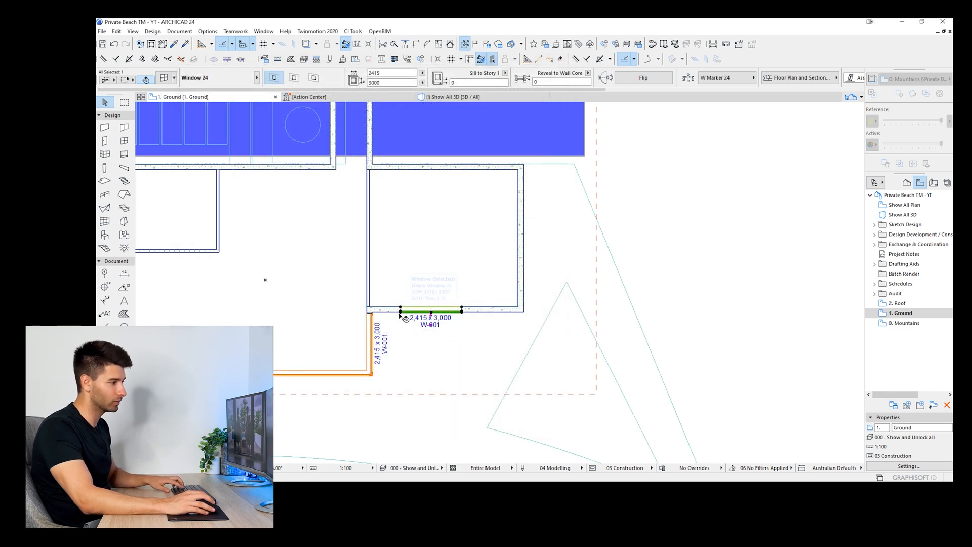
Step: Move the window against the living-area corner and stretch it to 3905 mm wide
{"action": "left_click", "coordinate": [425, 314]}
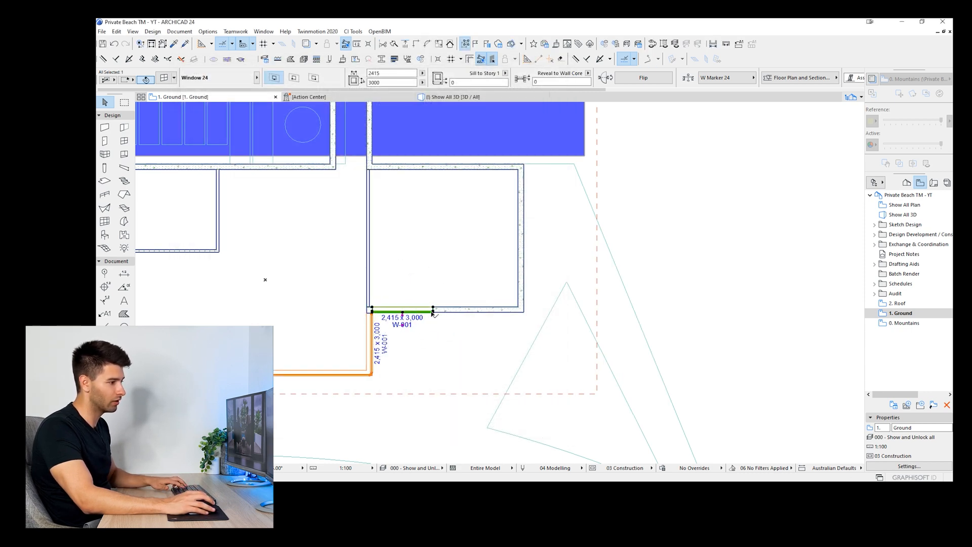
{"action": "left_click", "coordinate": [433, 312]}
{"action": "left_click", "coordinate": [471, 313]}
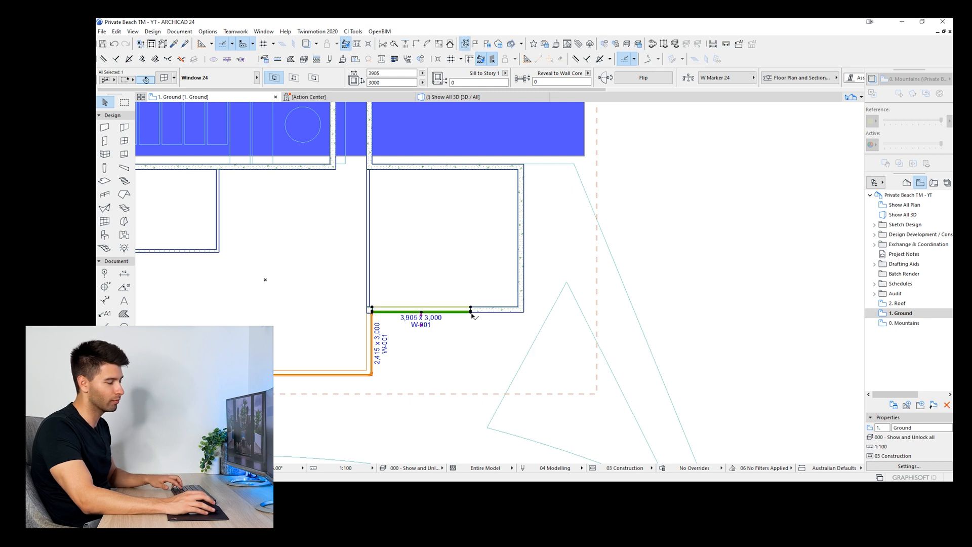
{"action": "key", "text": "Escape"}
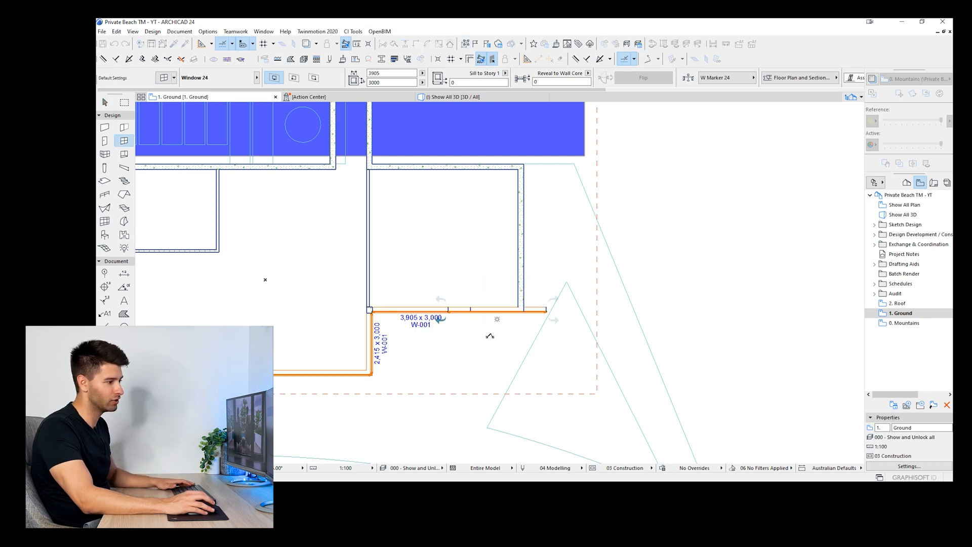
Step: Place a second 3000 mm high window in the same wall beside the first and shorten it to 1188 mm wide
{"action": "left_click", "coordinate": [490, 327]}
{"action": "left_click", "coordinate": [482, 307]}
{"action": "left_click", "coordinate": [479, 308]}
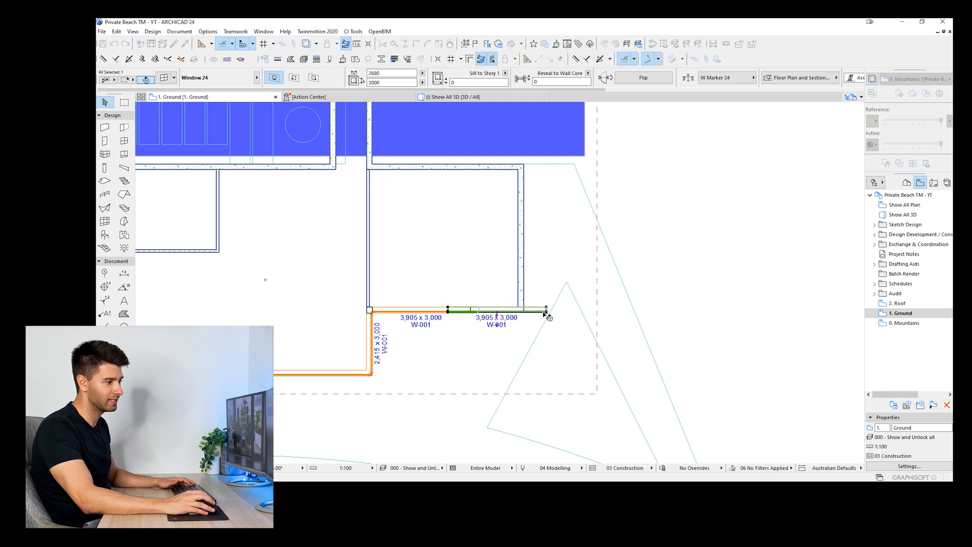
{"action": "left_click", "coordinate": [546, 310]}
{"action": "left_click", "coordinate": [513, 310]}
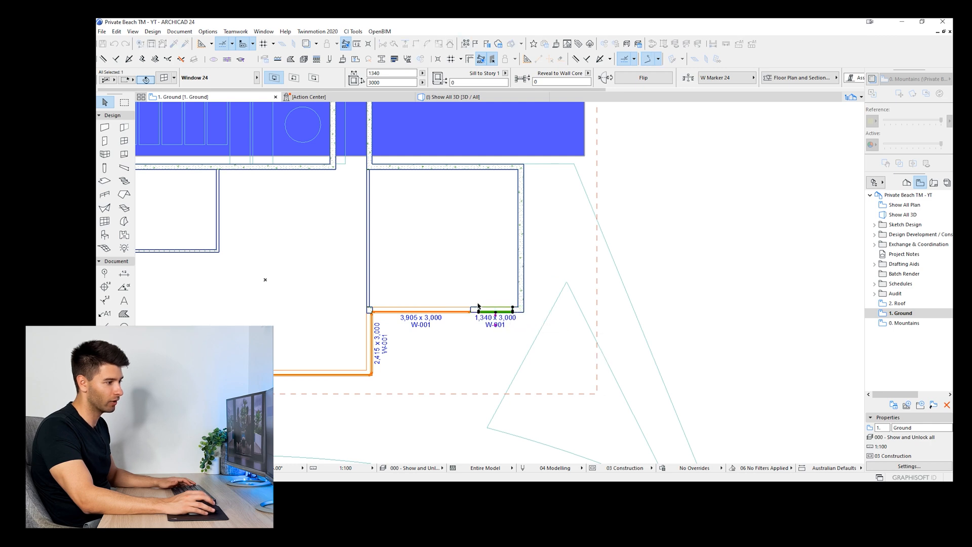
{"action": "left_click", "coordinate": [512, 312]}
{"action": "left_click", "coordinate": [508, 312]}
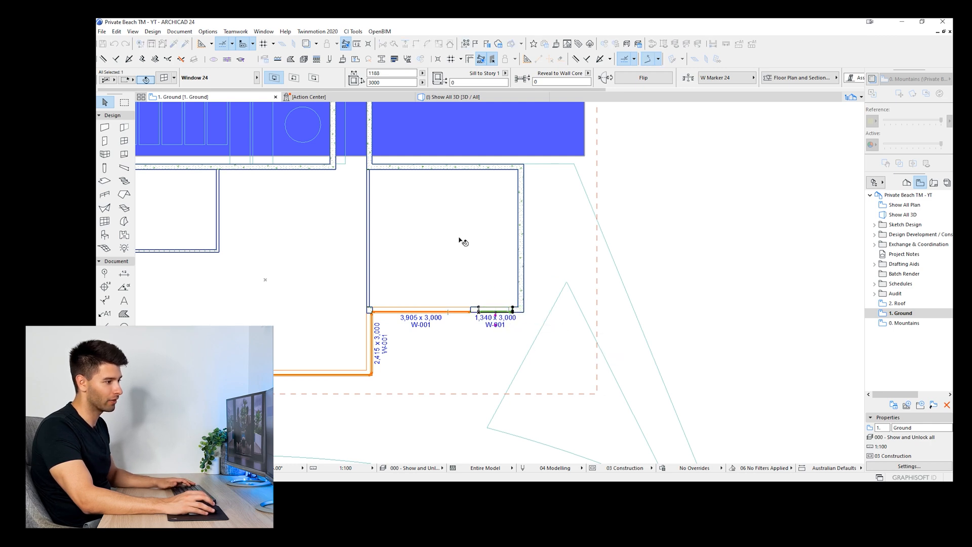
{"action": "key", "text": "Escape"}
Step: Switch to Twinmotion and examine the views over the bay from the terrace and from inside the house
{"action": "scroll", "coordinate": [474, 310], "scroll_direction": "down", "scroll_amount": 2}
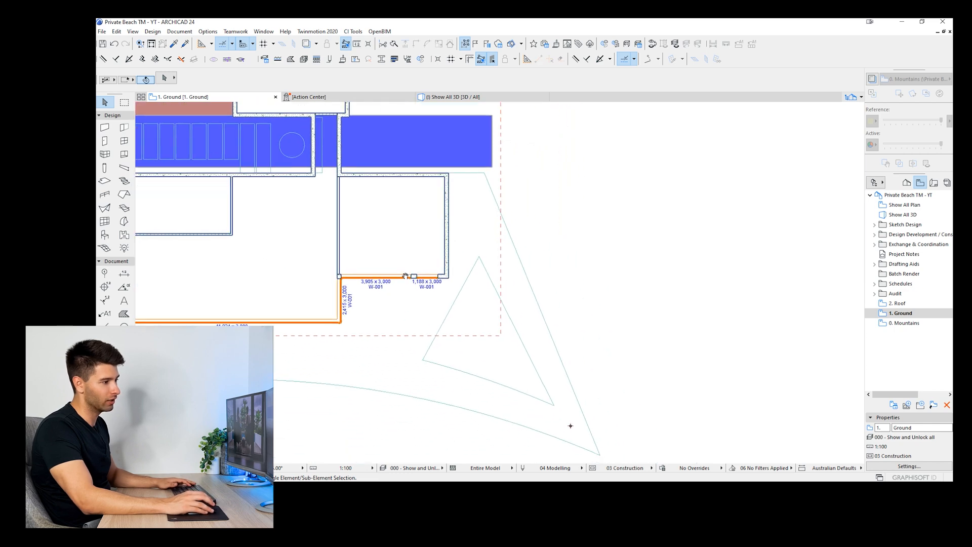
{"action": "scroll", "coordinate": [450, 304], "scroll_direction": "up", "scroll_amount": 3}
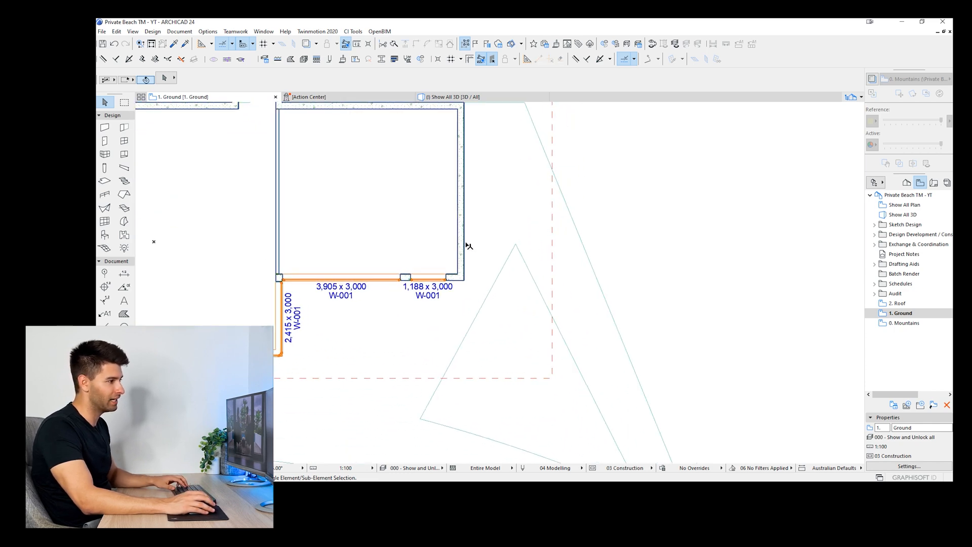
{"action": "mouse_move", "coordinate": [459, 163]}
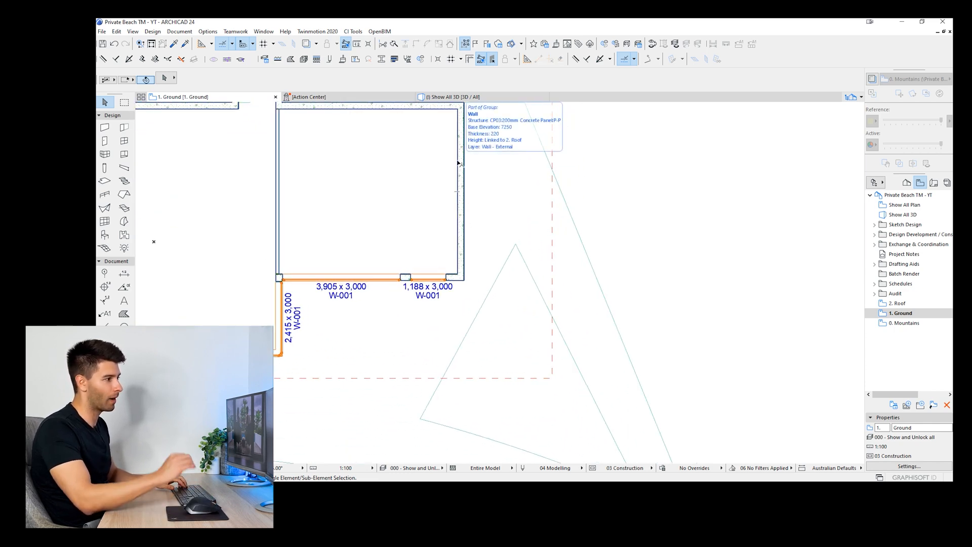
{"action": "key", "text": "alt+Tab"}
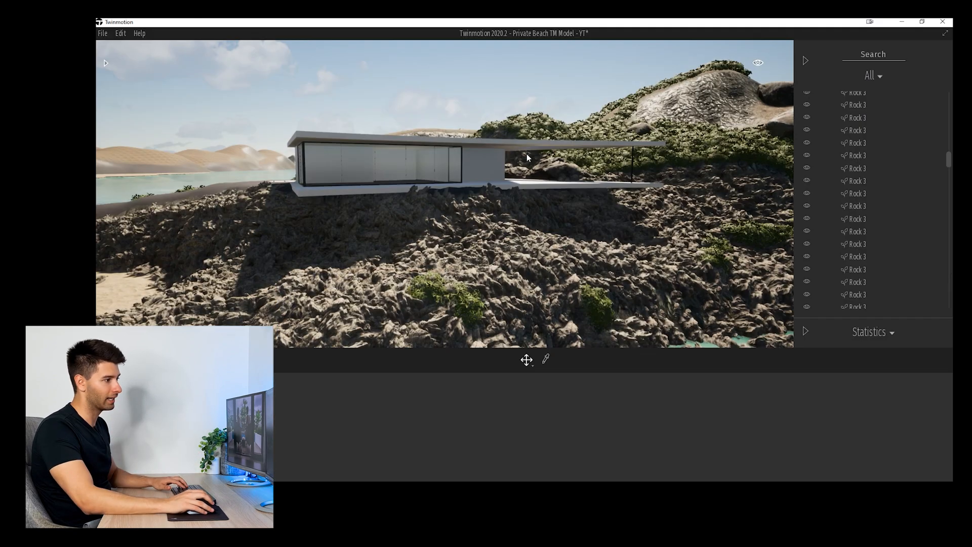
{"action": "right_click_drag", "start_coordinate": [508, 179], "coordinate": [633, 180]}
{"action": "key", "text": "w"}
{"action": "key", "text": "w"}
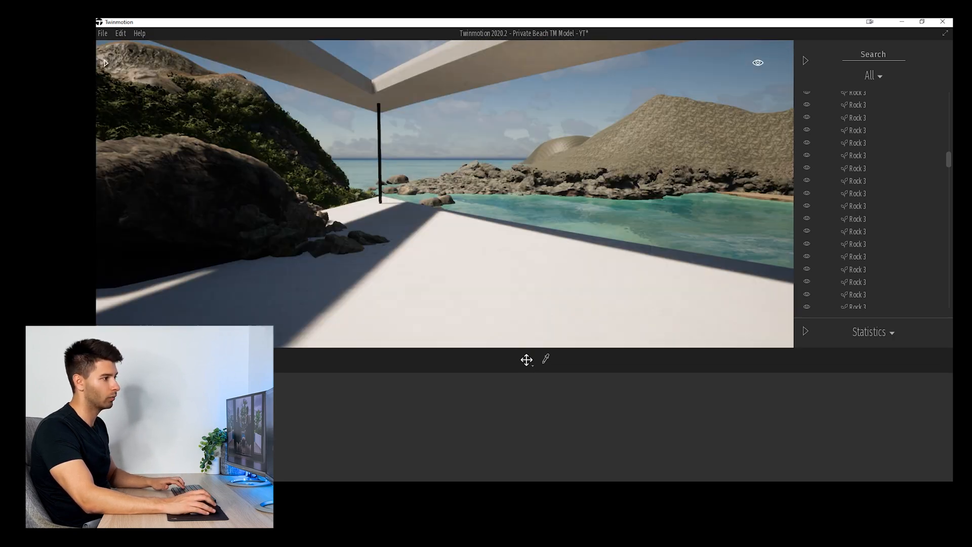
{"action": "key", "text": "s"}
{"action": "right_click_drag", "start_coordinate": [388, 191], "coordinate": [388, 187]}
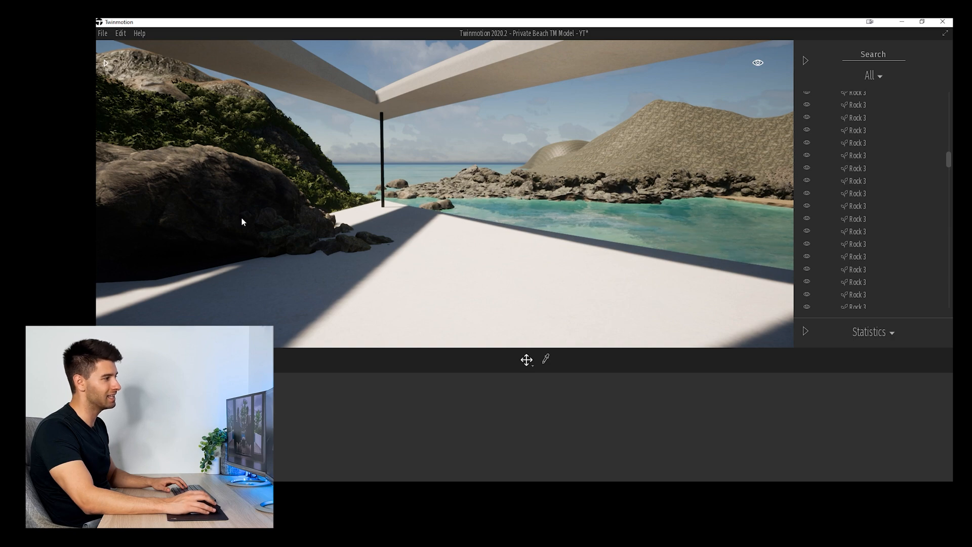
{"action": "right_click_drag", "start_coordinate": [242, 217], "coordinate": [563, 264]}
{"action": "key", "text": "w"}
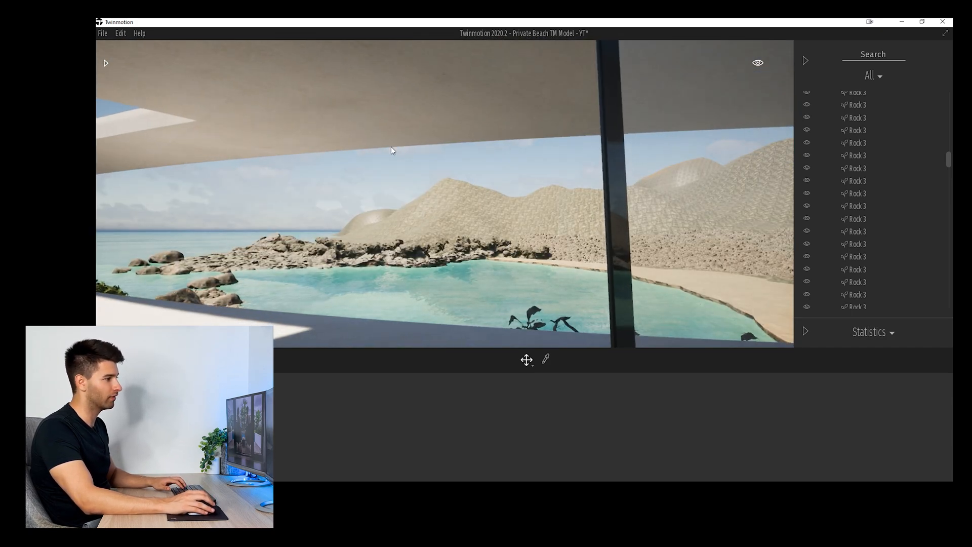
Step: Switch back to ARCHICAD and draw a 110 mm partition from the pier between the two windows to the rear wall, plus a cross wall to the living-area wall
{"action": "left_click", "coordinate": [400, 488]}
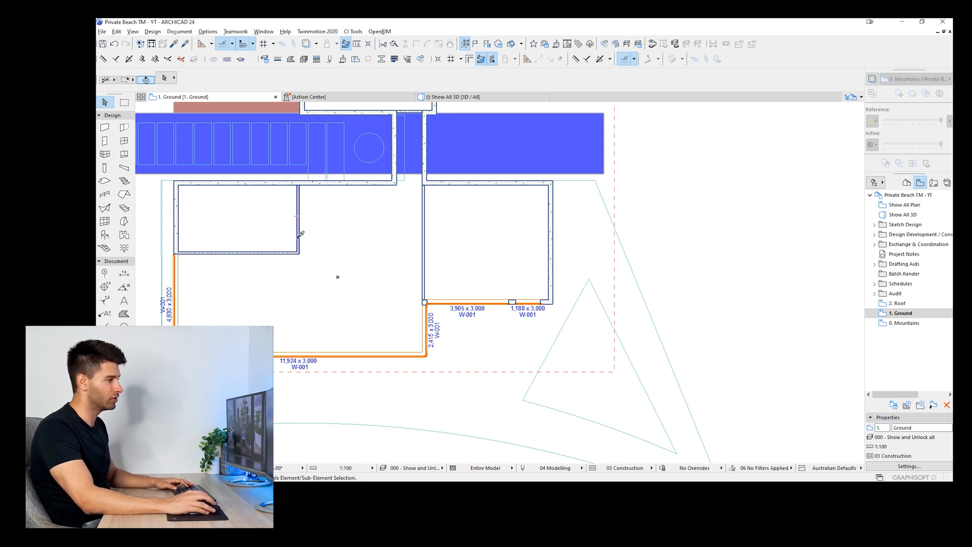
{"action": "key", "text": "w"}
{"action": "left_click", "coordinate": [512, 301]}
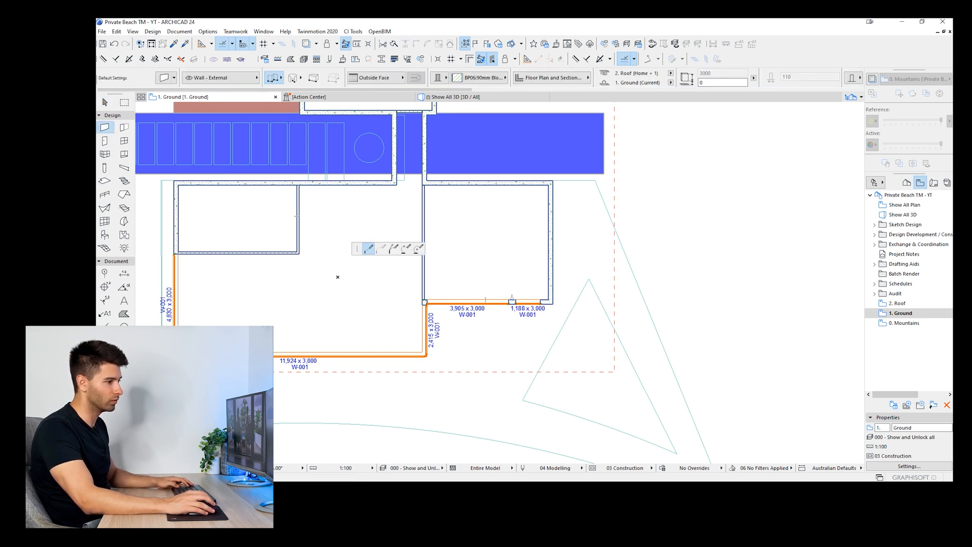
{"action": "left_click", "coordinate": [513, 186]}
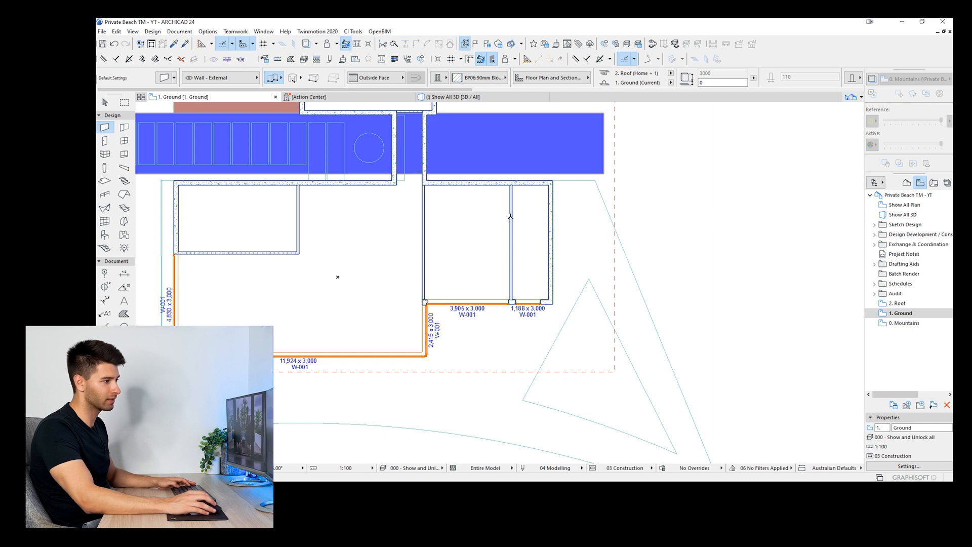
{"action": "left_click", "coordinate": [512, 216]}
{"action": "left_click", "coordinate": [426, 216]}
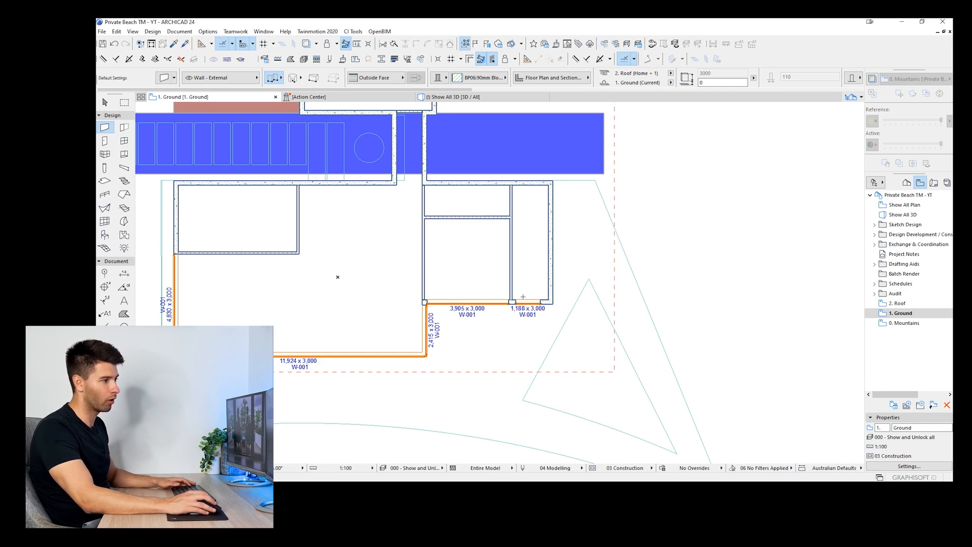
Step: Draw a short 110 mm partition from the cross wall to the rear wall, dividing the small room behind it
{"action": "middle_click_drag", "start_coordinate": [388, 272], "coordinate": [370, 240]}
{"action": "middle_click_drag", "start_coordinate": [402, 164], "coordinate": [435, 193]}
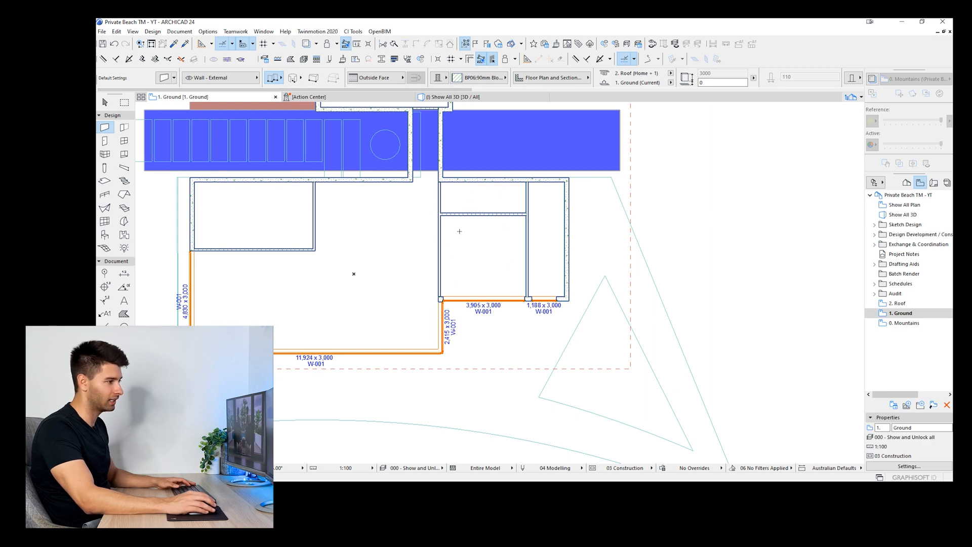
{"action": "middle_click_drag", "start_coordinate": [436, 270], "coordinate": [458, 272]}
{"action": "left_click", "coordinate": [490, 215]}
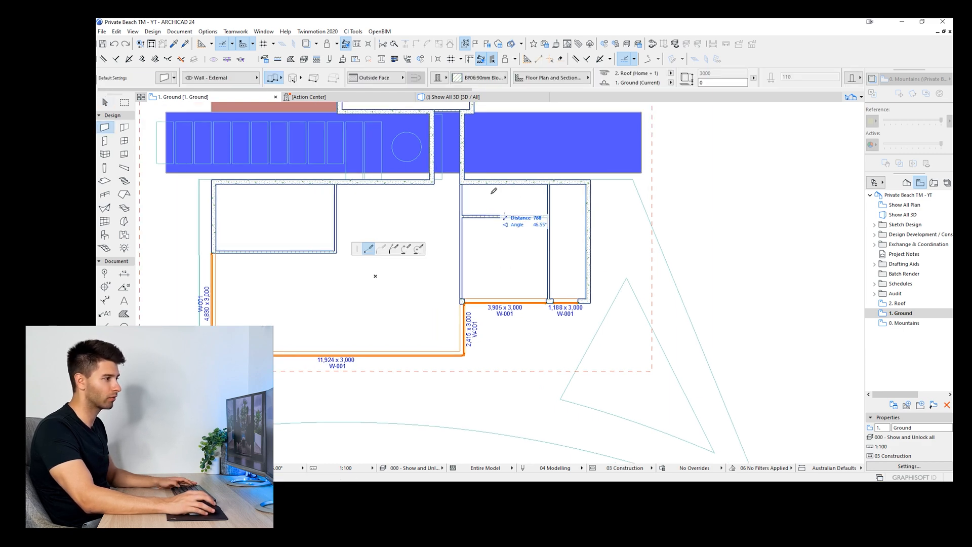
{"action": "left_click", "coordinate": [489, 184]}
{"action": "key", "text": "Escape"}
Step: Shorten the partition beside the living area so it ends at the cross wall and leaves the rear passage open
{"action": "left_click", "coordinate": [461, 185]}
{"action": "left_click", "coordinate": [460, 185]}
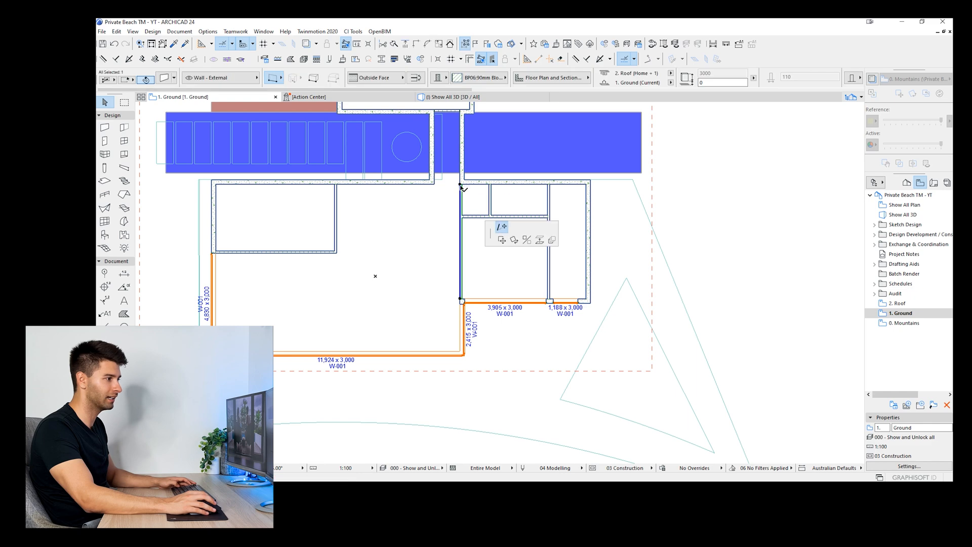
{"action": "left_click", "coordinate": [460, 216]}
{"action": "key", "text": "Escape"}
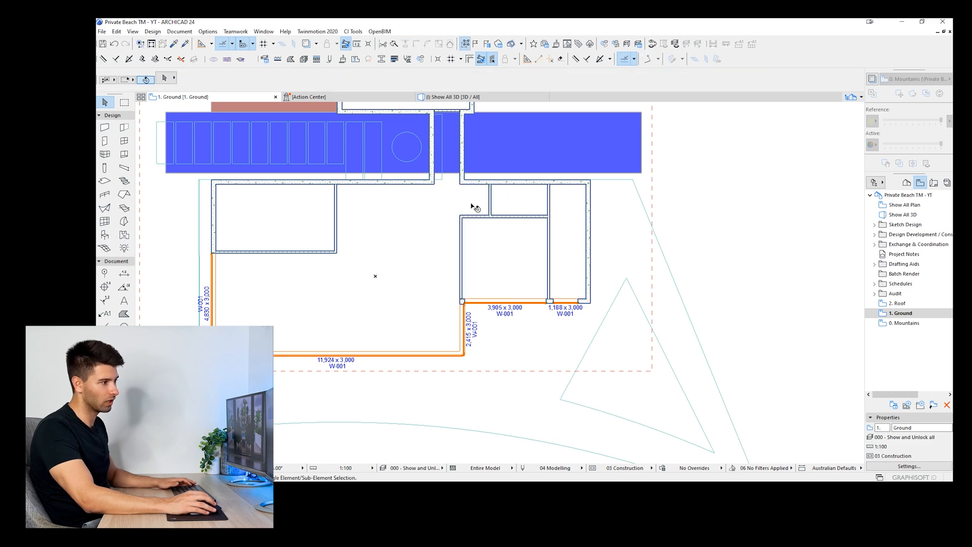
Step: Place 900 x 2100 mm doors in the cross wall beside the living area and in the separate block's wall at the linking corridor
{"action": "left_click", "coordinate": [105, 140]}
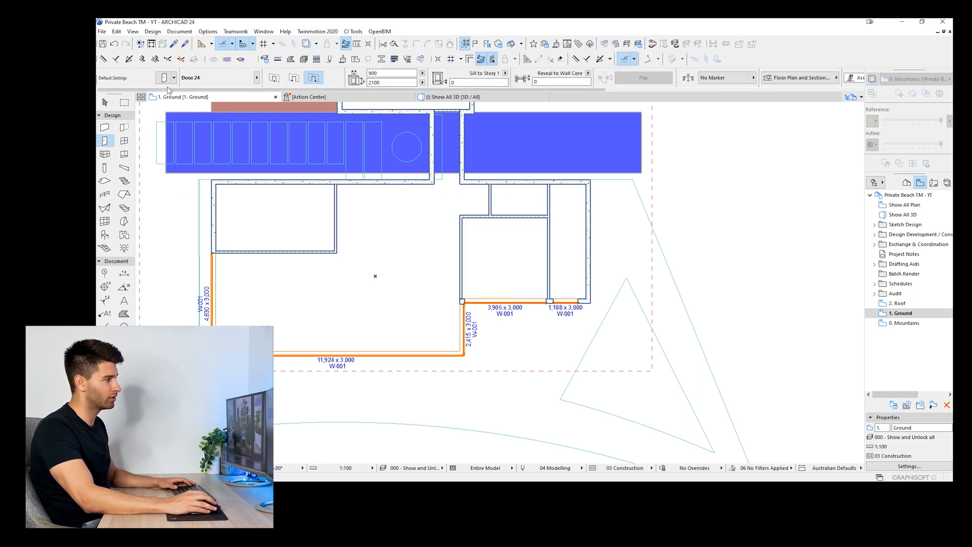
{"action": "left_click", "coordinate": [462, 219]}
{"action": "left_click", "coordinate": [471, 233]}
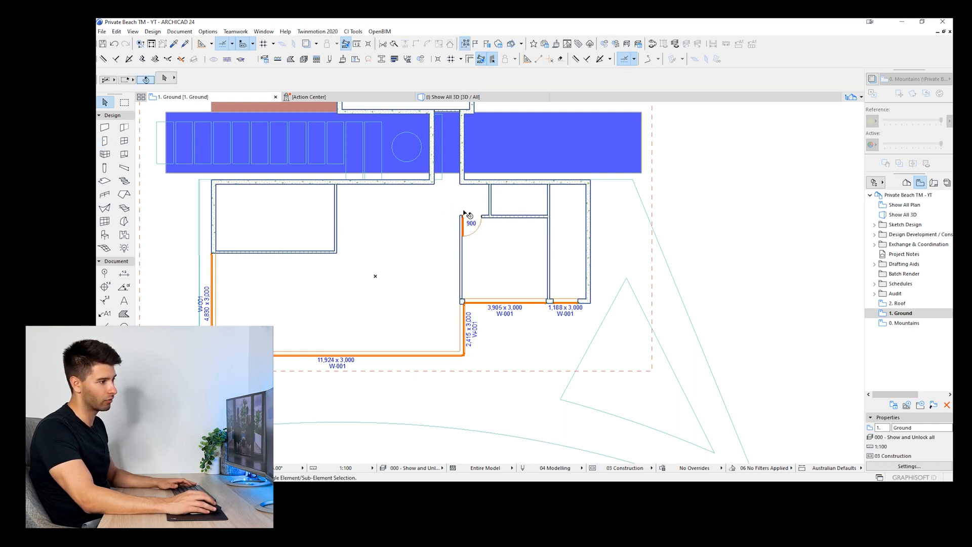
{"action": "middle_click_drag", "start_coordinate": [511, 234], "coordinate": [487, 267]}
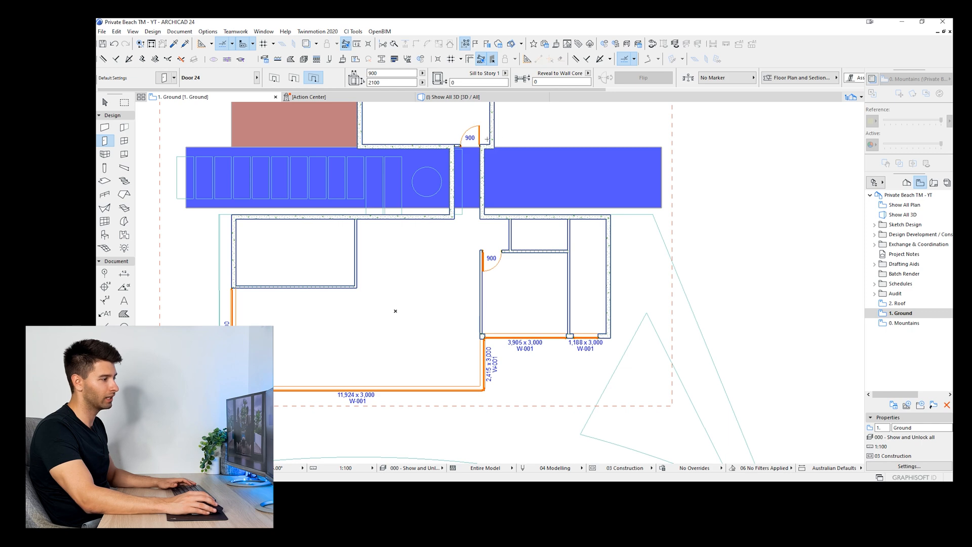
{"action": "middle_click_drag", "start_coordinate": [487, 138], "coordinate": [540, 173]}
{"action": "middle_click_drag", "start_coordinate": [545, 221], "coordinate": [473, 191]}
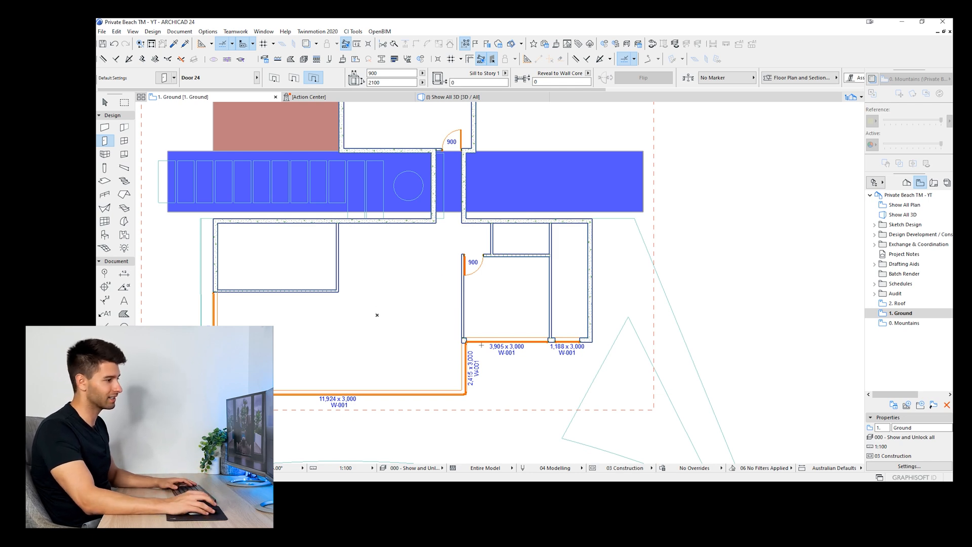
{"action": "key", "text": "Escape"}
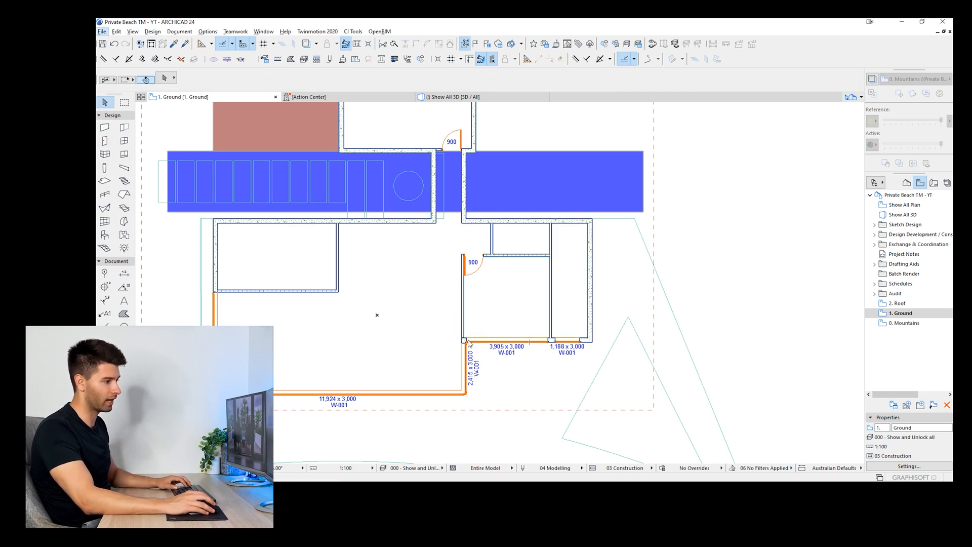
Step: Insert a window with the 3905 mm window's settings in the corridor wall on the stepping-slab side and shorten it to 3115 mm
{"action": "left_click", "coordinate": [468, 343], "text": "alt"}
{"action": "scroll", "coordinate": [421, 162], "scroll_direction": "up", "scroll_amount": 4}
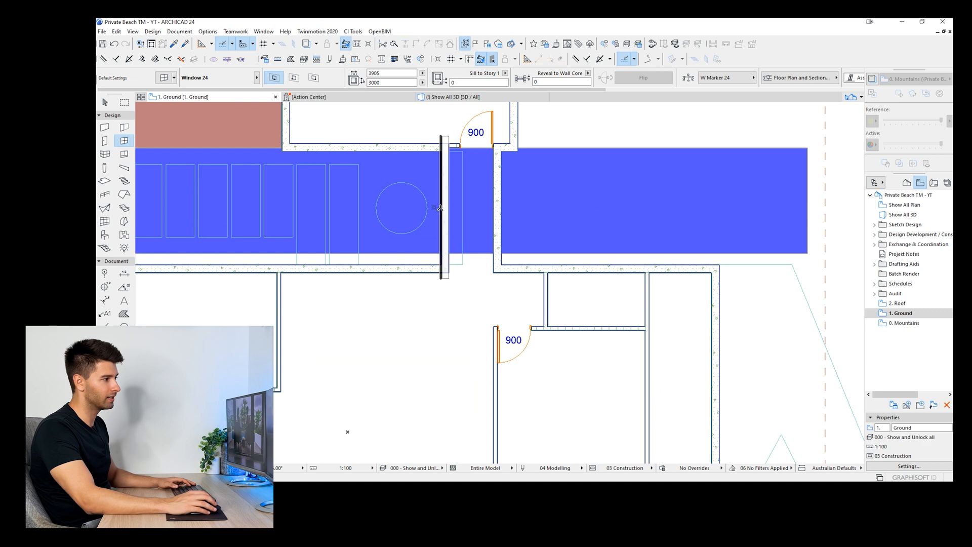
{"action": "left_click", "coordinate": [423, 166]}
{"action": "key", "text": "Escape"}
{"action": "left_click", "coordinate": [445, 139]}
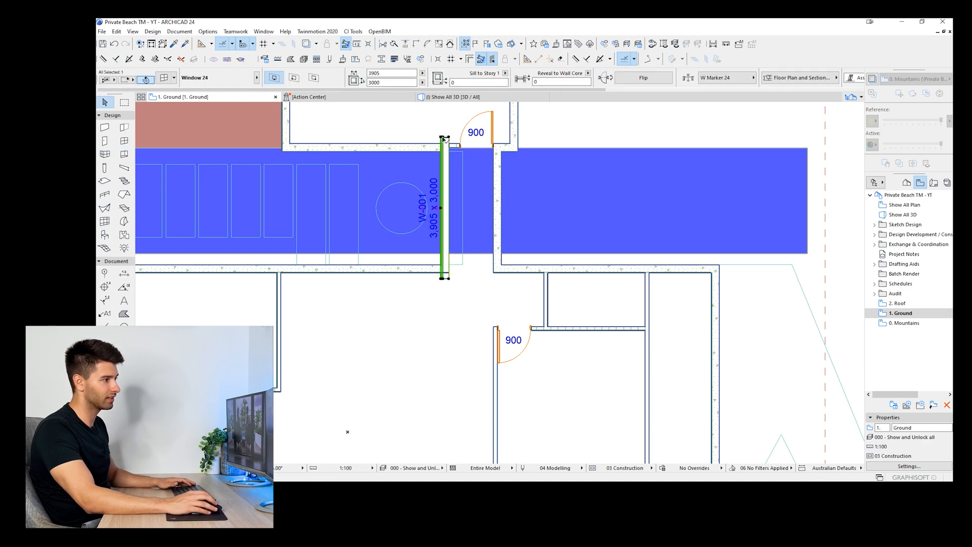
{"action": "left_click", "coordinate": [448, 137]}
{"action": "left_click", "coordinate": [446, 150]}
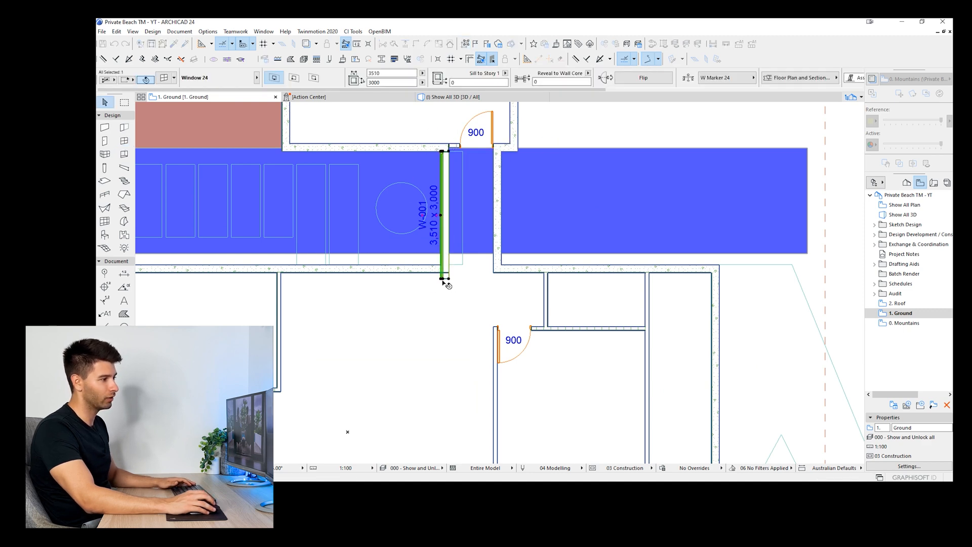
{"action": "left_click", "coordinate": [446, 278]}
{"action": "left_click", "coordinate": [445, 264]}
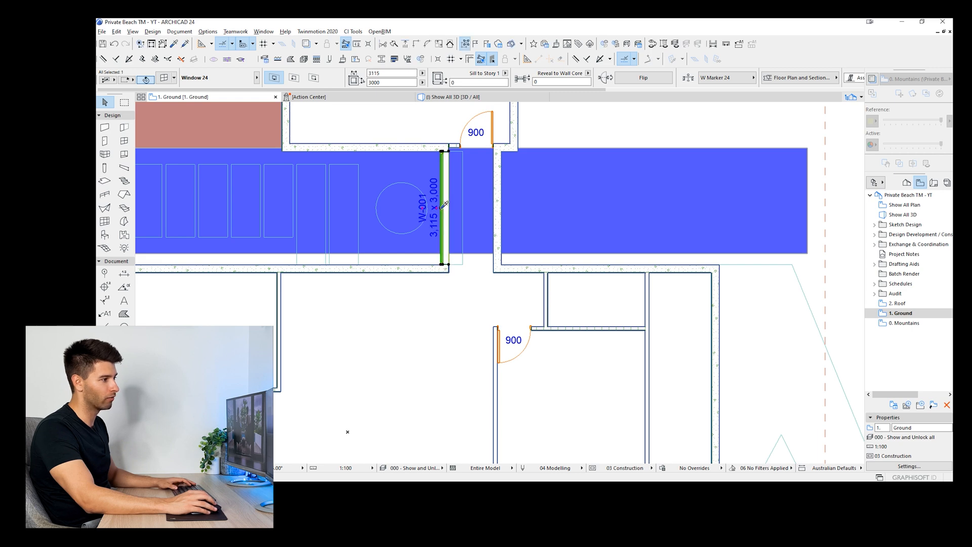
Step: Place a matching 3115 x 3000 mm window in the opposite corridor wall, with its reveal facing outside
{"action": "left_click", "coordinate": [444, 208], "text": "alt"}
{"action": "left_click", "coordinate": [502, 207]}
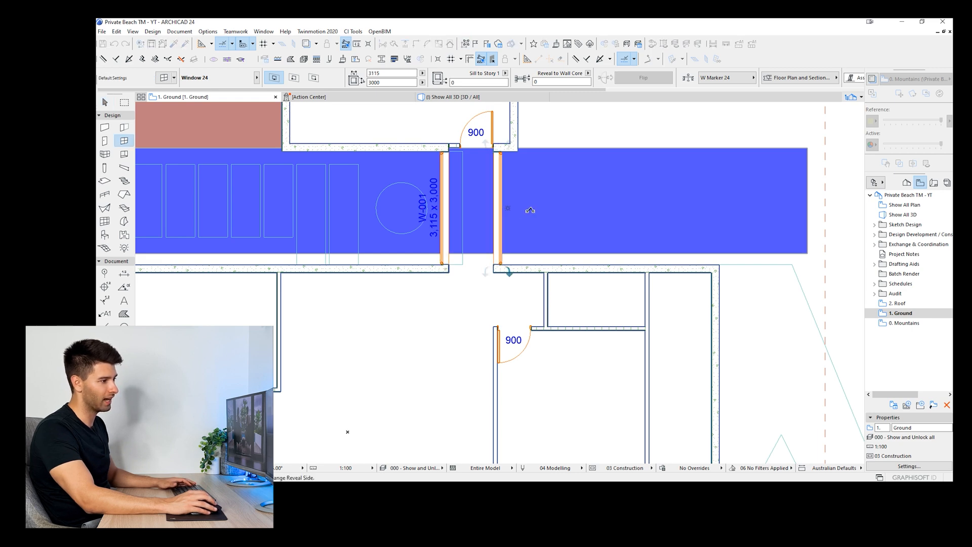
{"action": "left_click", "coordinate": [533, 209]}
{"action": "key", "text": "Escape"}
{"action": "scroll", "coordinate": [371, 228], "scroll_direction": "down", "scroll_amount": 1}
{"action": "middle_click_drag", "start_coordinate": [371, 228], "coordinate": [457, 225]}
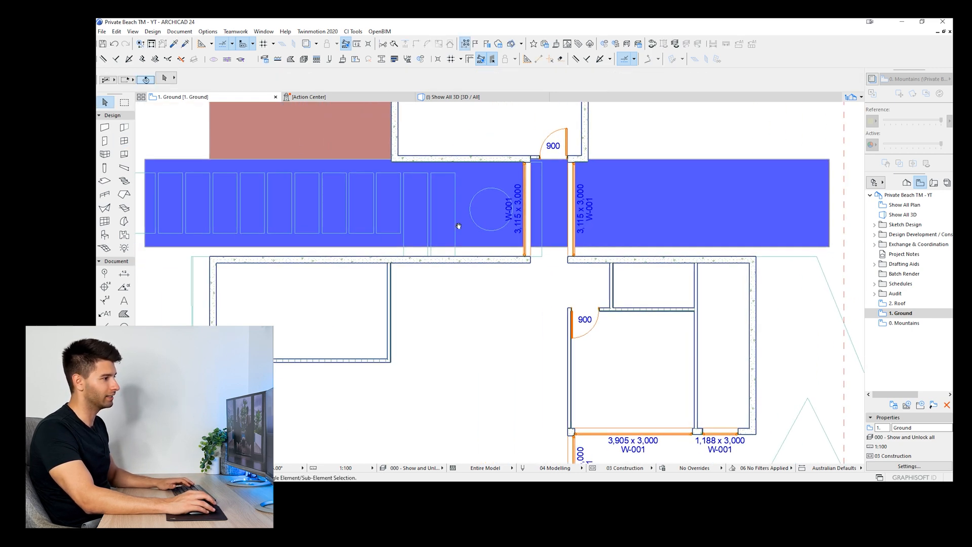
Step: Examine the glazed link between the two blocks in the 3D view from the entry path, above and the far side
{"action": "left_click", "coordinate": [463, 98]}
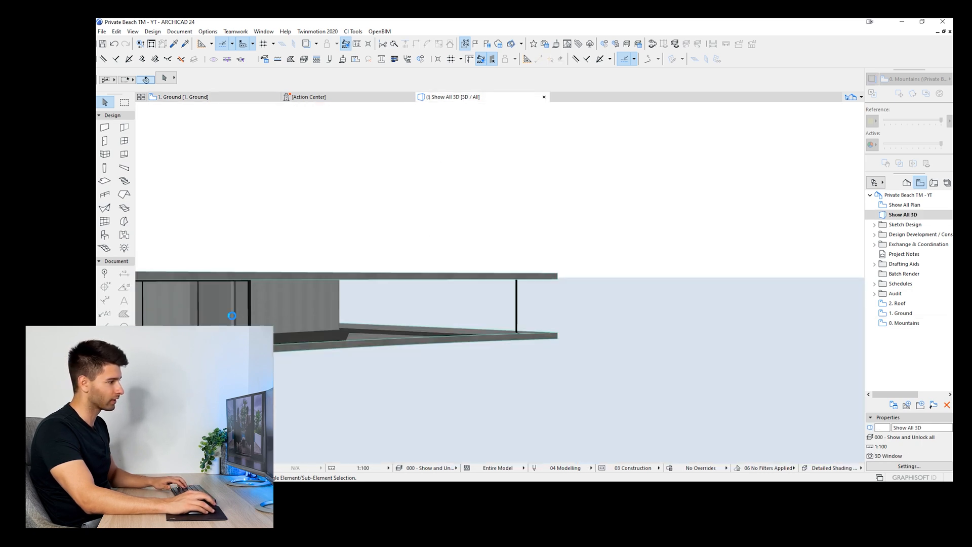
{"action": "middle_click_drag", "start_coordinate": [234, 315], "coordinate": [397, 324]}
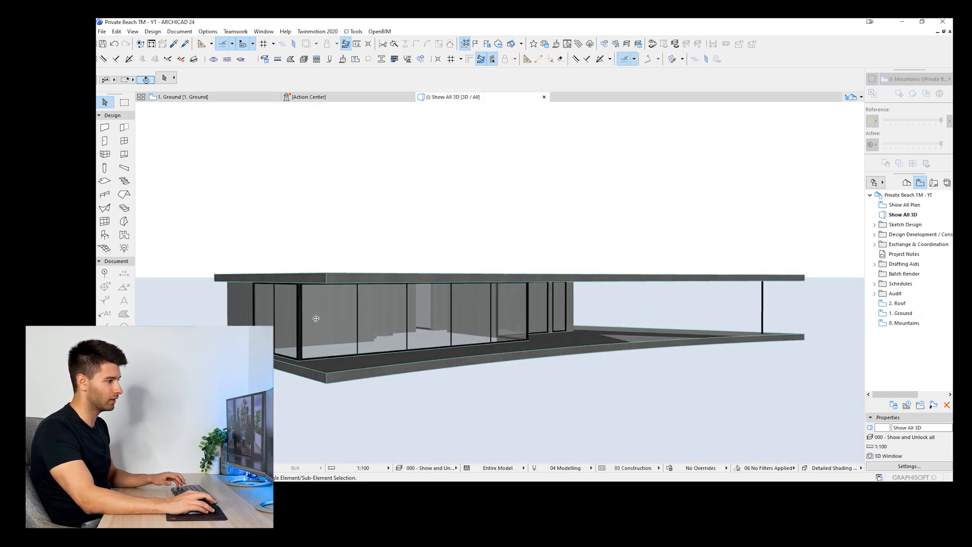
{"action": "middle_click_drag", "start_coordinate": [316, 318], "coordinate": [442, 346], "text": "shift"}
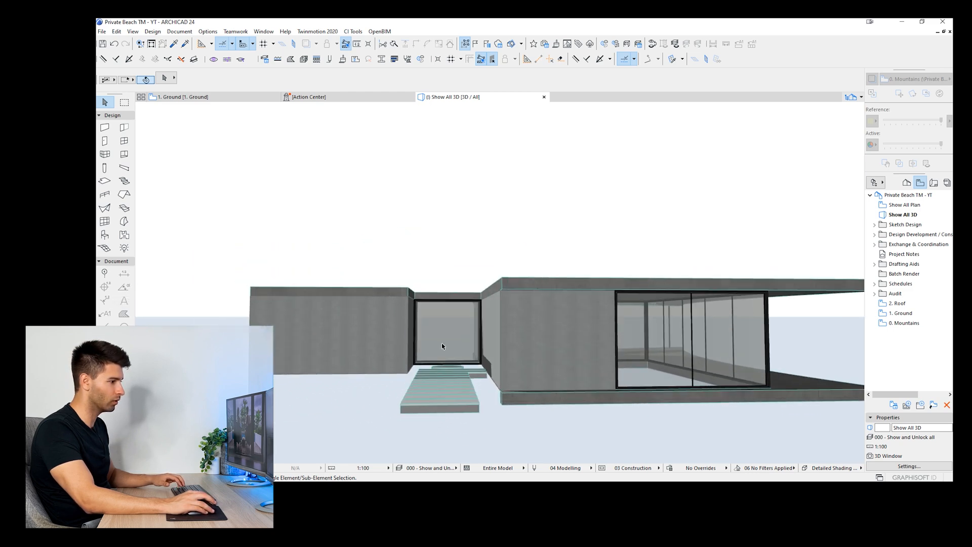
{"action": "scroll", "coordinate": [442, 346], "scroll_direction": "up", "scroll_amount": 8}
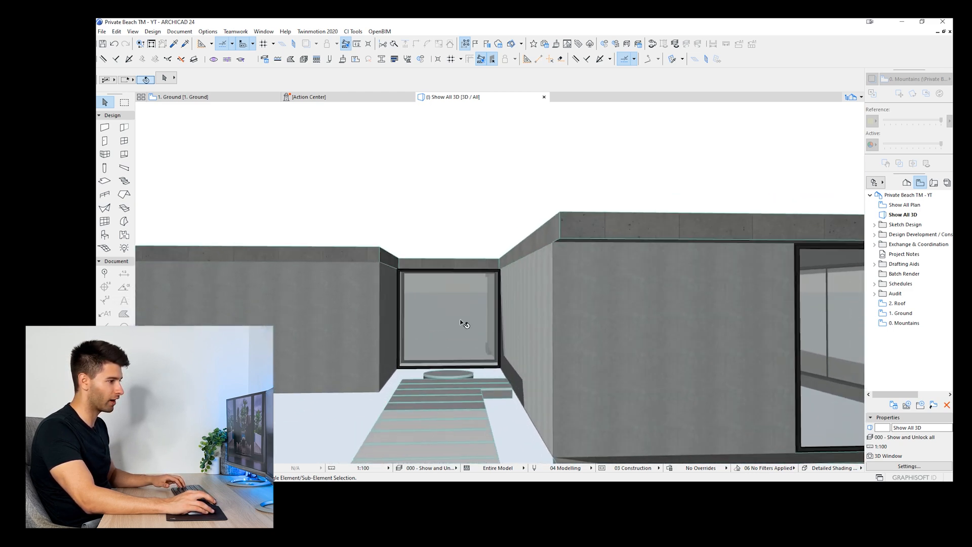
{"action": "middle_click_drag", "start_coordinate": [449, 295], "coordinate": [438, 325], "text": "shift"}
{"action": "left_click", "coordinate": [486, 304]}
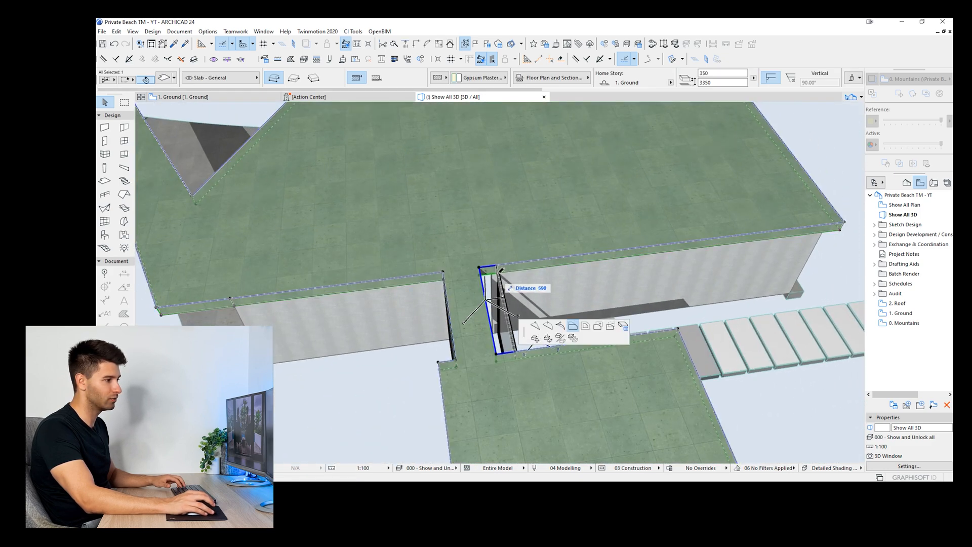
{"action": "key", "text": "Escape"}
{"action": "middle_click_drag", "start_coordinate": [501, 276], "coordinate": [423, 380], "text": "shift"}
{"action": "middle_click_drag", "start_coordinate": [500, 350], "coordinate": [523, 239], "text": "shift"}
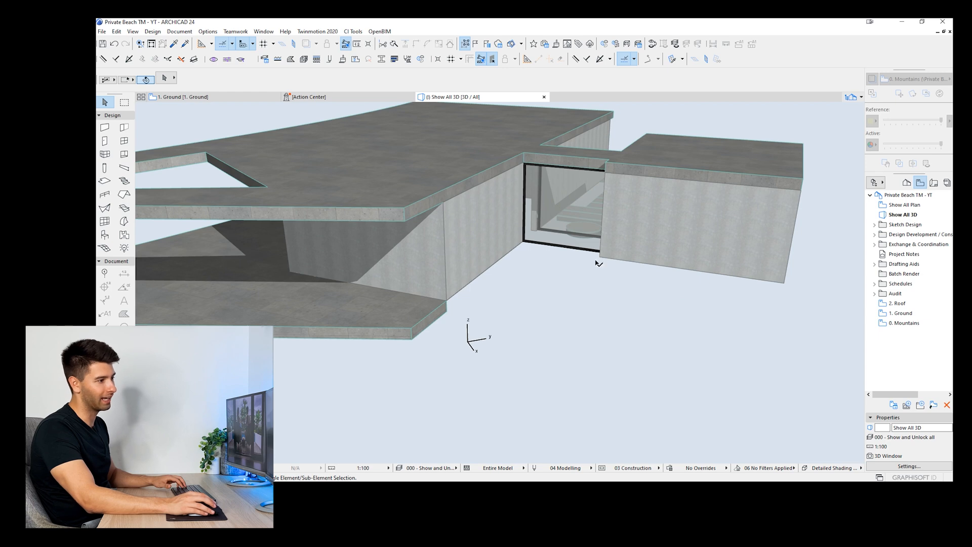
{"action": "middle_click_drag", "start_coordinate": [598, 263], "coordinate": [528, 269], "text": "shift"}
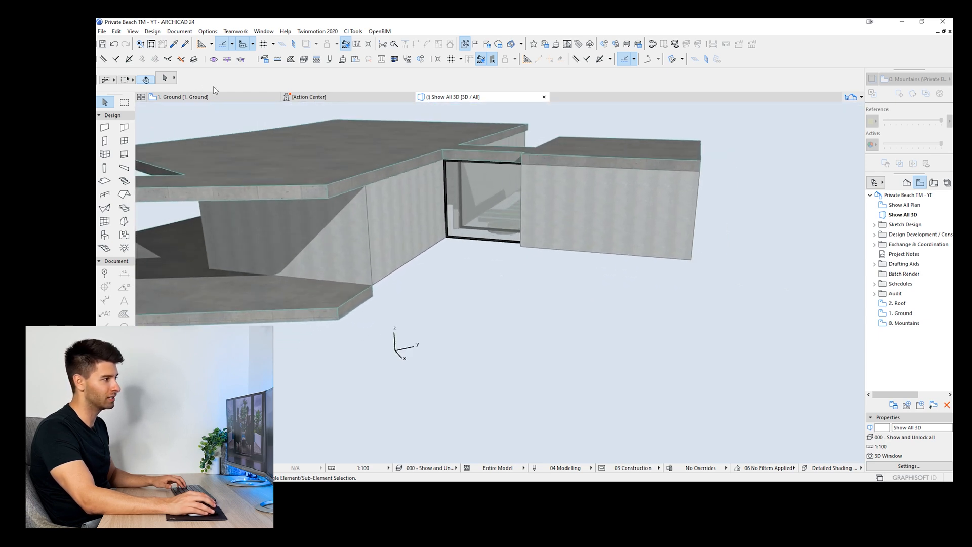
Step: On the ground plan, take the 200 mm concrete panel wall's settings and make new walls unlinked at the top, 1800 mm high, with a base offset of 1800 mm
{"action": "left_click", "coordinate": [213, 95]}
{"action": "scroll", "coordinate": [269, 270], "scroll_direction": "up", "scroll_amount": 3}
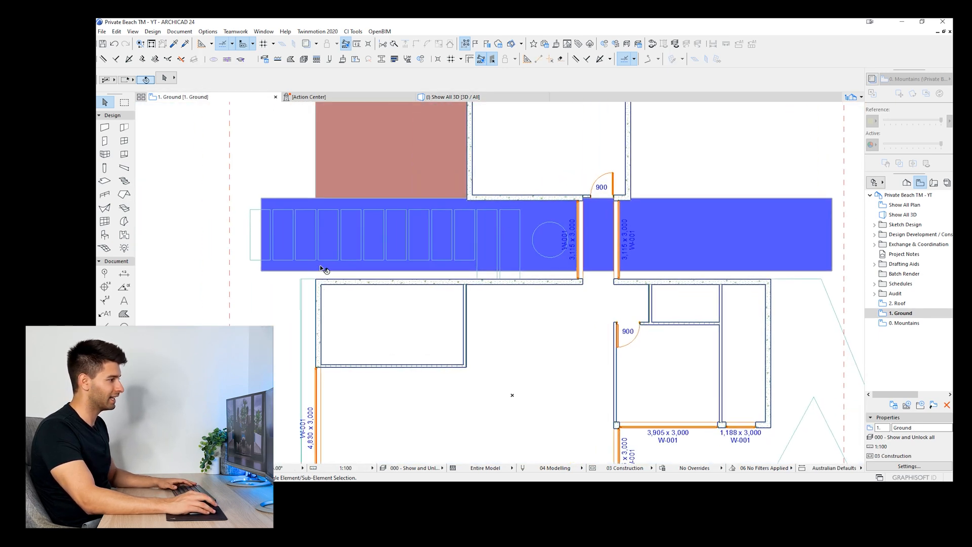
{"action": "scroll", "coordinate": [323, 268], "scroll_direction": "down", "scroll_amount": 2}
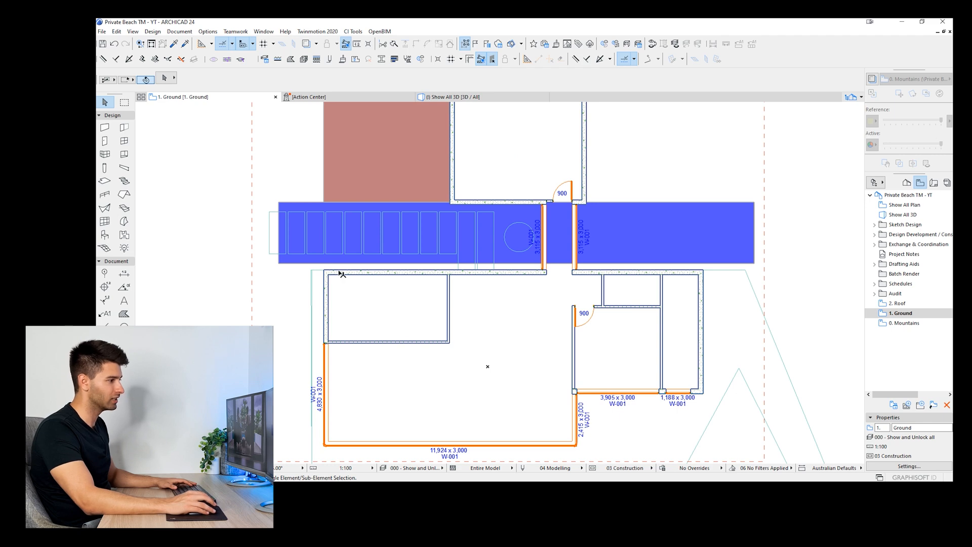
{"action": "left_click", "coordinate": [339, 272], "text": "alt"}
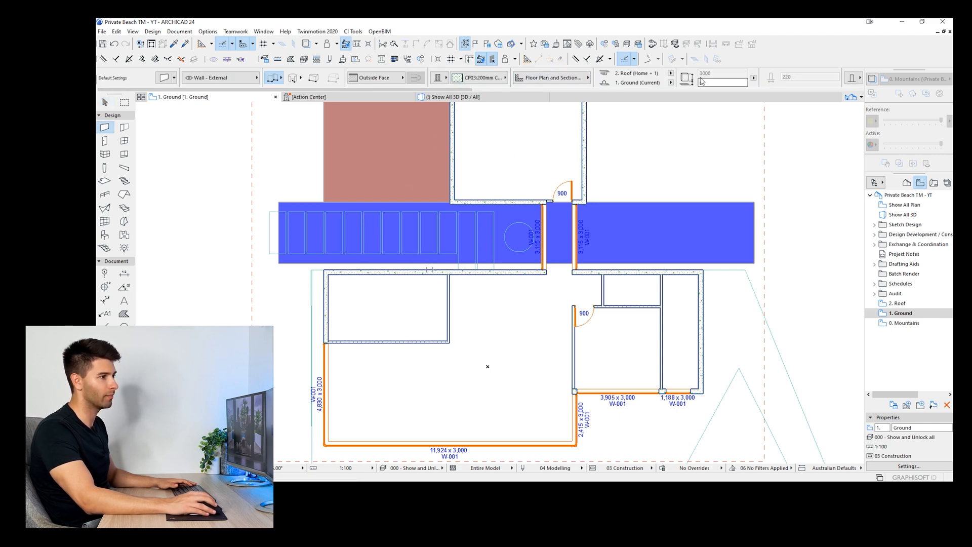
{"action": "key", "text": "ctrl+t"}
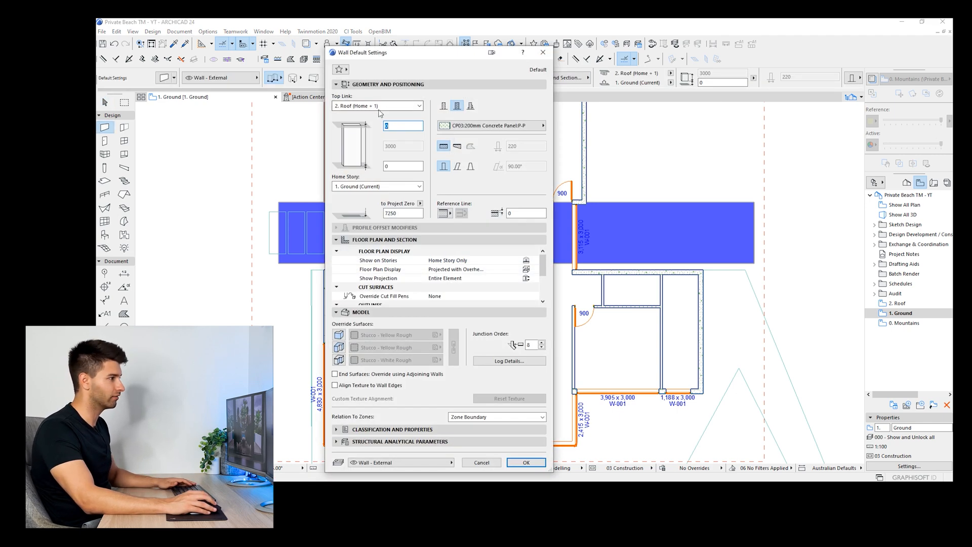
{"action": "left_click", "coordinate": [374, 106]}
{"action": "left_click", "coordinate": [355, 130]}
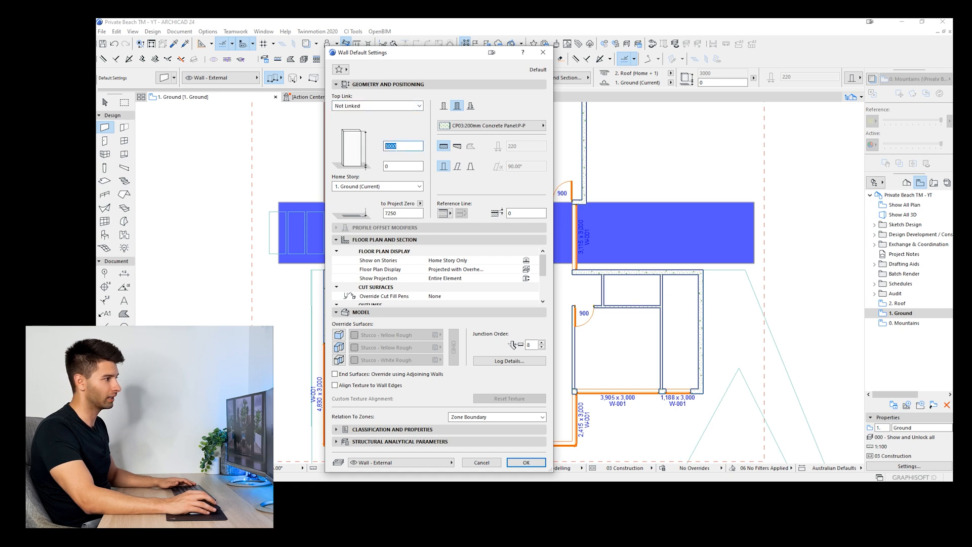
{"action": "type", "text": "18"}
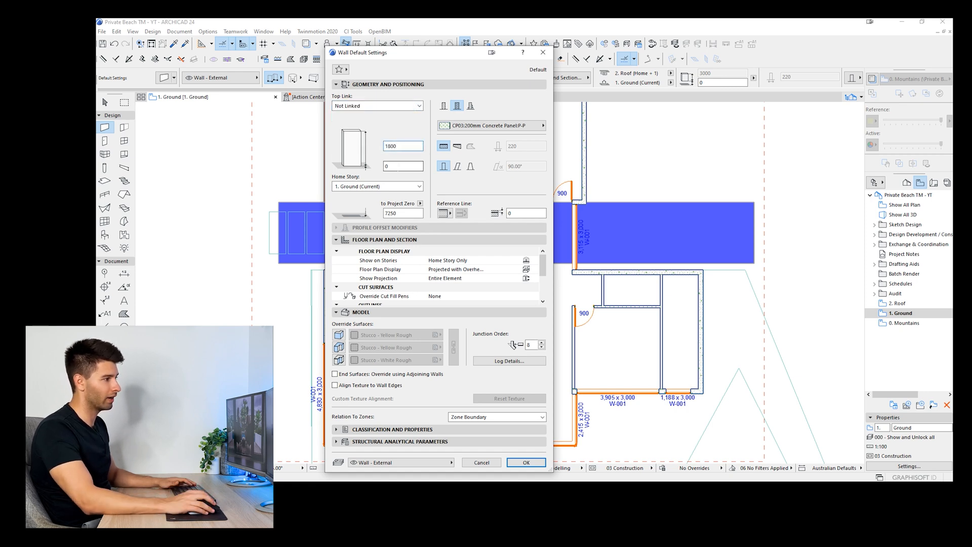
{"action": "type", "text": "1800"}
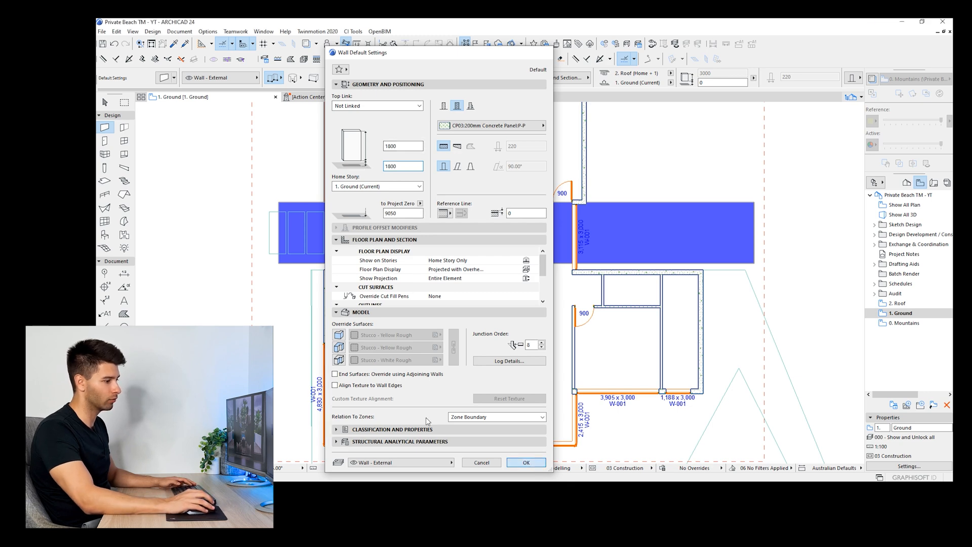
{"action": "left_click", "coordinate": [538, 465]}
Step: Draw raised concrete walls around both ends of the blue strip, running between the corners of the main house and the separate block
{"action": "left_click", "coordinate": [324, 270]}
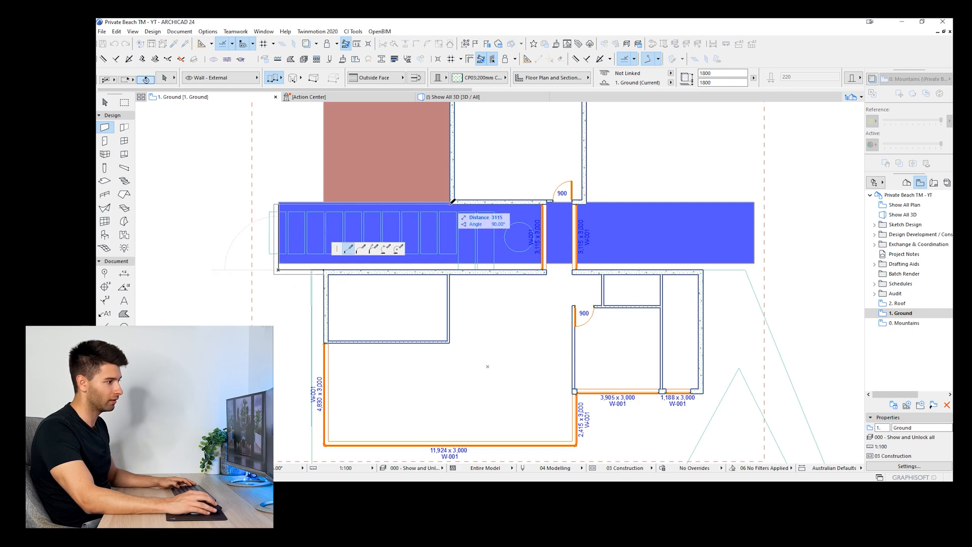
{"action": "left_click", "coordinate": [452, 202]}
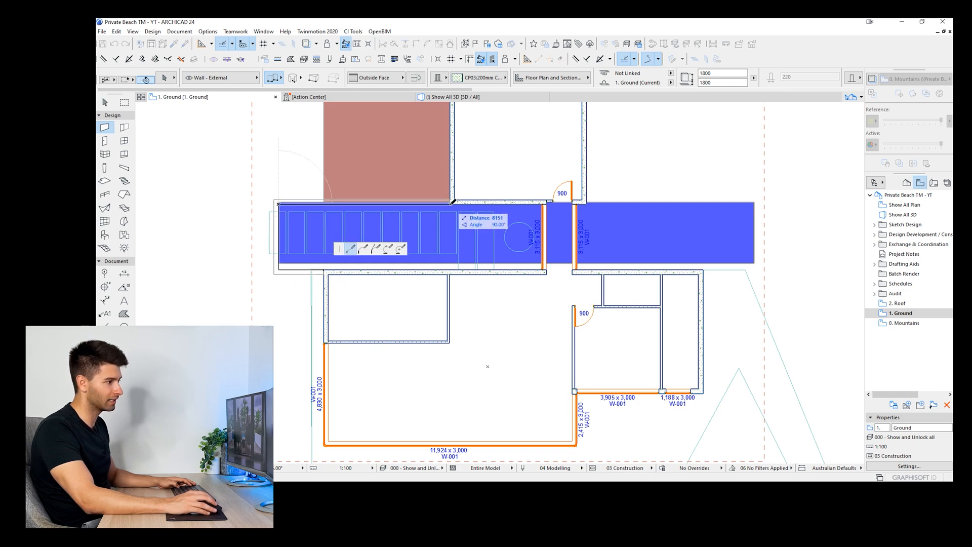
{"action": "double_click", "coordinate": [451, 204]}
{"action": "left_click", "coordinate": [586, 204]}
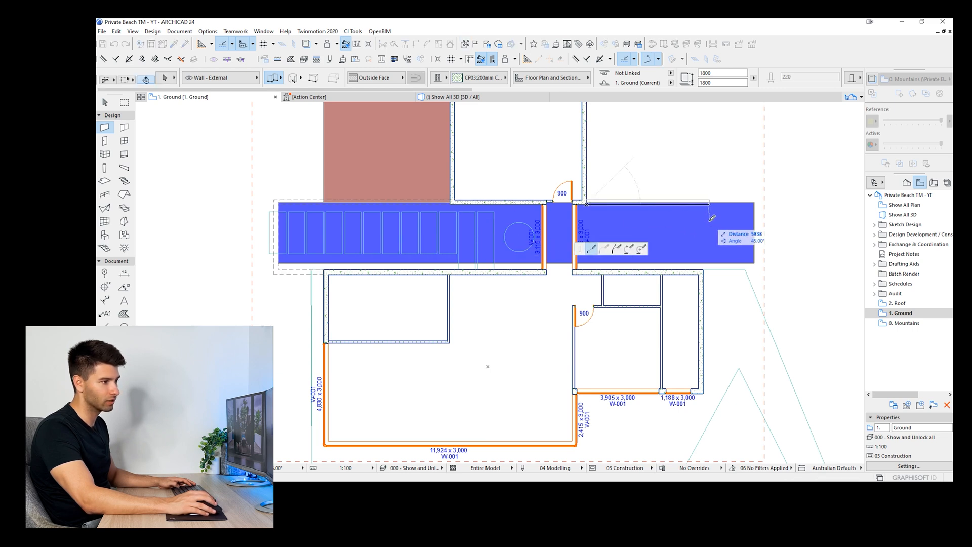
{"action": "double_click", "coordinate": [703, 270]}
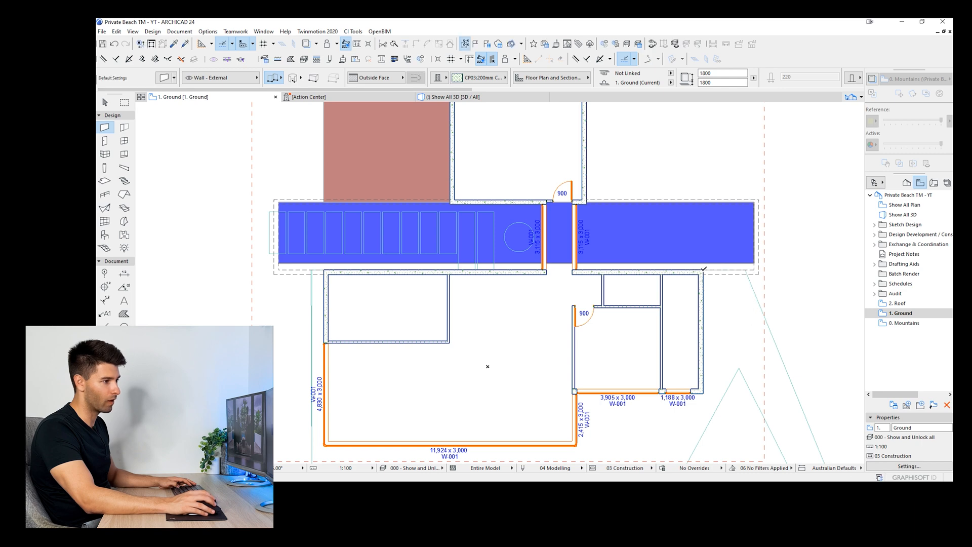
Step: In the 3D view, move all the raised concrete walls down so their tops meet the base of the separate block
{"action": "middle_click_drag", "start_coordinate": [703, 270], "coordinate": [656, 260]}
{"action": "left_click", "coordinate": [435, 100]}
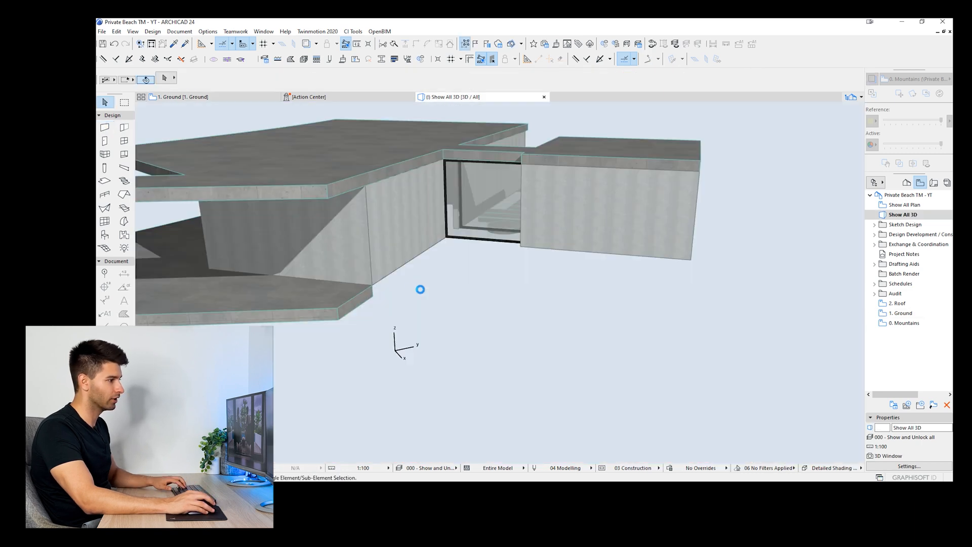
{"action": "left_click", "coordinate": [403, 218]}
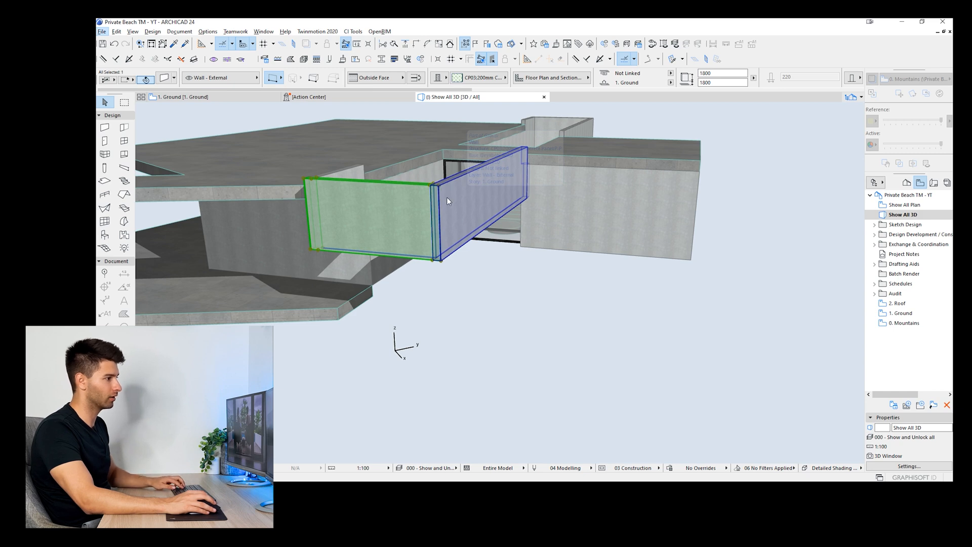
{"action": "key", "text": "alt+g"}
{"action": "left_click", "coordinate": [447, 198]}
{"action": "key", "text": "ctrl+d"}
{"action": "left_click", "coordinate": [527, 147]}
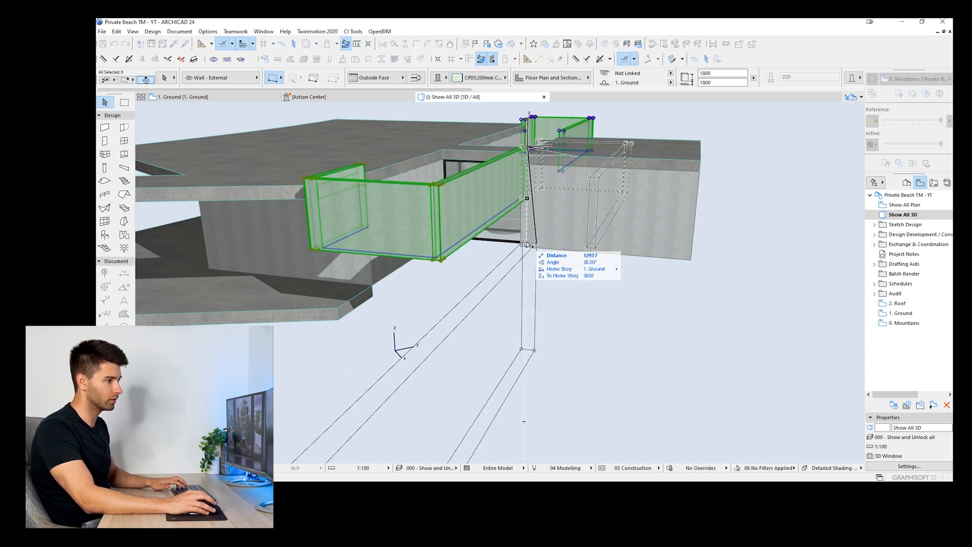
{"action": "left_click", "coordinate": [528, 245]}
{"action": "key", "text": "Escape"}
Step: Examine the lowered walls around the glazed link from above, from ground level and from both sides
{"action": "mouse_move", "coordinate": [365, 306]}
{"action": "middle_mouse_down", "text": "shift"}
{"action": "mouse_move", "coordinate": [432, 302]}
{"action": "mouse_move", "coordinate": [417, 284]}
{"action": "mouse_move", "coordinate": [384, 310]}
{"action": "mouse_move", "coordinate": [375, 300]}
{"action": "middle_mouse_up", "text": "shift"}
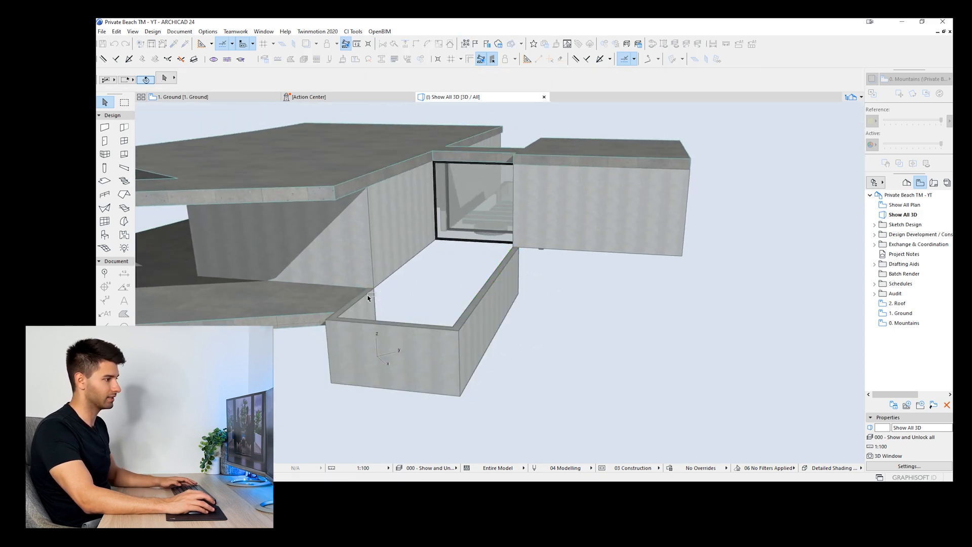
{"action": "middle_click_drag", "start_coordinate": [378, 298], "coordinate": [387, 387], "text": "shift"}
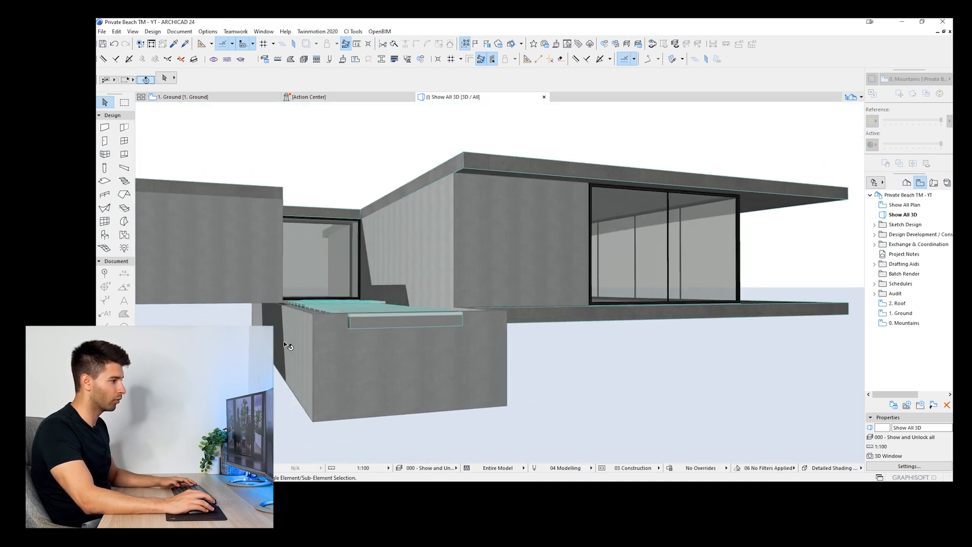
{"action": "middle_click_drag", "start_coordinate": [452, 377], "coordinate": [603, 284], "text": "shift"}
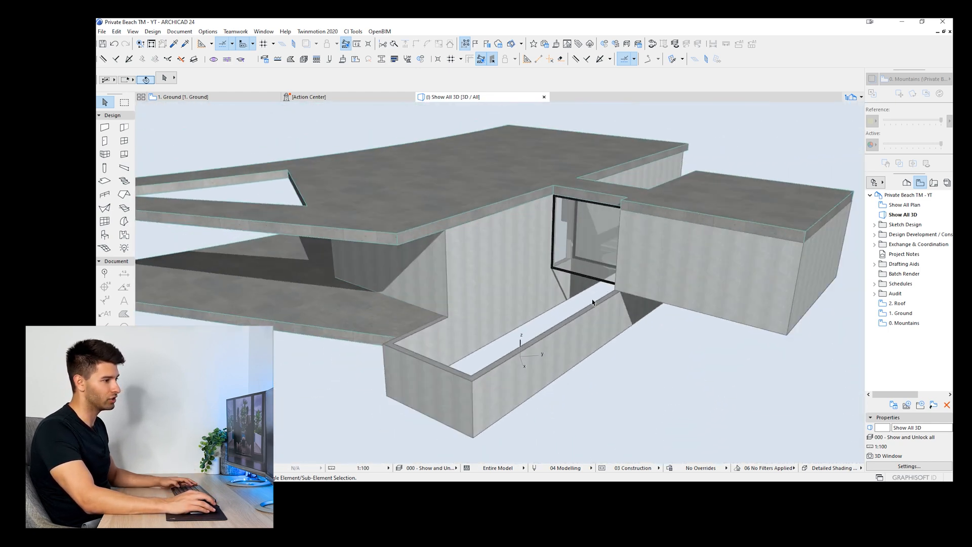
{"action": "middle_click_drag", "start_coordinate": [597, 249], "coordinate": [417, 364], "text": "shift"}
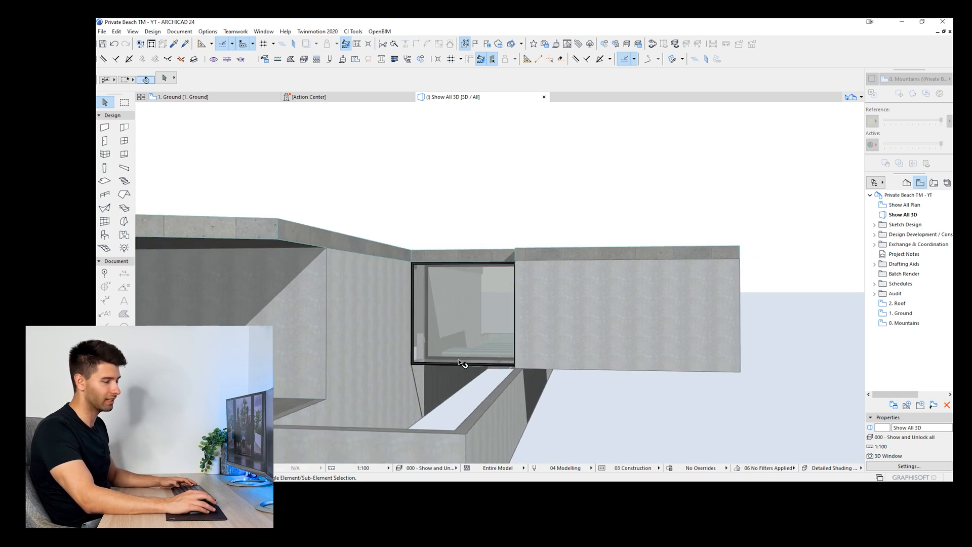
{"action": "left_click", "coordinate": [441, 357]}
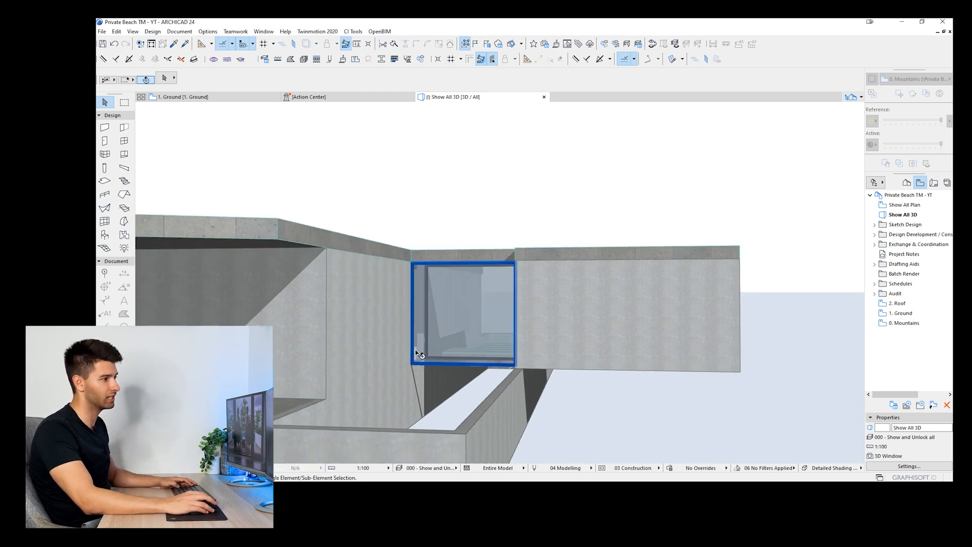
{"action": "scroll", "coordinate": [415, 352], "scroll_direction": "down", "scroll_amount": 1}
{"action": "middle_click_drag", "start_coordinate": [415, 353], "coordinate": [357, 391], "text": "shift"}
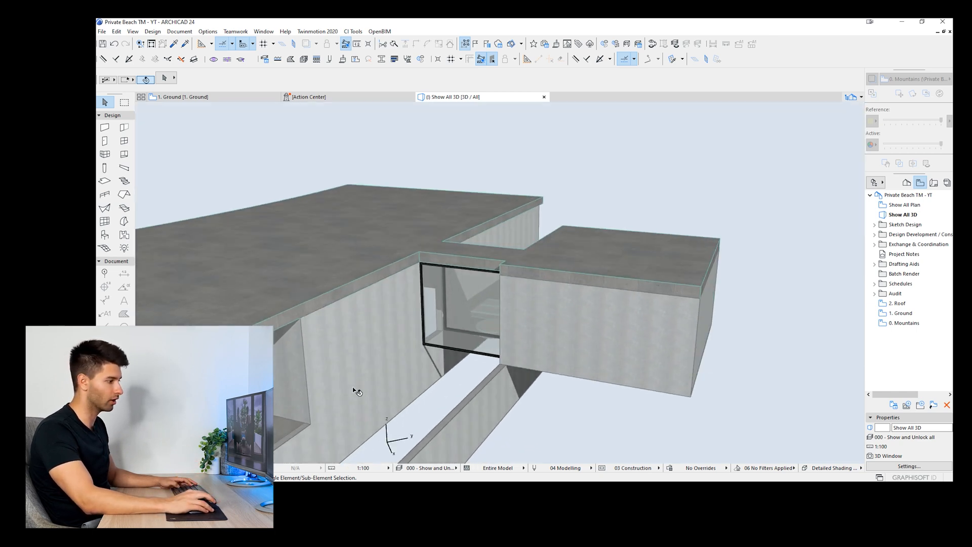
Step: On the ground plan, take the 350 mm slab's settings and outline a floor slab running from the living area through the link and around the separate block
{"action": "key", "text": "F2"}
{"action": "scroll", "coordinate": [456, 284], "scroll_direction": "down", "scroll_amount": 2}
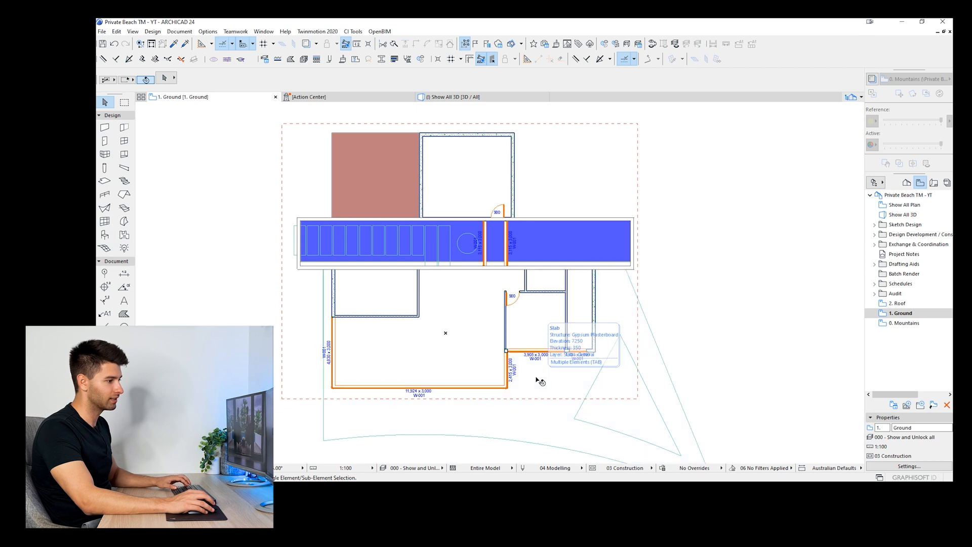
{"action": "left_click", "coordinate": [538, 374], "text": "alt"}
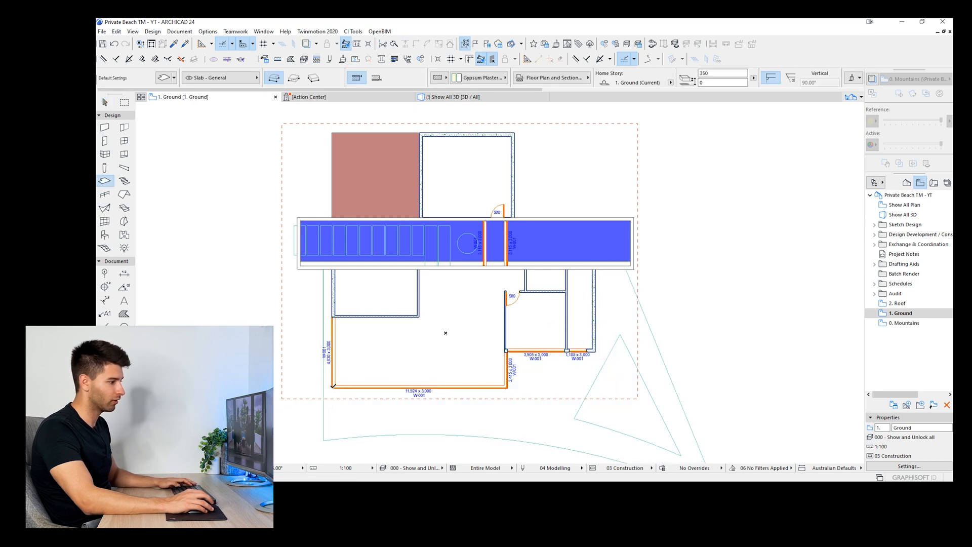
{"action": "left_click", "coordinate": [332, 387]}
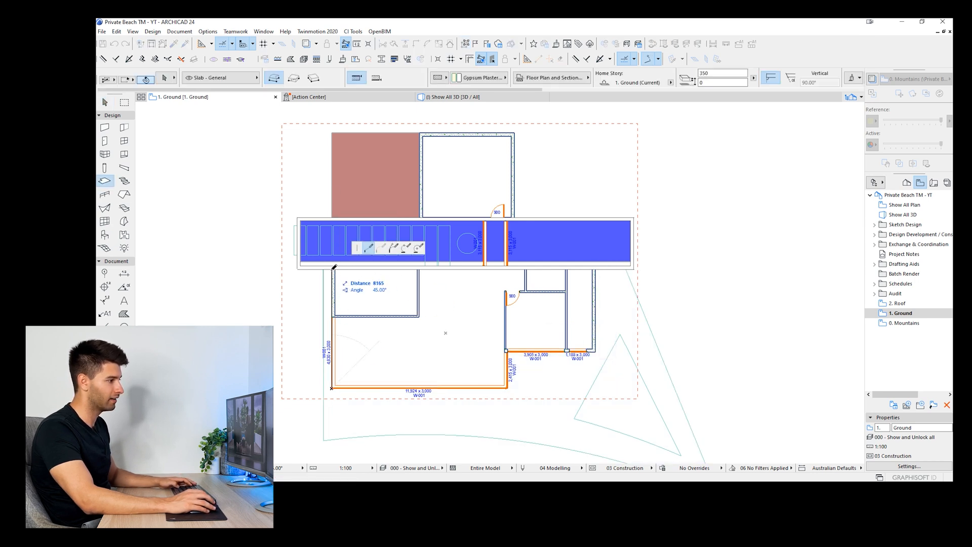
{"action": "left_click", "coordinate": [333, 268]}
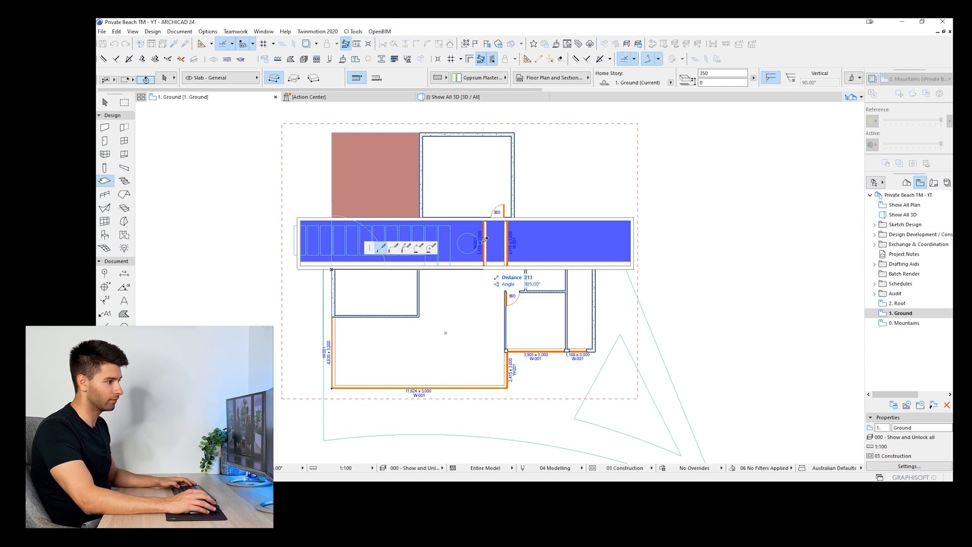
{"action": "left_click", "coordinate": [484, 221]}
{"action": "left_click", "coordinate": [420, 218]}
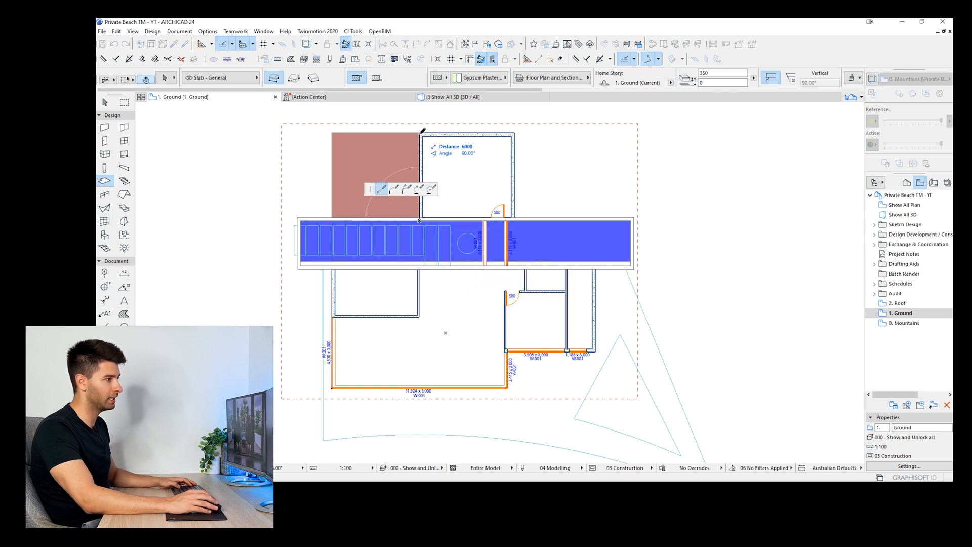
{"action": "left_click", "coordinate": [419, 134]}
{"action": "left_click", "coordinate": [514, 133]}
{"action": "double_click", "coordinate": [515, 218]}
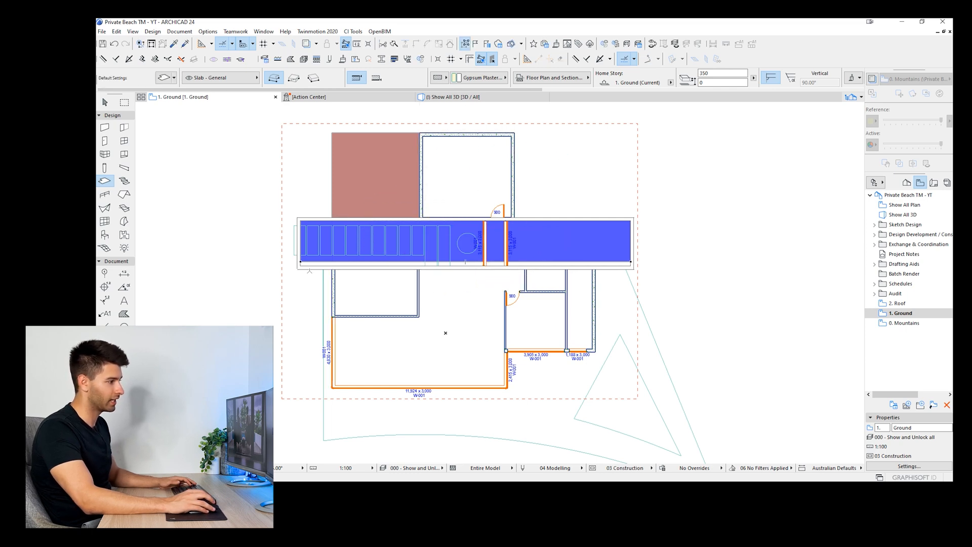
Step: Draw a rectangular slab over the strip inside the lowered concrete walls and change its surface from concrete to water
{"action": "left_click", "coordinate": [301, 265]}
{"action": "left_click", "coordinate": [293, 78]}
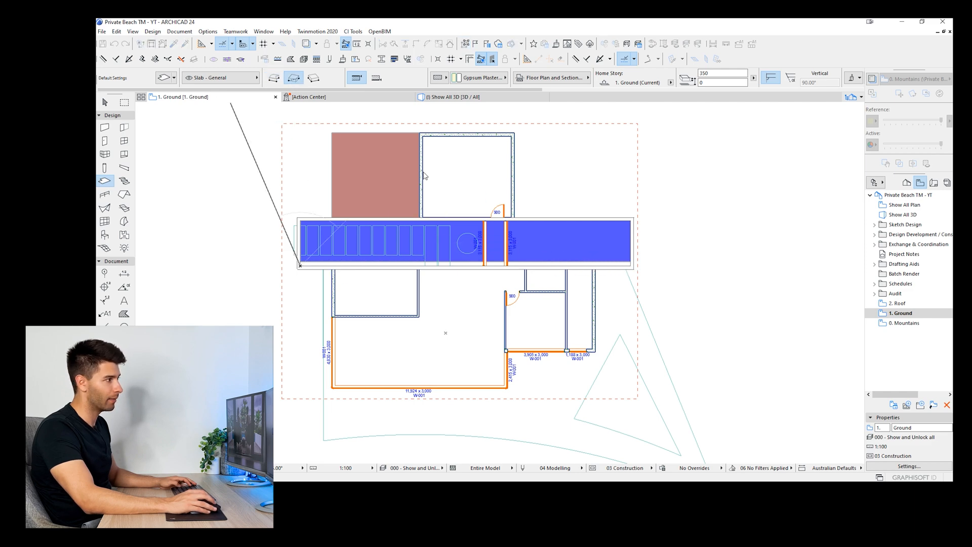
{"action": "left_click", "coordinate": [631, 220]}
{"action": "left_click", "coordinate": [621, 236], "text": "shift"}
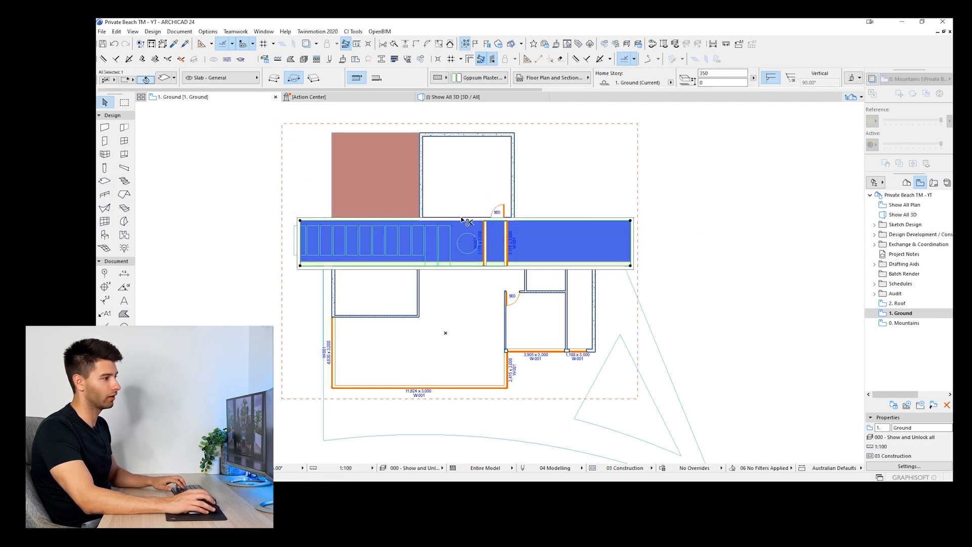
{"action": "key", "text": "ctrl+t"}
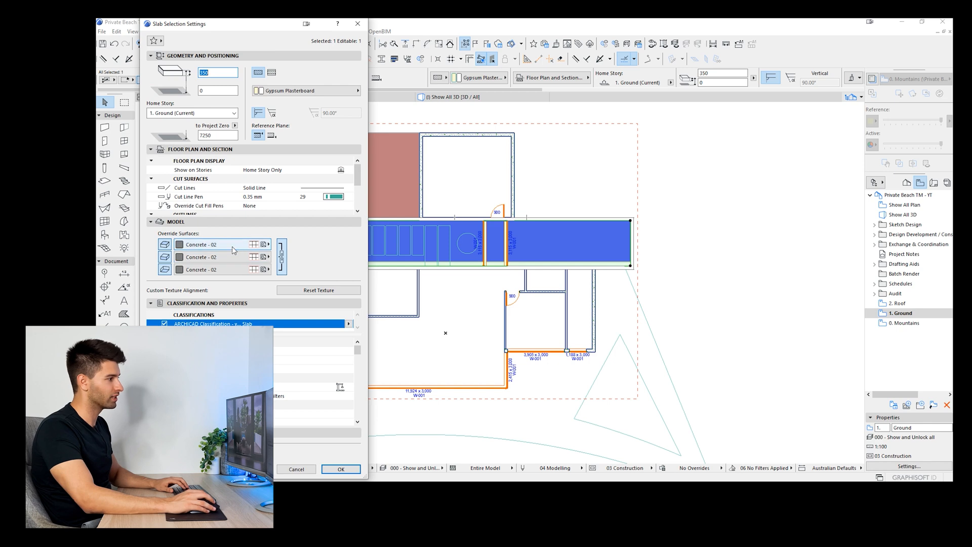
{"action": "left_click", "coordinate": [232, 247]}
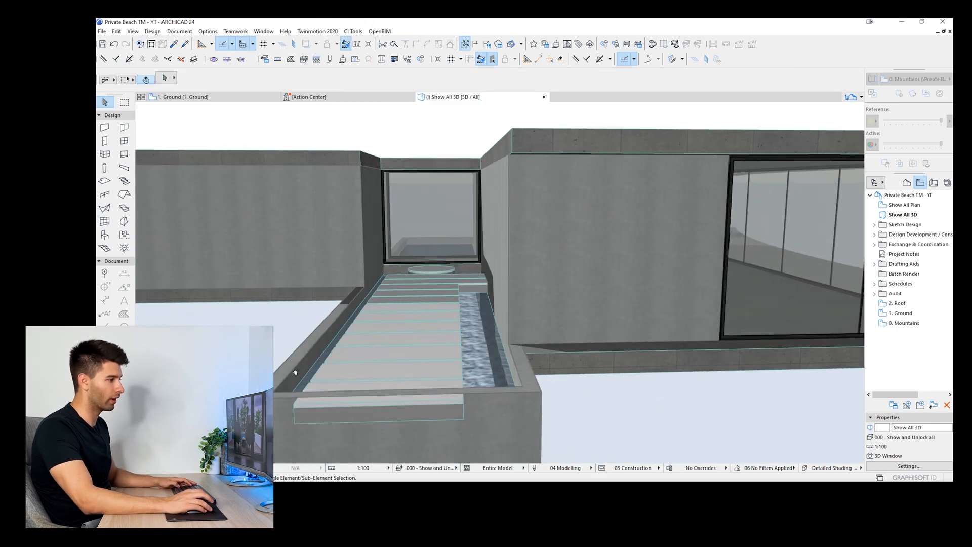
Step: Examine the water strip, stepping slabs and glazed link in the 3D view from the entry path, above and the far side
{"action": "middle_click_drag", "start_coordinate": [295, 372], "coordinate": [395, 258], "text": "shift"}
{"action": "scroll", "coordinate": [395, 258], "scroll_direction": "up", "scroll_amount": 2}
{"action": "middle_click_drag", "start_coordinate": [402, 308], "coordinate": [414, 374], "text": "shift"}
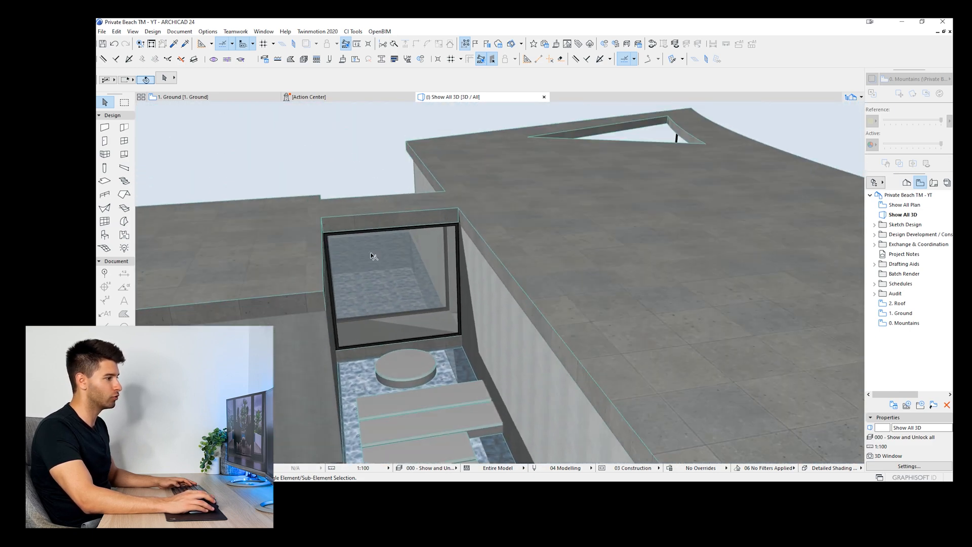
{"action": "middle_click_drag", "start_coordinate": [373, 256], "coordinate": [369, 225], "text": "shift"}
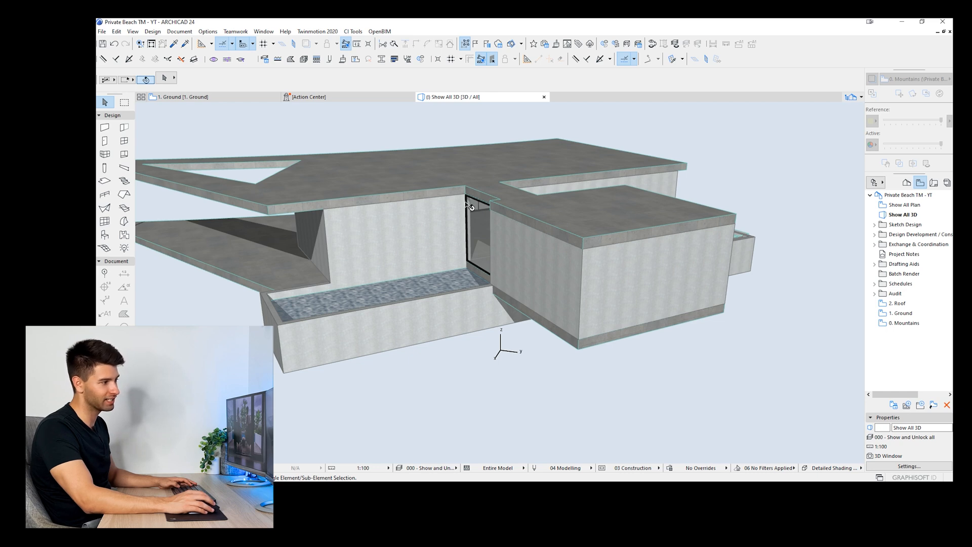
{"action": "middle_click_drag", "start_coordinate": [438, 225], "coordinate": [178, 185], "text": "shift"}
{"action": "scroll", "coordinate": [403, 305], "scroll_direction": "down", "scroll_amount": 4}
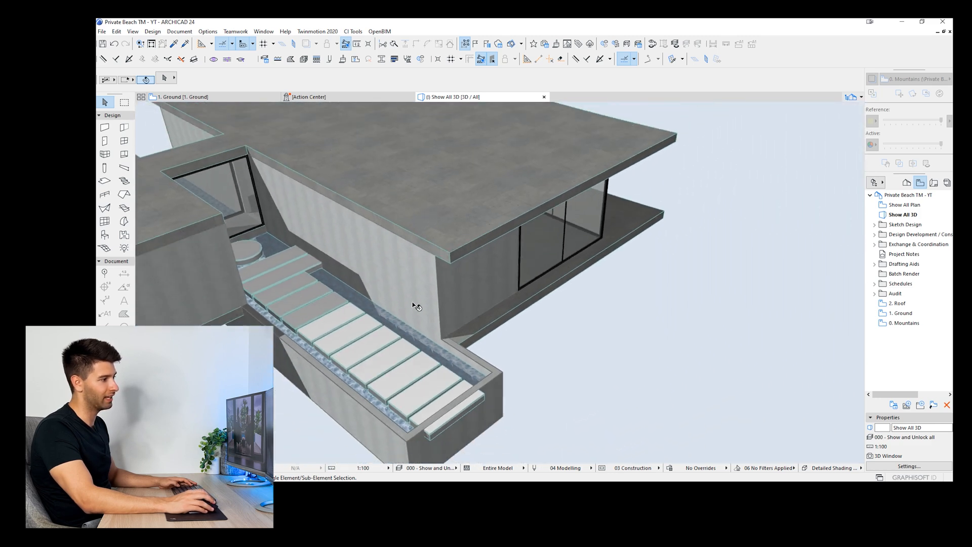
{"action": "middle_click_drag", "start_coordinate": [416, 306], "coordinate": [364, 340], "text": "shift"}
Step: Place a 300 x 300 mm column in one outer corner of the red area on the ground plan and copy it to the other three corners
{"action": "key", "text": "F2"}
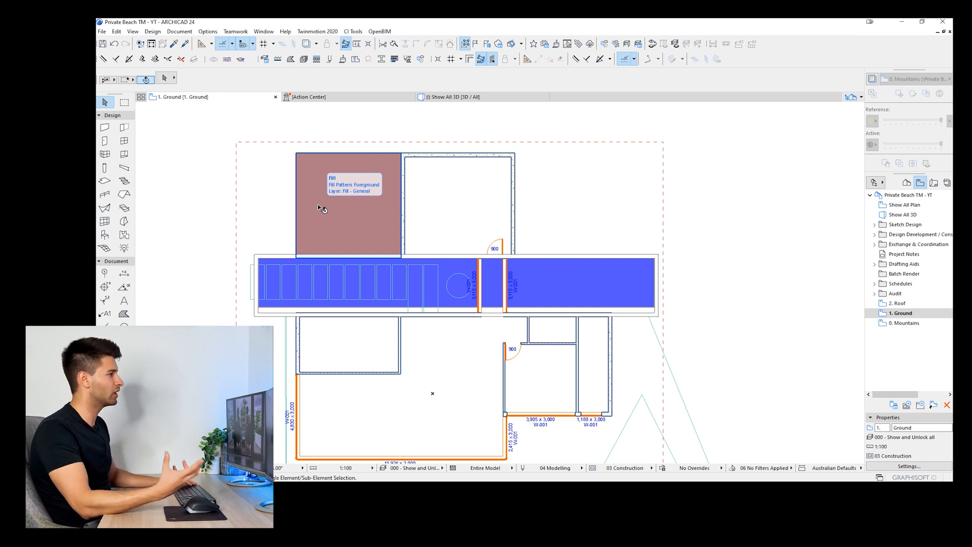
{"action": "left_click", "coordinate": [105, 168]}
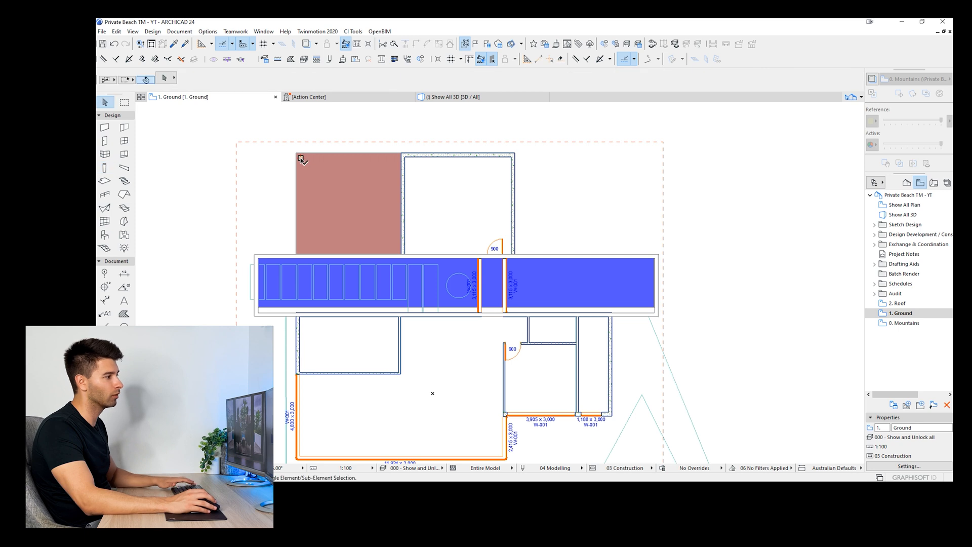
{"action": "left_click", "coordinate": [301, 157], "text": "shift"}
{"action": "key", "text": "ctrl+shift+d"}
{"action": "left_click", "coordinate": [301, 157]}
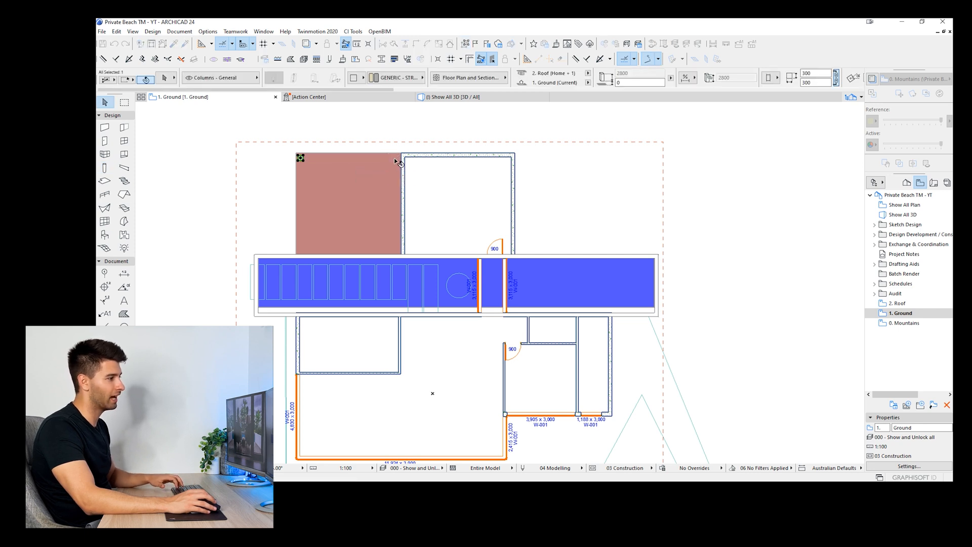
{"action": "left_click", "coordinate": [395, 158]}
{"action": "left_click", "coordinate": [395, 158], "text": "shift"}
{"action": "key", "text": "ctrl+shift+d"}
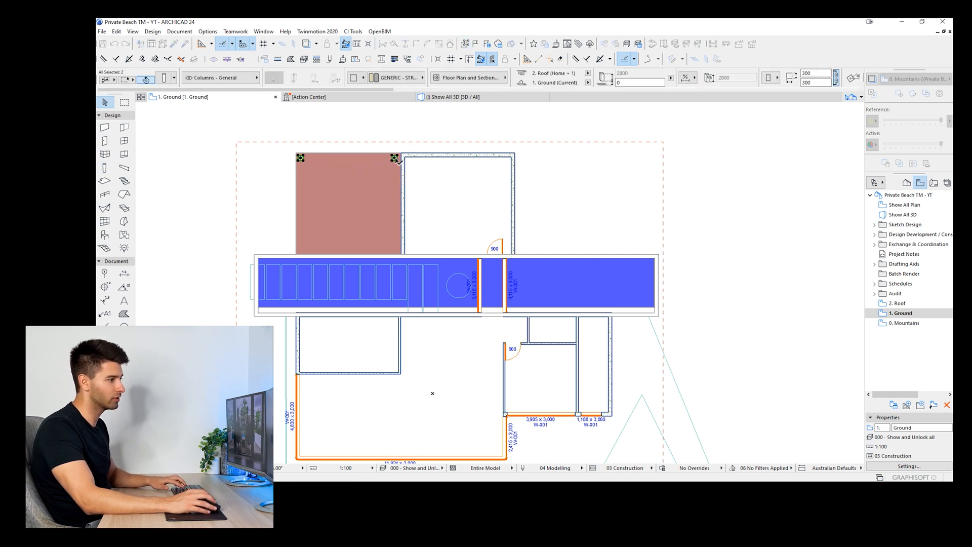
{"action": "left_click", "coordinate": [397, 250]}
{"action": "scroll", "coordinate": [315, 201], "scroll_direction": "up", "scroll_amount": 3}
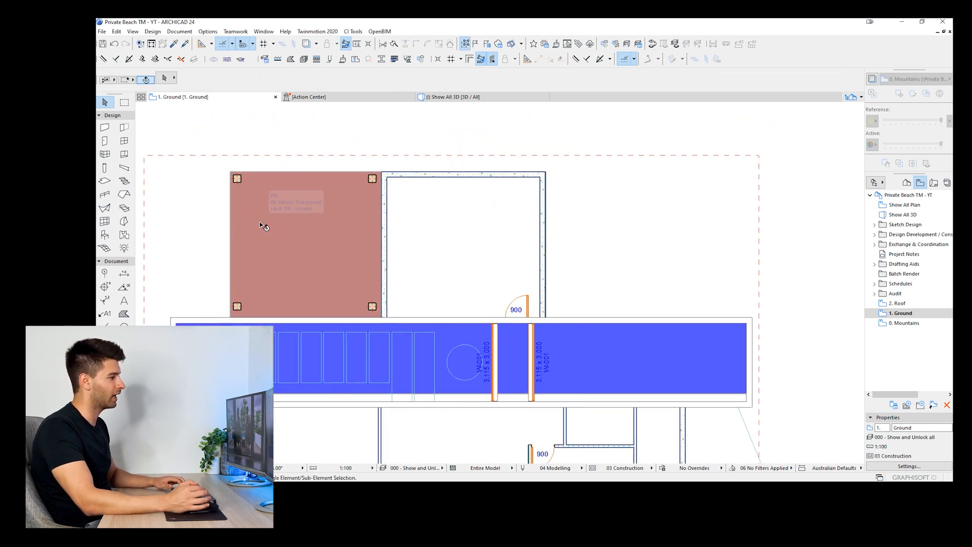
{"action": "middle_click_drag", "start_coordinate": [286, 302], "coordinate": [302, 240]}
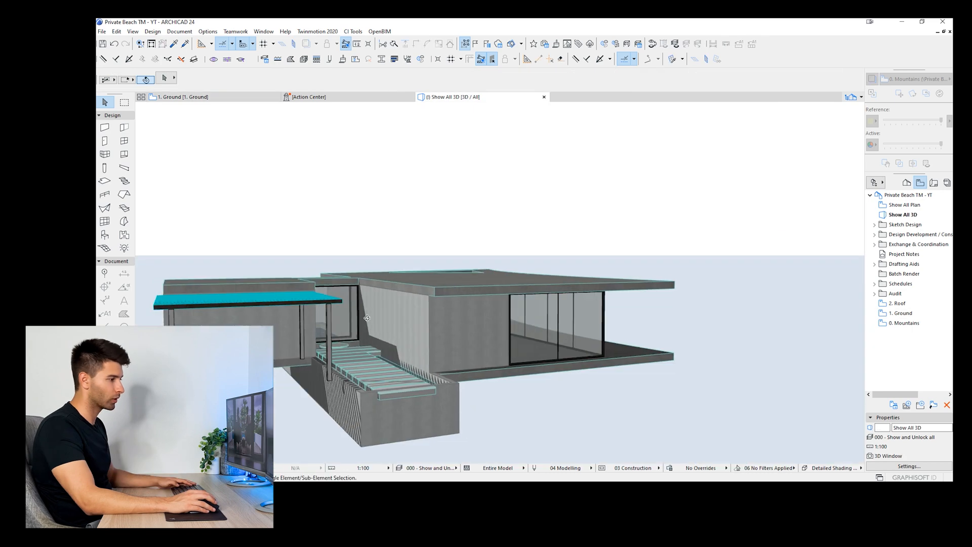
Step: Examine the slatted carport roof and its columns in the 3D view from the entry path, the side and above
{"action": "mouse_move", "coordinate": [350, 276]}
{"action": "middle_mouse_down", "text": "shift"}
{"action": "mouse_move", "coordinate": [304, 321]}
{"action": "mouse_move", "coordinate": [274, 330]}
{"action": "mouse_move", "coordinate": [490, 278]}
{"action": "mouse_move", "coordinate": [419, 339]}
{"action": "mouse_move", "coordinate": [324, 340]}
{"action": "middle_mouse_up", "text": "shift"}
{"action": "middle_click_drag", "start_coordinate": [395, 319], "coordinate": [266, 279], "text": "shift"}
{"action": "middle_click_drag", "start_coordinate": [307, 320], "coordinate": [456, 283], "text": "shift"}
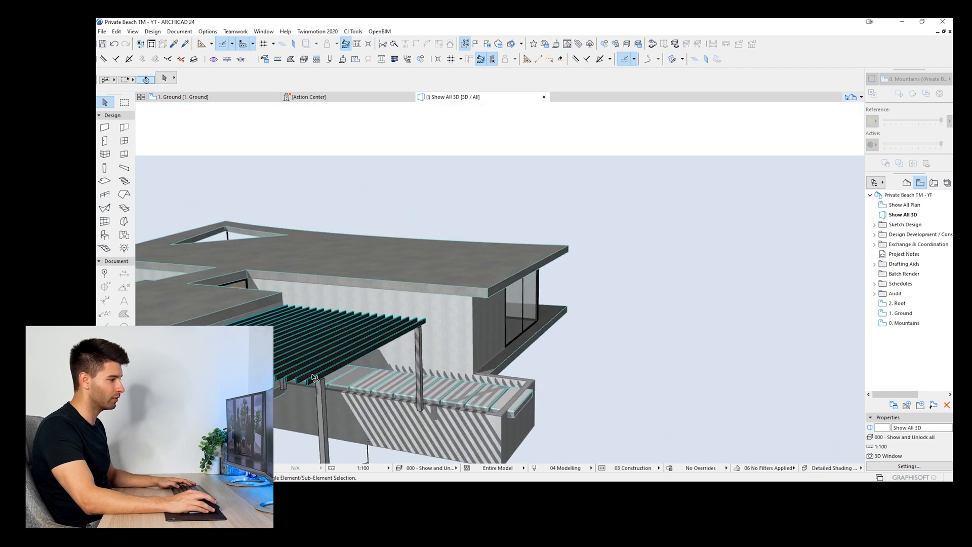
{"action": "middle_click_drag", "start_coordinate": [317, 379], "coordinate": [171, 324]}
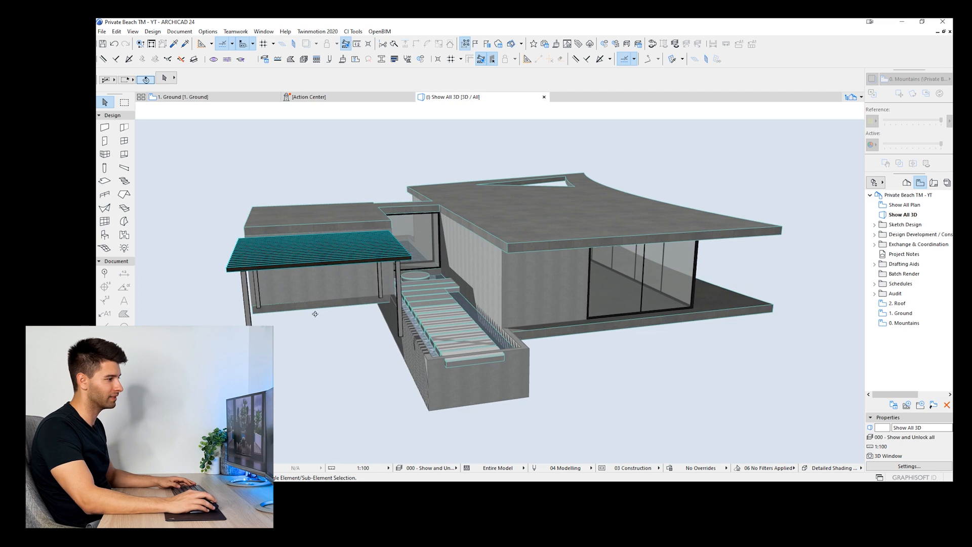
{"action": "mouse_move", "coordinate": [315, 314]}
{"action": "middle_mouse_down", "text": "shift"}
{"action": "mouse_move", "coordinate": [370, 306]}
{"action": "mouse_move", "coordinate": [256, 297]}
{"action": "mouse_move", "coordinate": [249, 320]}
{"action": "mouse_move", "coordinate": [200, 278]}
{"action": "mouse_move", "coordinate": [411, 306]}
{"action": "mouse_move", "coordinate": [335, 314]}
{"action": "middle_mouse_up", "text": "shift"}
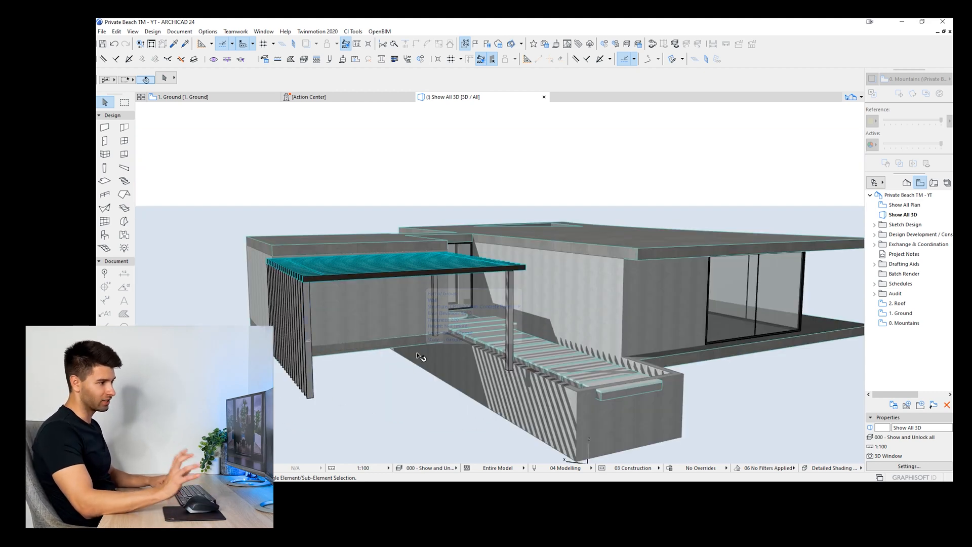
Step: Add two 150 x 45 mm cross beams between the carport columns and lower them by 150 mm beneath the roof slats
{"action": "key", "text": "F2"}
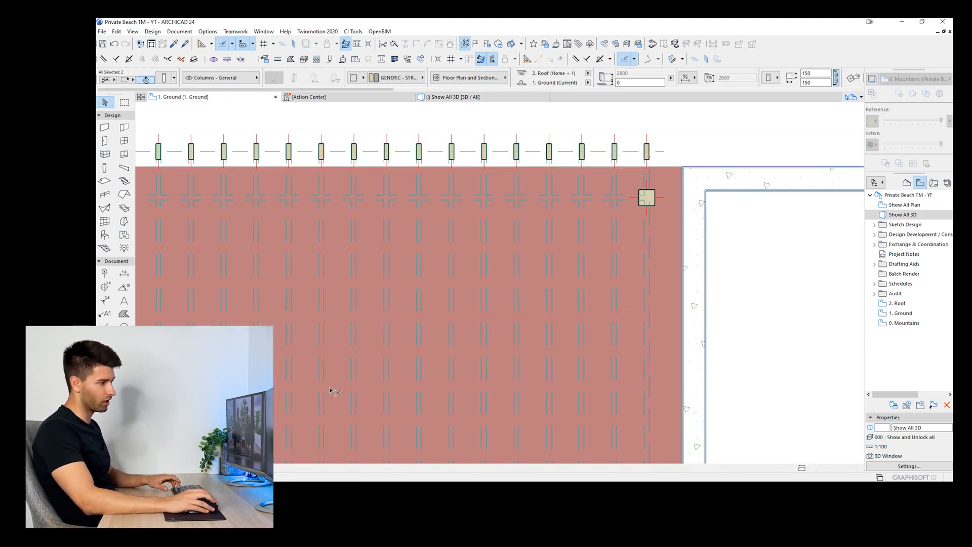
{"action": "key", "text": "Escape"}
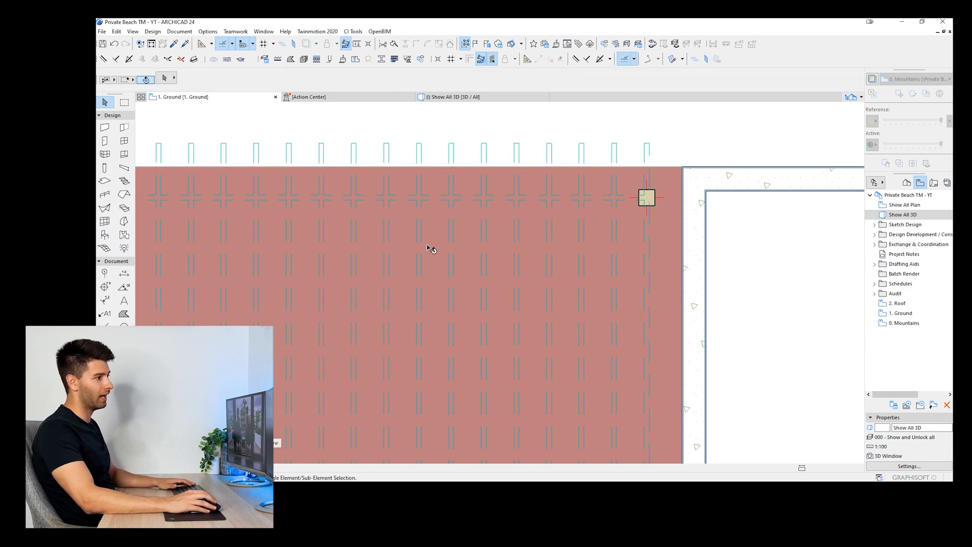
{"action": "scroll", "coordinate": [488, 250], "scroll_direction": "down", "scroll_amount": 3}
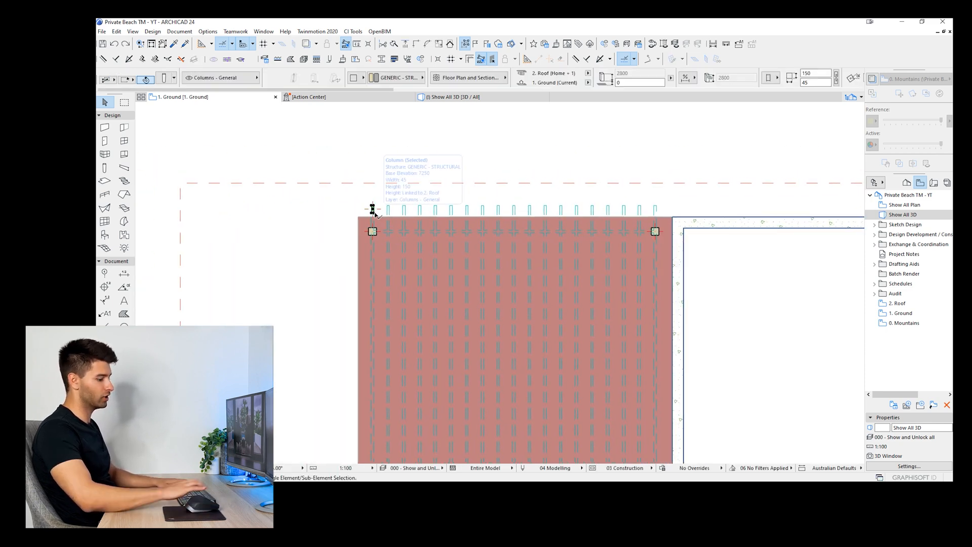
{"action": "left_click", "coordinate": [452, 96]}
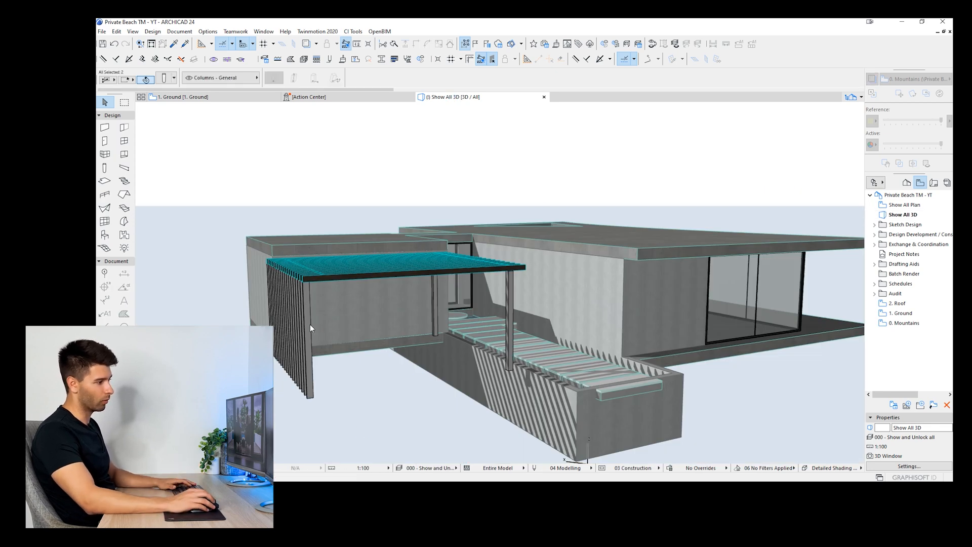
{"action": "middle_click_drag", "start_coordinate": [325, 358], "coordinate": [383, 282], "text": "shift"}
{"action": "left_click", "coordinate": [376, 278]}
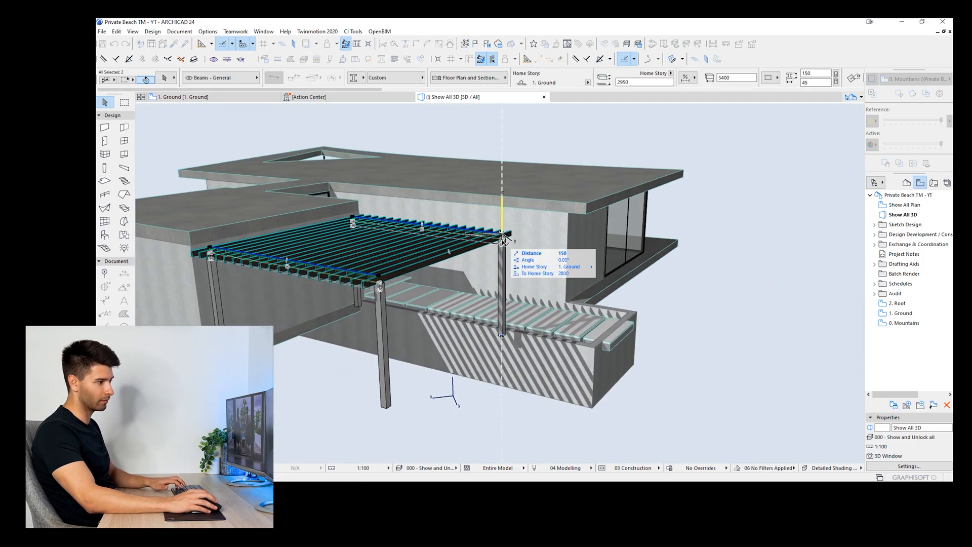
{"action": "key", "text": "Escape"}
Step: Change the surface of all four carport columns to the same dark wood as the roof slats
{"action": "middle_click_drag", "start_coordinate": [345, 333], "coordinate": [258, 271], "text": "shift"}
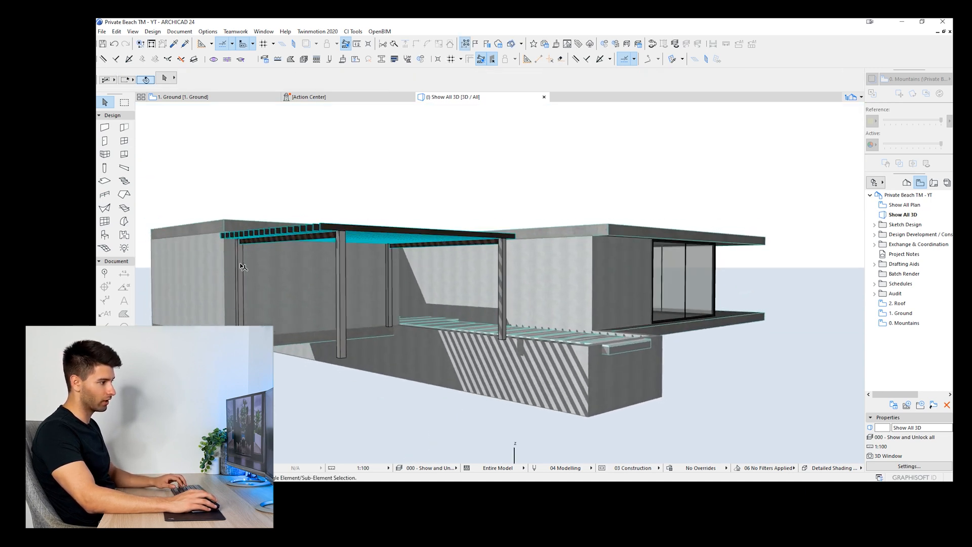
{"action": "left_click", "coordinate": [243, 267]}
{"action": "left_click", "coordinate": [345, 277], "text": "shift"}
{"action": "left_click", "coordinate": [388, 276], "text": "shift"}
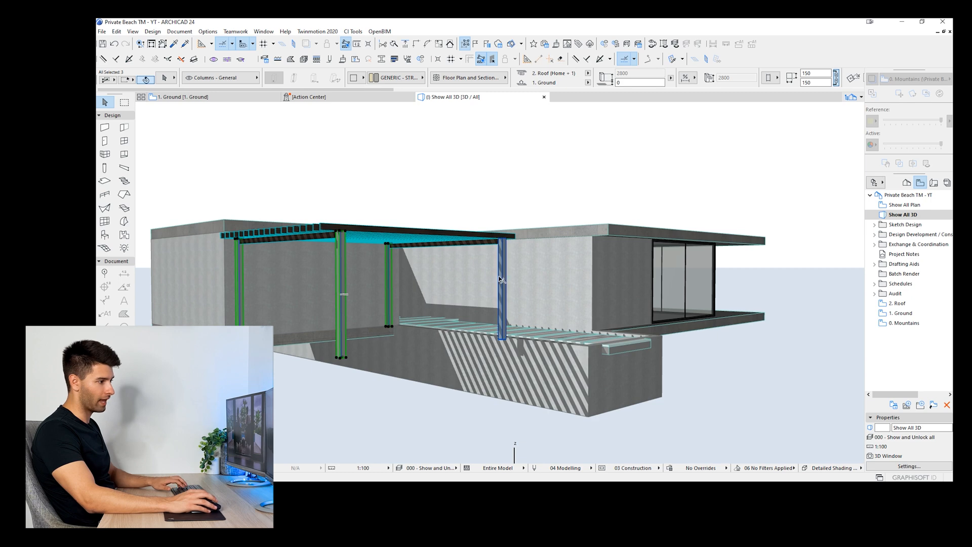
{"action": "key", "text": "Escape"}
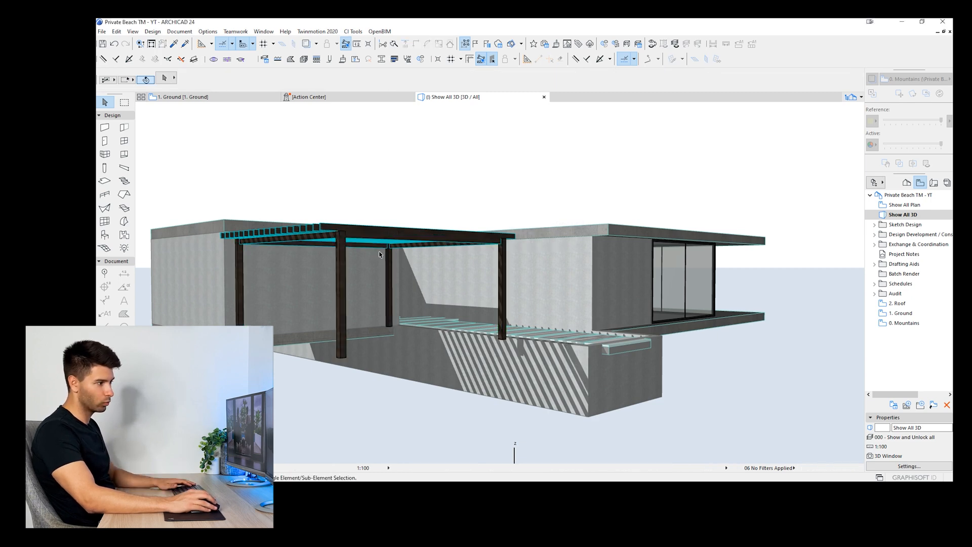
Step: Examine the finished carport and the whole house in 3D from above and the glazed side, and on the ground plan
{"action": "middle_click_drag", "start_coordinate": [374, 275], "coordinate": [464, 212], "text": "shift"}
{"action": "middle_click_drag", "start_coordinate": [524, 289], "coordinate": [360, 261], "text": "shift"}
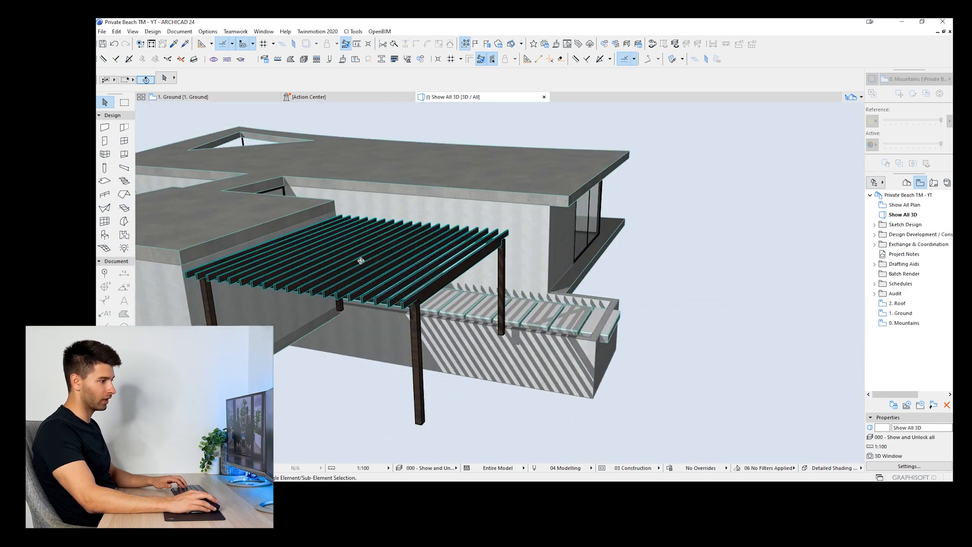
{"action": "middle_click_drag", "start_coordinate": [412, 307], "coordinate": [262, 294], "text": "shift"}
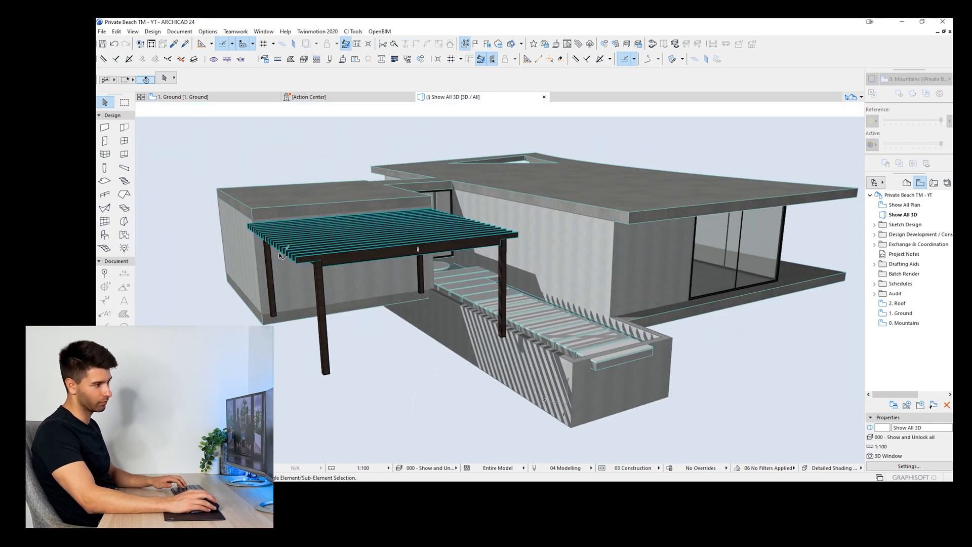
{"action": "middle_click_drag", "start_coordinate": [298, 265], "coordinate": [287, 157], "text": "shift"}
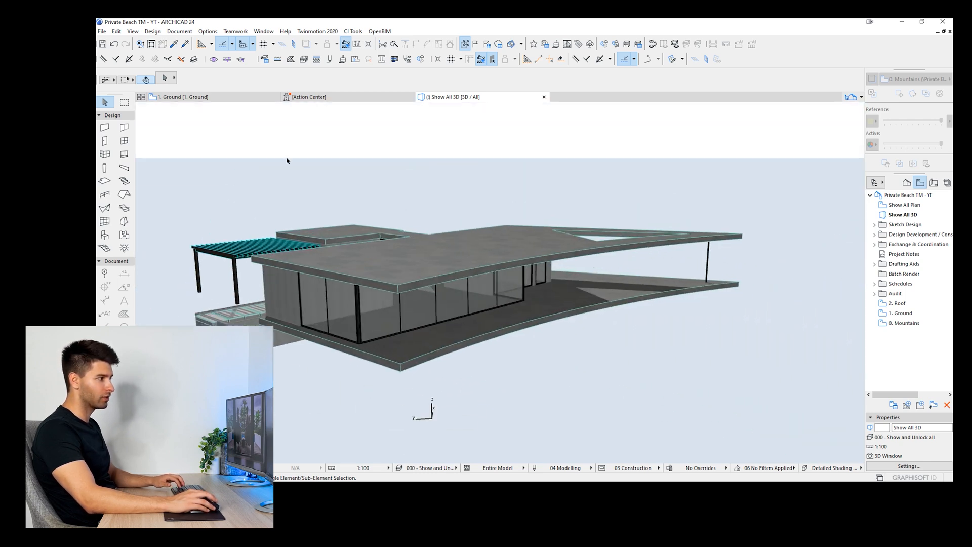
{"action": "left_click", "coordinate": [213, 98]}
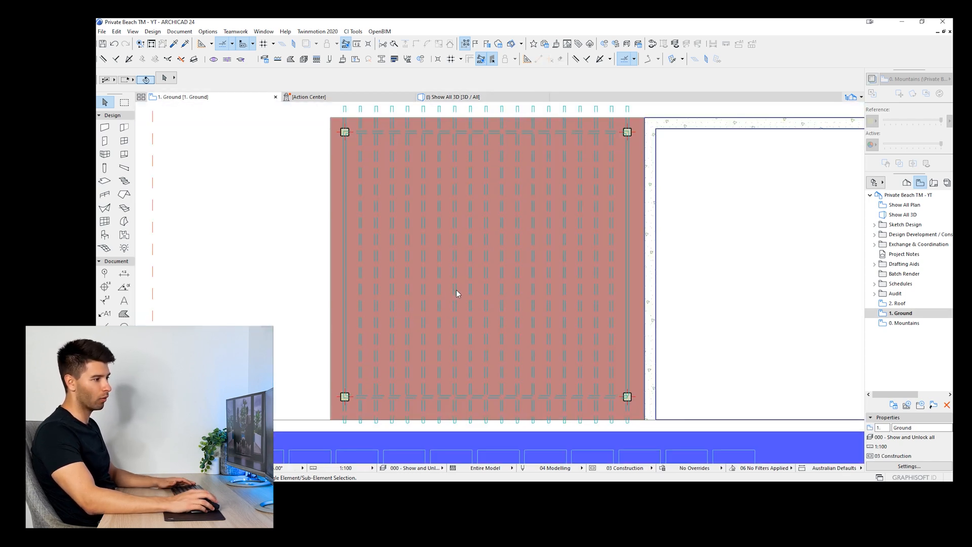
{"action": "scroll", "coordinate": [453, 286], "scroll_direction": "down", "scroll_amount": 3}
{"action": "scroll", "coordinate": [456, 268], "scroll_direction": "down", "scroll_amount": 2}
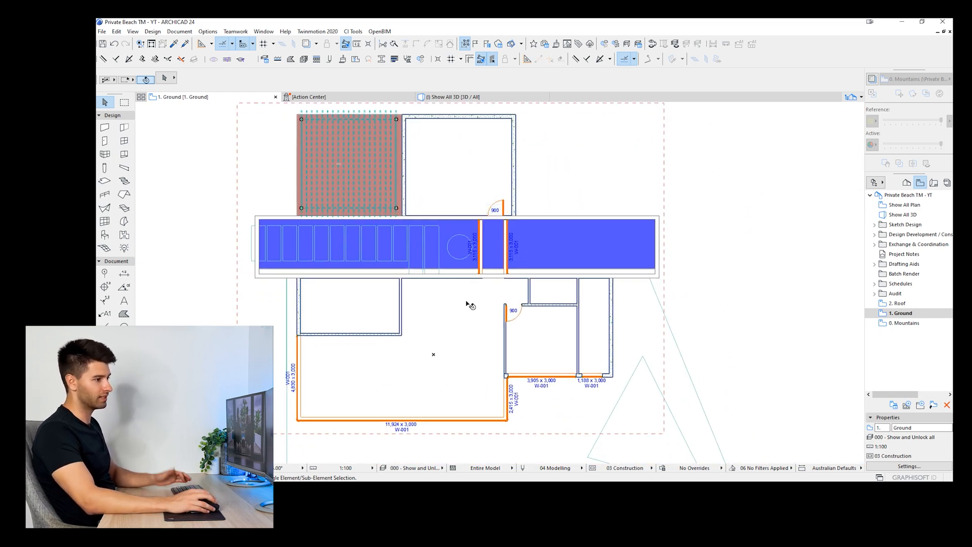
{"action": "scroll", "coordinate": [357, 307], "scroll_direction": "down", "scroll_amount": 2}
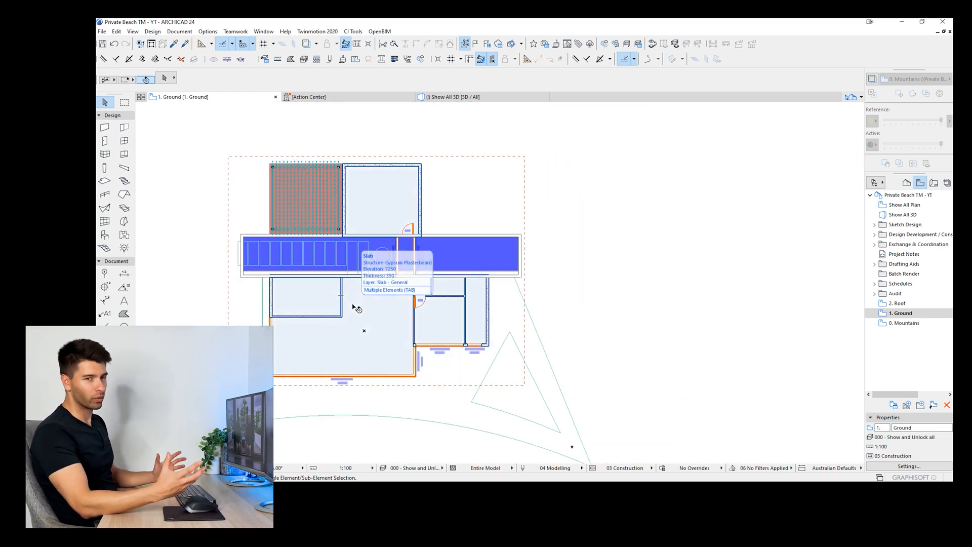
Step: Return to the 3D view, synchronise the model with Twinmotion and switch to the Twinmotion scene
{"action": "left_click", "coordinate": [476, 97]}
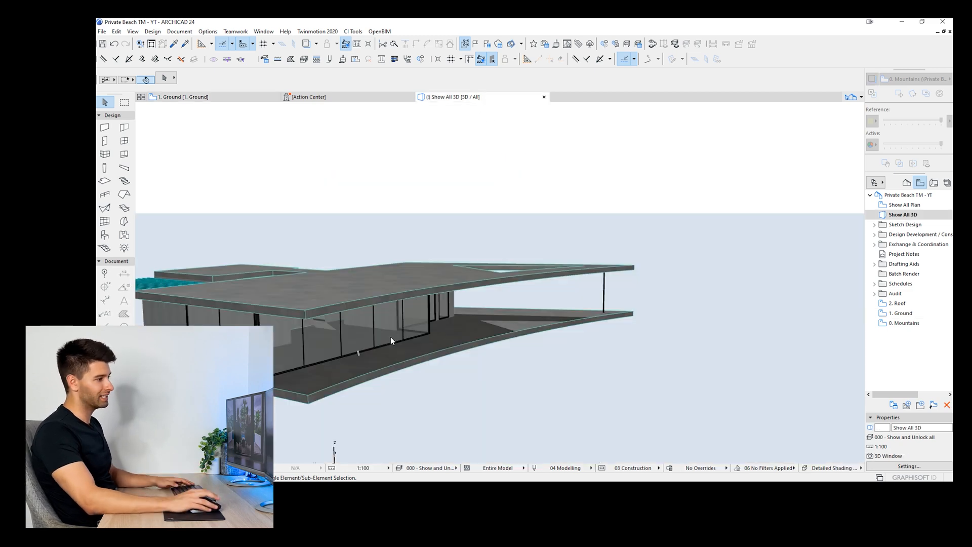
{"action": "left_click", "coordinate": [315, 32]}
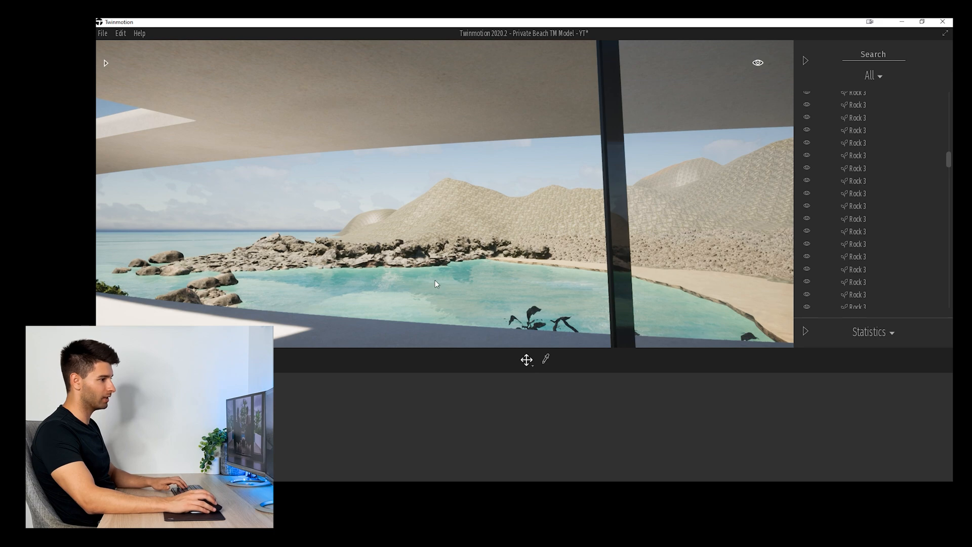
Step: Examine the house on its rocky headland from the beach, from above and from the carport entry side
{"action": "right_click_drag", "start_coordinate": [436, 281], "coordinate": [233, 280]}
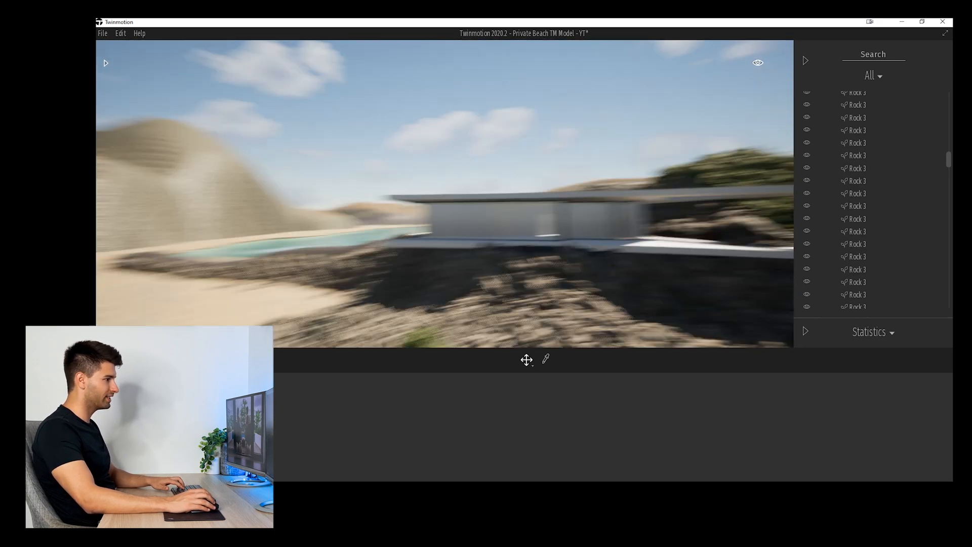
{"action": "key", "text": "s"}
{"action": "right_click_drag", "start_coordinate": [377, 259], "coordinate": [144, 259]}
{"action": "key", "text": "a"}
{"action": "key", "text": "w"}
{"action": "key", "text": "e"}
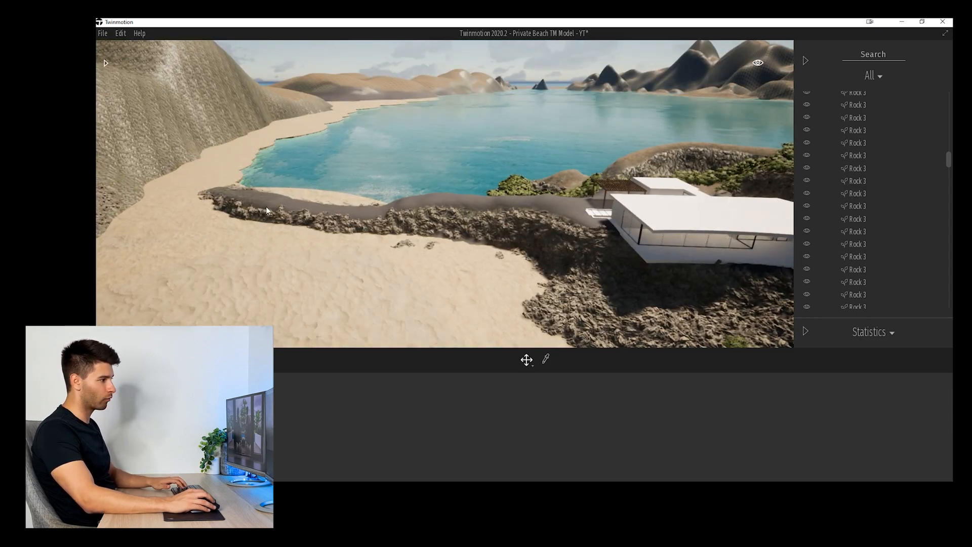
{"action": "key", "text": "a"}
{"action": "right_click_drag", "start_coordinate": [203, 246], "coordinate": [709, 208]}
{"action": "key", "text": "w"}
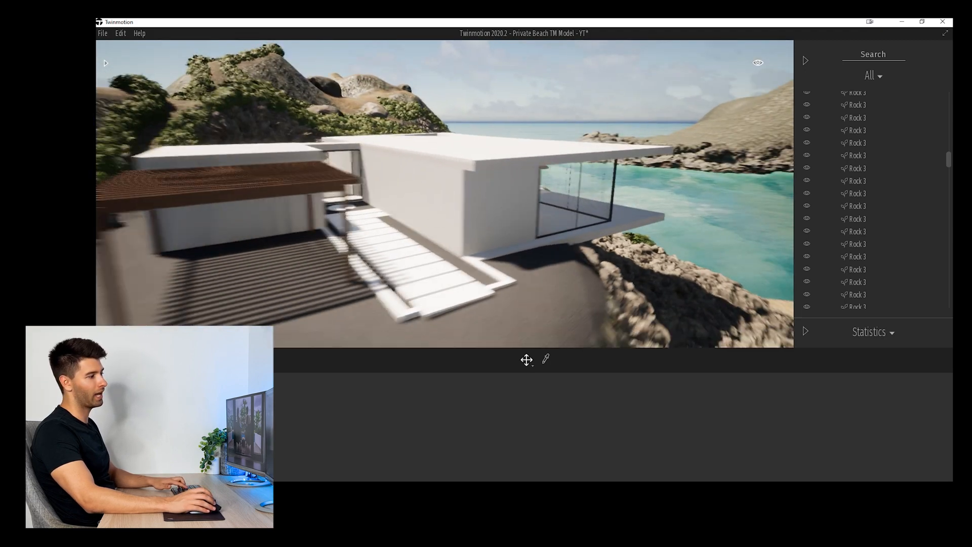
{"action": "right_click_drag", "start_coordinate": [527, 222], "coordinate": [462, 222]}
{"action": "key", "text": "s"}
{"action": "key", "text": "d"}
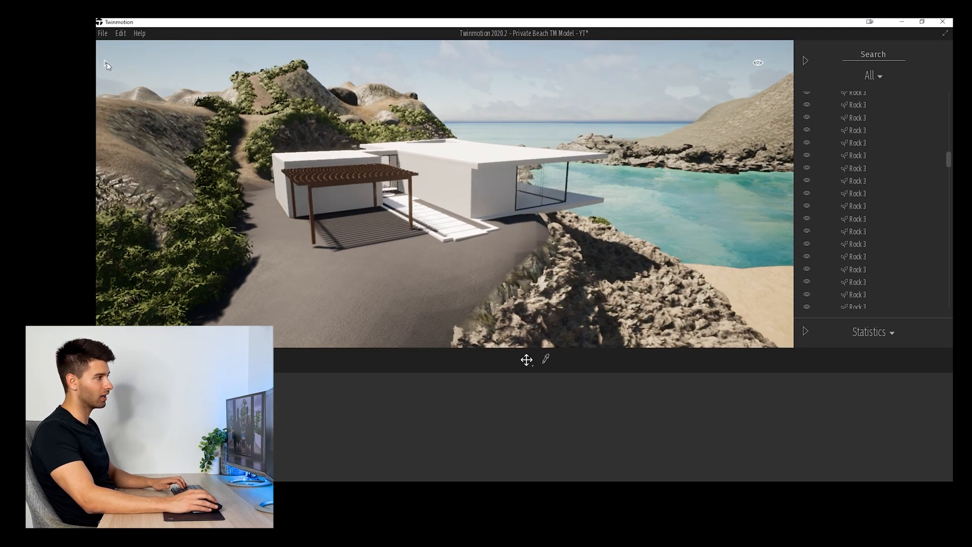
Step: Place a black Suv 01 from the library's cars under the carport and rotate it to face the driveway
{"action": "left_click", "coordinate": [105, 63]}
{"action": "left_click", "coordinate": [110, 74]}
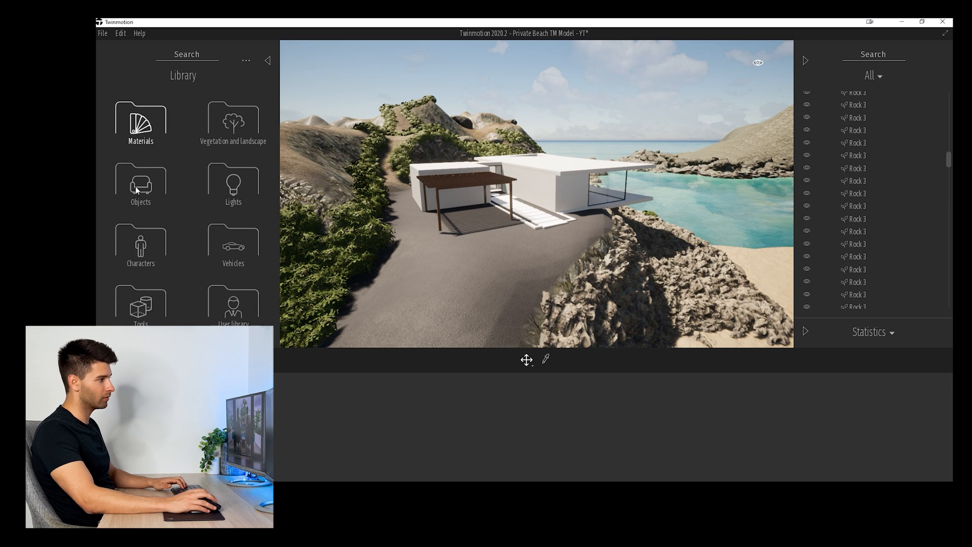
{"action": "left_click", "coordinate": [247, 253]}
{"action": "left_click", "coordinate": [166, 151]}
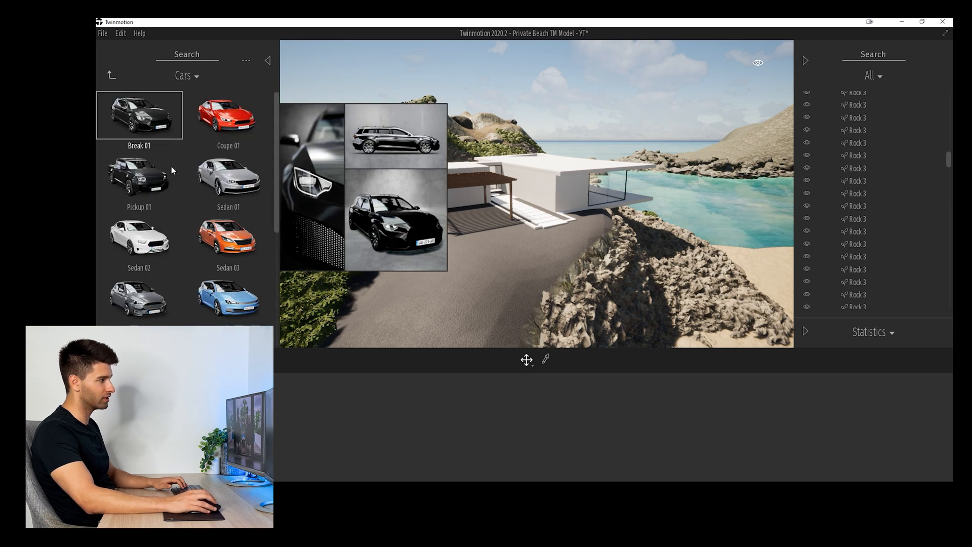
{"action": "mouse_move", "coordinate": [164, 268]}
{"action": "scroll", "coordinate": [163, 265], "scroll_direction": "down", "scroll_amount": 4}
{"action": "mouse_move", "coordinate": [229, 220]}
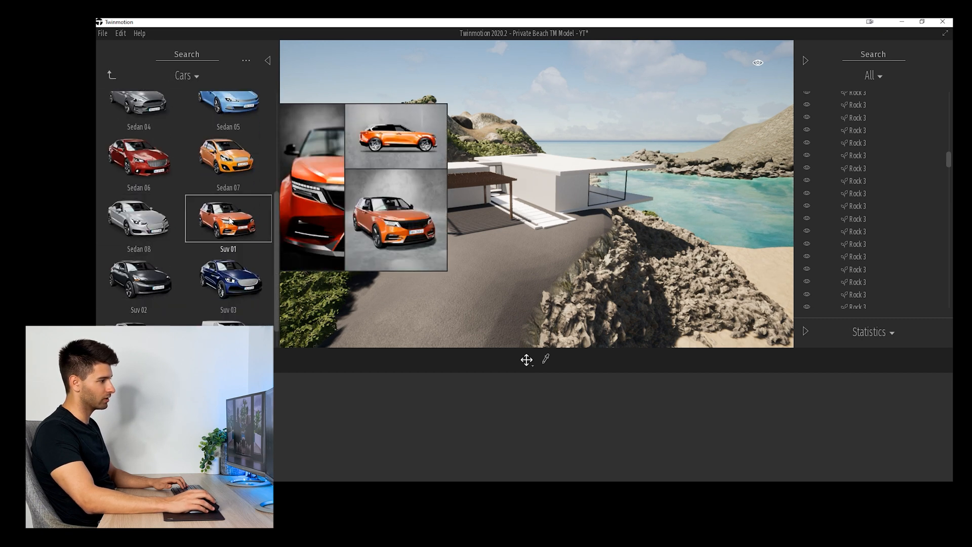
{"action": "left_click_drag", "start_coordinate": [415, 234], "coordinate": [457, 223]}
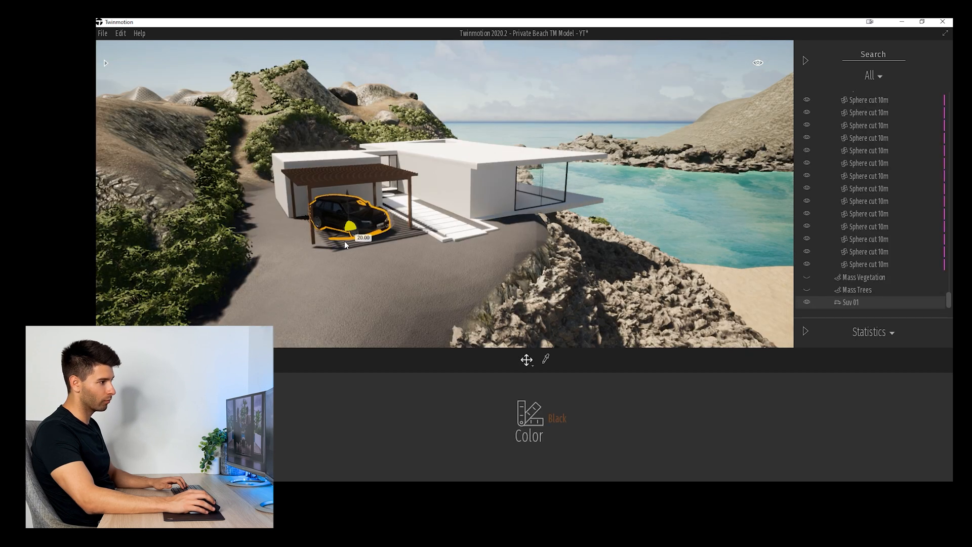
{"action": "mouse_move", "coordinate": [345, 242]}
{"action": "left_mouse_down"}
{"action": "mouse_move", "coordinate": [353, 236]}
{"action": "mouse_move", "coordinate": [339, 237]}
{"action": "left_mouse_up"}
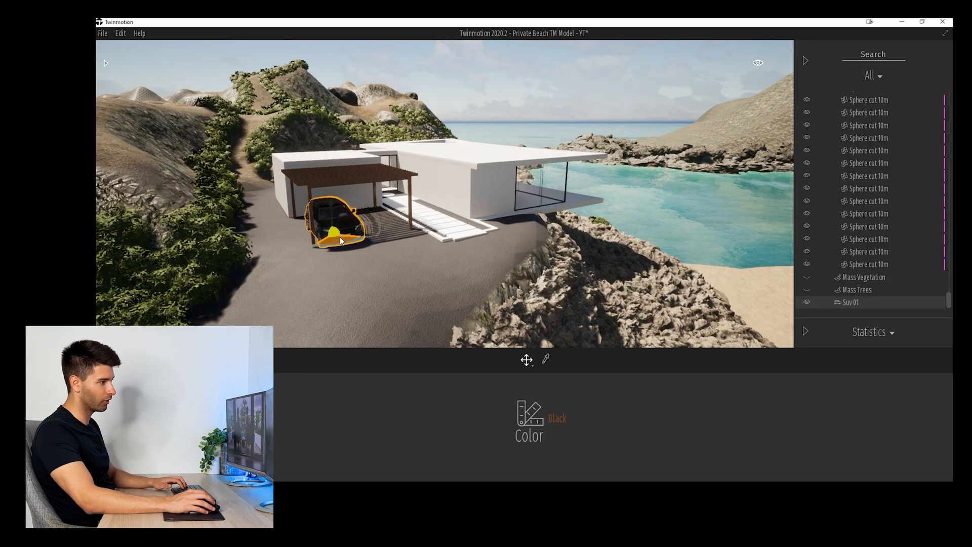
{"action": "left_click", "coordinate": [382, 239]}
Step: Dig the Flat terrain out of the walled water strip by the entry path with a 2 m sculpting brush
{"action": "right_click_drag", "start_coordinate": [381, 239], "coordinate": [405, 204]}
{"action": "key", "text": "w"}
{"action": "left_click", "coordinate": [436, 290]}
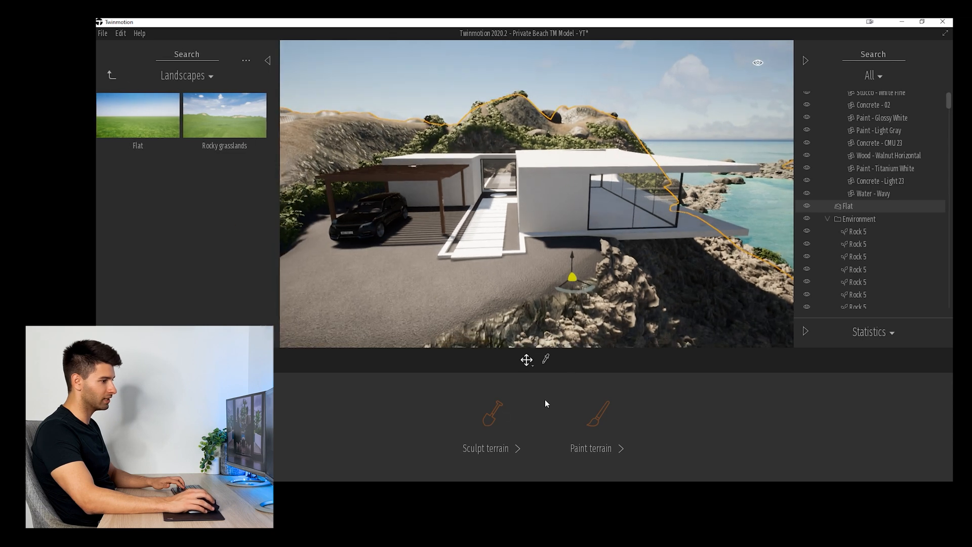
{"action": "left_click", "coordinate": [508, 389]}
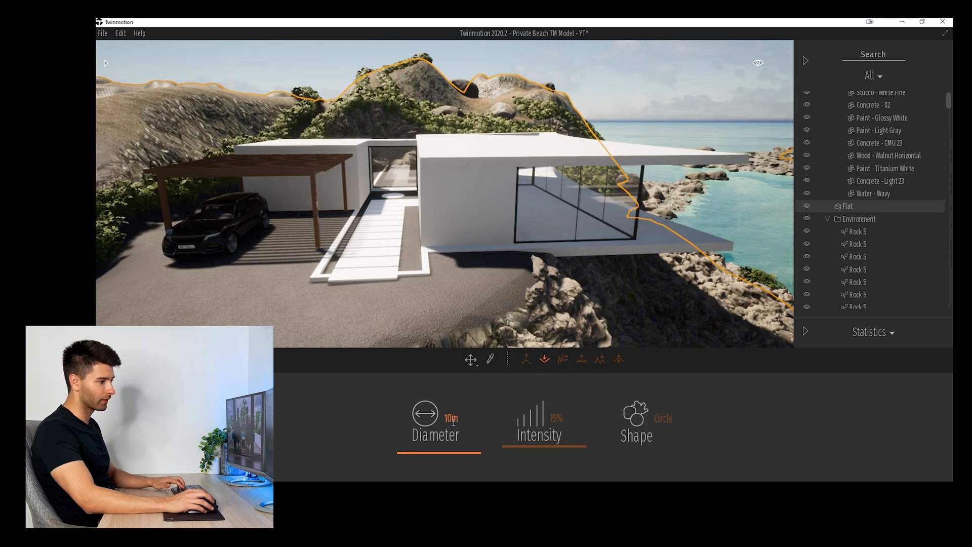
{"action": "type", "text": "2"}
{"action": "key", "text": "Return"}
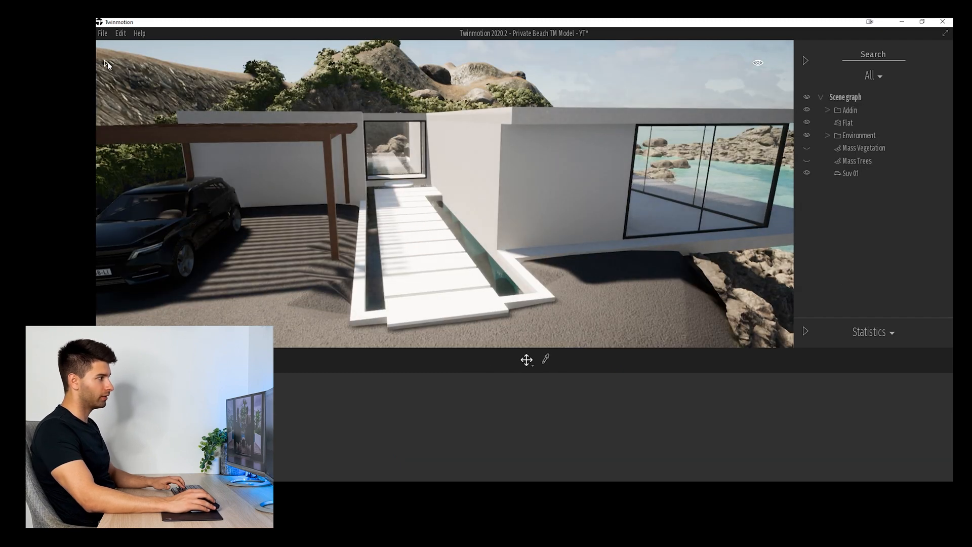
Step: Open the library's Trees collection under Vegetation and landscape and frame the round planter at the end of the entry path
{"action": "left_click", "coordinate": [106, 63]}
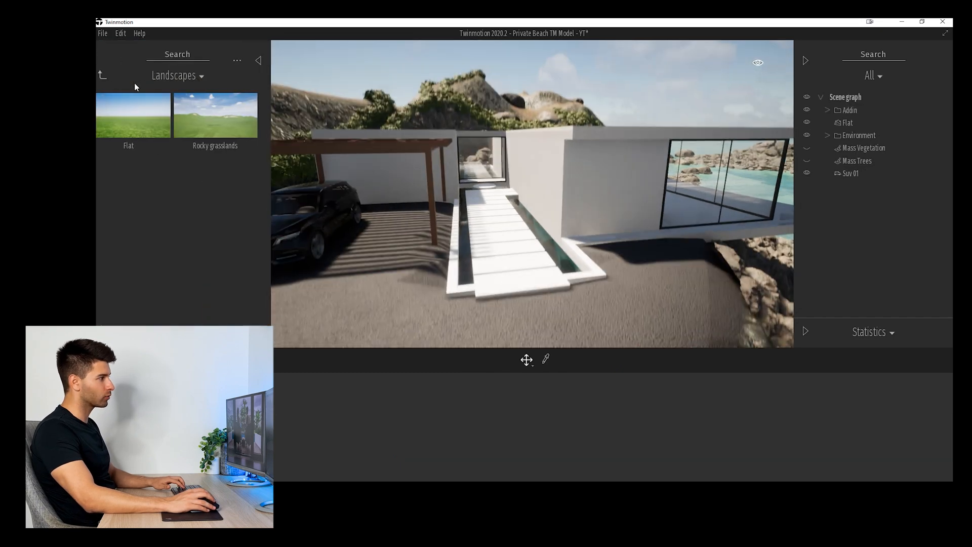
{"action": "left_click", "coordinate": [111, 75]}
{"action": "left_click", "coordinate": [234, 127]}
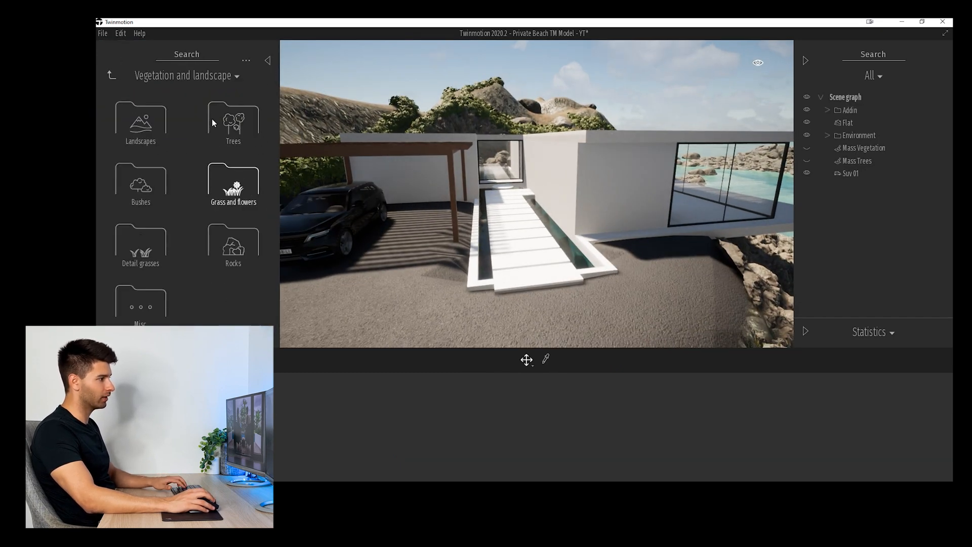
{"action": "left_click", "coordinate": [242, 144]}
{"action": "key", "text": "w"}
{"action": "right_click_drag", "start_coordinate": [495, 172], "coordinate": [494, 223]}
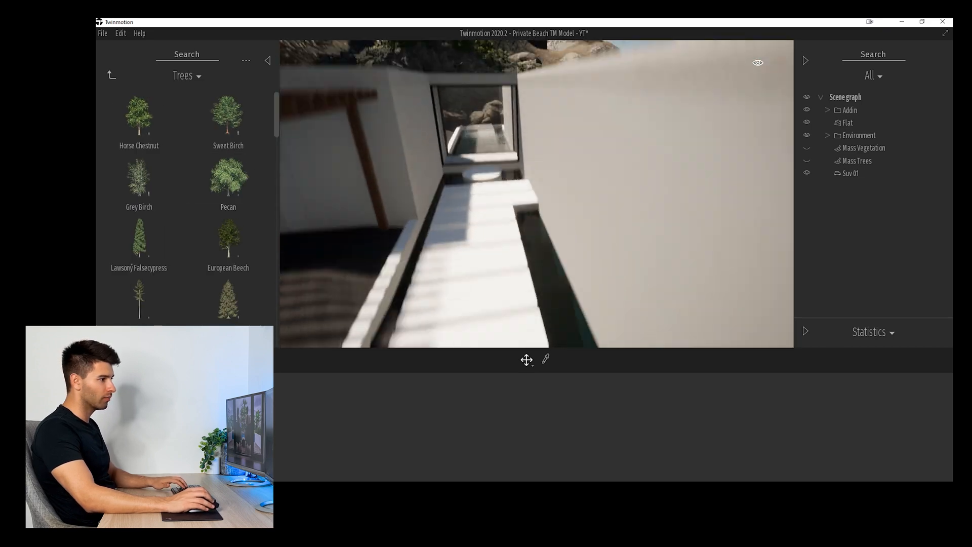
{"action": "key", "text": "e"}
Step: Try a fruit-bearing tree from the library on the round planter in front of the entry window
{"action": "scroll", "coordinate": [200, 230], "scroll_direction": "down", "scroll_amount": 2}
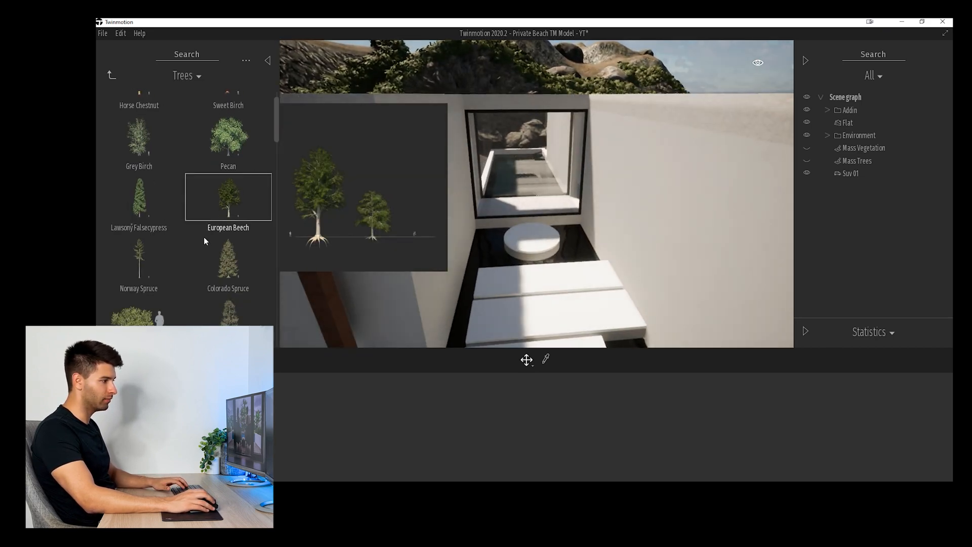
{"action": "mouse_move", "coordinate": [211, 252]}
{"action": "scroll", "coordinate": [210, 249], "scroll_direction": "down", "scroll_amount": 3}
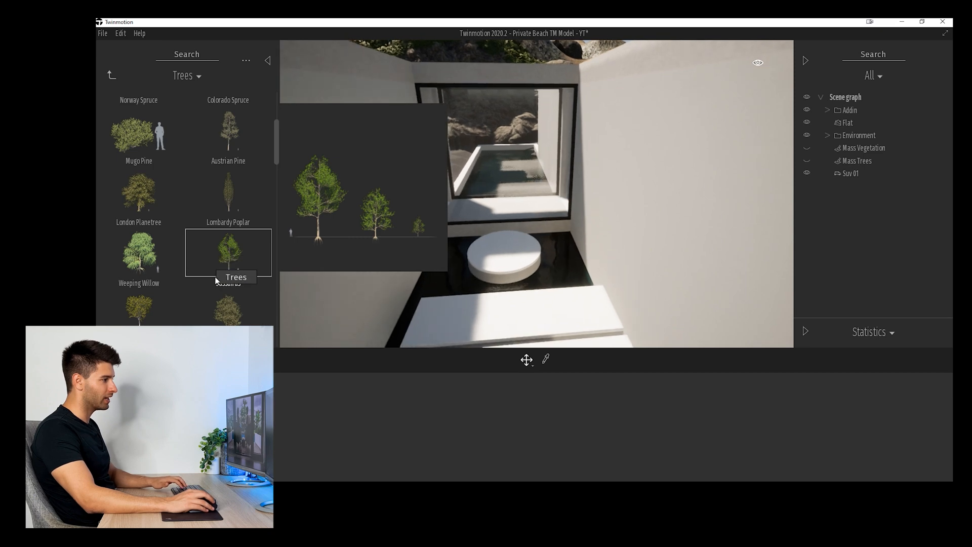
{"action": "scroll", "coordinate": [214, 268], "scroll_direction": "down", "scroll_amount": 4}
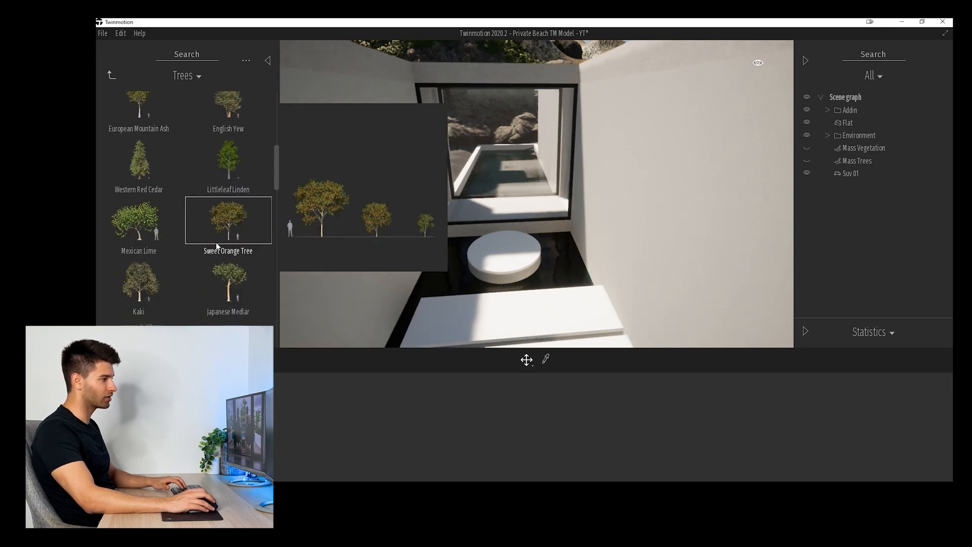
{"action": "scroll", "coordinate": [211, 226], "scroll_direction": "down", "scroll_amount": 2}
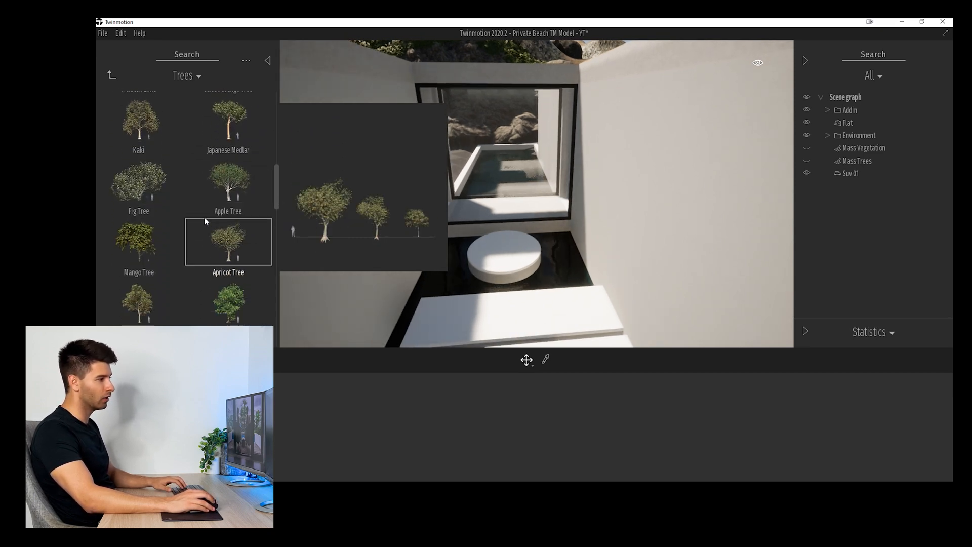
{"action": "scroll", "coordinate": [218, 224], "scroll_direction": "down", "scroll_amount": 1}
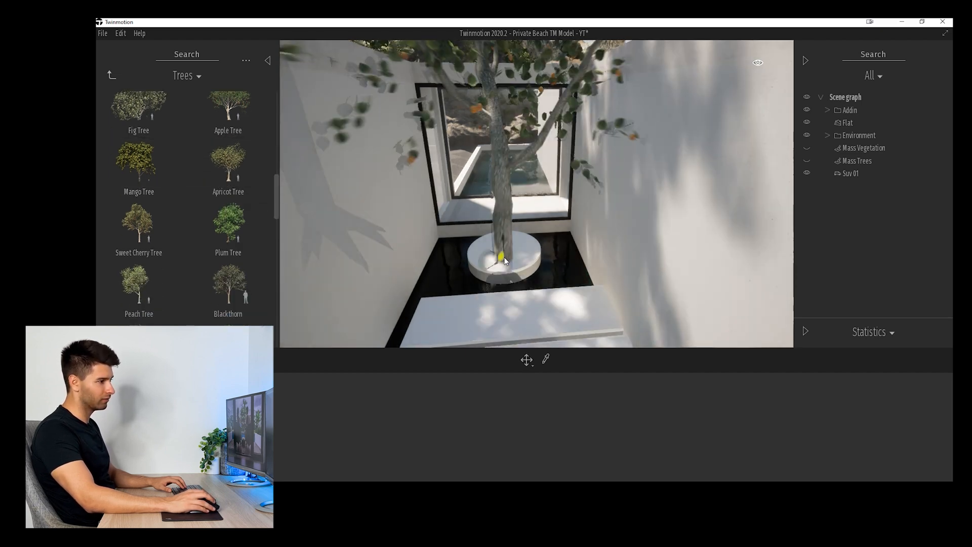
Step: Place a Tropical Almond from the library's trees on the round planter at the end of the entry path
{"action": "scroll", "coordinate": [205, 251], "scroll_direction": "down", "scroll_amount": 1}
{"action": "scroll", "coordinate": [207, 258], "scroll_direction": "down", "scroll_amount": 3}
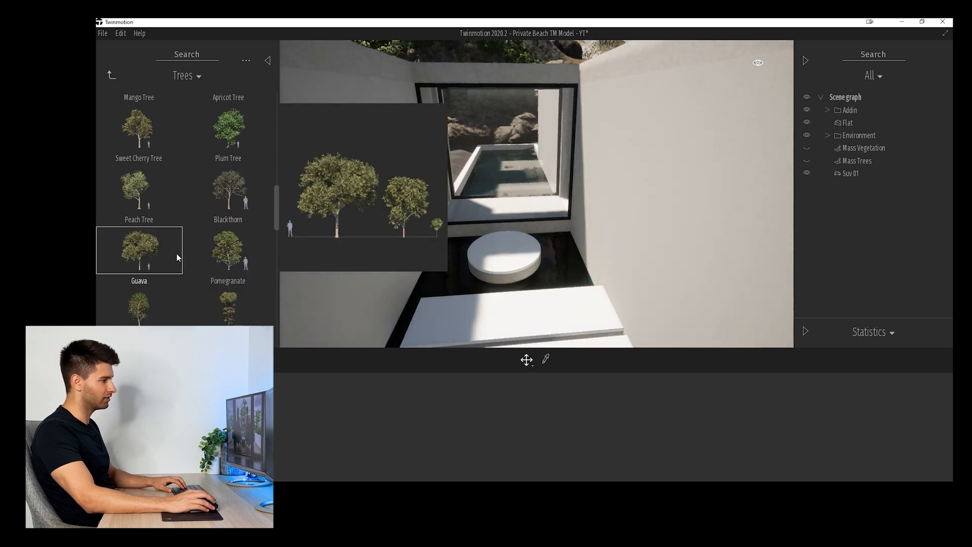
{"action": "scroll", "coordinate": [201, 242], "scroll_direction": "down", "scroll_amount": 4}
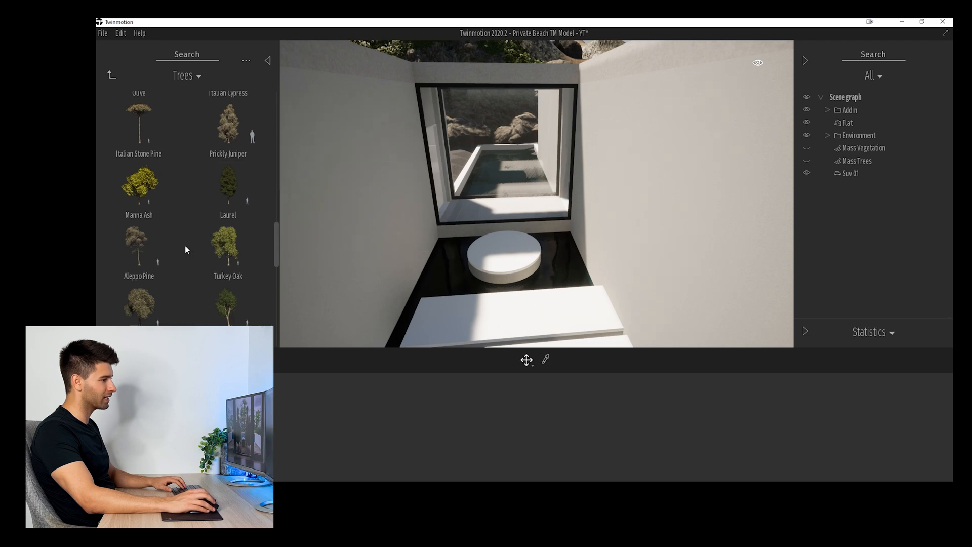
{"action": "scroll", "coordinate": [184, 245], "scroll_direction": "down", "scroll_amount": 1}
{"action": "left_click_drag", "start_coordinate": [276, 249], "coordinate": [275, 320]}
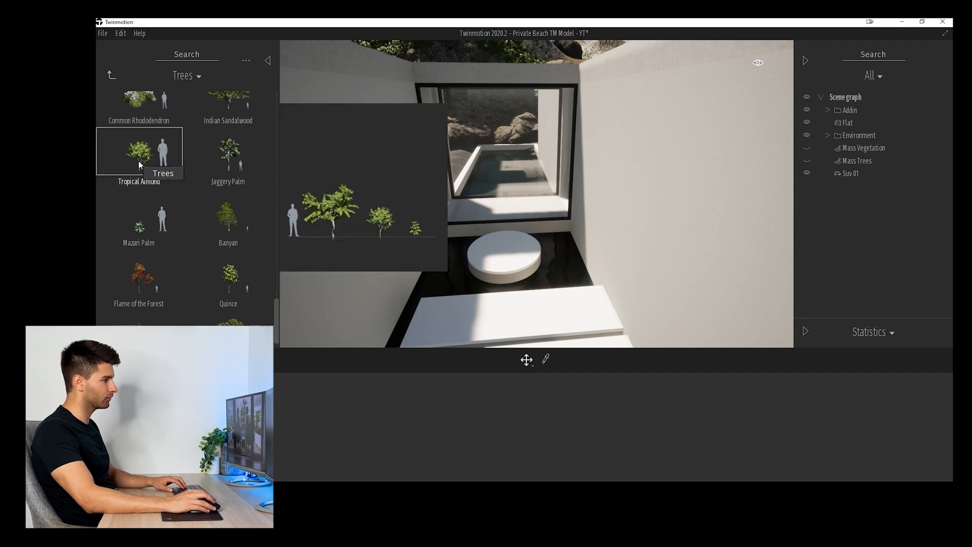
{"action": "left_click_drag", "start_coordinate": [138, 160], "coordinate": [503, 253]}
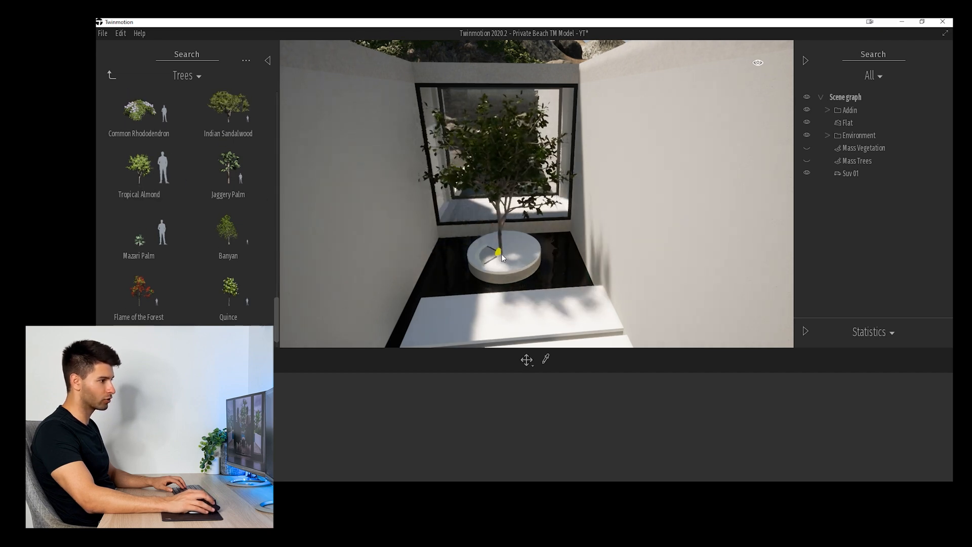
{"action": "key", "text": "Escape"}
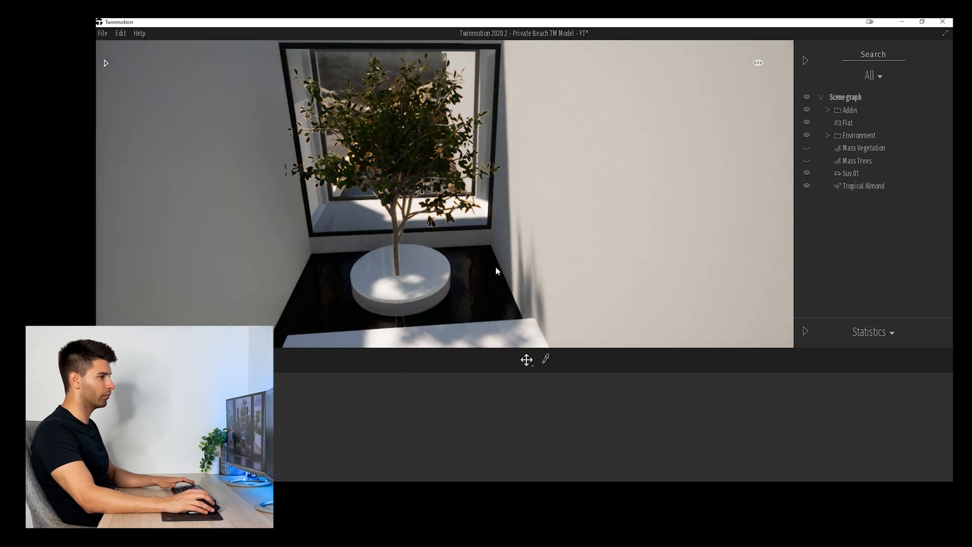
Step: Examine the planted entry, the parked car under the carport and the driveway side of the house from a distance
{"action": "key", "text": "s"}
{"action": "right_click_drag", "start_coordinate": [476, 262], "coordinate": [475, 207]}
{"action": "key", "text": "s"}
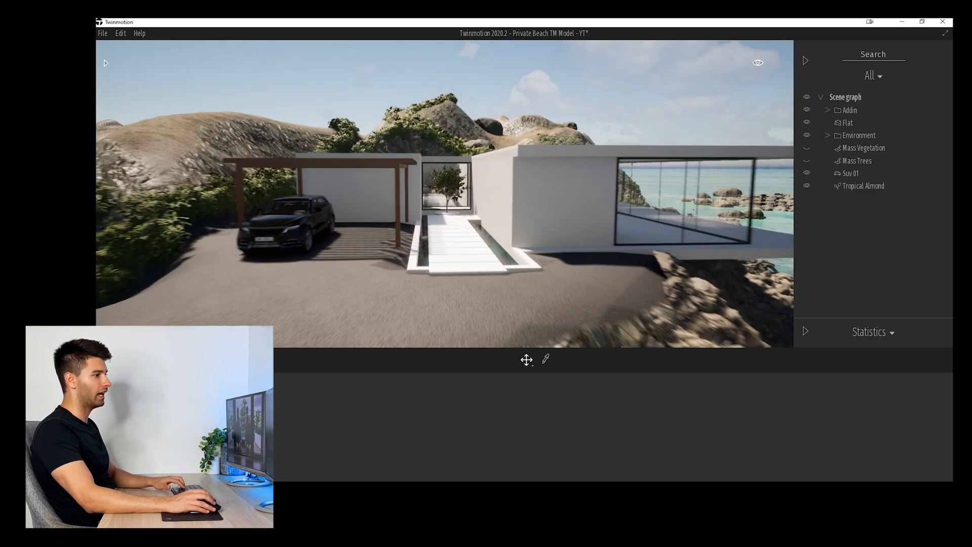
{"action": "key", "text": "a"}
{"action": "key", "text": "w"}
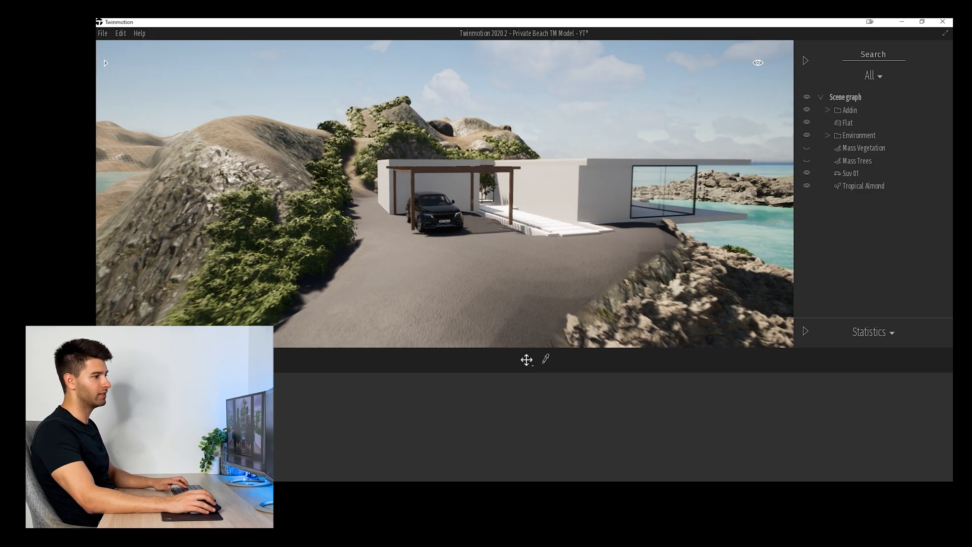
{"action": "right_click_drag", "start_coordinate": [444, 194], "coordinate": [467, 188]}
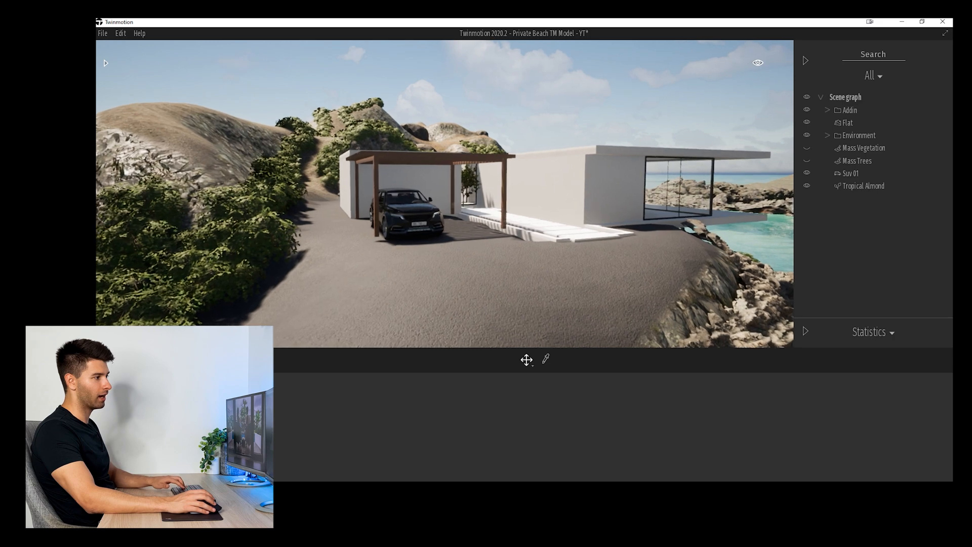
{"action": "key", "text": "s"}
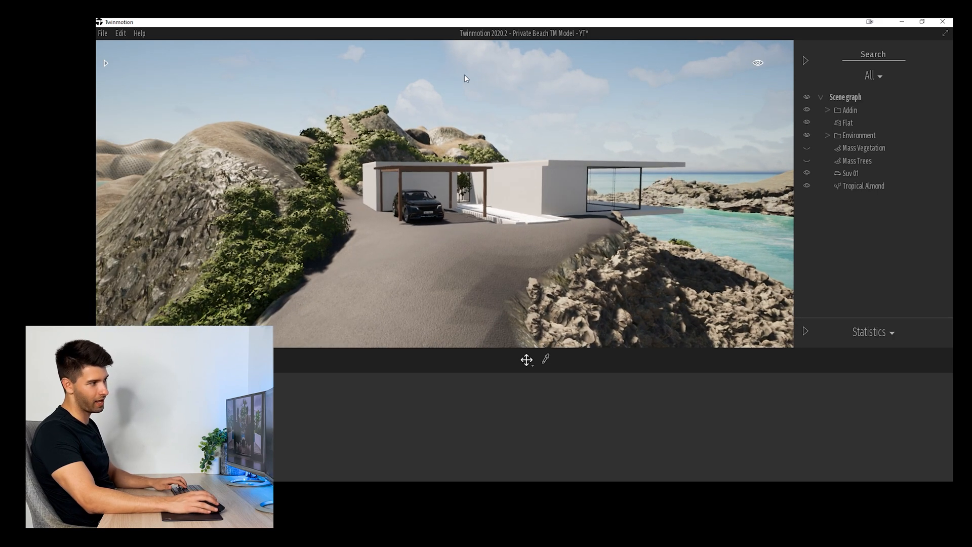
{"action": "key", "text": "w"}
{"action": "right_click_drag", "start_coordinate": [471, 346], "coordinate": [488, 314]}
{"action": "key", "text": "q"}
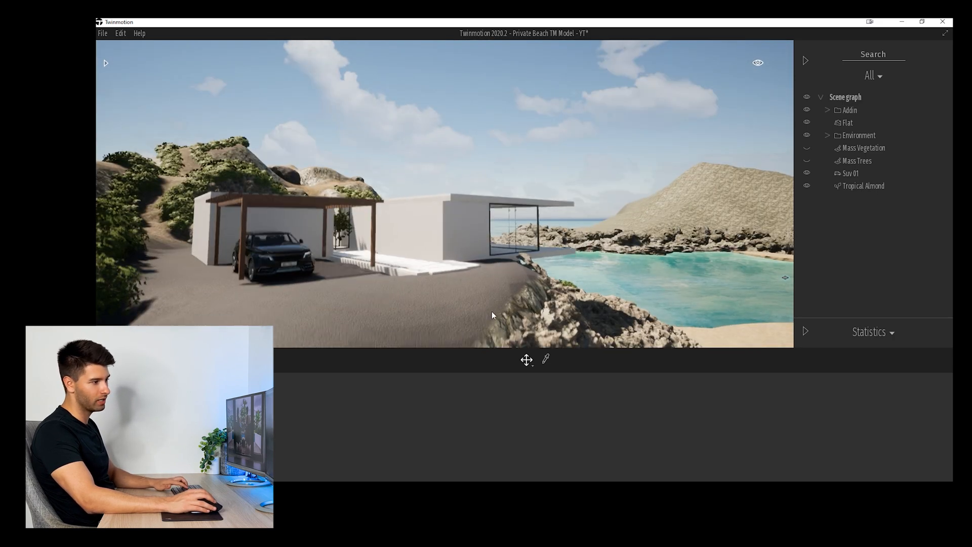
{"action": "key", "text": "w"}
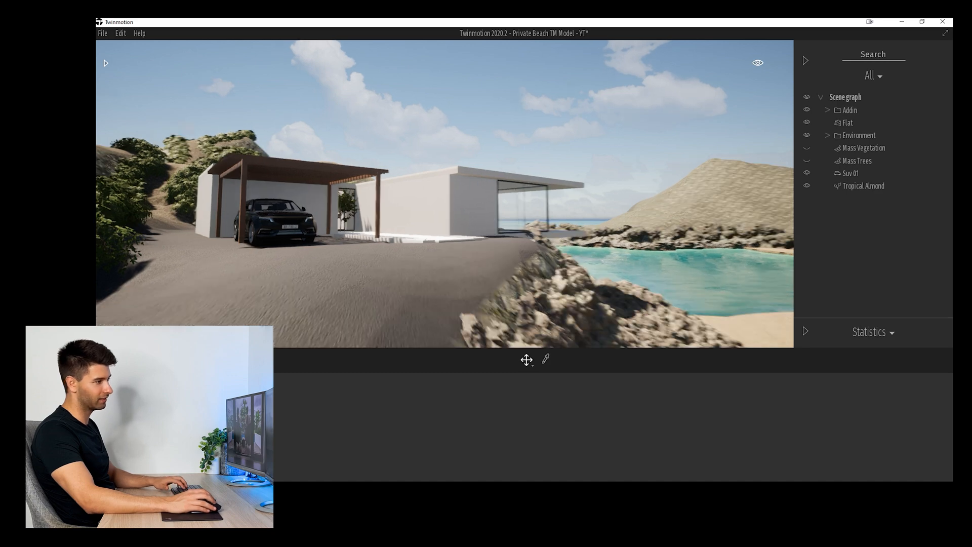
Step: Examine the glazed seaward side of the house and the rocky slope below it from over the water
{"action": "key", "text": "s"}
{"action": "key", "text": "d"}
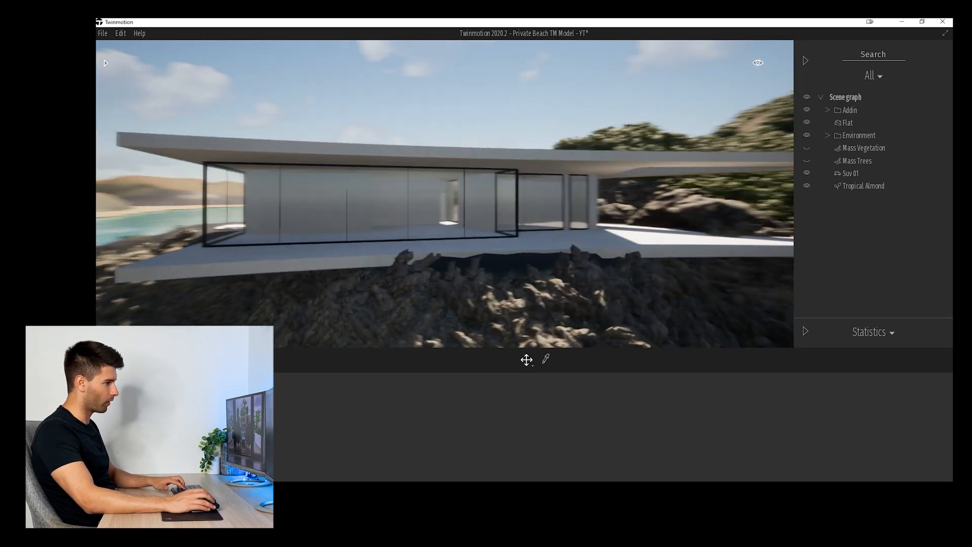
{"action": "key", "text": "s"}
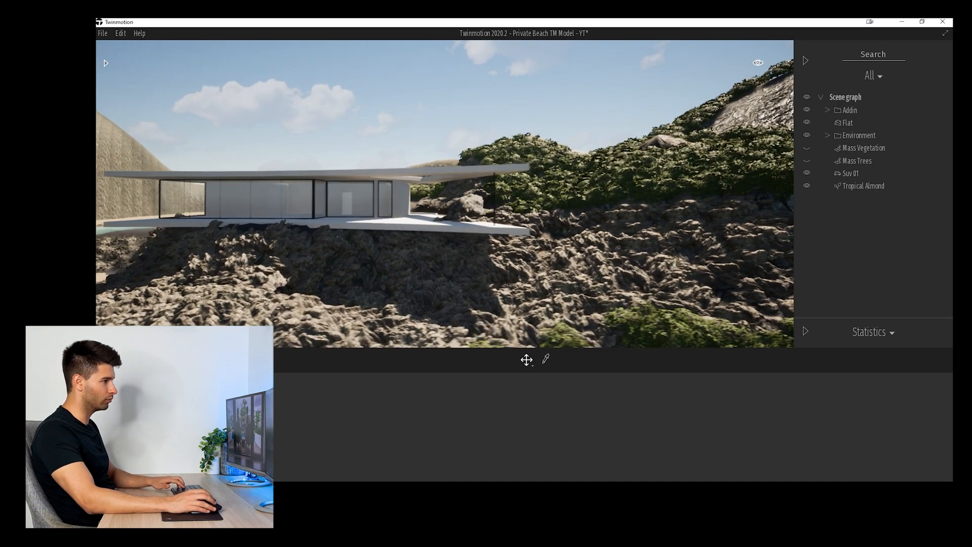
{"action": "key", "text": "a"}
{"action": "key", "text": "s"}
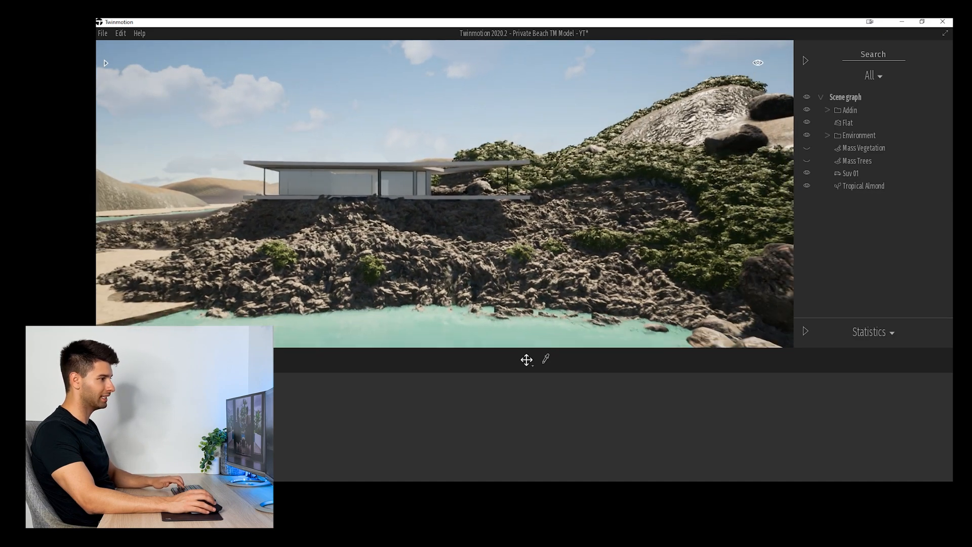
{"action": "key", "text": "q"}
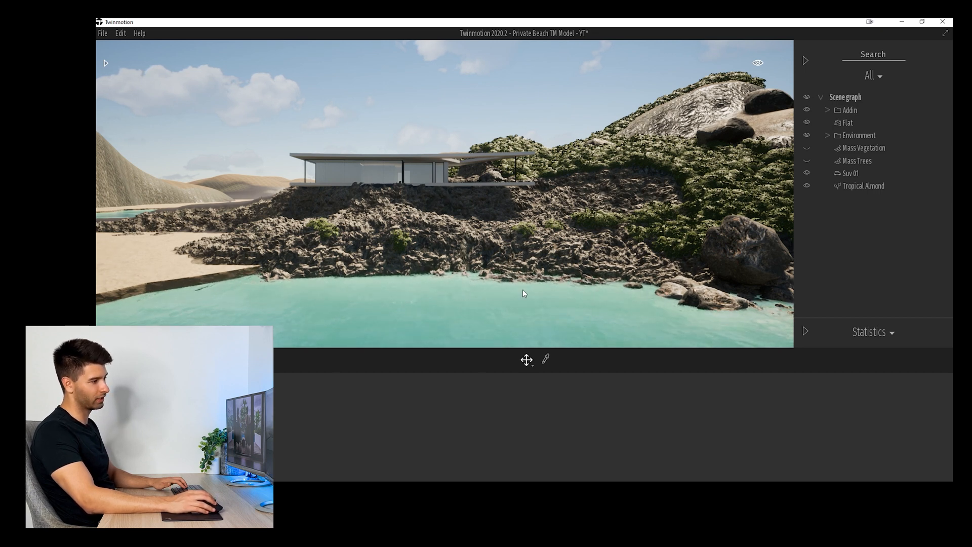
{"action": "key", "text": "w"}
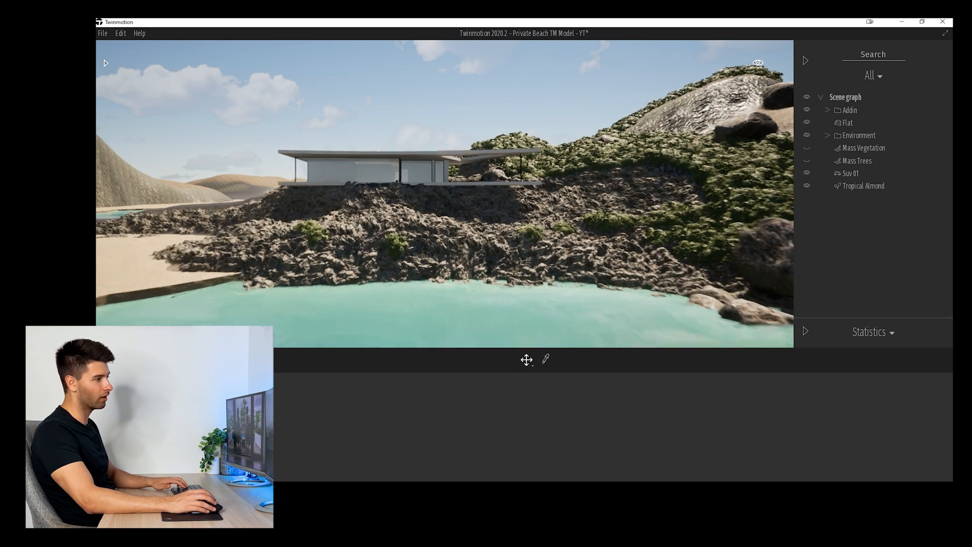
{"action": "key", "text": "w"}
{"action": "right_click_drag", "start_coordinate": [373, 235], "coordinate": [424, 234]}
{"action": "key", "text": "s"}
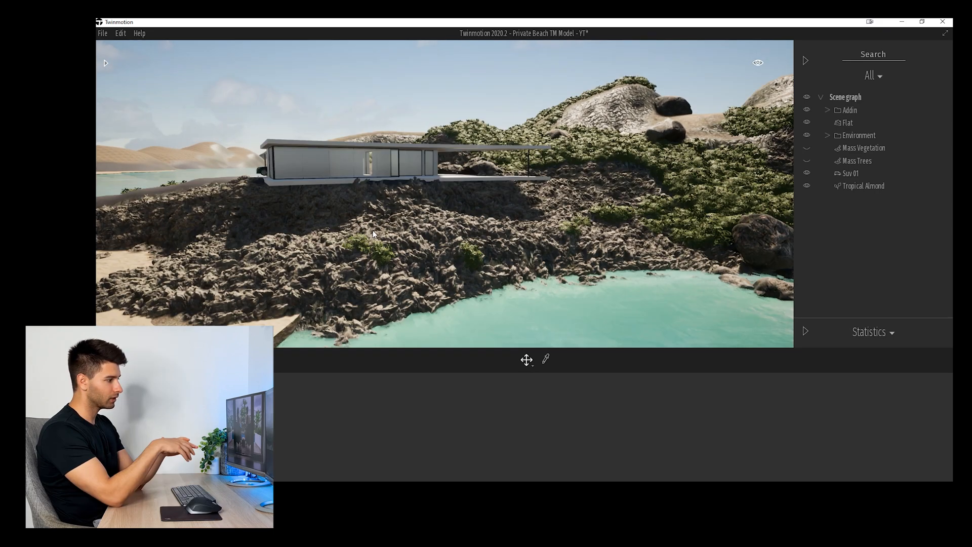